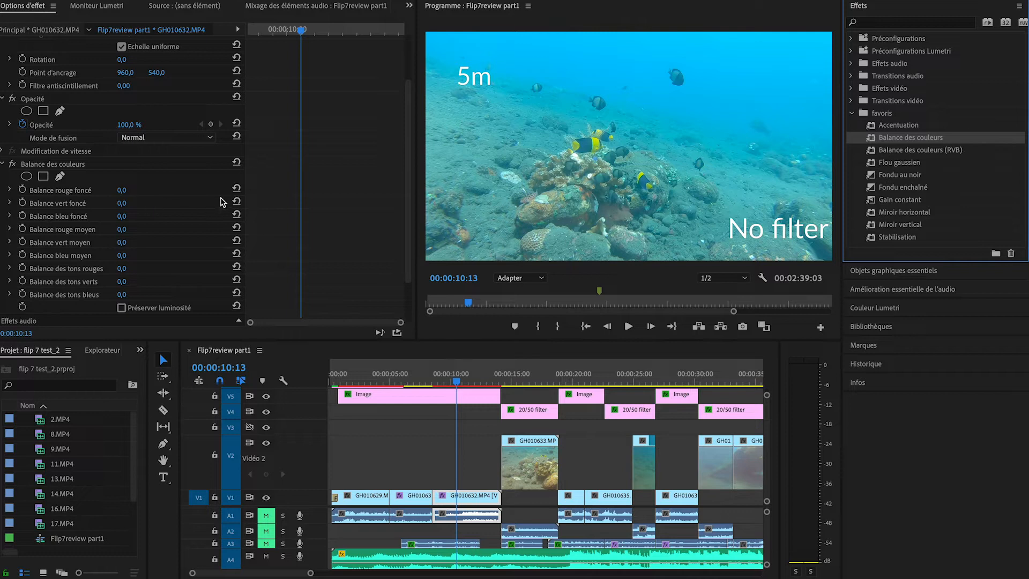
Step: Set the GH010632 clip's Balance des couleurs to 29 for dark red, 12 for mid red and 12 for red tones
{"action": "left_click", "coordinate": [117, 194]}
{"action": "left_click_drag", "start_coordinate": [122, 190], "coordinate": [142, 190]}
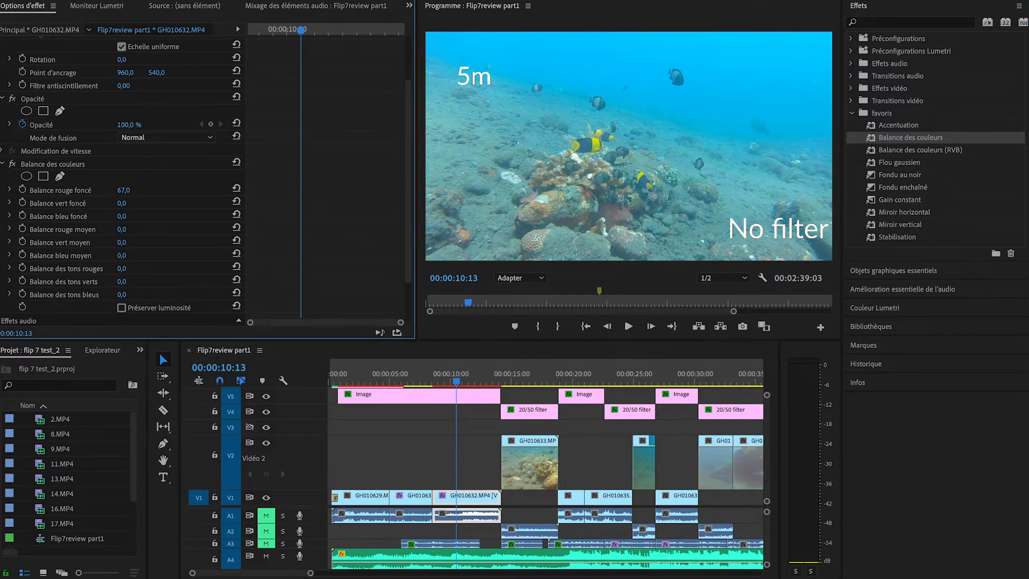
{"action": "left_click_drag", "start_coordinate": [142, 190], "coordinate": [135, 191]}
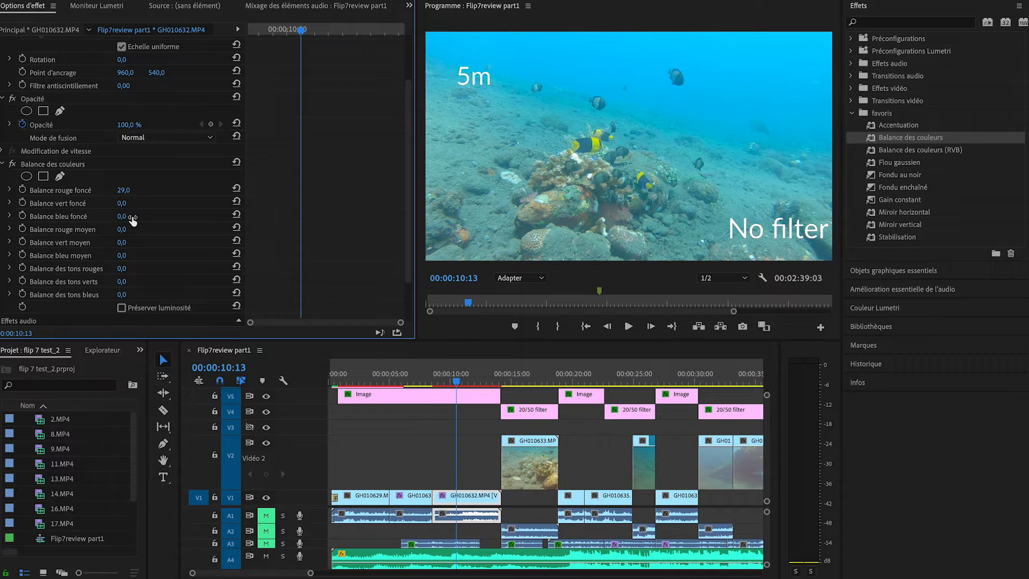
{"action": "left_click_drag", "start_coordinate": [121, 228], "coordinate": [138, 229]}
{"action": "left_click_drag", "start_coordinate": [121, 268], "coordinate": [139, 268]}
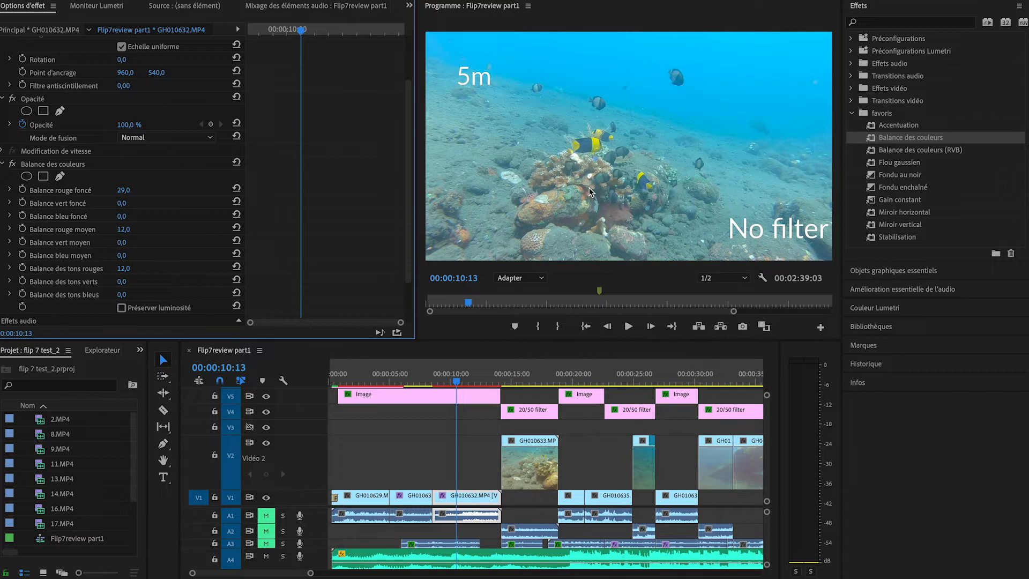
Step: Apply Balance des couleurs to the GH010633 clip on V2, with Balance rouge foncé -9 and Balance rouge moyen -4
{"action": "left_click", "coordinate": [532, 381]}
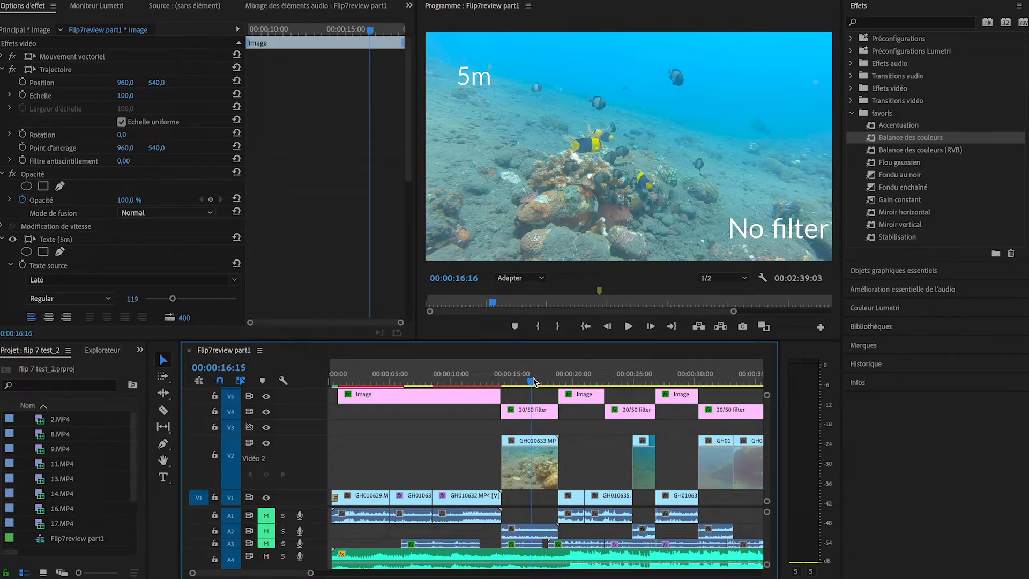
{"action": "left_click", "coordinate": [522, 381]}
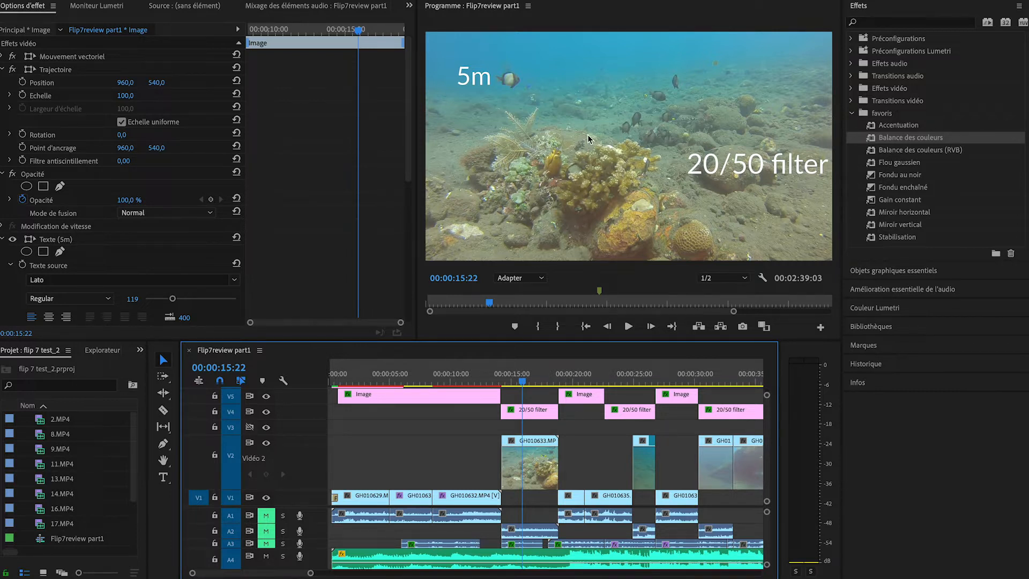
{"action": "left_click_drag", "start_coordinate": [900, 137], "coordinate": [539, 474]}
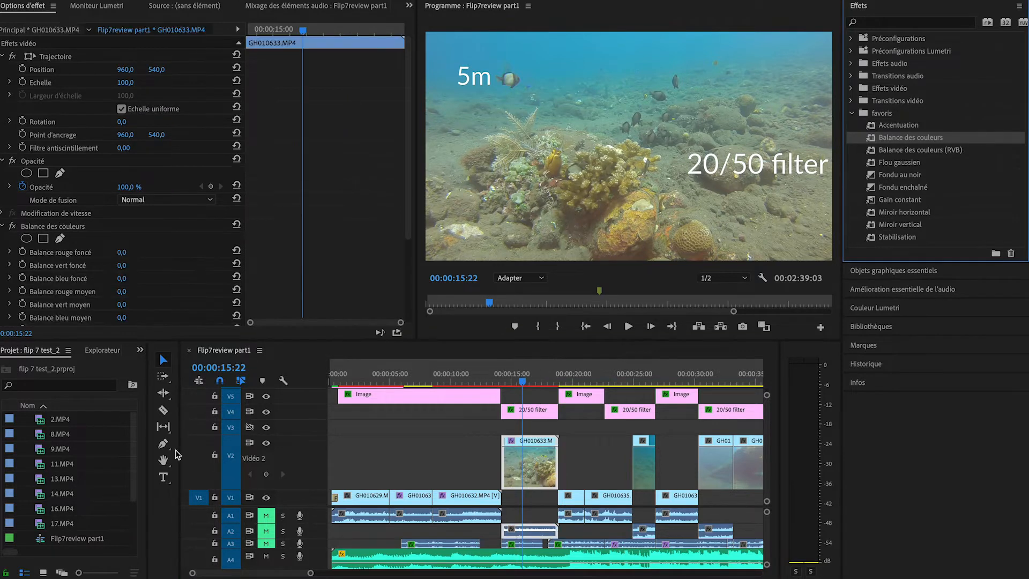
{"action": "scroll", "coordinate": [178, 269], "scroll_direction": "down", "scroll_amount": 3}
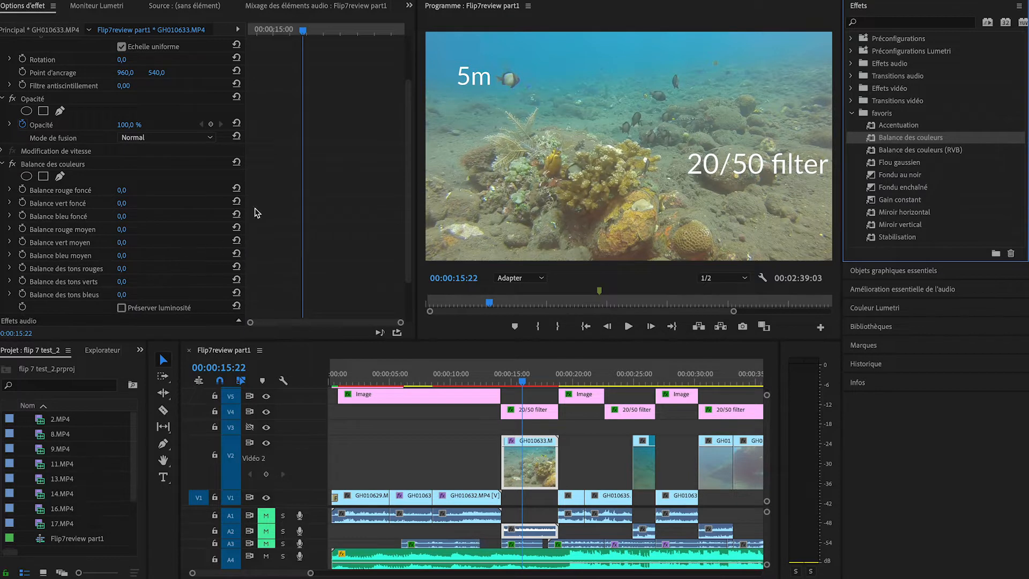
{"action": "left_click", "coordinate": [126, 191]}
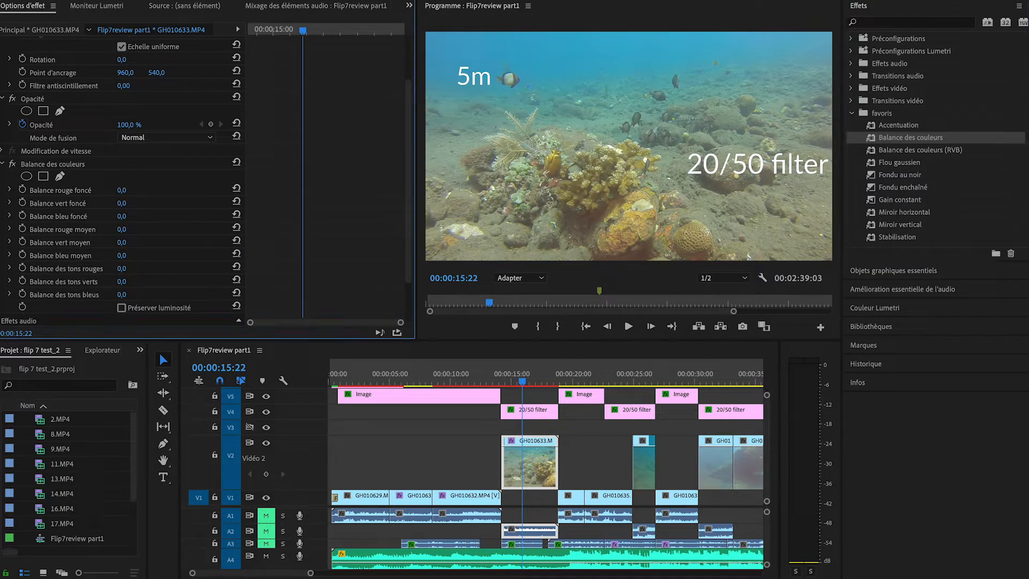
{"action": "left_click_drag", "start_coordinate": [125, 191], "coordinate": [129, 191]}
{"action": "left_click_drag", "start_coordinate": [122, 228], "coordinate": [139, 228]}
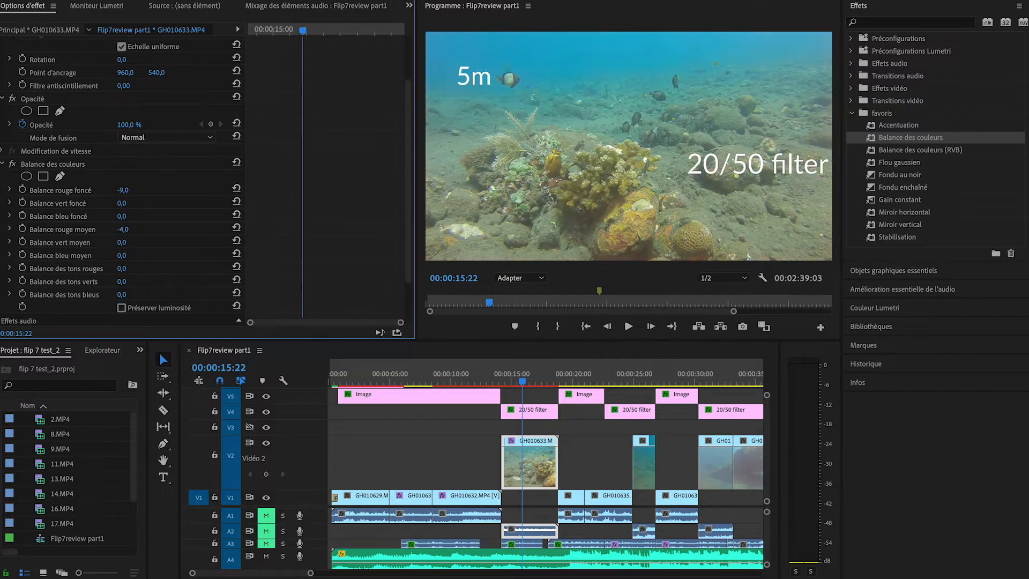
{"action": "left_click_drag", "start_coordinate": [132, 229], "coordinate": [133, 229]}
Step: Apply Balance des couleurs to the first GH010635 clip, with dark red at 40, mid red at 5 and red tones at 7
{"action": "left_click", "coordinate": [575, 379]}
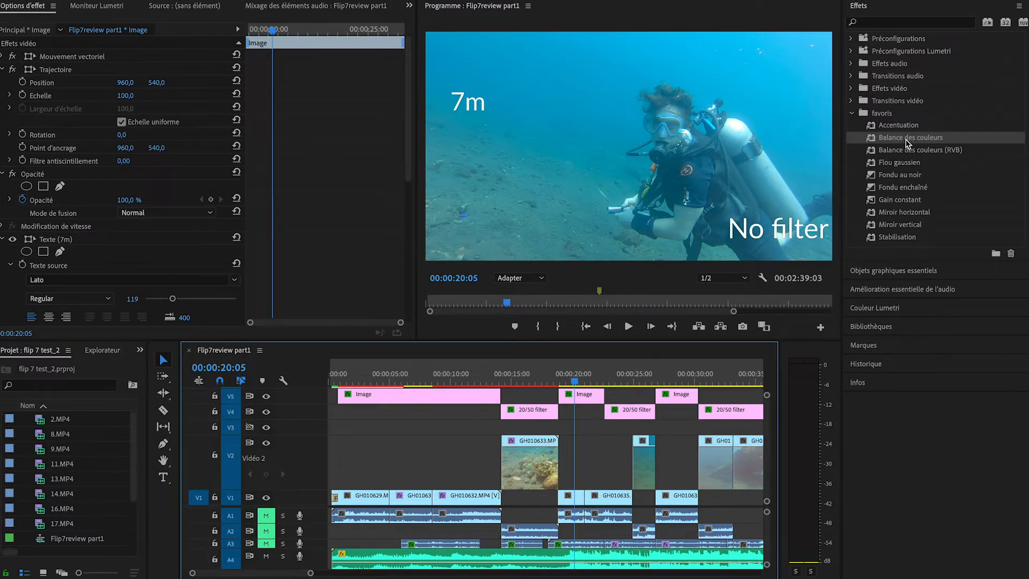
{"action": "left_click_drag", "start_coordinate": [909, 140], "coordinate": [573, 503]}
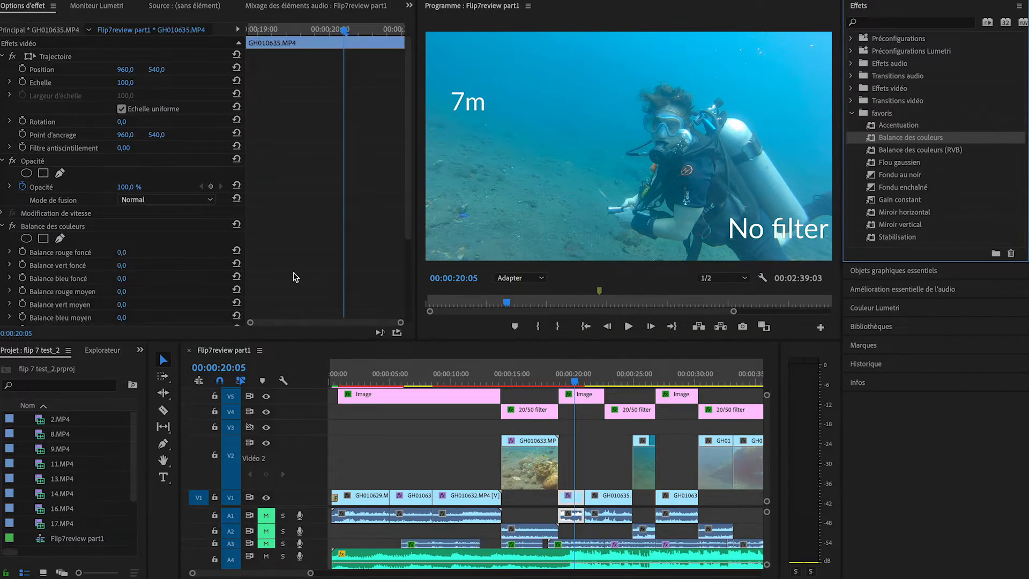
{"action": "scroll", "coordinate": [317, 259], "scroll_direction": "down", "scroll_amount": 4}
{"action": "left_click", "coordinate": [126, 154]}
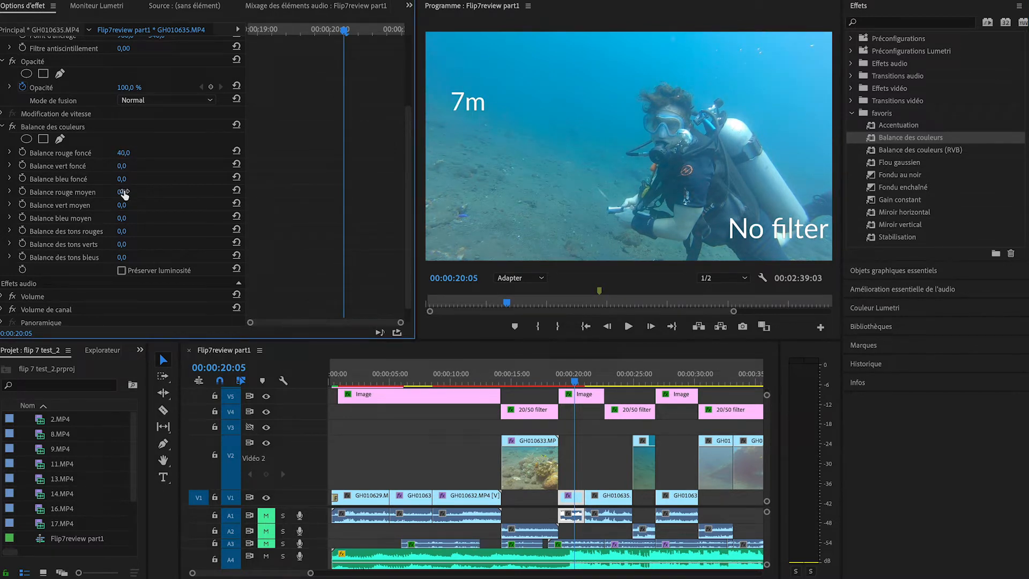
{"action": "left_click_drag", "start_coordinate": [122, 191], "coordinate": [130, 191]}
{"action": "left_click_drag", "start_coordinate": [123, 232], "coordinate": [124, 232]}
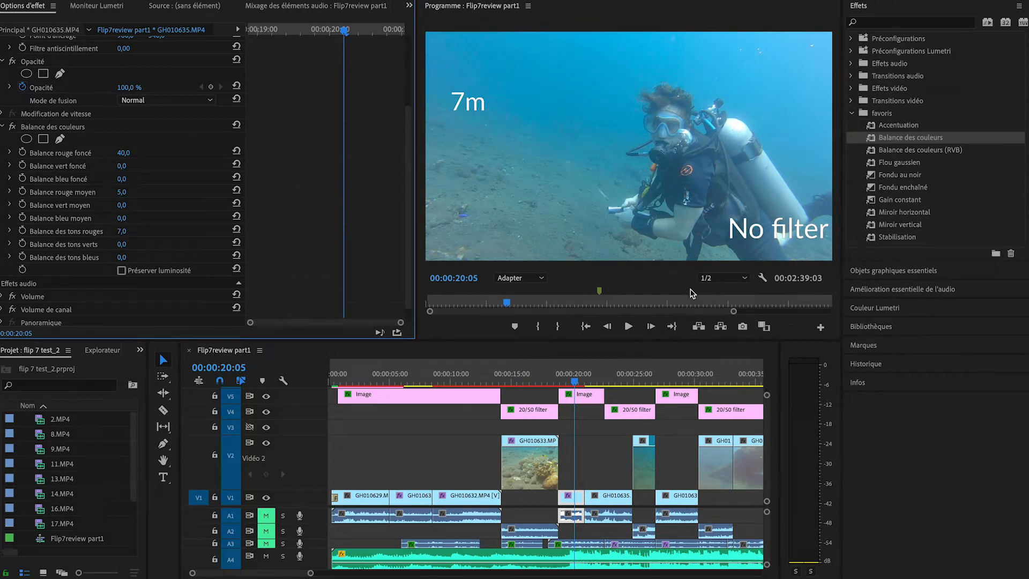
Step: Compare the colours of the 7m footage without filter and with the 20/50 filter between about 20 and 24 seconds
{"action": "left_click", "coordinate": [614, 378]}
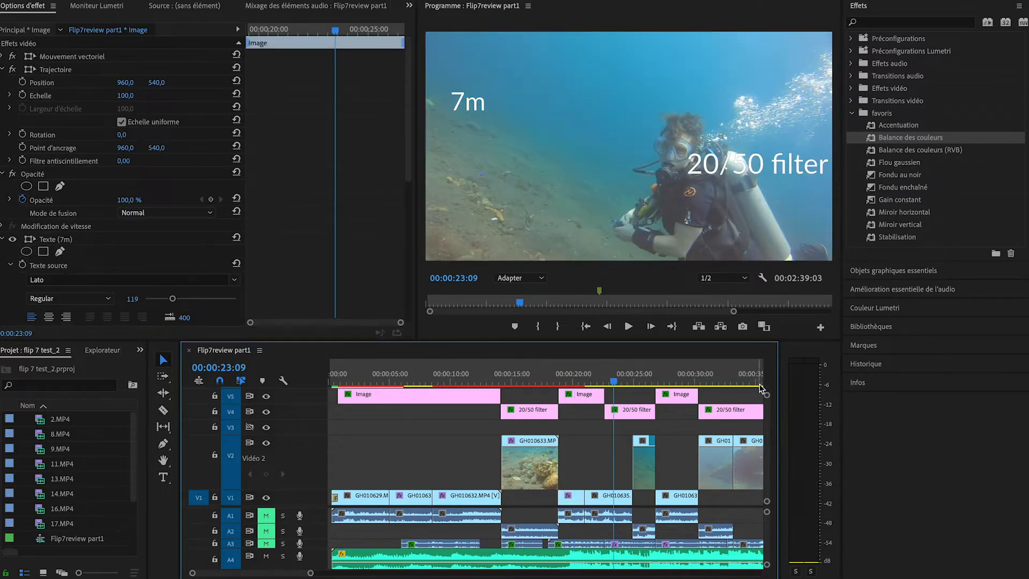
{"action": "left_click", "coordinate": [581, 380]}
{"action": "left_click_drag", "start_coordinate": [584, 380], "coordinate": [614, 379]}
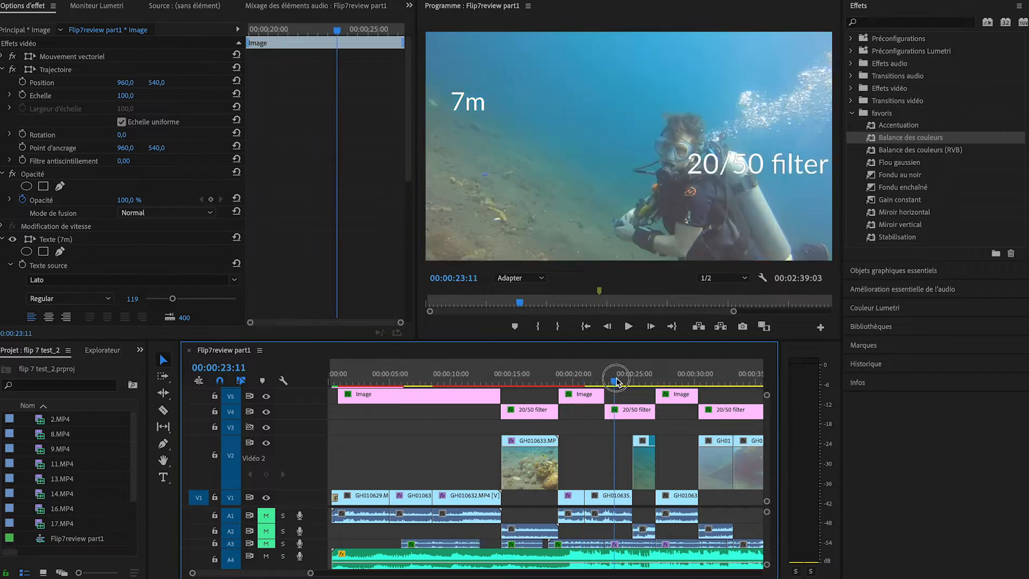
{"action": "left_click", "coordinate": [572, 380]}
{"action": "left_click", "coordinate": [611, 381]}
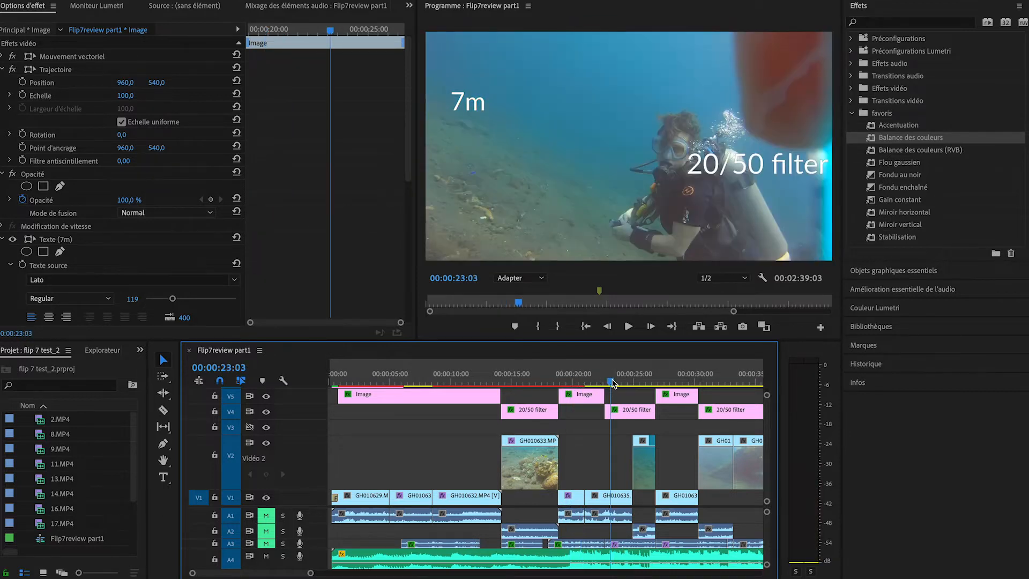
{"action": "left_click", "coordinate": [603, 377]}
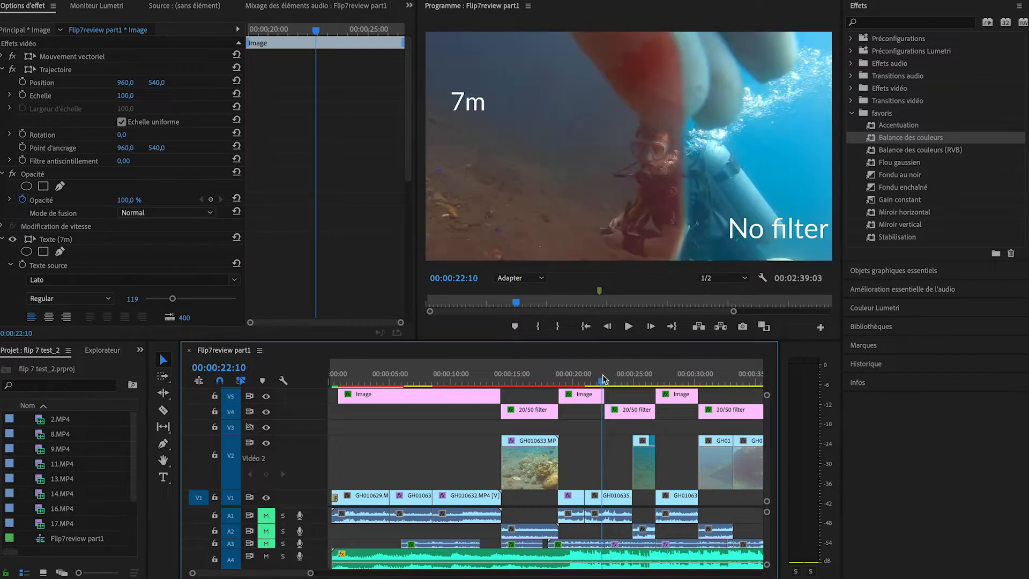
{"action": "left_click", "coordinate": [612, 378]}
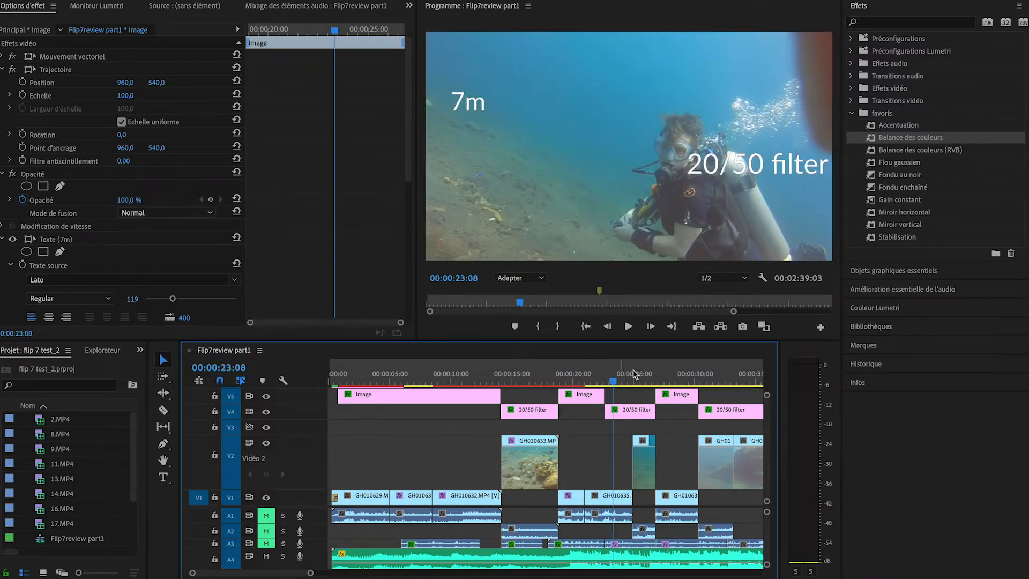
{"action": "left_click", "coordinate": [620, 378]}
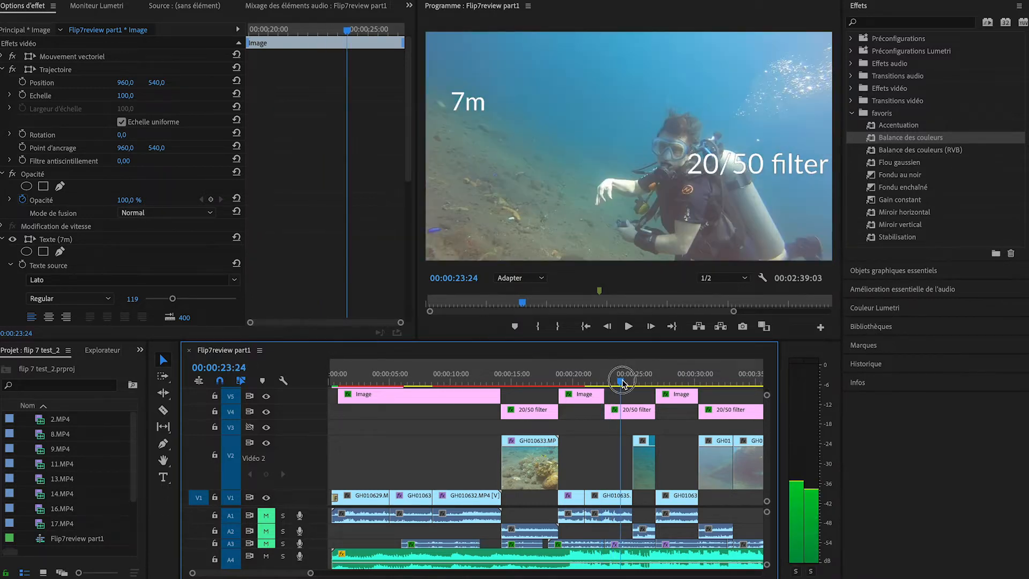
Step: Apply Balance des couleurs to the second GH010635 clip and set its Balance rouge foncé to -12
{"action": "left_click_drag", "start_coordinate": [898, 138], "coordinate": [603, 498]}
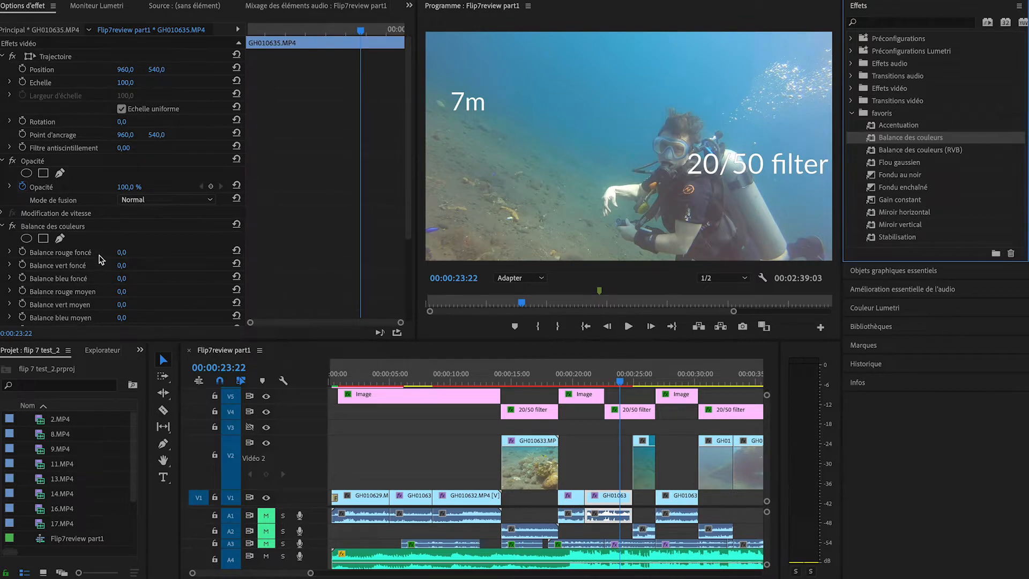
{"action": "scroll", "coordinate": [204, 263], "scroll_direction": "down", "scroll_amount": 3}
{"action": "left_click_drag", "start_coordinate": [122, 190], "coordinate": [114, 191]}
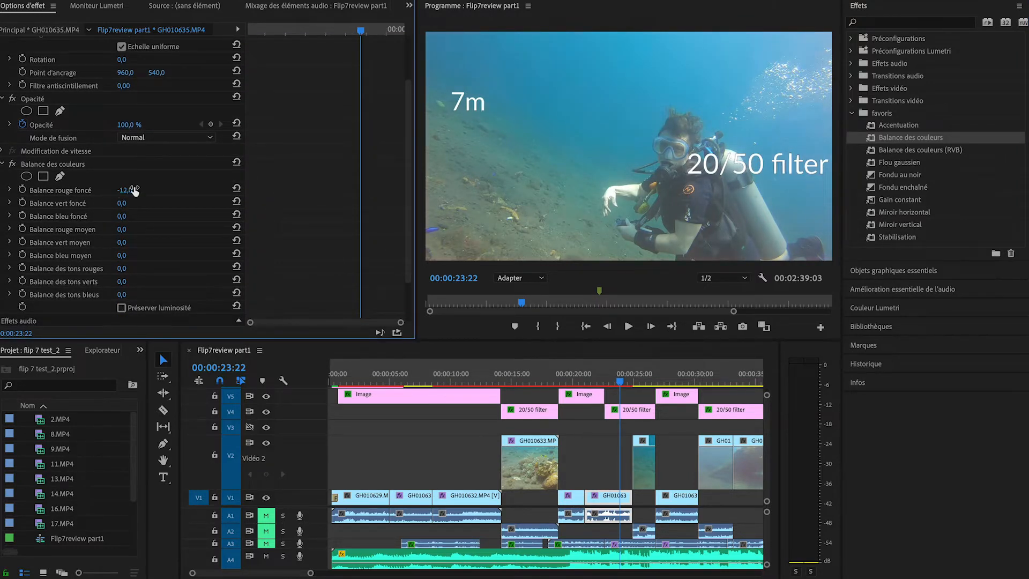
Step: Check the second GH010635 clip against the unfiltered 7m shot and set its Balance rouge moyen to -19
{"action": "left_click", "coordinate": [576, 381]}
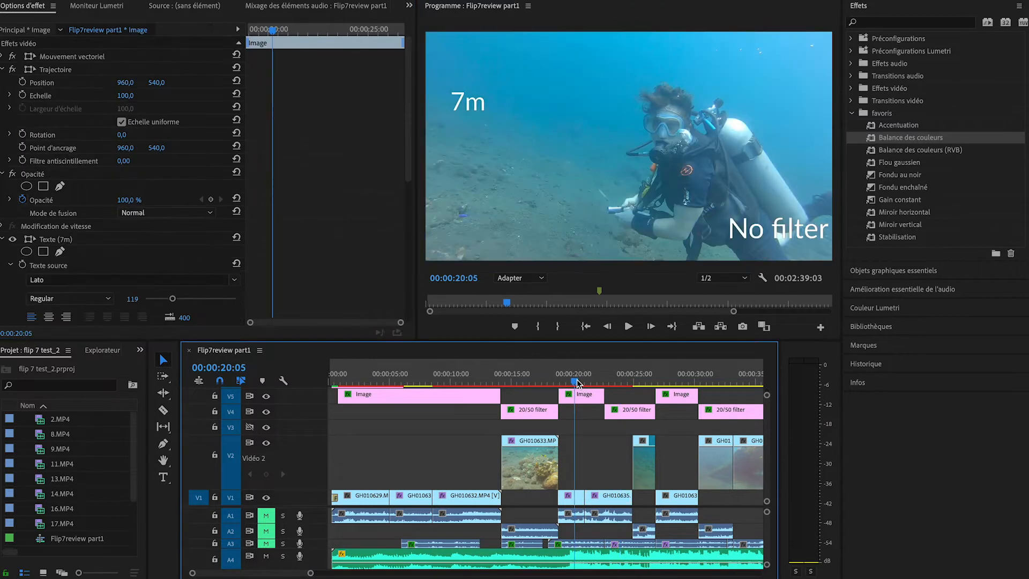
{"action": "left_click_drag", "start_coordinate": [577, 381], "coordinate": [615, 382]}
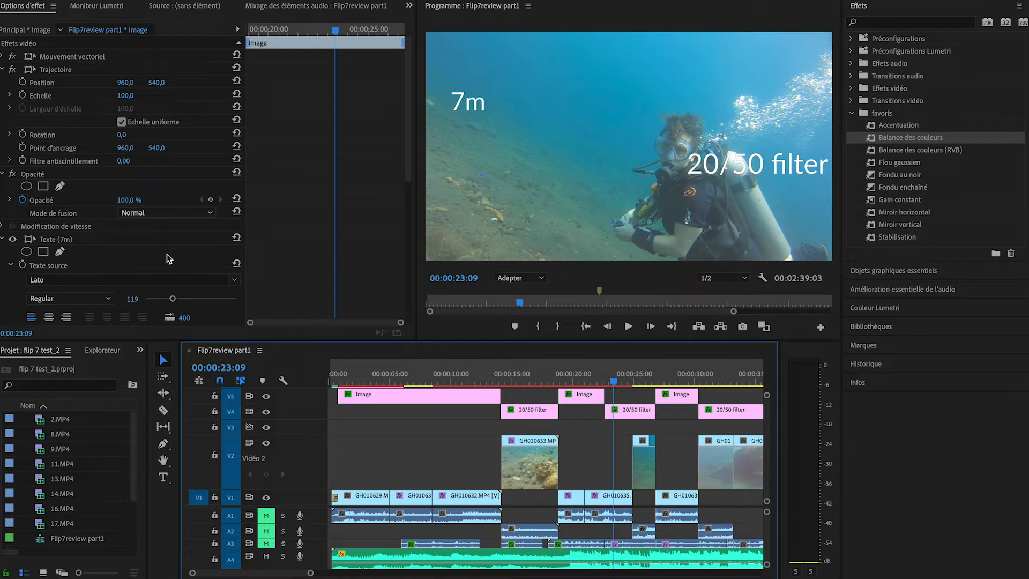
{"action": "scroll", "coordinate": [169, 258], "scroll_direction": "down", "scroll_amount": 3}
{"action": "left_click", "coordinate": [605, 500]}
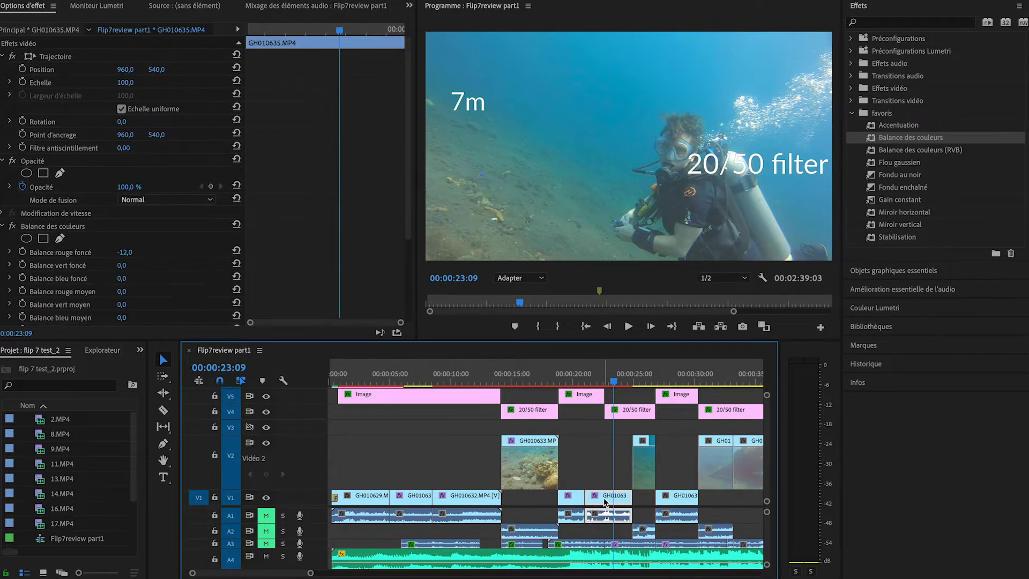
{"action": "scroll", "coordinate": [242, 300], "scroll_direction": "down", "scroll_amount": 3}
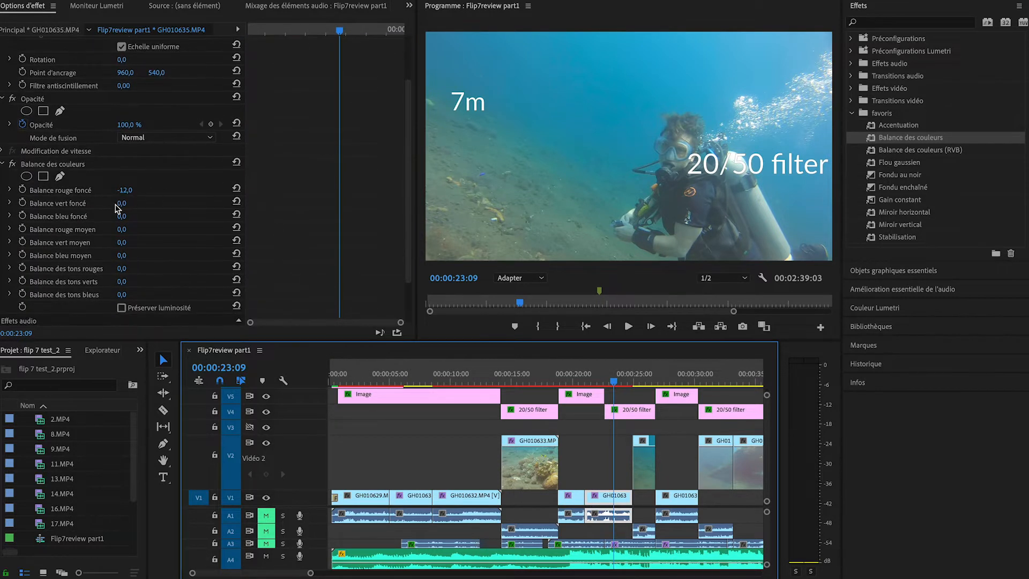
{"action": "left_click_drag", "start_coordinate": [127, 232], "coordinate": [121, 232]}
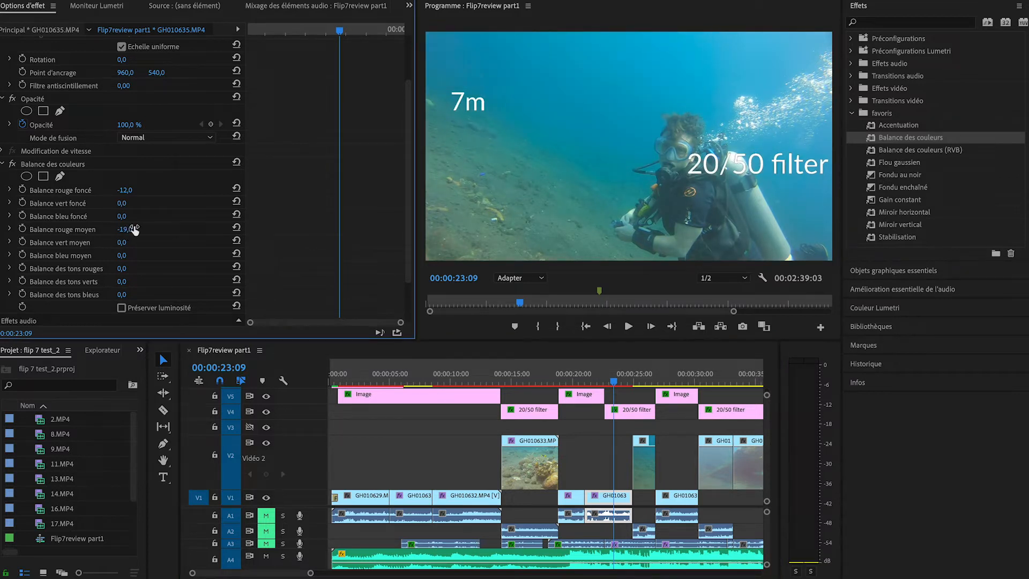
Step: Review the colour match between the two GH010635 clips around the moment the filter is put on
{"action": "left_click", "coordinate": [574, 378]}
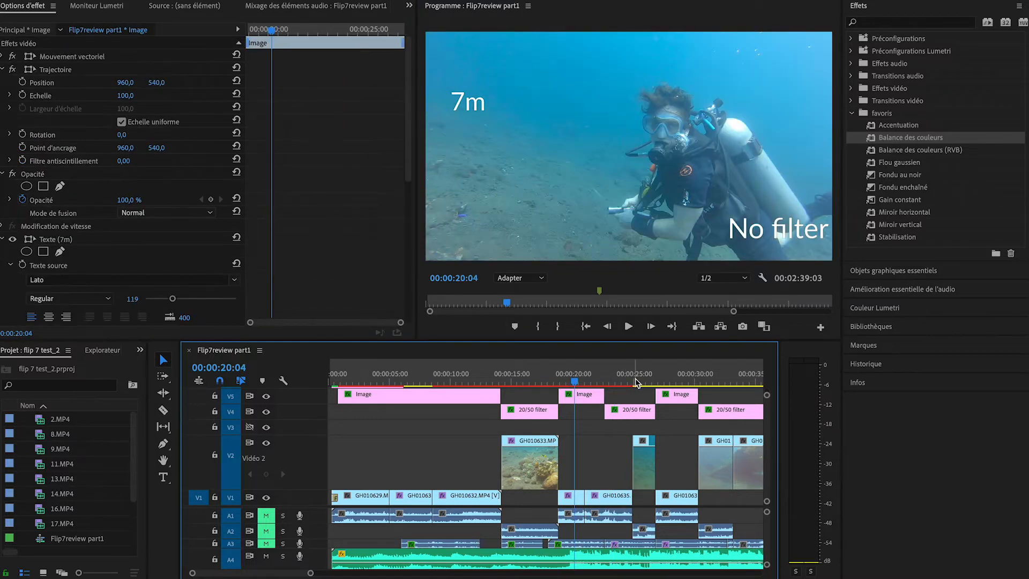
{"action": "left_click", "coordinate": [608, 378]}
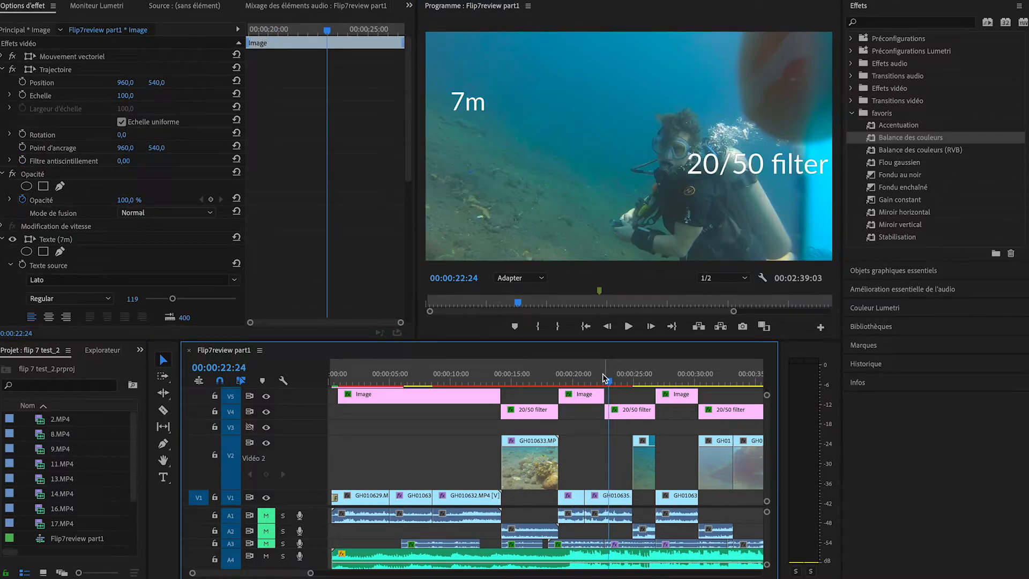
{"action": "left_click", "coordinate": [597, 378]}
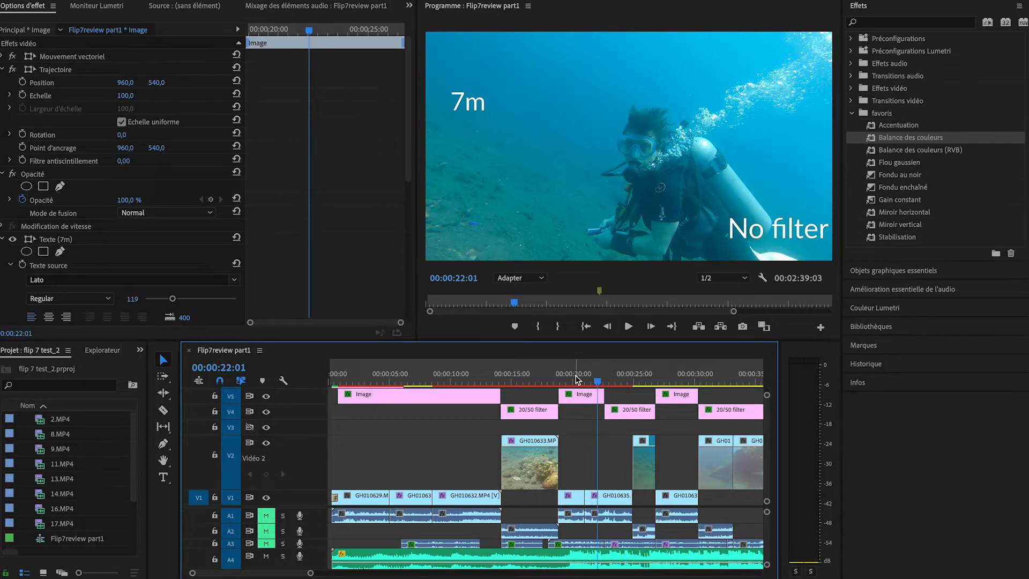
{"action": "left_click", "coordinate": [575, 379]}
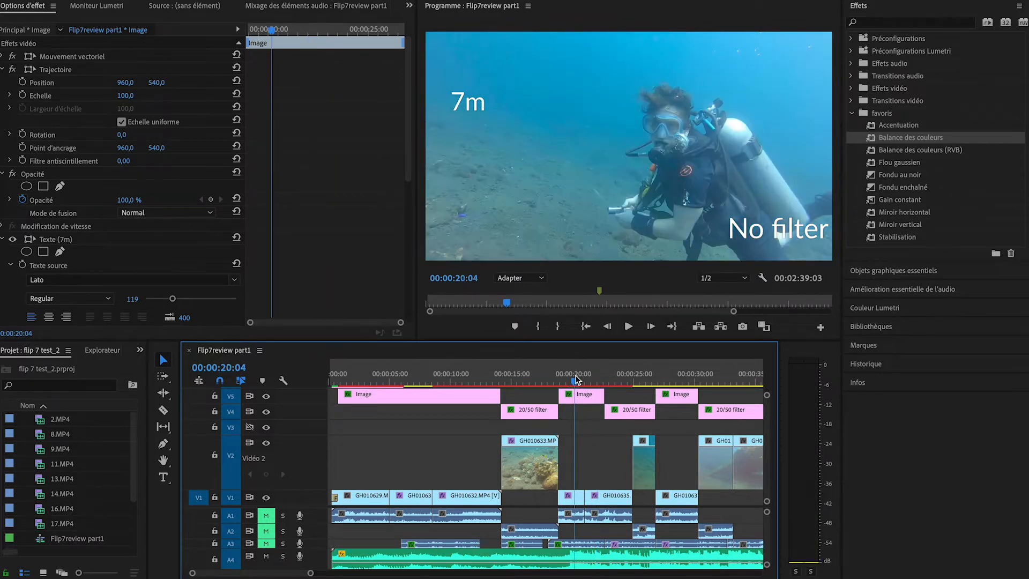
{"action": "left_click", "coordinate": [600, 378]}
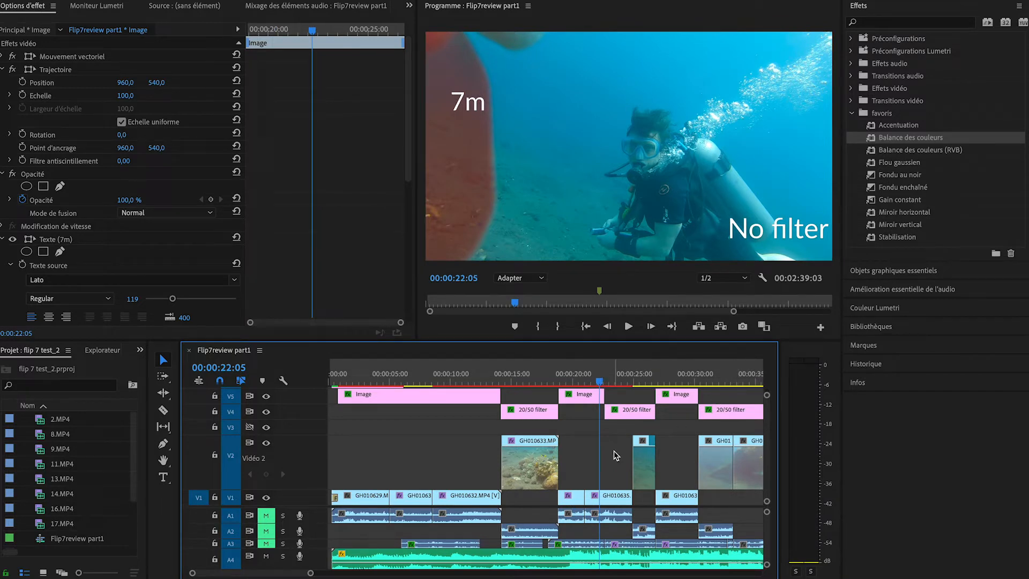
Step: Apply Balance des couleurs to the GH010634 clip on V2, set Balance rouge foncé to -8 and lower Balance rouge moyen
{"action": "left_click", "coordinate": [638, 380]}
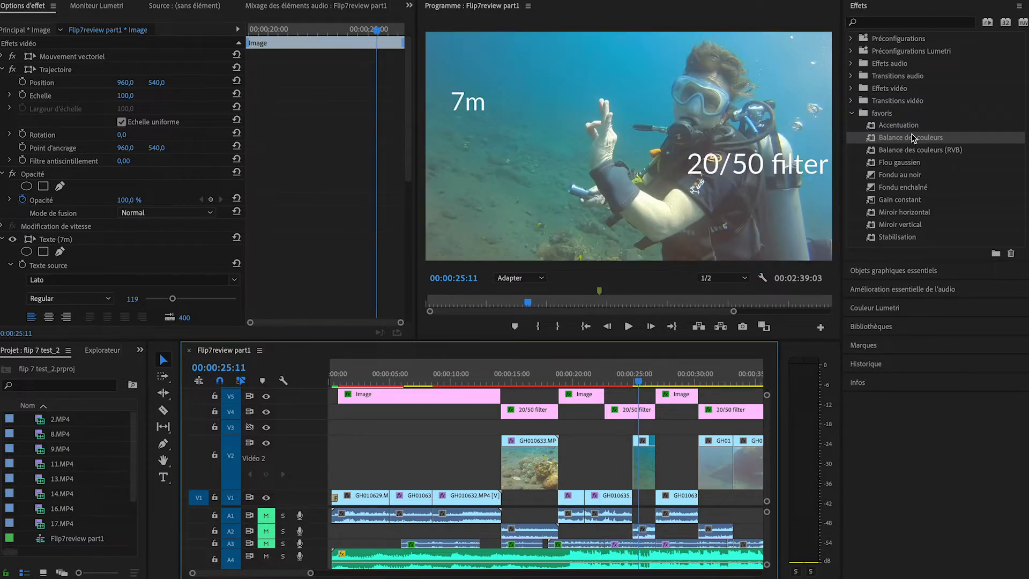
{"action": "left_click_drag", "start_coordinate": [912, 138], "coordinate": [643, 474]}
{"action": "left_click", "coordinate": [127, 258]}
{"action": "left_click_drag", "start_coordinate": [122, 253], "coordinate": [112, 252]}
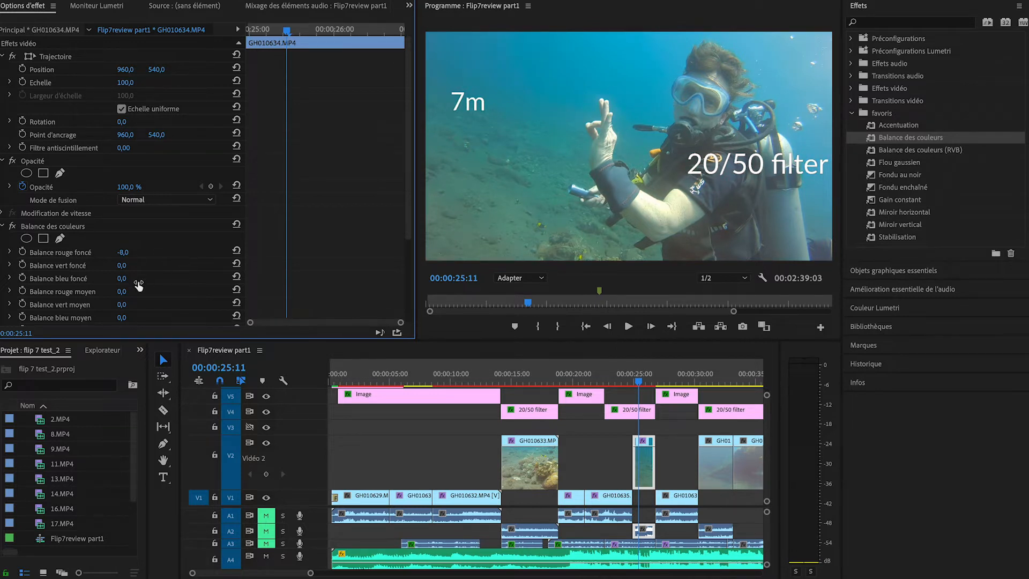
{"action": "left_click_drag", "start_coordinate": [122, 292], "coordinate": [110, 291]}
{"action": "left_click", "coordinate": [563, 380]}
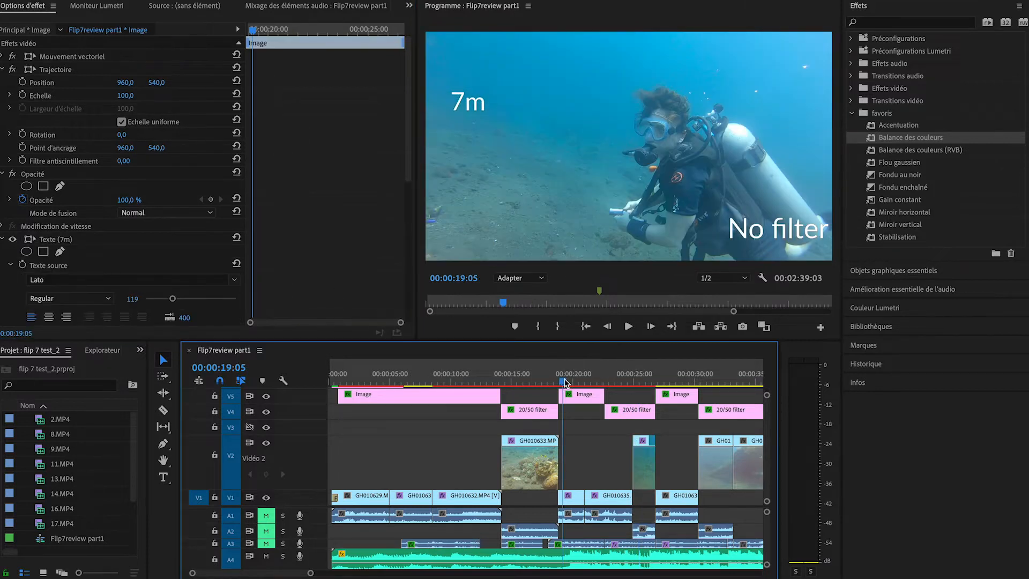
{"action": "left_click", "coordinate": [595, 380]}
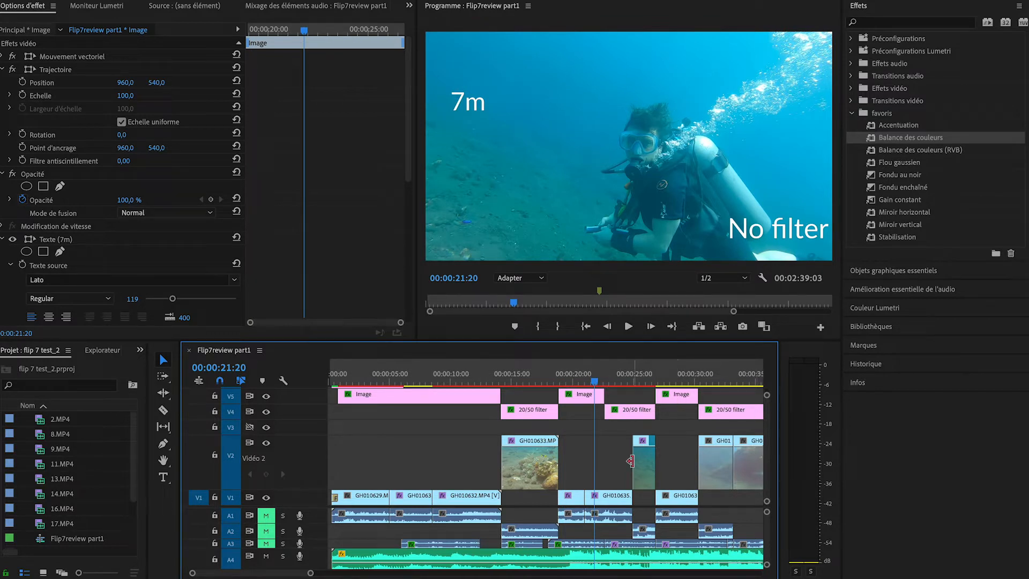
Step: Split the GH010635 clip on V1 at the point where the 7m No filter title ends
{"action": "key", "text": "c"}
{"action": "left_click", "coordinate": [605, 498]}
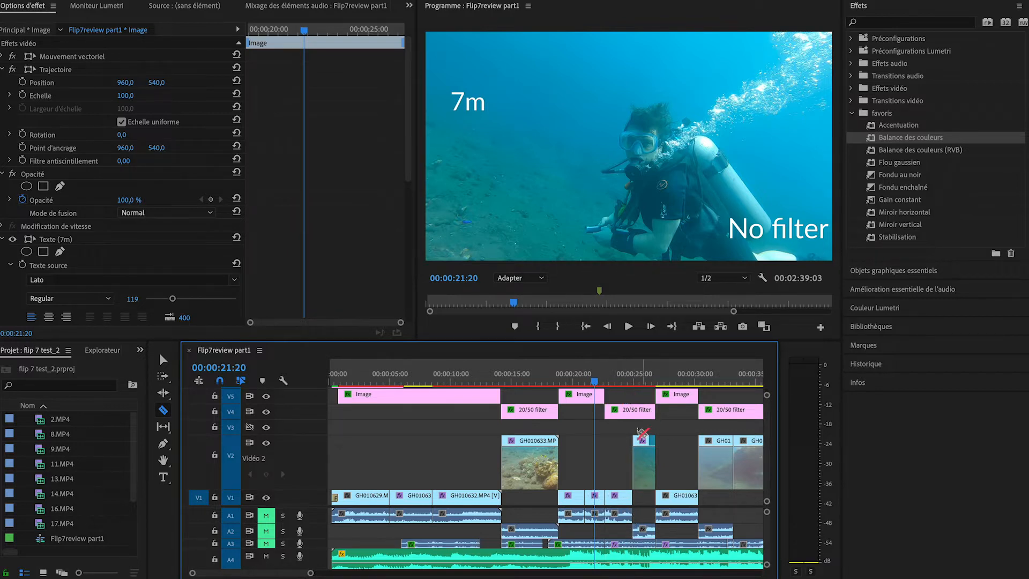
{"action": "key", "text": "v"}
Step: On the middle GH010635 section without filter, set Balance rouge foncé to 28 and Balance rouge moyen to 6
{"action": "left_click", "coordinate": [596, 498]}
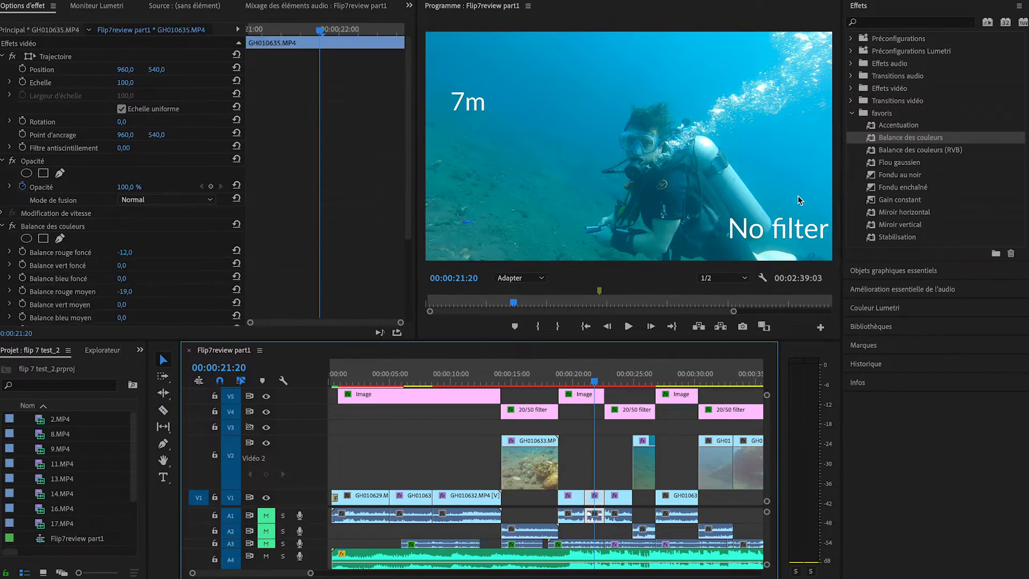
{"action": "left_click_drag", "start_coordinate": [907, 140], "coordinate": [593, 498]}
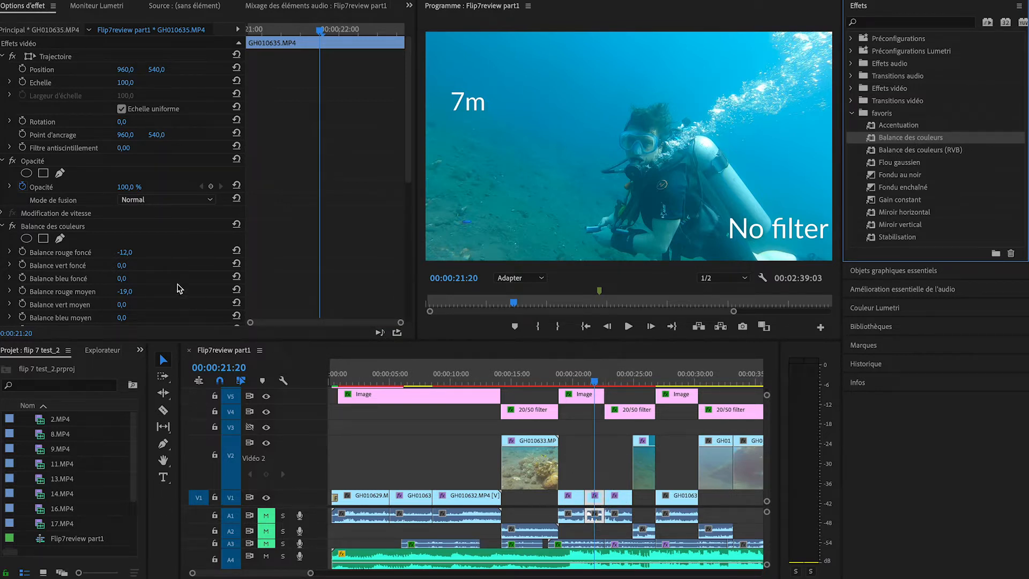
{"action": "scroll", "coordinate": [179, 289], "scroll_direction": "down", "scroll_amount": 1}
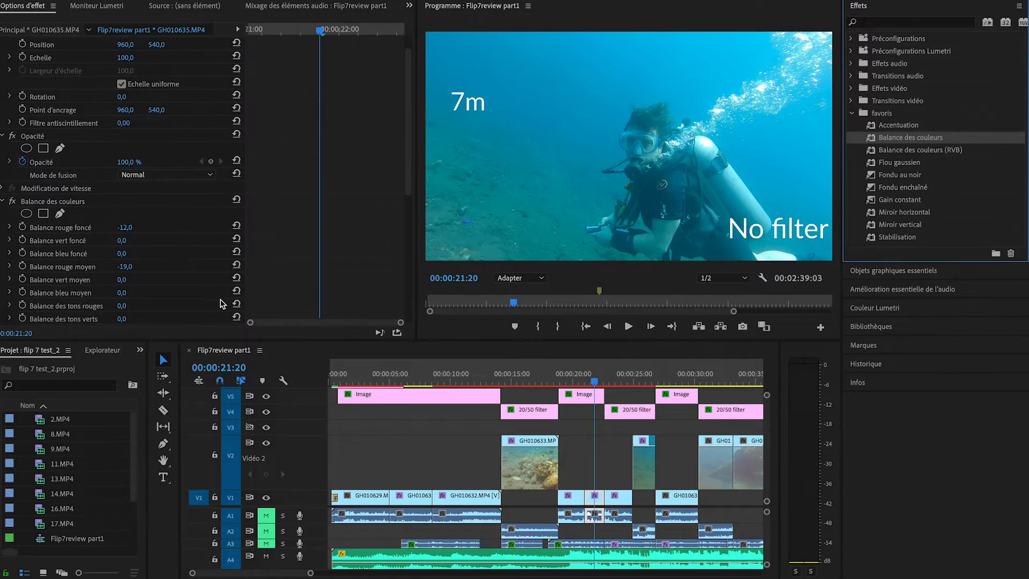
{"action": "left_click_drag", "start_coordinate": [124, 228], "coordinate": [153, 228]}
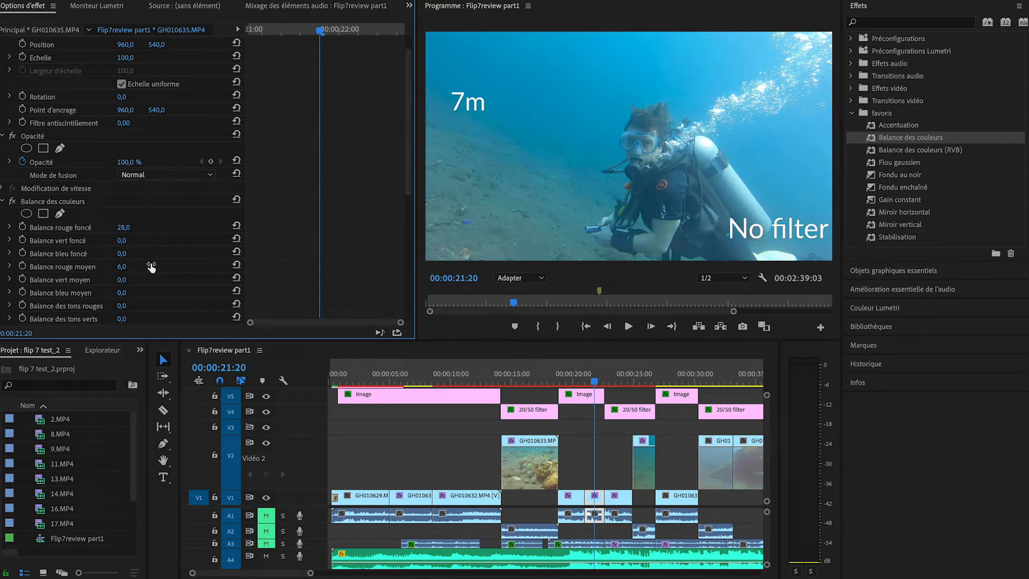
Step: Compare the colours of the unfiltered and 20/50 filter sections of the 7m footage
{"action": "left_click", "coordinate": [624, 383]}
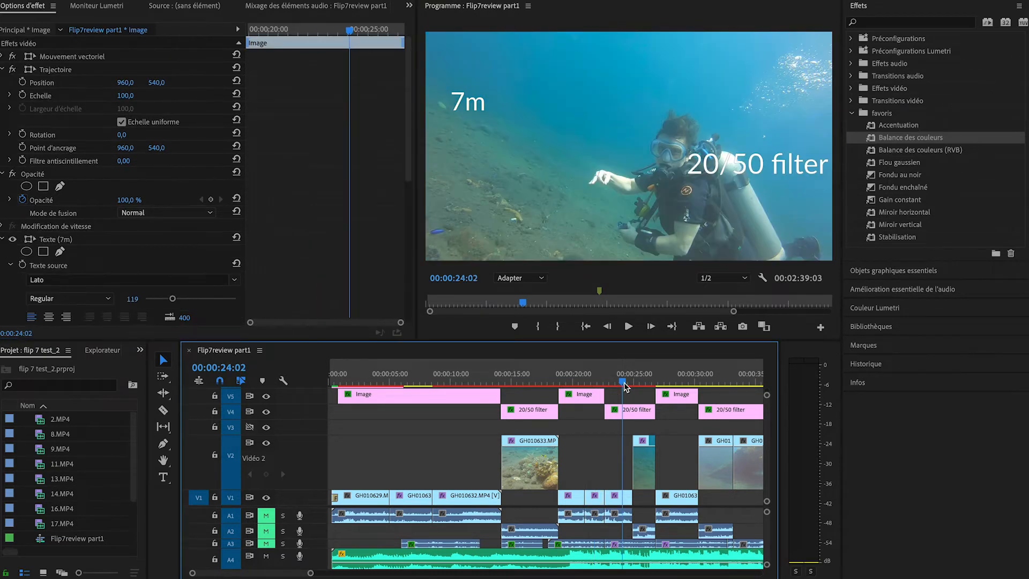
{"action": "left_click", "coordinate": [591, 382]}
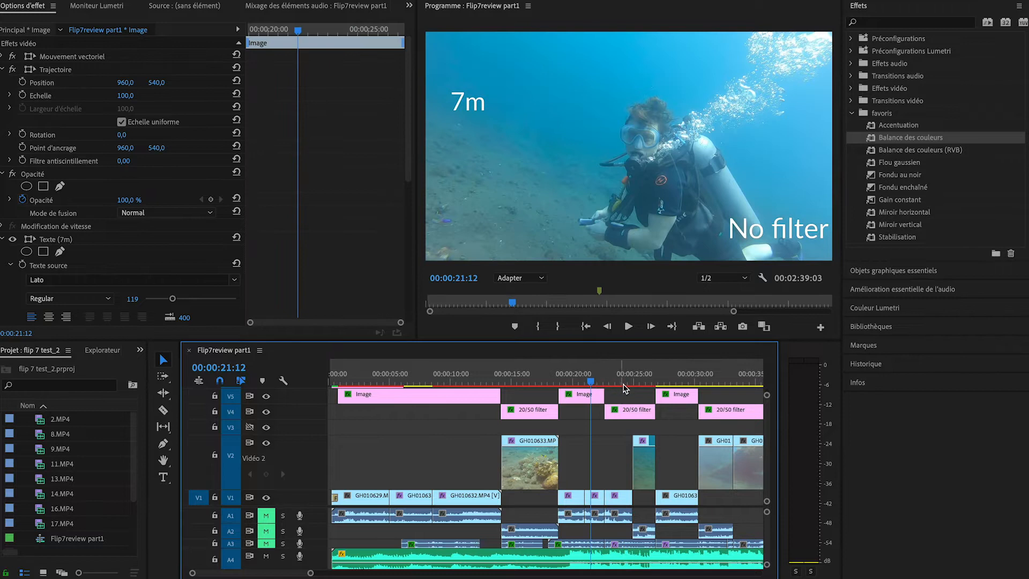
{"action": "left_click", "coordinate": [617, 383]}
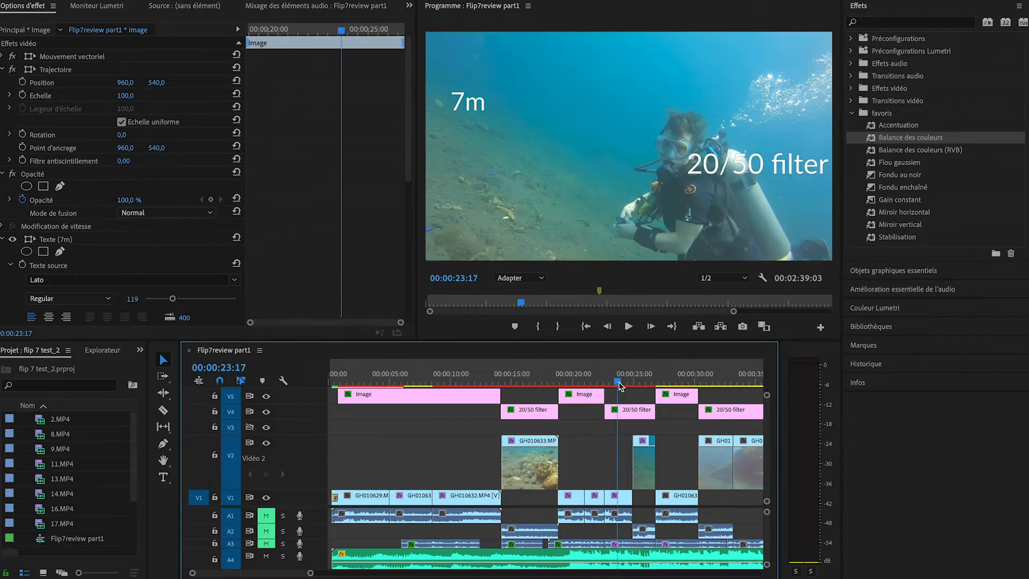
{"action": "left_click", "coordinate": [584, 382]}
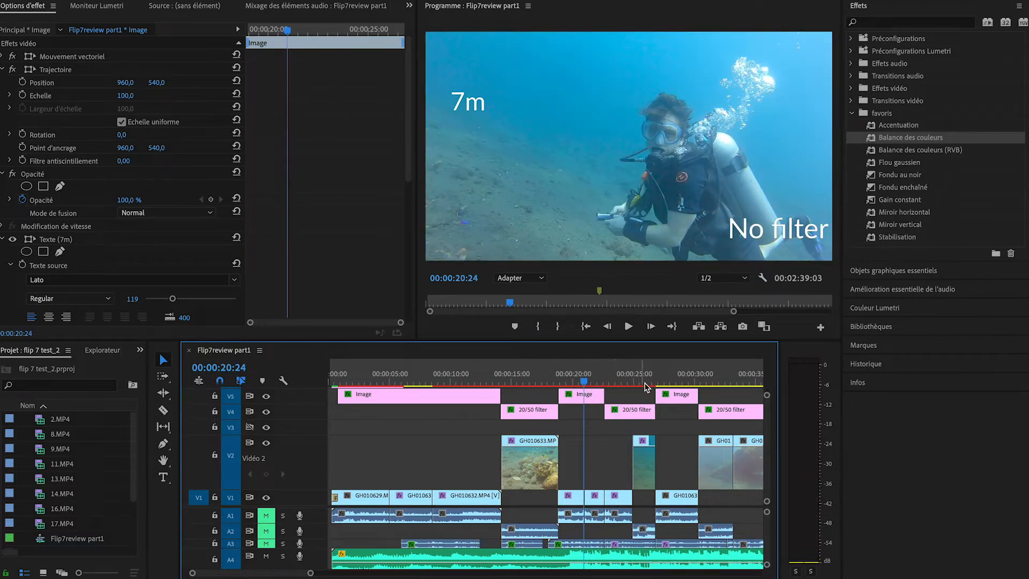
{"action": "scroll", "coordinate": [645, 383], "scroll_direction": "down", "scroll_amount": 3}
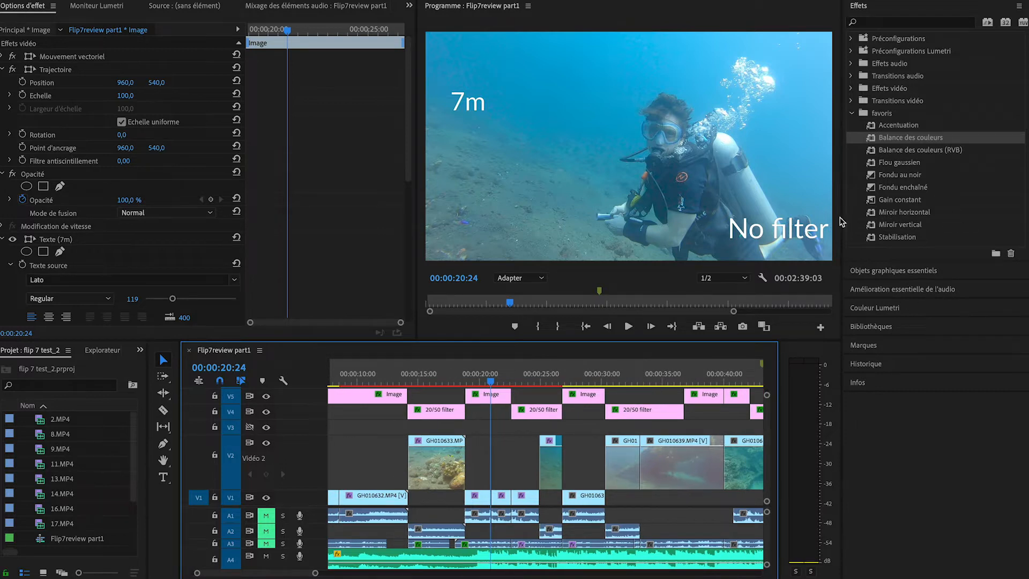
{"action": "left_click", "coordinate": [547, 382]}
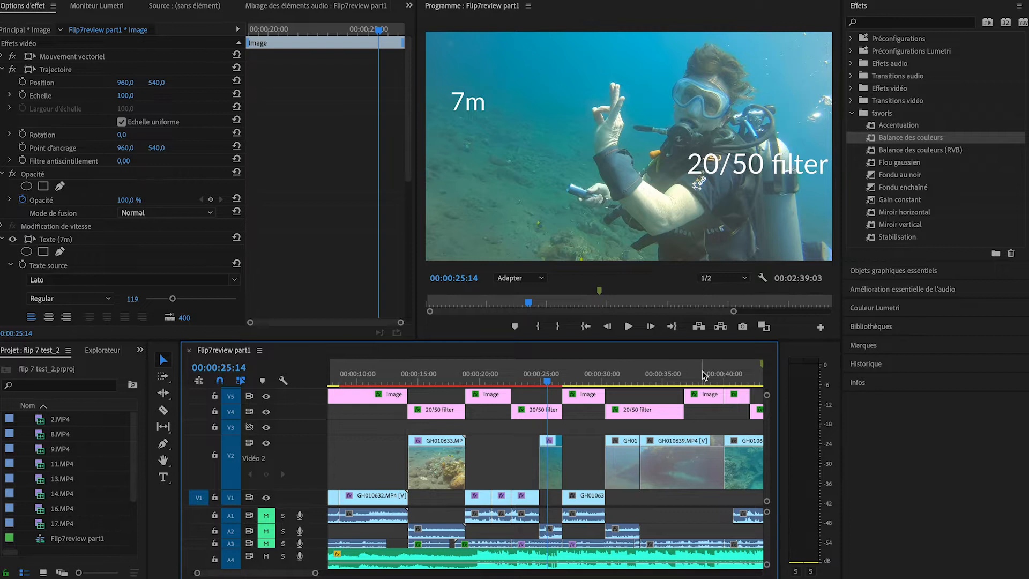
Step: Apply Balance des couleurs to the unfiltered 9m clip GH010637, with Balance rouge foncé at 32 and Balance rouge moyen at 8
{"action": "left_click", "coordinate": [581, 380]}
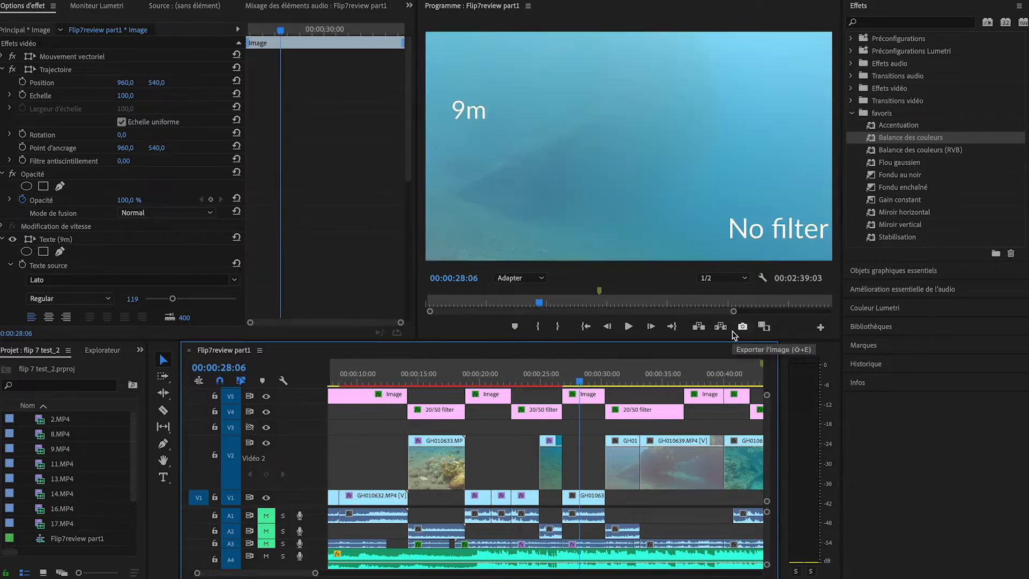
{"action": "left_click", "coordinate": [593, 381]}
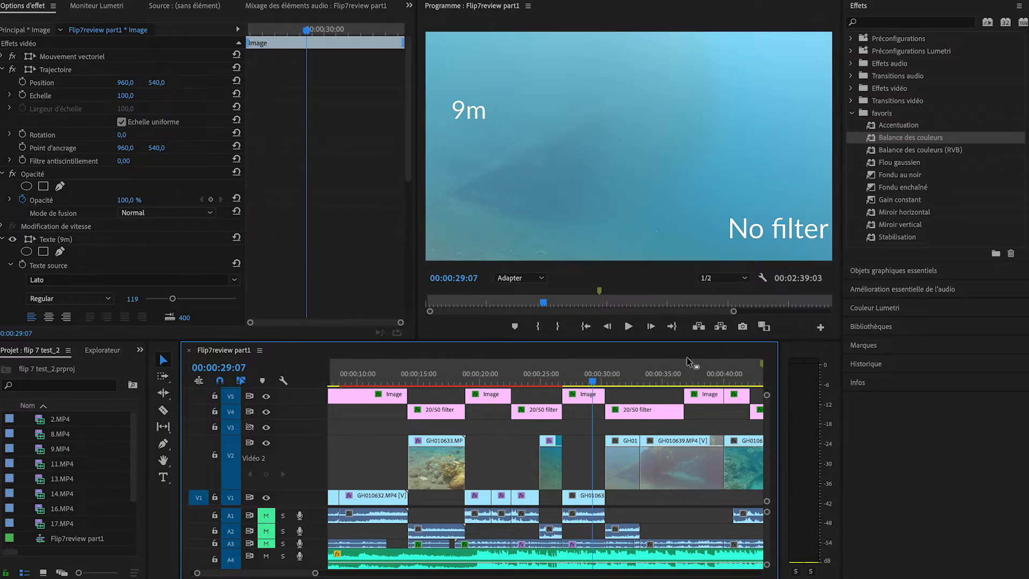
{"action": "left_click", "coordinate": [571, 381]}
{"action": "left_click", "coordinate": [585, 382]}
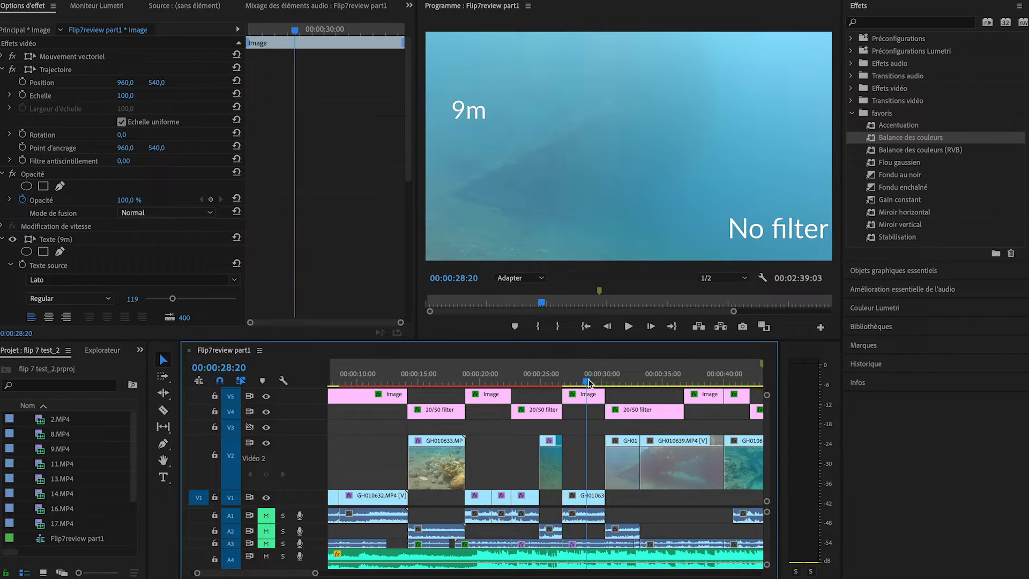
{"action": "left_click_drag", "start_coordinate": [911, 138], "coordinate": [583, 497]}
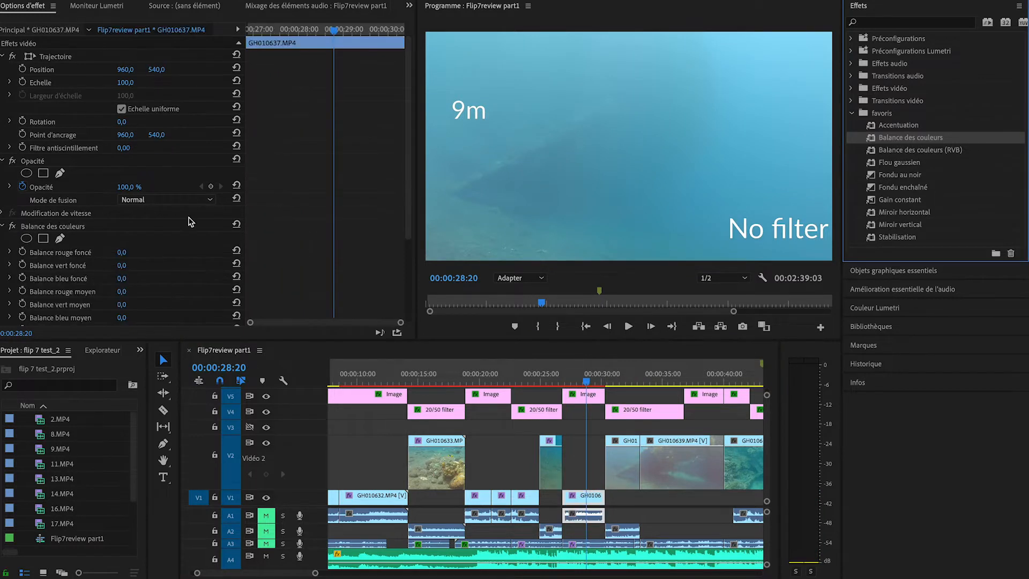
{"action": "left_click_drag", "start_coordinate": [122, 252], "coordinate": [136, 252]}
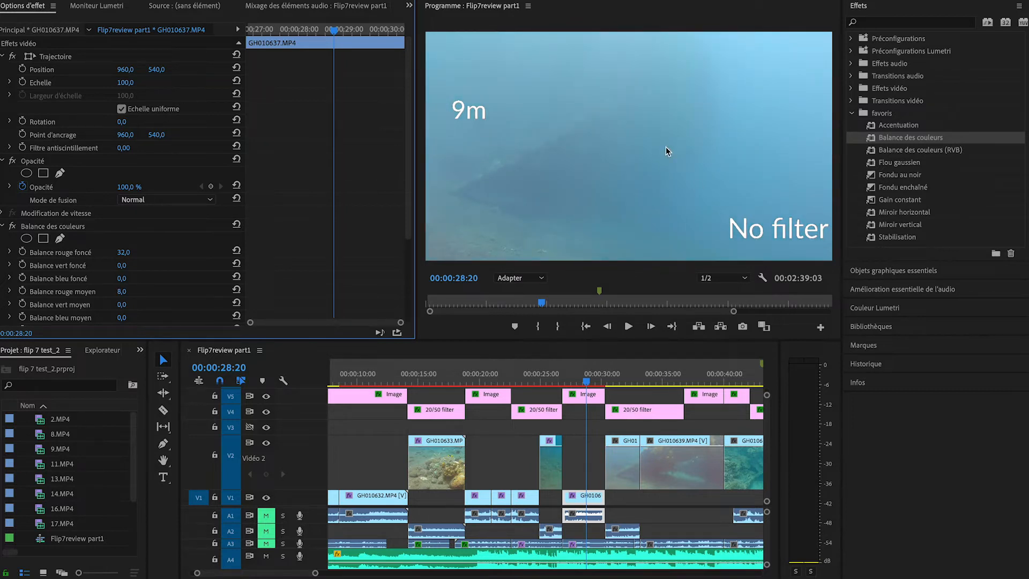
Step: Compare the two 9m shots, apply Balance des couleurs to the filtered clip GH010638 and set its Balance rouge foncé to -19
{"action": "key", "text": "space"}
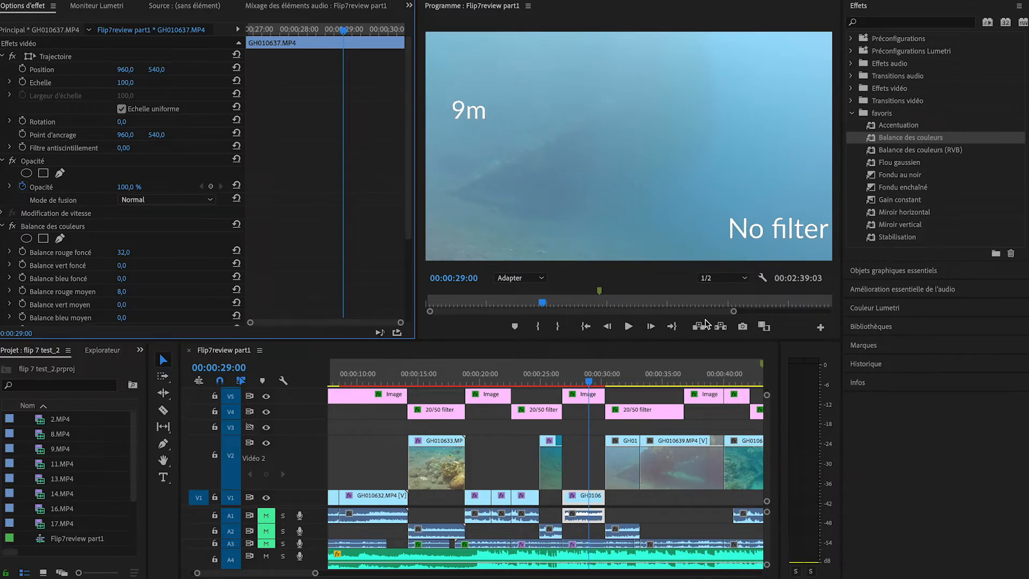
{"action": "left_click", "coordinate": [617, 376]}
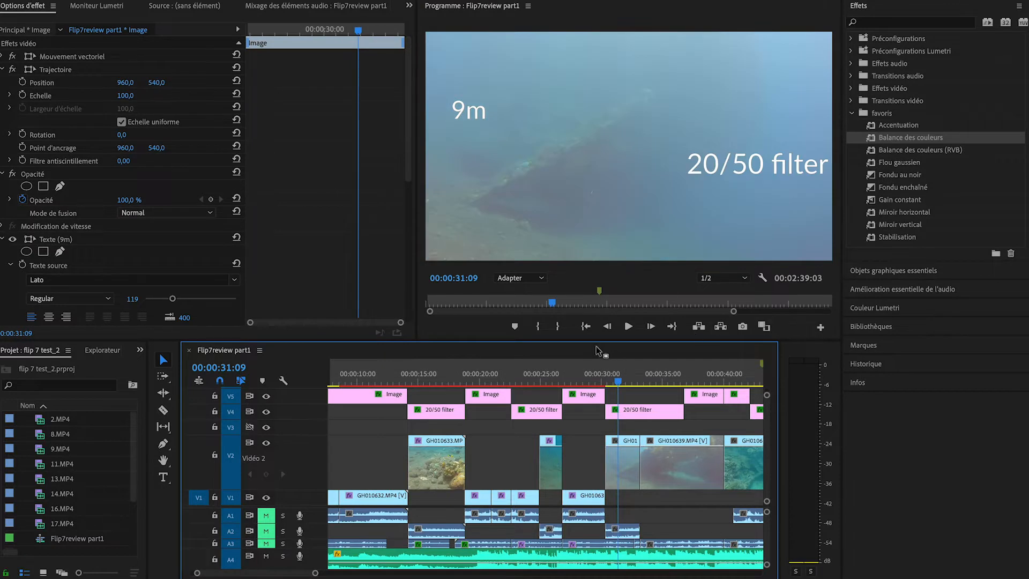
{"action": "left_click", "coordinate": [580, 369]}
{"action": "left_click", "coordinate": [615, 376]}
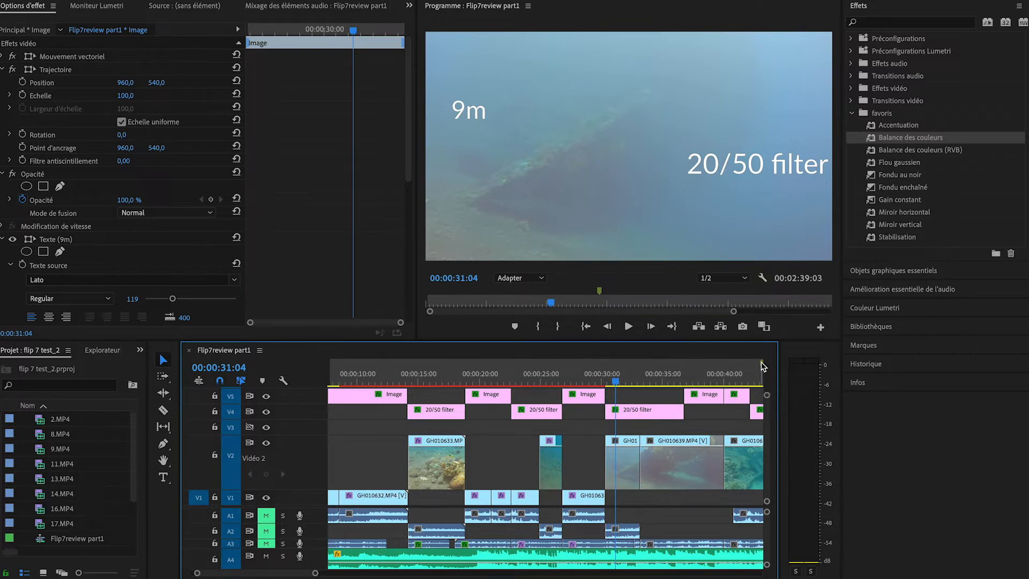
{"action": "left_click_drag", "start_coordinate": [900, 142], "coordinate": [612, 468]}
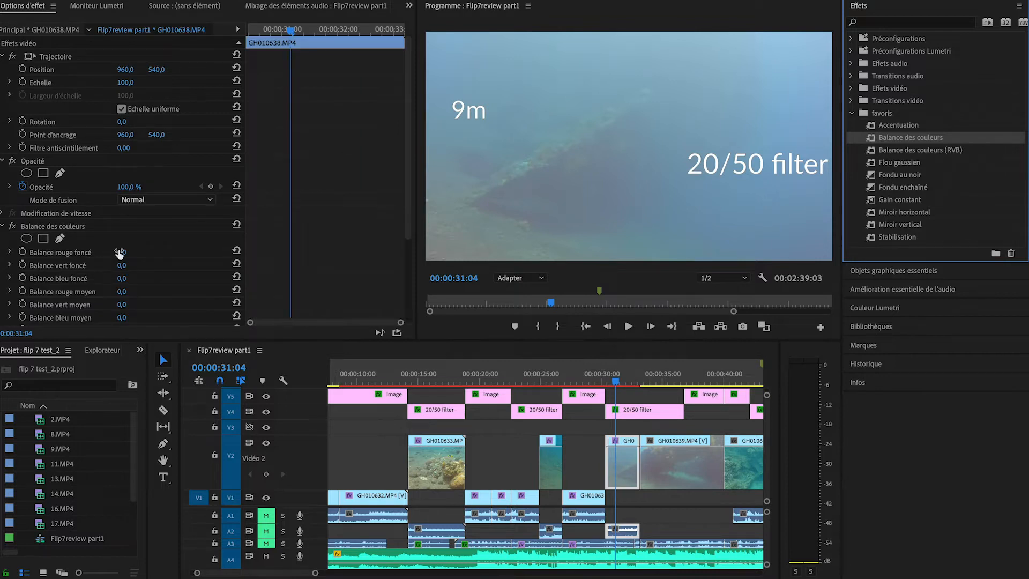
{"action": "left_click_drag", "start_coordinate": [122, 253], "coordinate": [101, 252]}
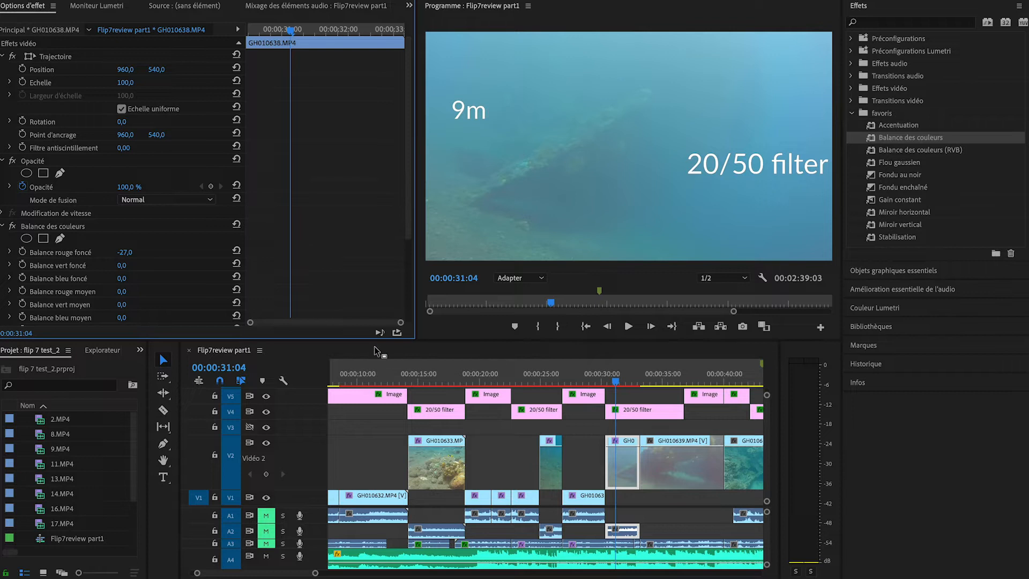
{"action": "left_click_drag", "start_coordinate": [129, 253], "coordinate": [129, 253]}
{"action": "scroll", "coordinate": [190, 286], "scroll_direction": "down", "scroll_amount": 1}
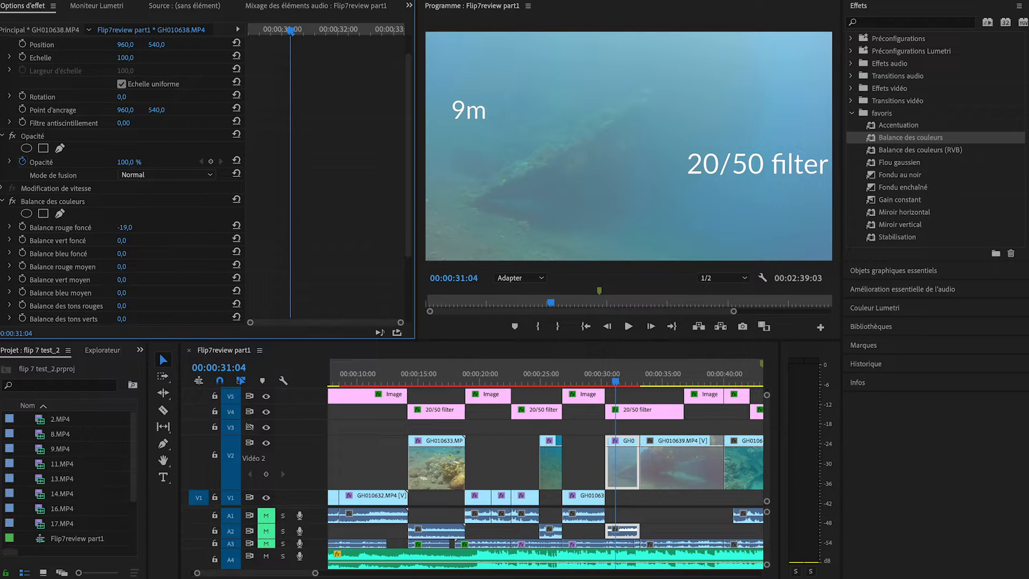
Step: Adjust Balance vert foncé on the GH010638 clip and check it against the unfiltered 9m shot
{"action": "left_click_drag", "start_coordinate": [122, 241], "coordinate": [141, 241]}
{"action": "left_click", "coordinate": [585, 374]}
{"action": "left_click", "coordinate": [612, 375]}
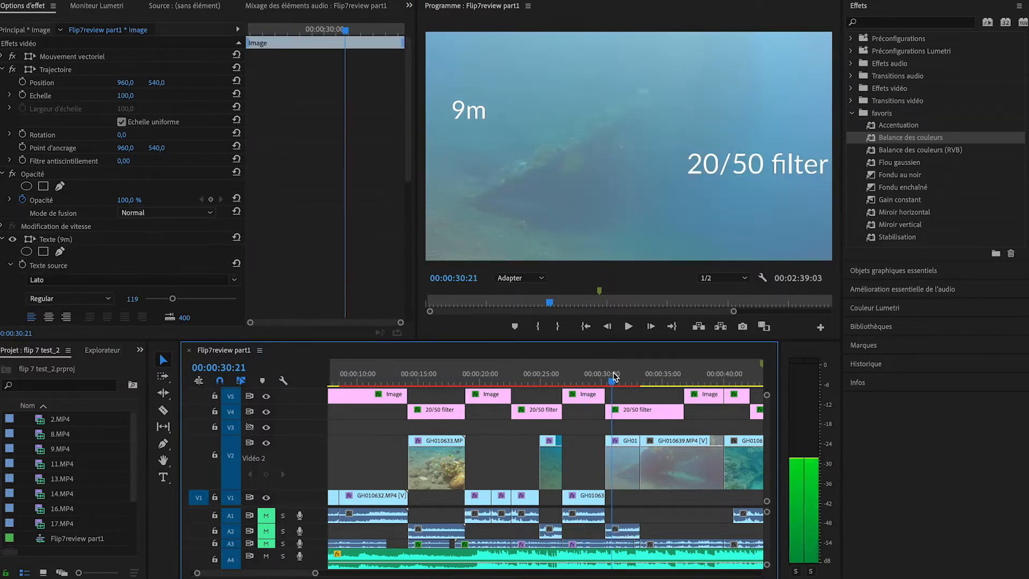
{"action": "left_click", "coordinate": [586, 375]}
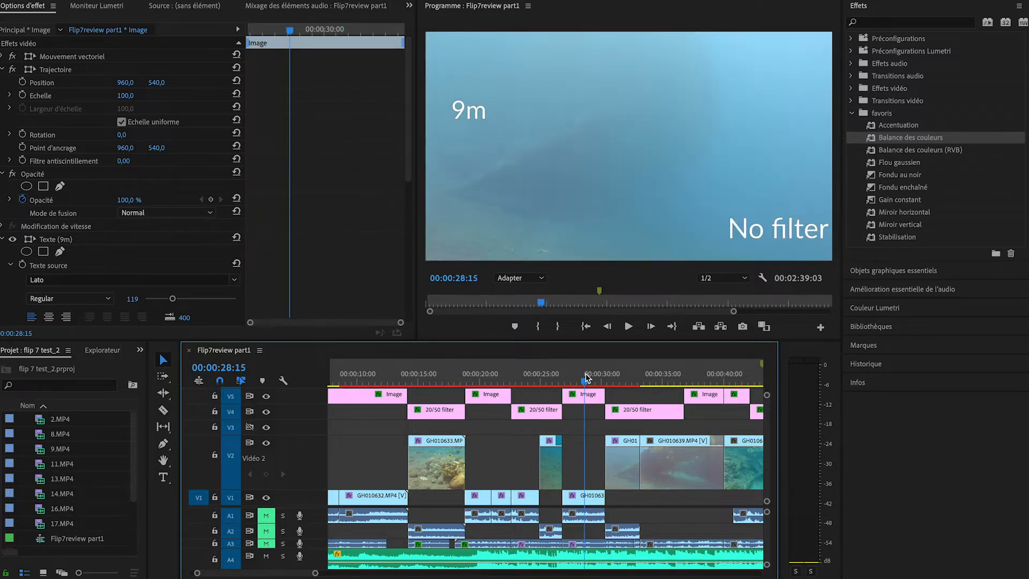
{"action": "left_click", "coordinate": [618, 375]}
Step: Examine the 11m footage with the 20/50 filter and compare it with the unfiltered 11m shot
{"action": "left_click", "coordinate": [681, 376]}
{"action": "scroll", "coordinate": [530, 475], "scroll_direction": "right", "scroll_amount": 3}
{"action": "scroll", "coordinate": [530, 475], "scroll_direction": "right", "scroll_amount": 1}
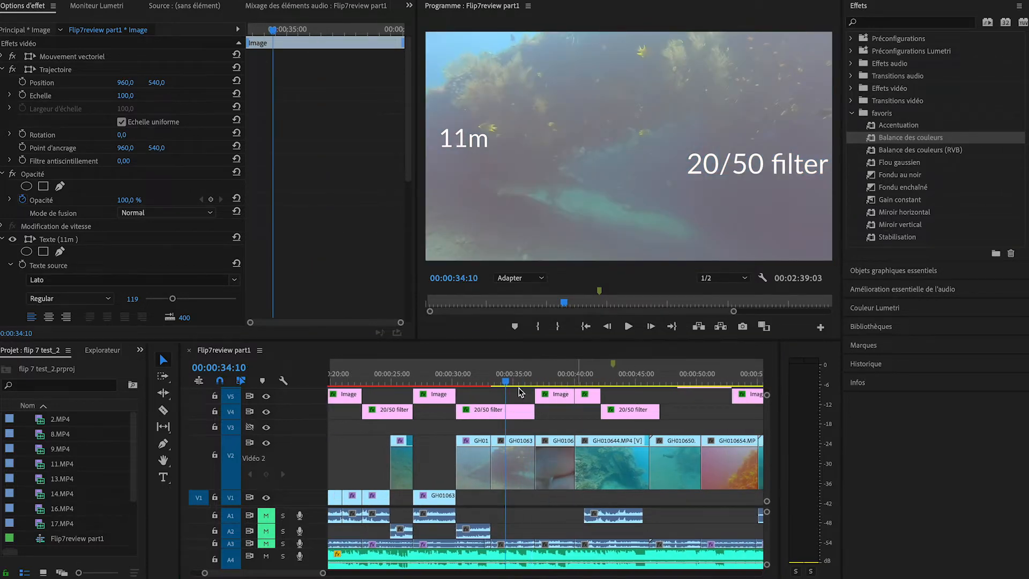
{"action": "left_click", "coordinate": [519, 375]}
{"action": "left_click", "coordinate": [549, 379]}
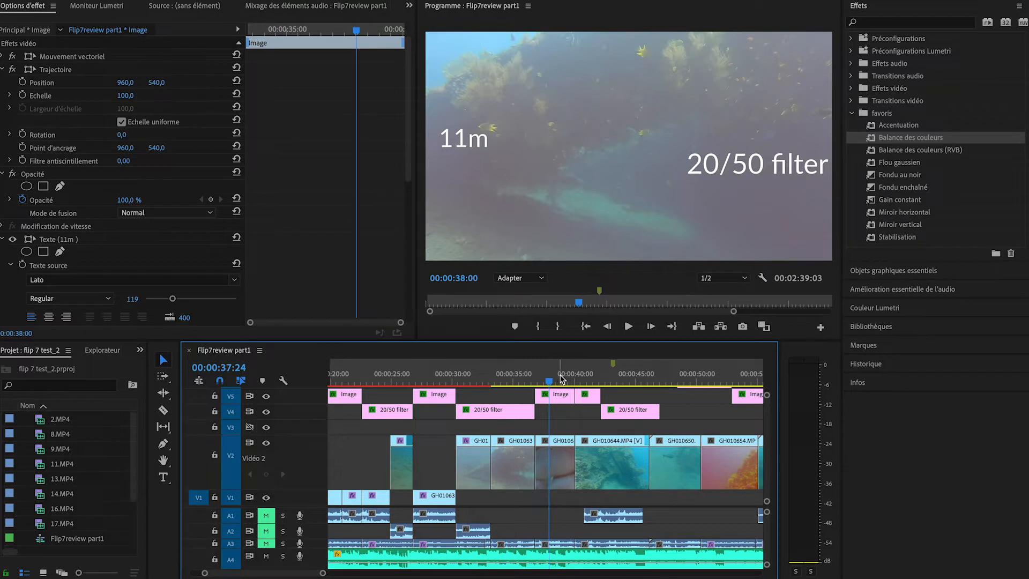
{"action": "left_click", "coordinate": [511, 380]}
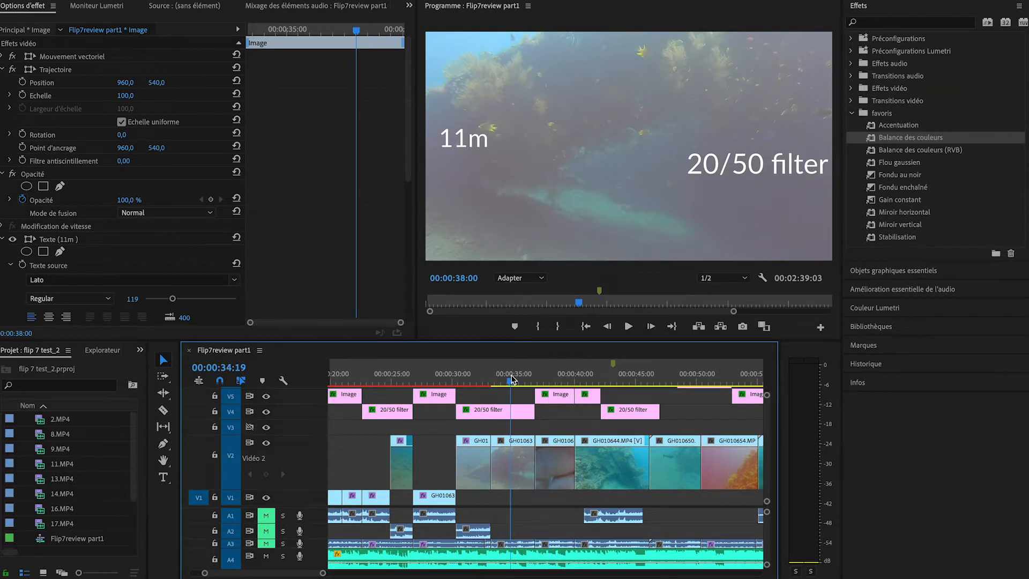
{"action": "left_click", "coordinate": [554, 377]}
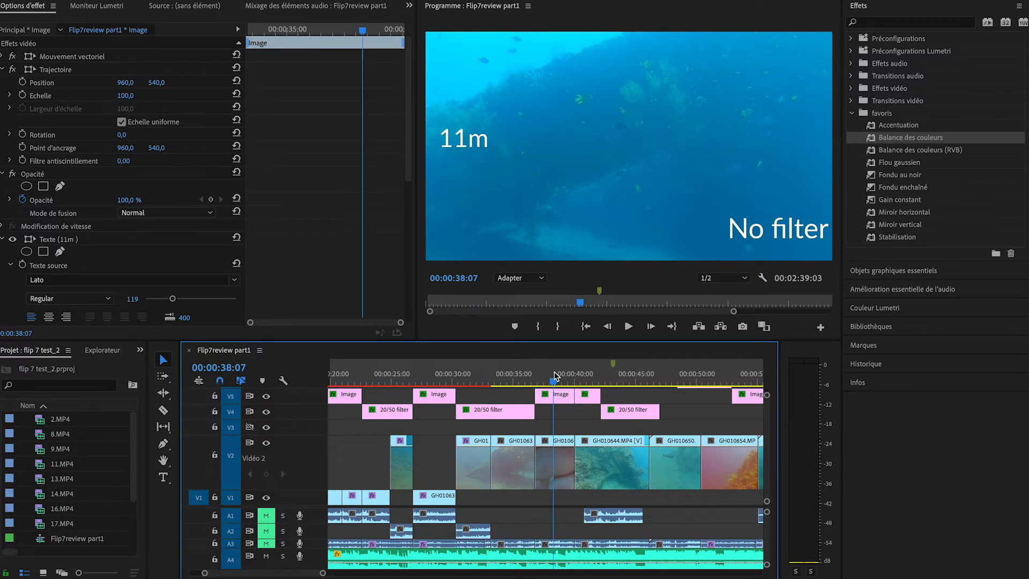
{"action": "left_click", "coordinate": [519, 377]}
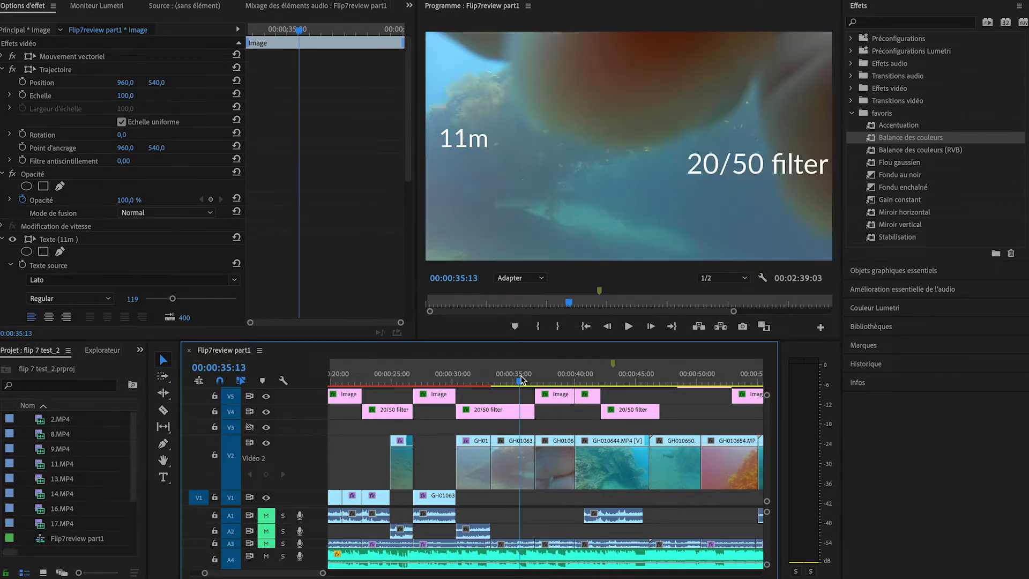
Step: Apply Balance des couleurs to the filtered 11m clip GH010639, set Balance rouge foncé to -15 and Balance vert foncé to -7, and preview it
{"action": "left_click", "coordinate": [508, 379]}
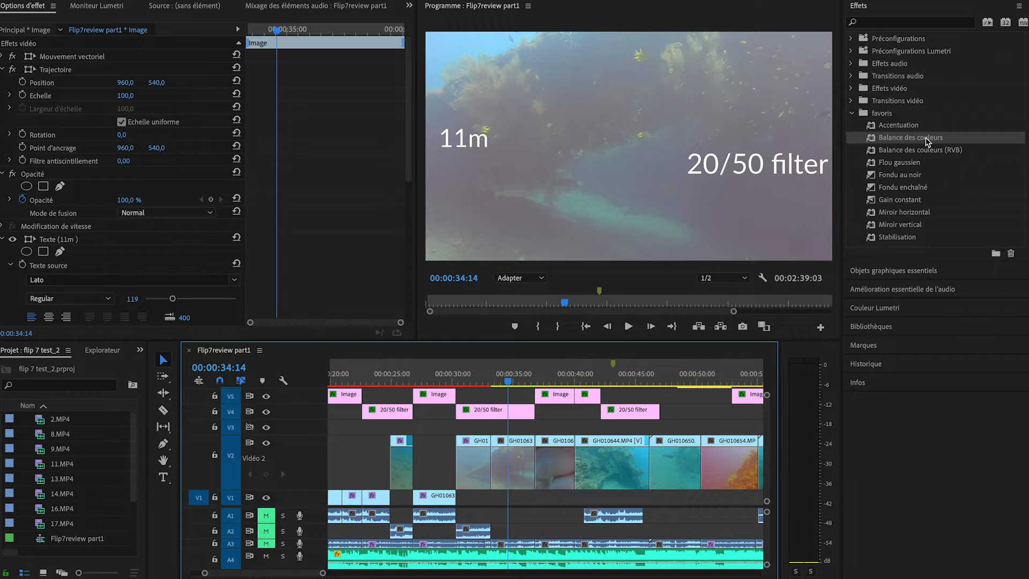
{"action": "left_click_drag", "start_coordinate": [909, 140], "coordinate": [517, 452]}
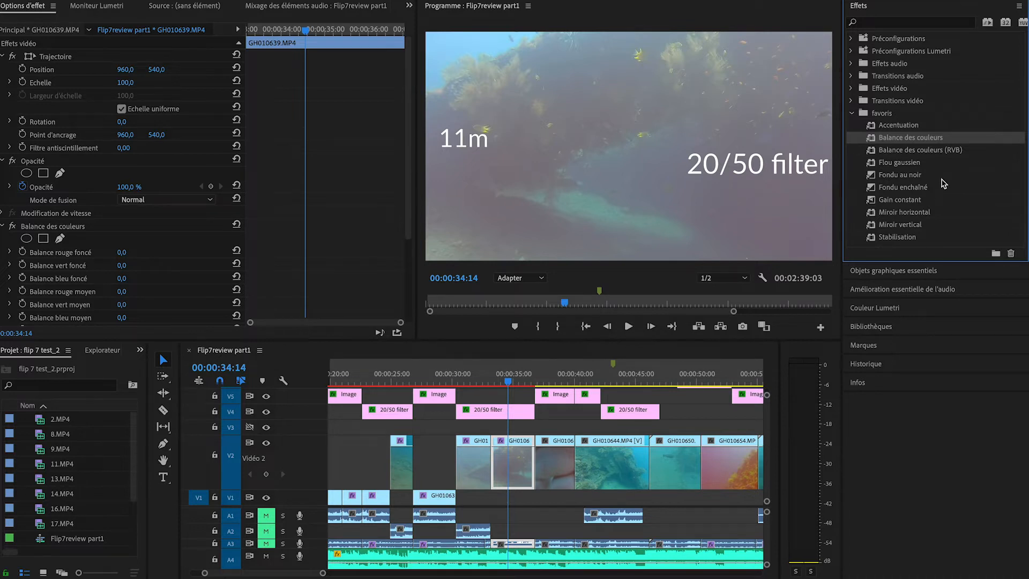
{"action": "scroll", "coordinate": [285, 262], "scroll_direction": "down", "scroll_amount": 1}
{"action": "scroll", "coordinate": [285, 265], "scroll_direction": "down", "scroll_amount": 1}
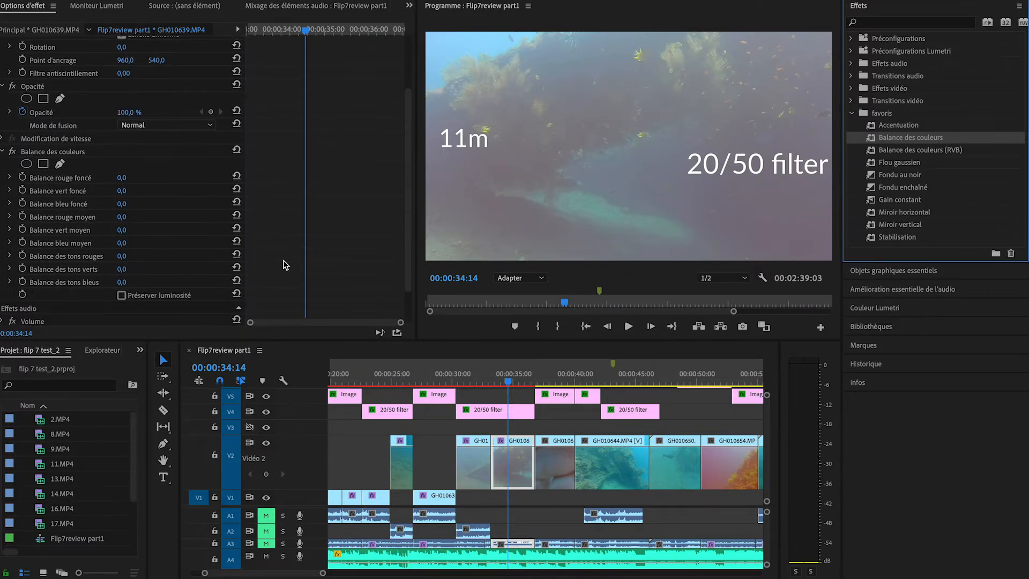
{"action": "left_click_drag", "start_coordinate": [122, 178], "coordinate": [114, 178]}
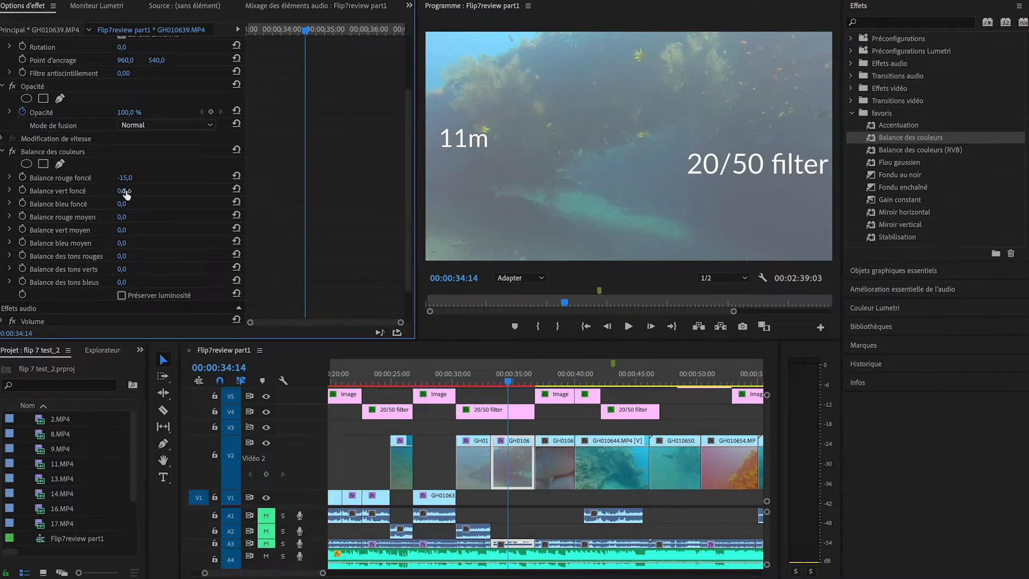
{"action": "left_click_drag", "start_coordinate": [122, 191], "coordinate": [139, 190]}
{"action": "key", "text": "space"}
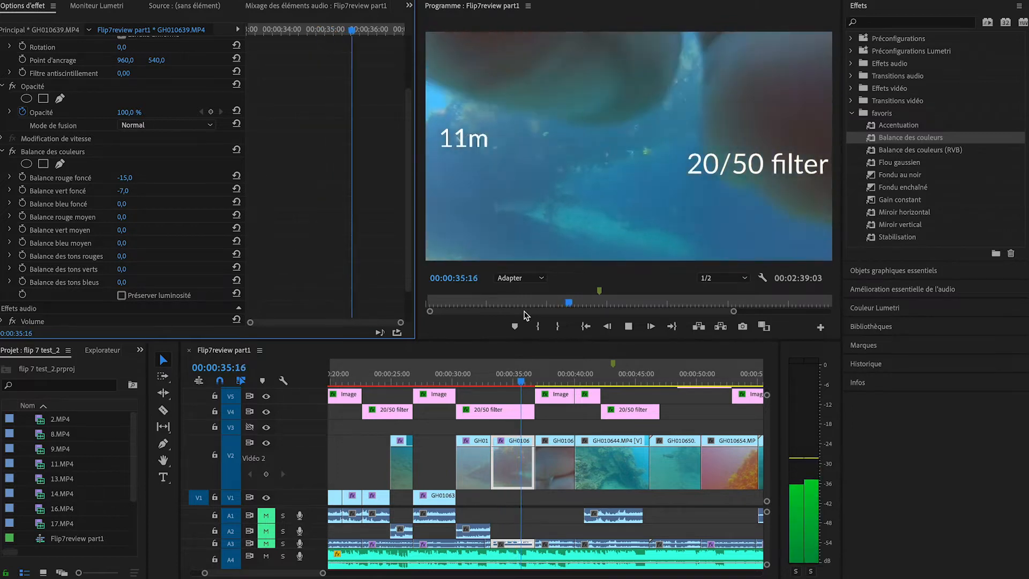
{"action": "key", "text": "space"}
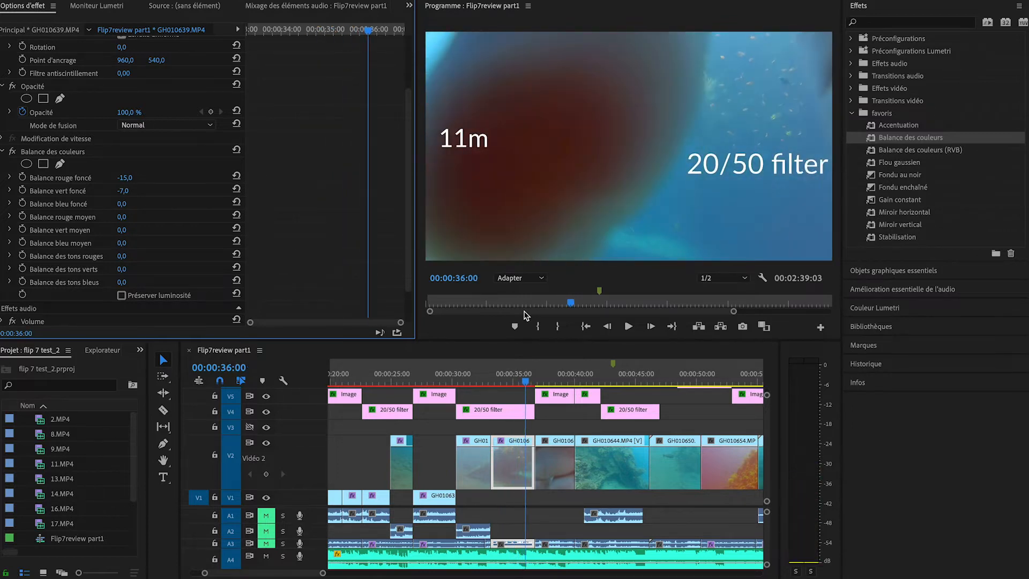
Step: Apply Balance des couleurs to the unfiltered 11m clip and set Balance rouge foncé to 61 and Balance rouge moyen to 35
{"action": "left_click", "coordinate": [552, 380]}
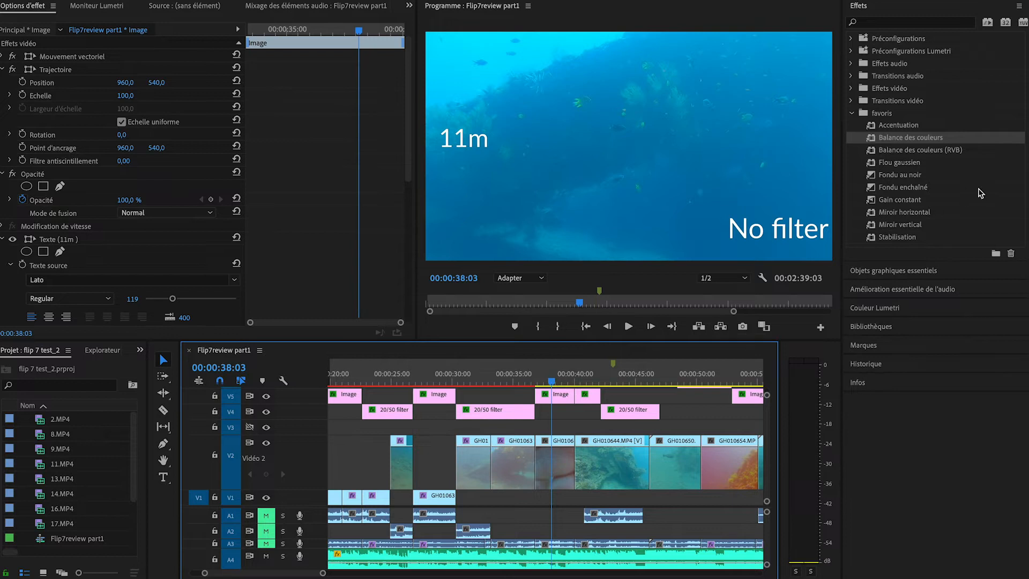
{"action": "left_click_drag", "start_coordinate": [915, 138], "coordinate": [569, 467]}
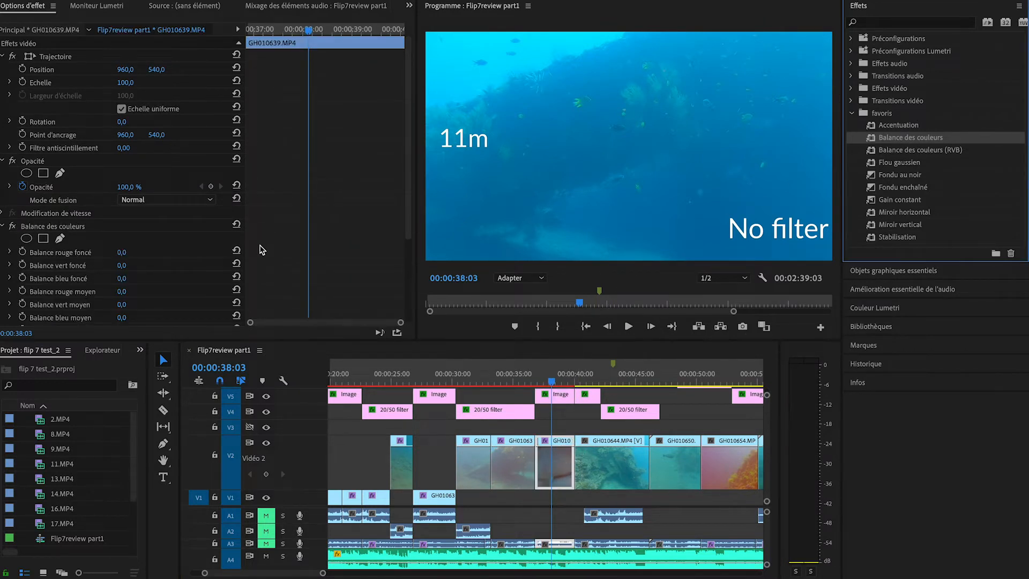
{"action": "scroll", "coordinate": [261, 250], "scroll_direction": "down", "scroll_amount": 3}
{"action": "left_click_drag", "start_coordinate": [122, 139], "coordinate": [148, 139]}
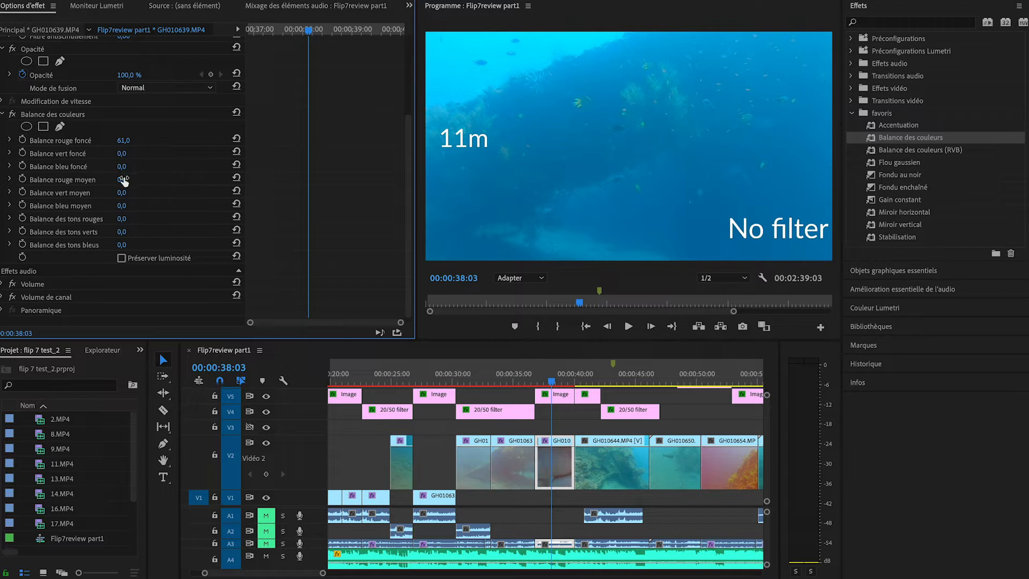
{"action": "left_click_drag", "start_coordinate": [124, 180], "coordinate": [147, 179]}
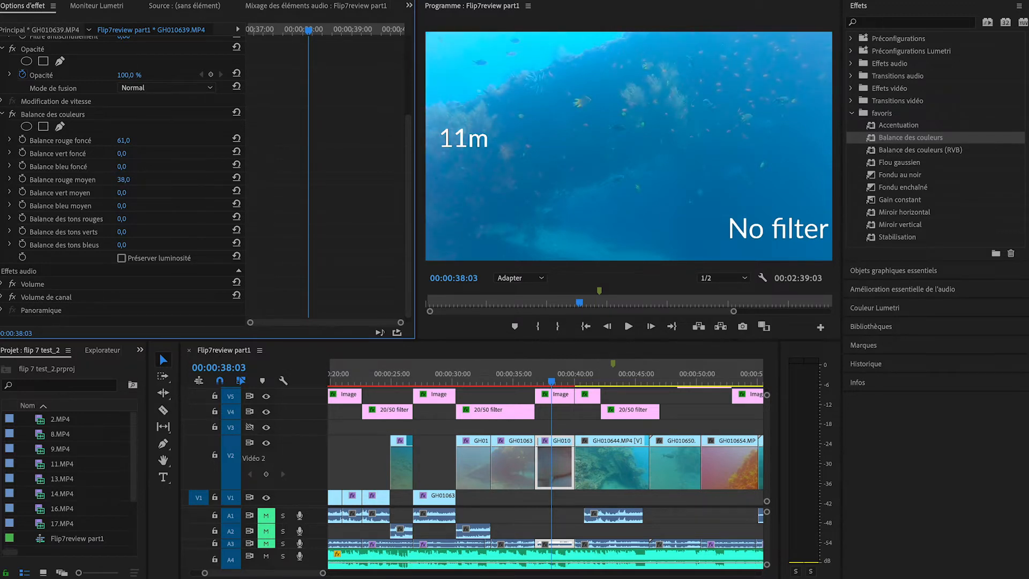
Step: Compare the colours of the 20/50 filter shot and the unfiltered shot at 11m
{"action": "left_click", "coordinate": [511, 381]}
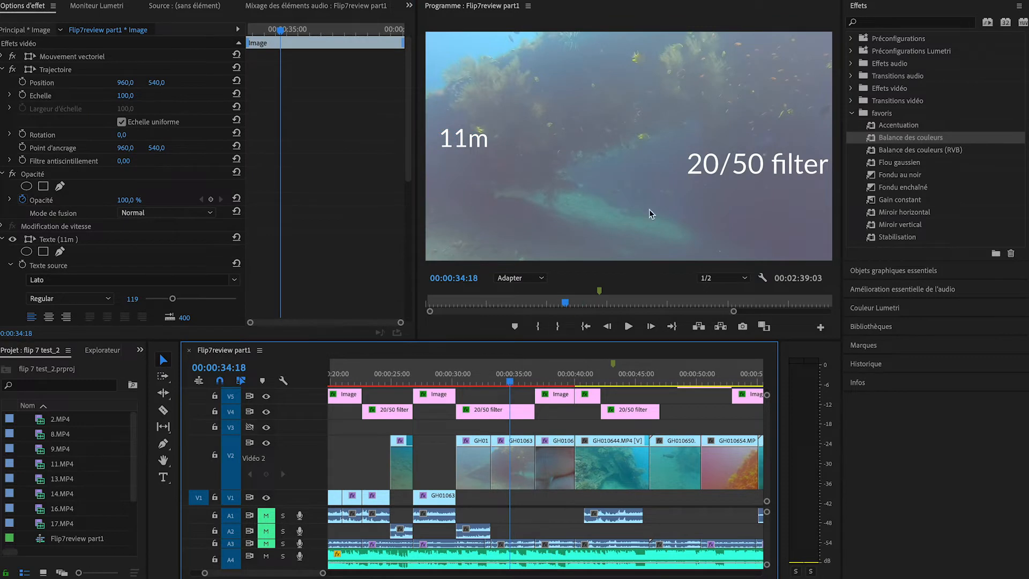
{"action": "key", "text": "Left"}
{"action": "key", "text": "Left"}
{"action": "key", "text": "Left"}
{"action": "key", "text": "Left"}
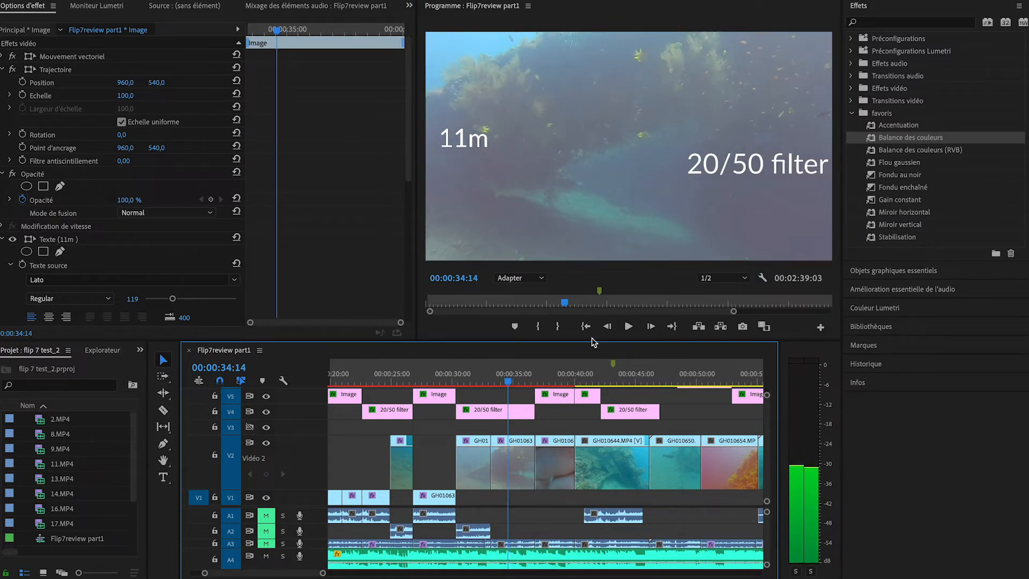
{"action": "left_click", "coordinate": [556, 380]}
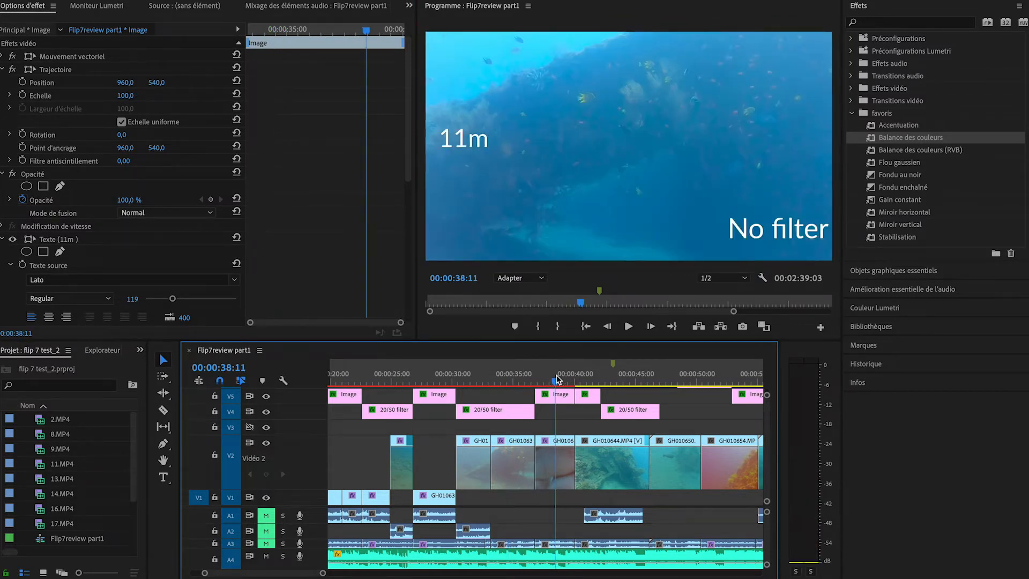
{"action": "left_click", "coordinate": [508, 381]}
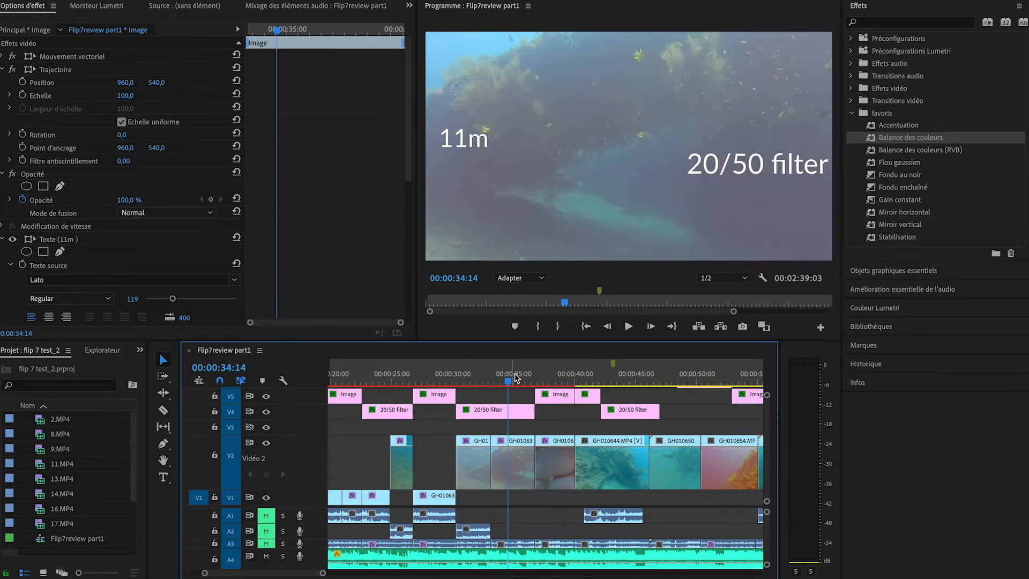
{"action": "left_click", "coordinate": [555, 381]}
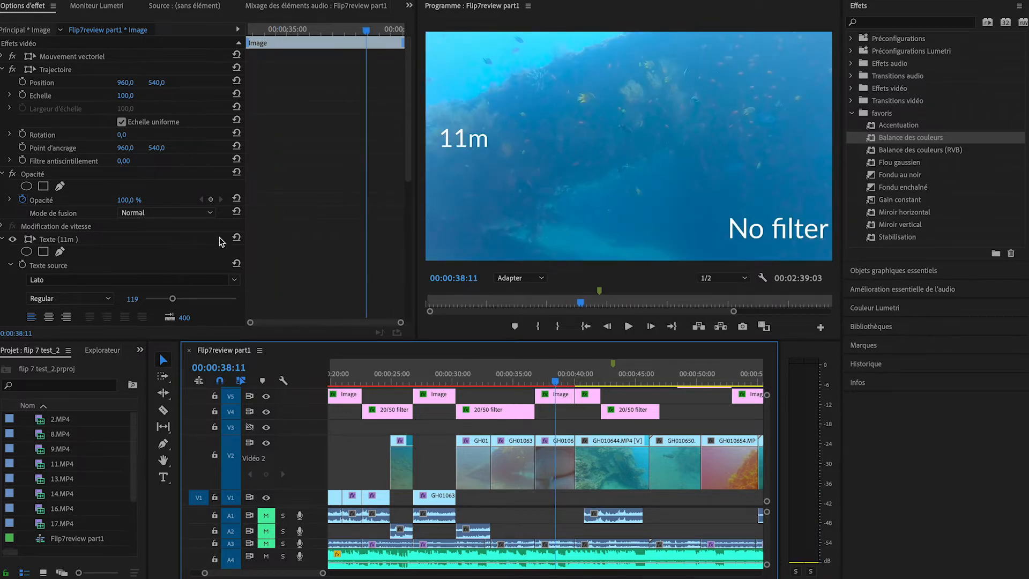
Step: Set the unfiltered 11m clip's Balance bleu foncé to -20, Balance bleu moyen to -17 and Balance des tons rouges to 38, comparing it with the filtered shot
{"action": "left_click", "coordinate": [561, 445]}
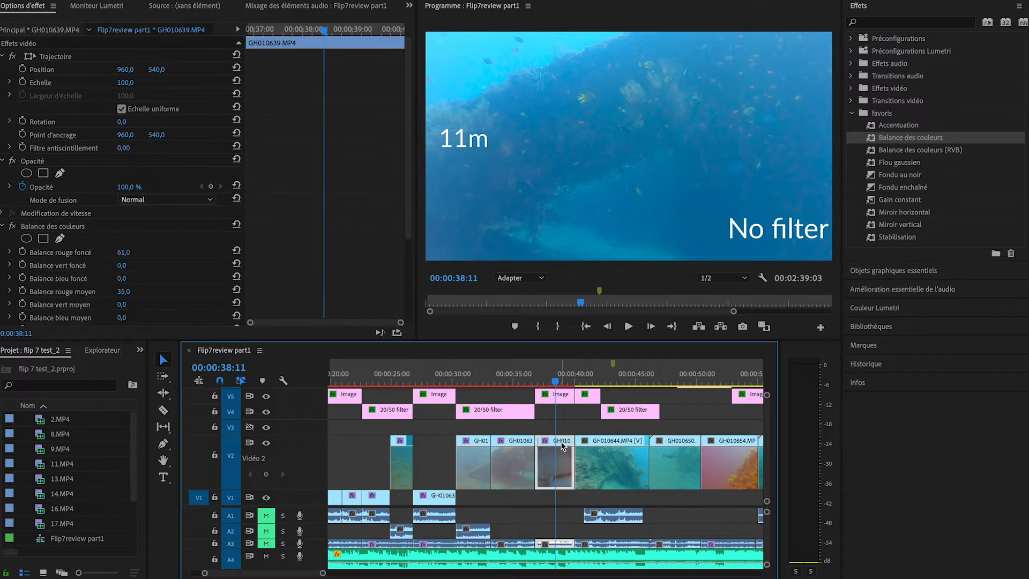
{"action": "scroll", "coordinate": [274, 271], "scroll_direction": "down", "scroll_amount": 3}
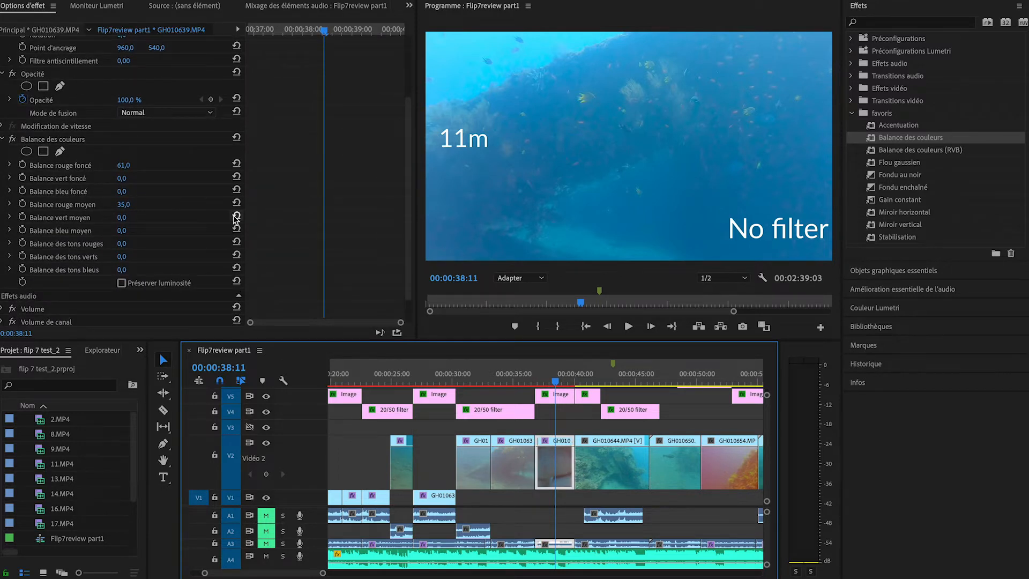
{"action": "left_click", "coordinate": [124, 196]}
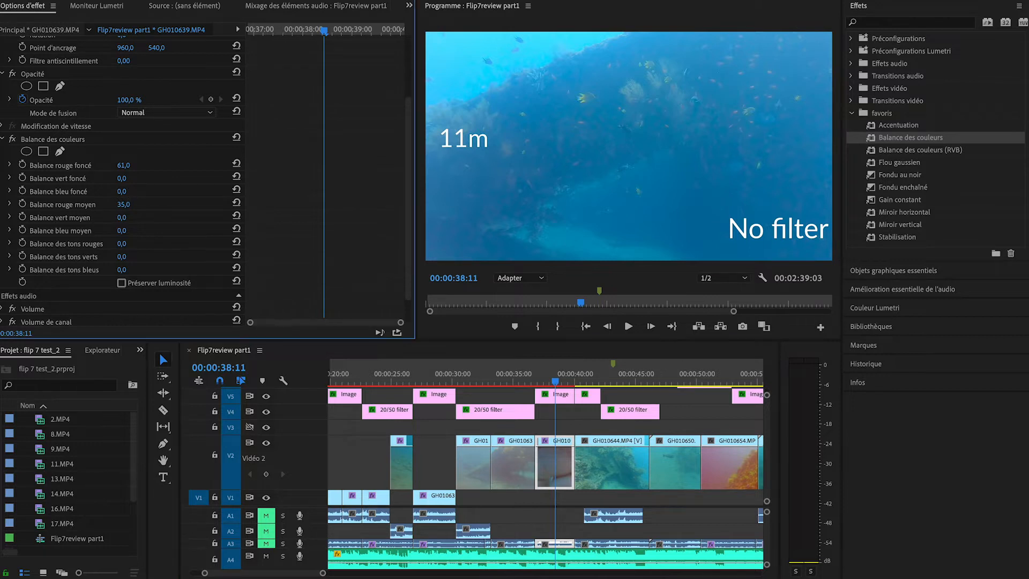
{"action": "left_click_drag", "start_coordinate": [122, 191], "coordinate": [111, 192]}
{"action": "left_click_drag", "start_coordinate": [122, 230], "coordinate": [111, 230]}
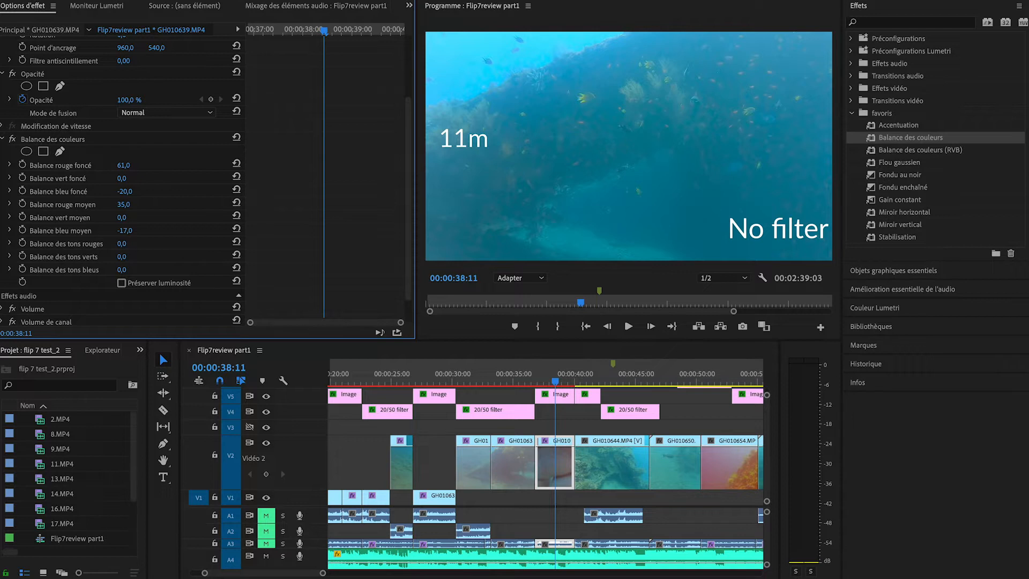
{"action": "left_click_drag", "start_coordinate": [121, 243], "coordinate": [146, 244]}
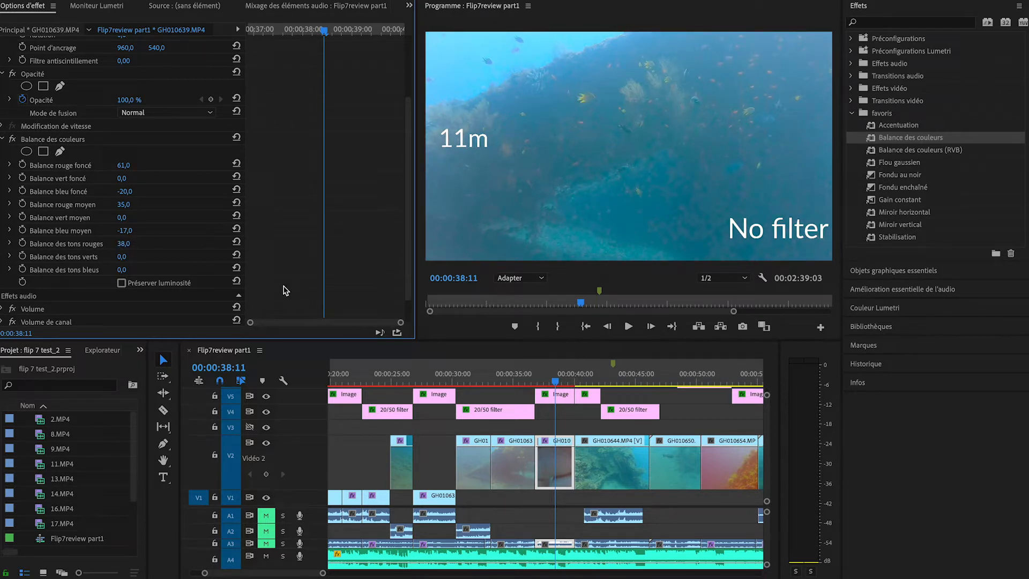
{"action": "left_click", "coordinate": [503, 375]}
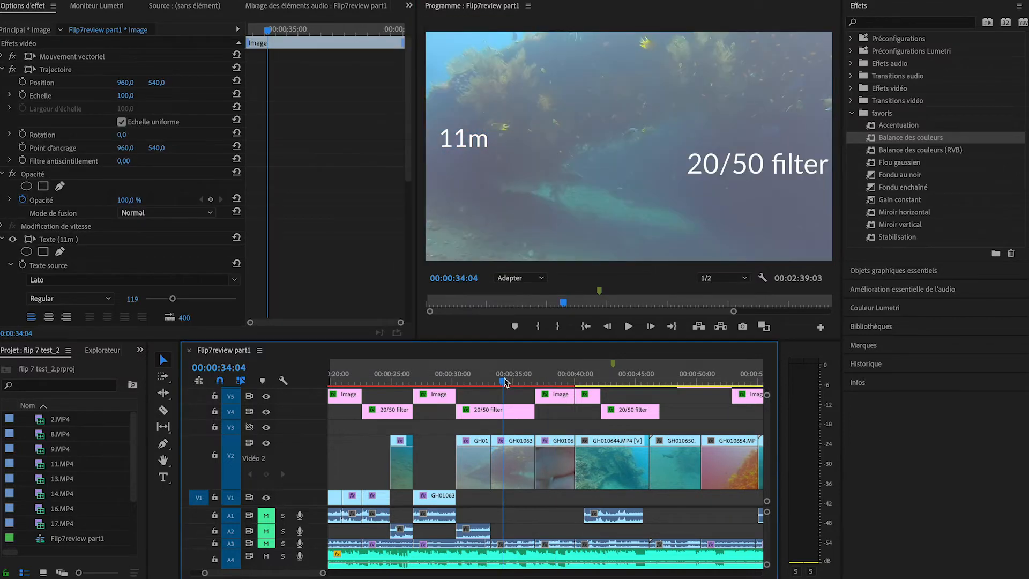
{"action": "left_click", "coordinate": [552, 376]}
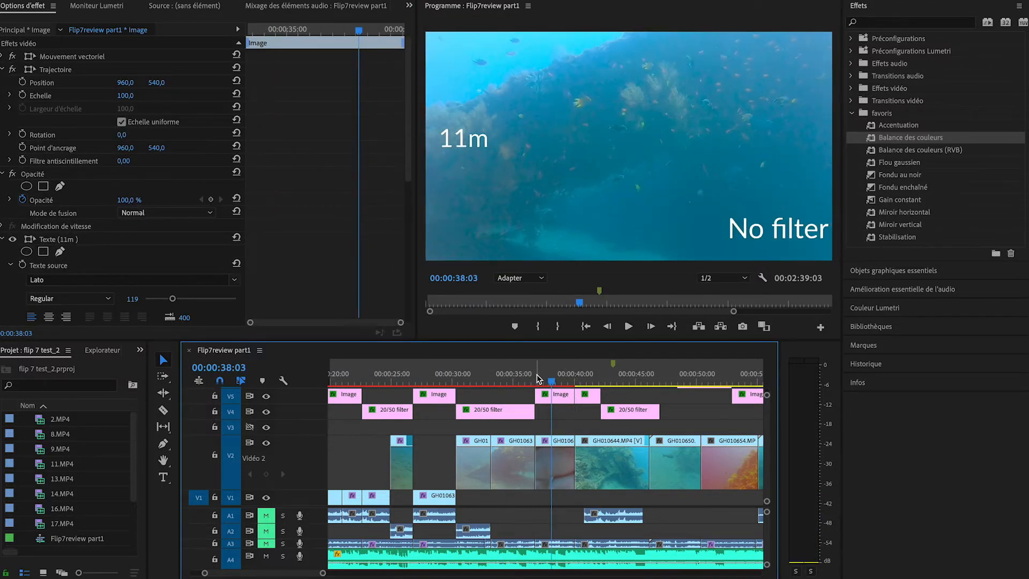
{"action": "left_click", "coordinate": [498, 378]}
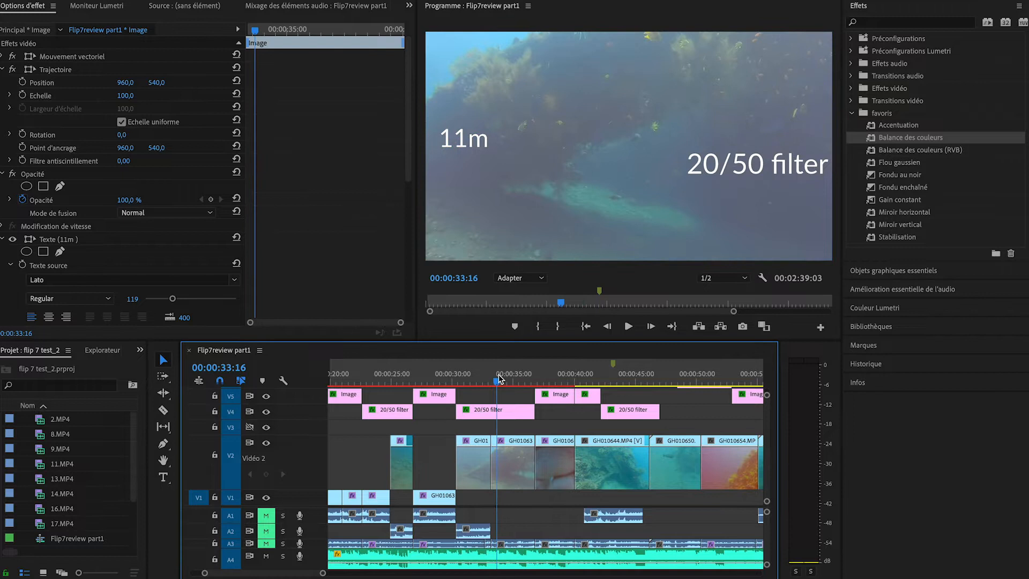
{"action": "left_click", "coordinate": [548, 377]}
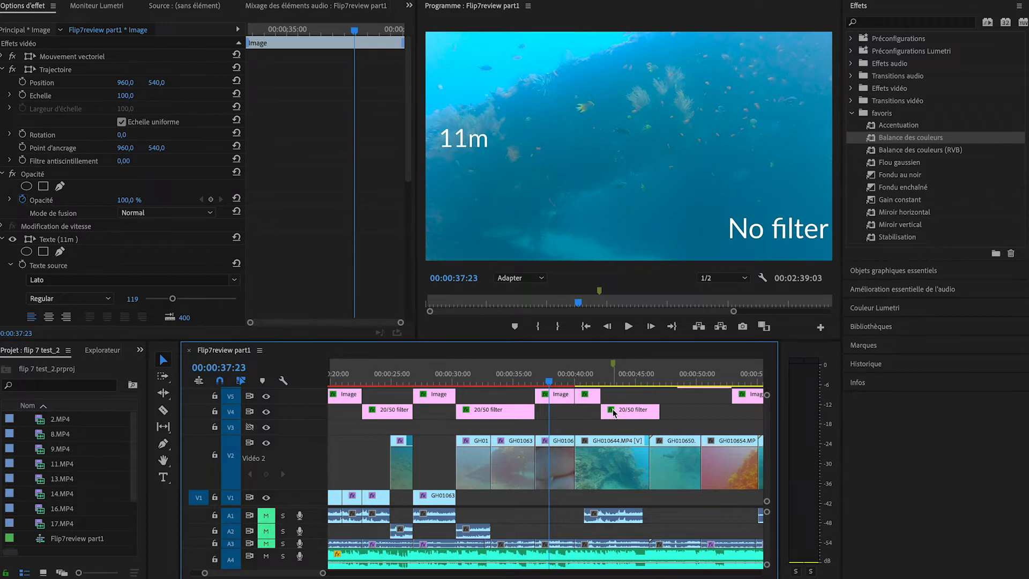
Step: Split the 15m clip GH010644 on track V2 where the 20/50 filter title begins
{"action": "key", "text": "c"}
{"action": "left_click", "coordinate": [600, 449]}
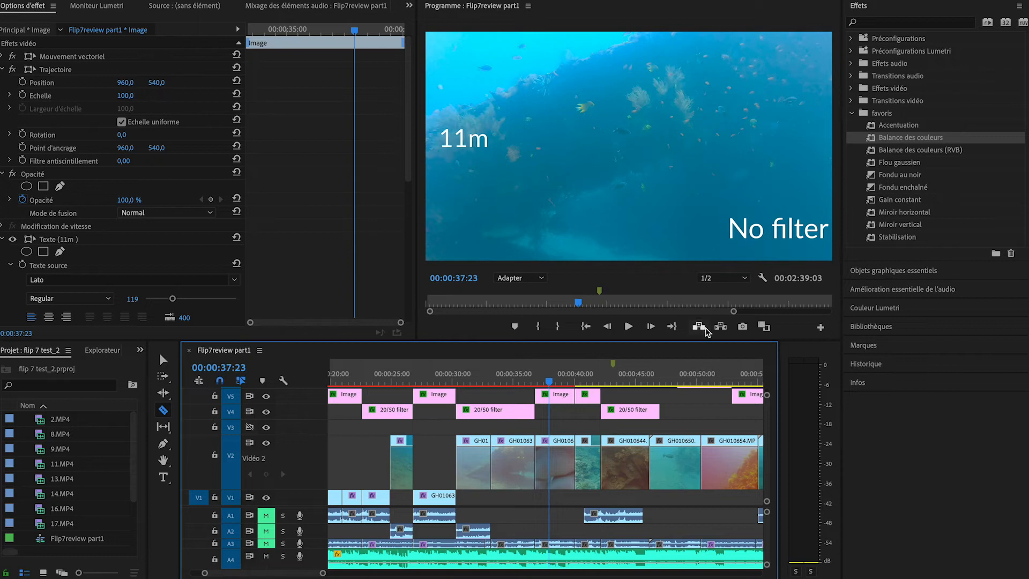
{"action": "key", "text": "v"}
Step: Apply Balance des couleurs to the unfiltered 15m clip, set Balance rouge foncé to 49 and Balance rouge moyen to 29, and compare it with the filtered shot
{"action": "left_click", "coordinate": [591, 376]}
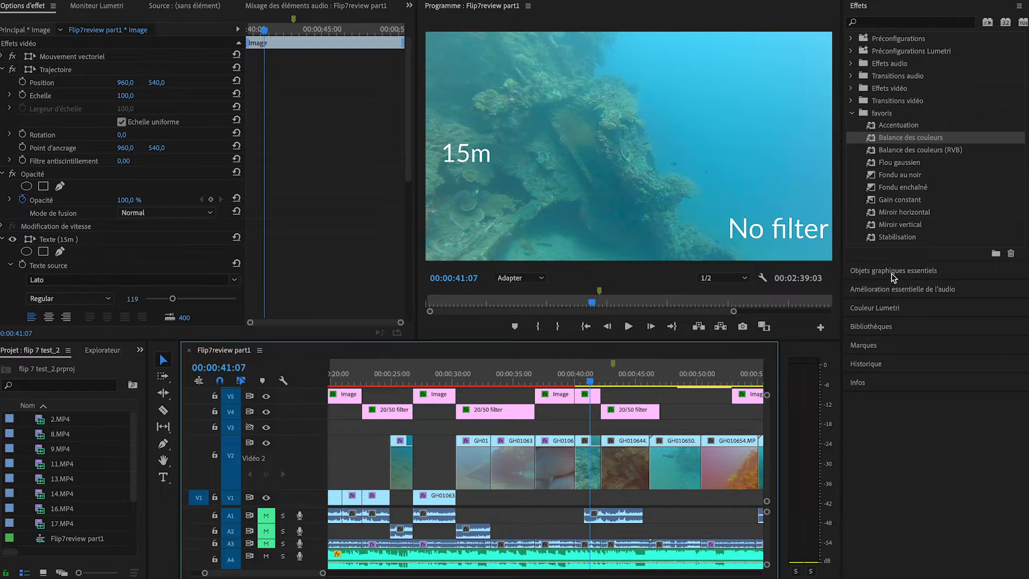
{"action": "left_click_drag", "start_coordinate": [914, 138], "coordinate": [592, 469]}
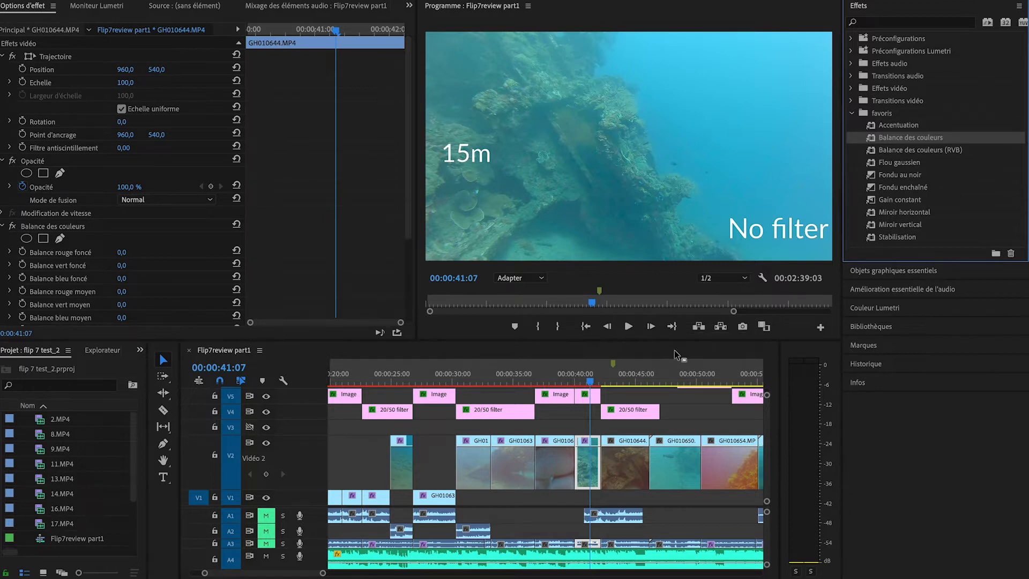
{"action": "scroll", "coordinate": [296, 277], "scroll_direction": "down", "scroll_amount": 2}
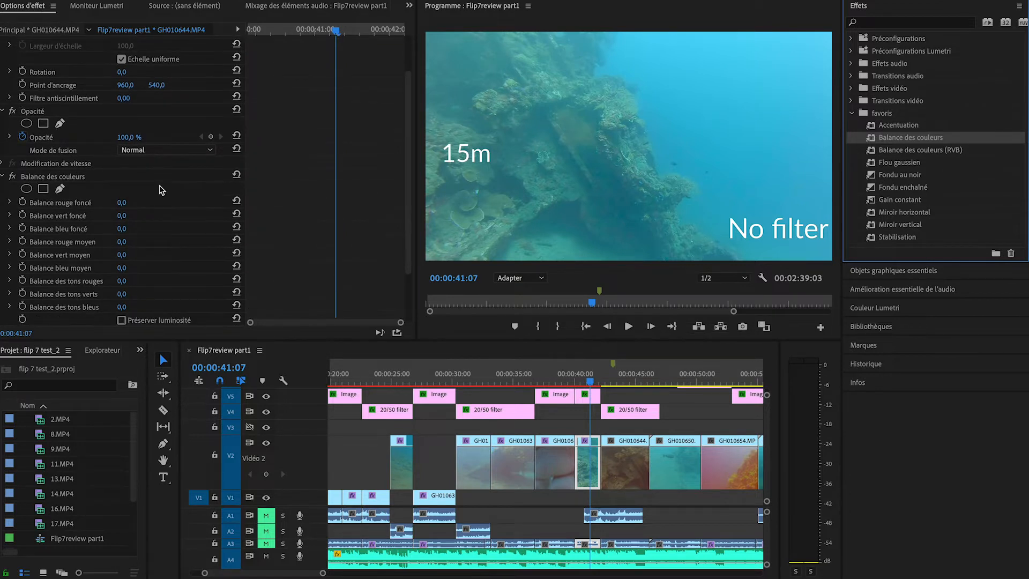
{"action": "left_click_drag", "start_coordinate": [123, 204], "coordinate": [127, 204]}
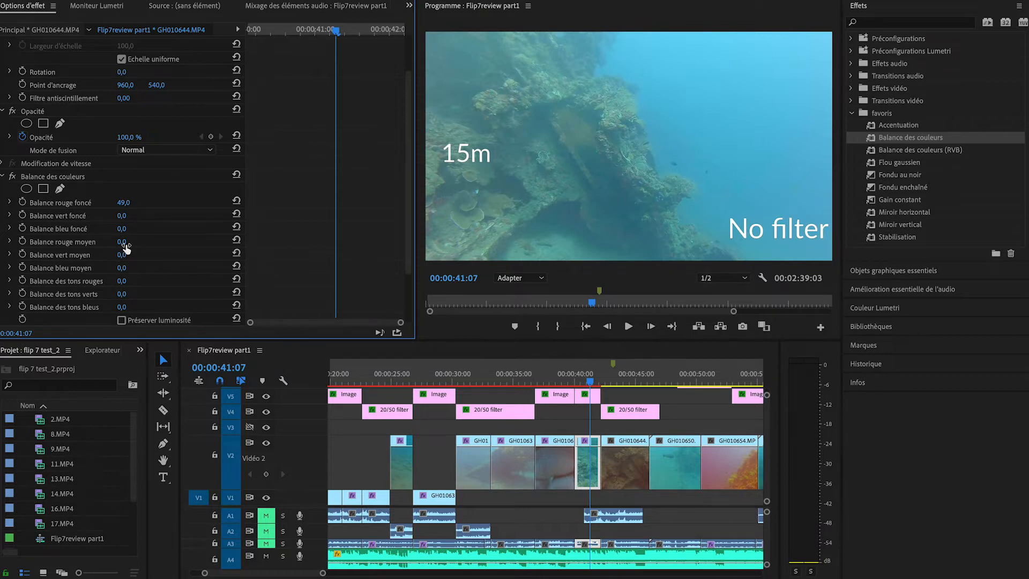
{"action": "left_click_drag", "start_coordinate": [122, 241], "coordinate": [142, 241]}
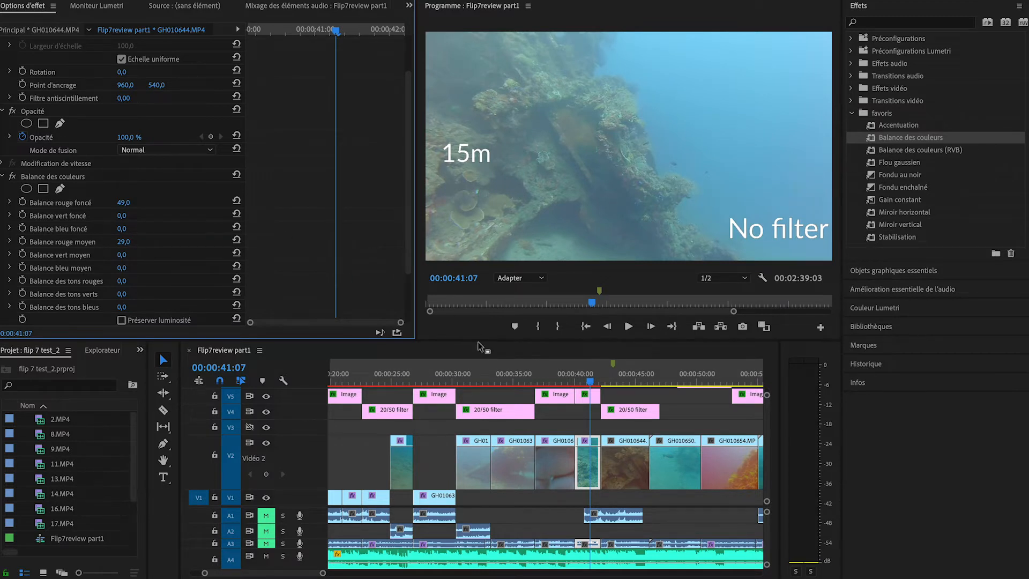
{"action": "left_click", "coordinate": [623, 378]}
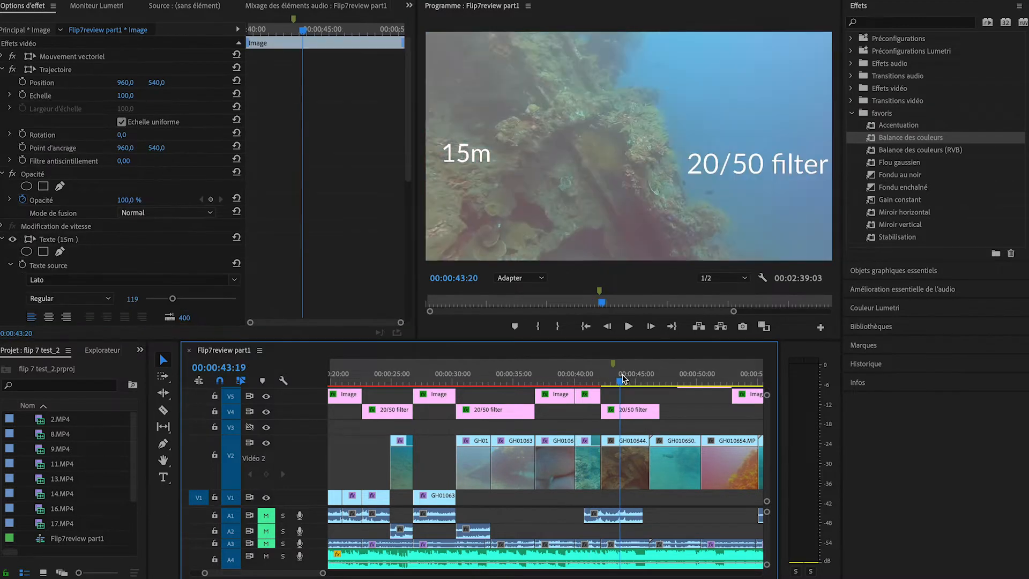
{"action": "left_click", "coordinate": [589, 379]}
Step: Apply Balance des couleurs to the filtered 15m clip, set Balance rouge foncé to -20 and lower Balance rouge moyen
{"action": "left_click", "coordinate": [625, 380]}
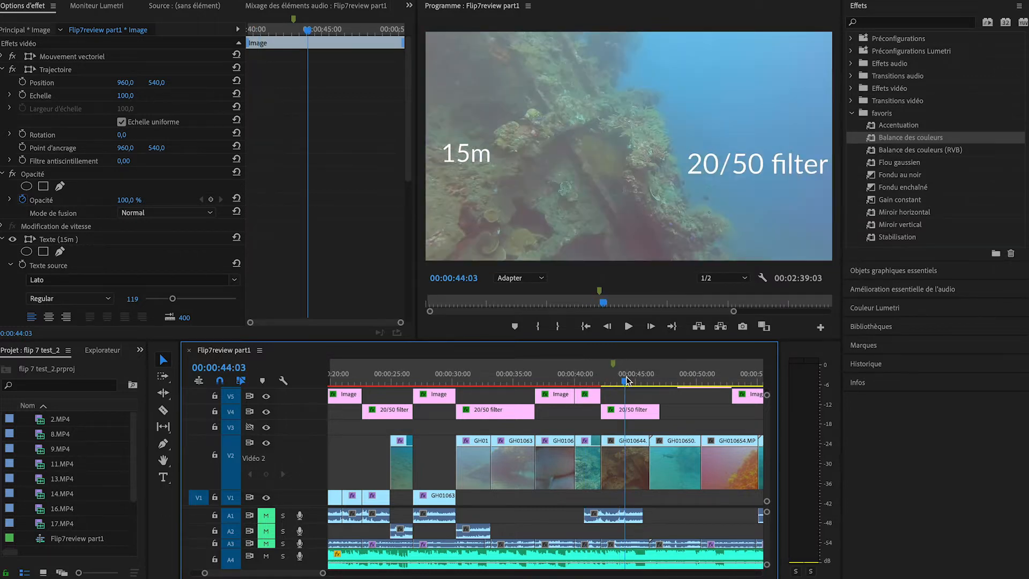
{"action": "left_click_drag", "start_coordinate": [906, 141], "coordinate": [636, 462]}
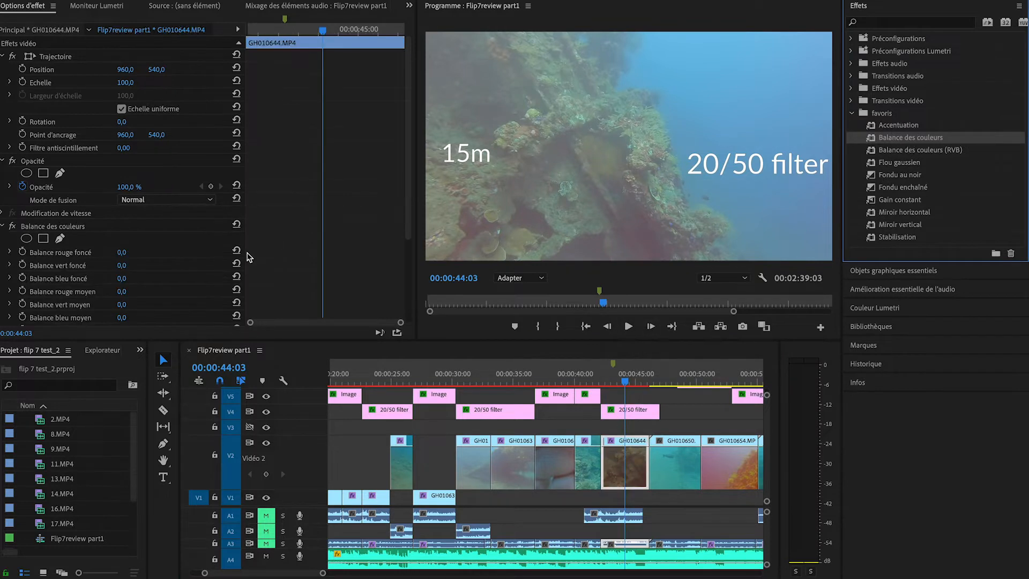
{"action": "scroll", "coordinate": [209, 274], "scroll_direction": "down", "scroll_amount": 3}
{"action": "scroll", "coordinate": [209, 274], "scroll_direction": "down", "scroll_amount": 1}
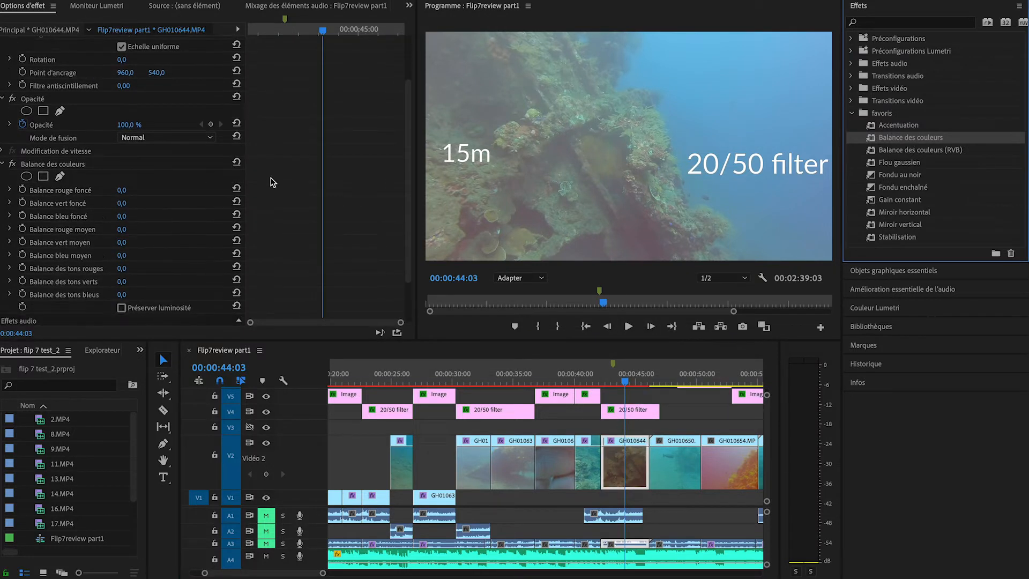
{"action": "left_click_drag", "start_coordinate": [124, 190], "coordinate": [113, 190]}
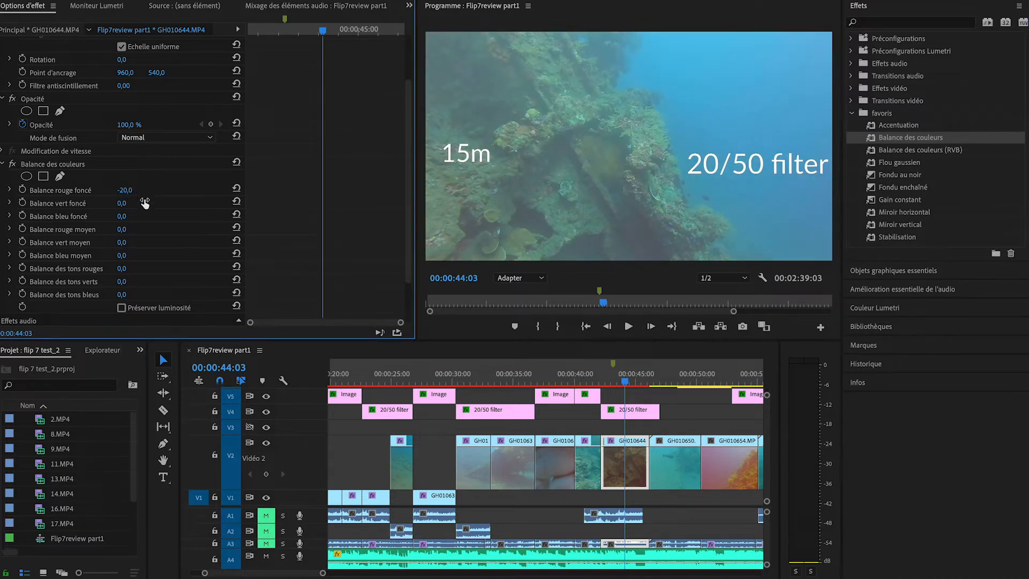
{"action": "left_click_drag", "start_coordinate": [122, 229], "coordinate": [110, 229]}
Step: Compare the corrected unfiltered and 20/50 filter shots at 15m, and check the 11m pair again
{"action": "left_click", "coordinate": [588, 380]}
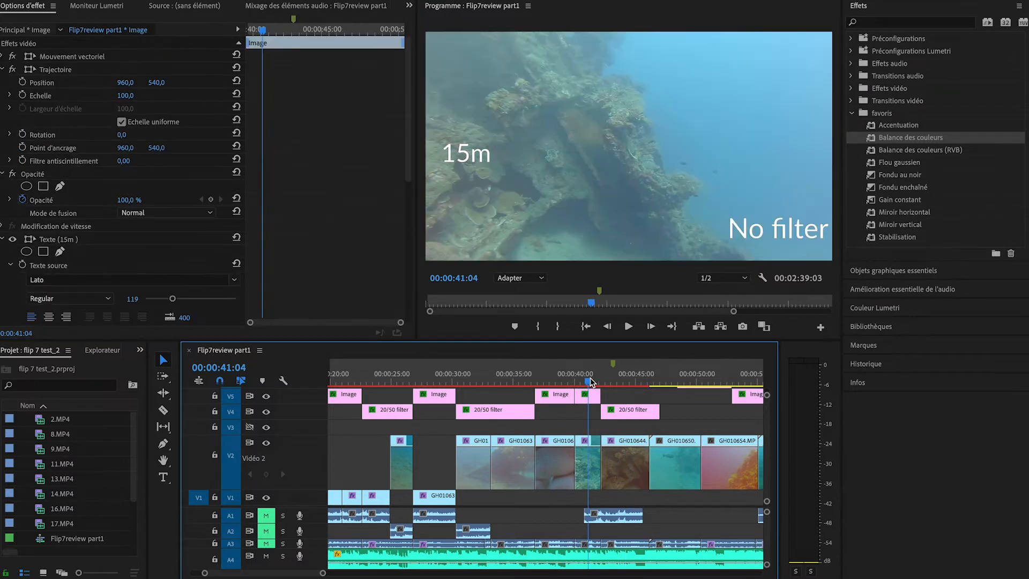
{"action": "left_click", "coordinate": [620, 381]}
{"action": "left_click", "coordinate": [592, 380]}
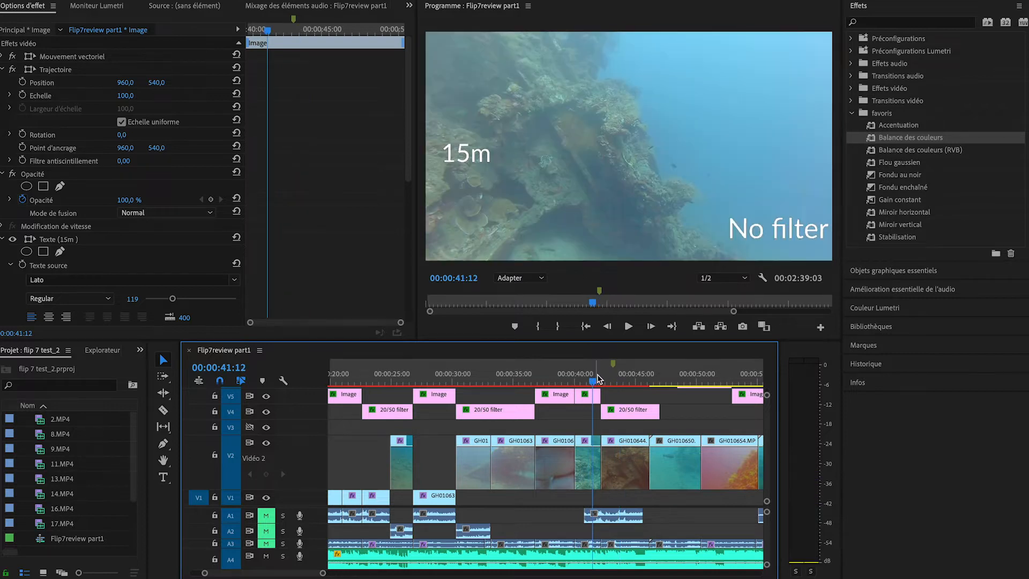
{"action": "left_click", "coordinate": [622, 380]}
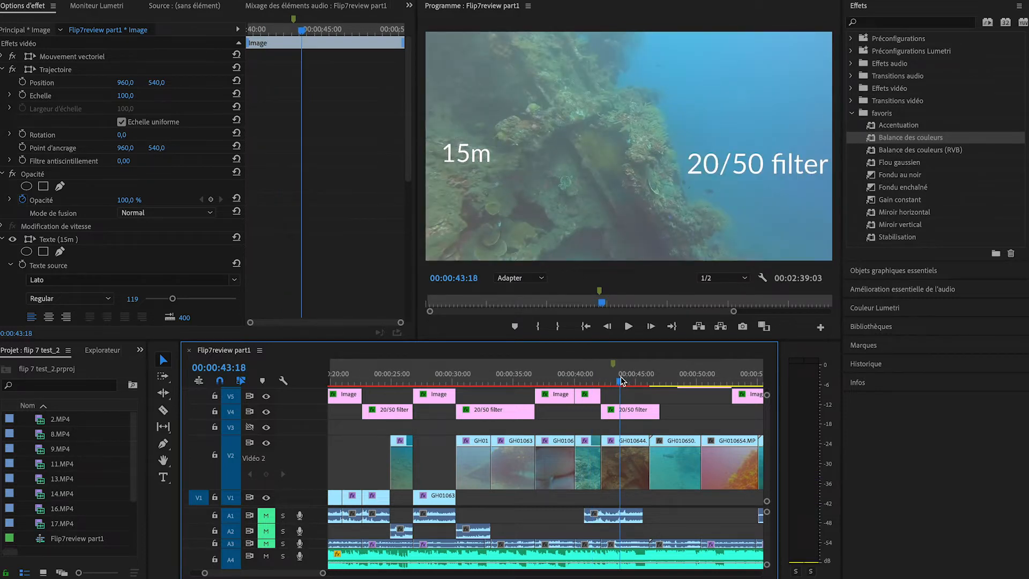
{"action": "left_click", "coordinate": [585, 378]}
{"action": "left_click", "coordinate": [557, 378]}
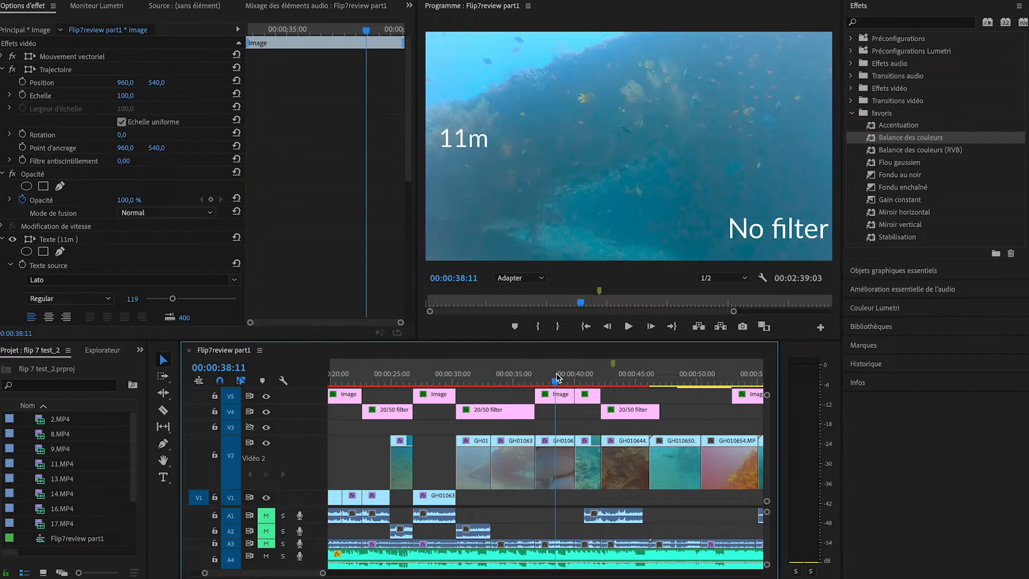
{"action": "left_click", "coordinate": [516, 378]}
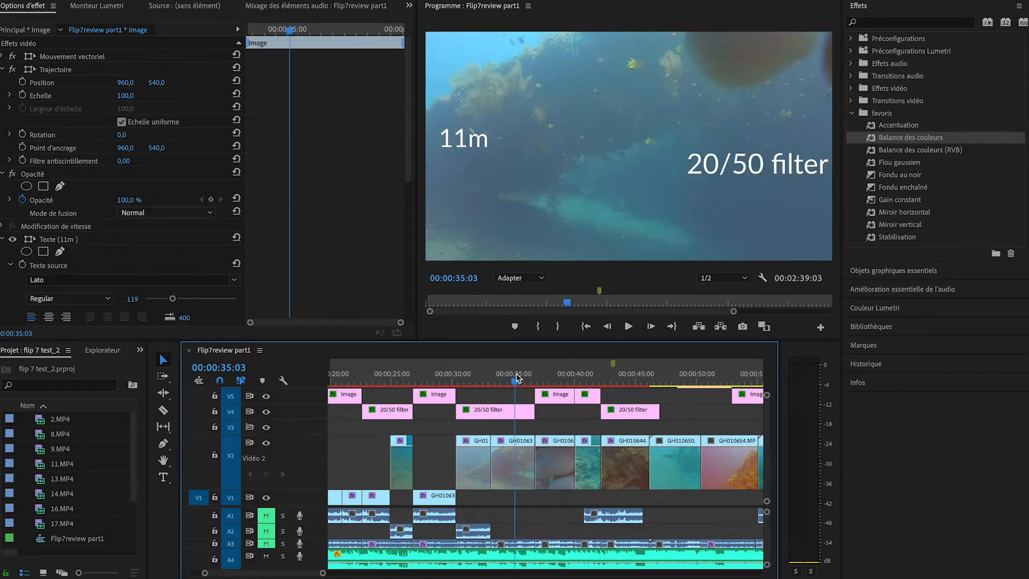
{"action": "left_click", "coordinate": [559, 378]}
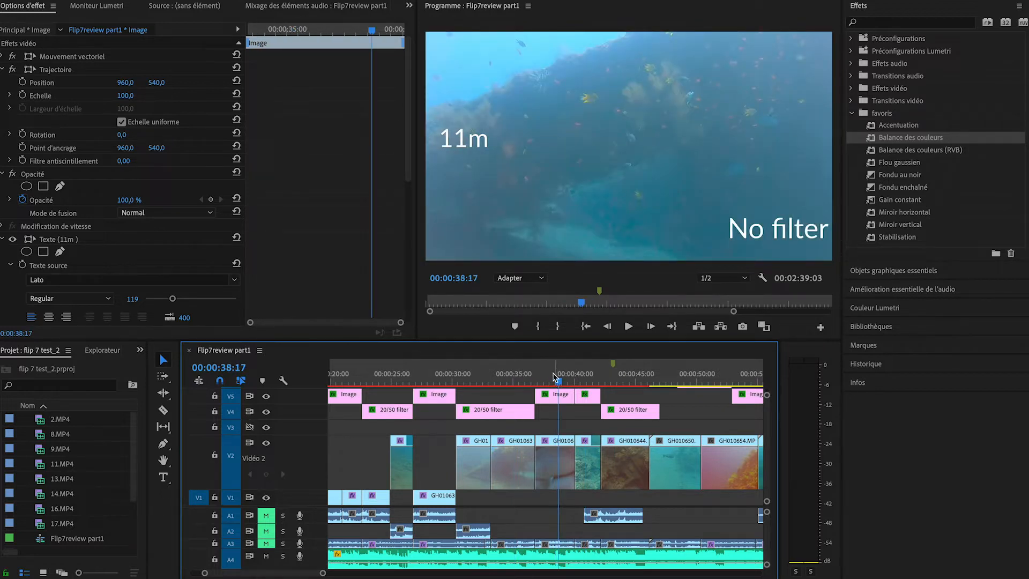
Step: Recheck the 11m pair, then split the 15m clip GH010650 on track V2 where the 20/50 filter title ends
{"action": "left_click", "coordinate": [518, 378]}
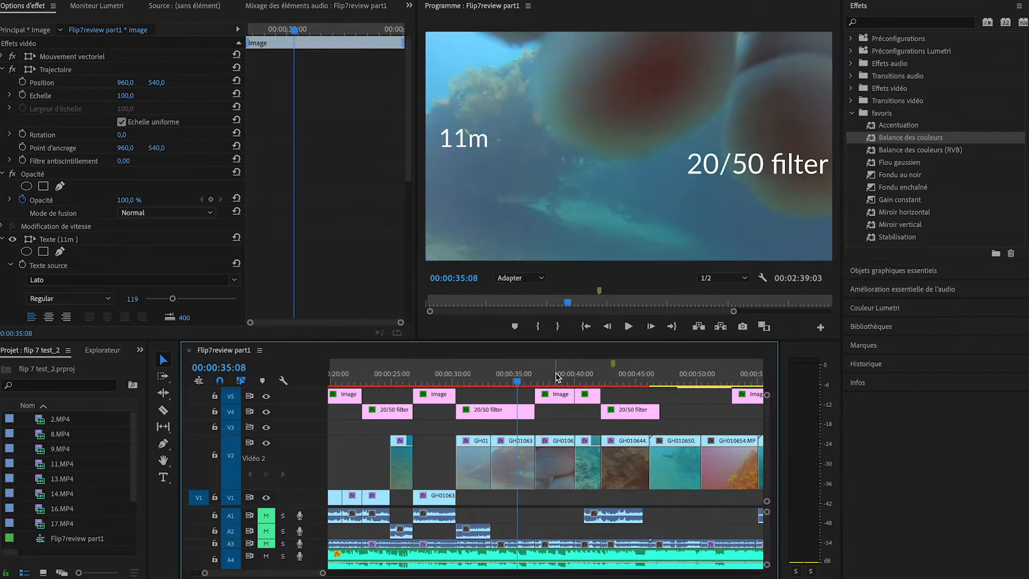
{"action": "left_click", "coordinate": [556, 377]}
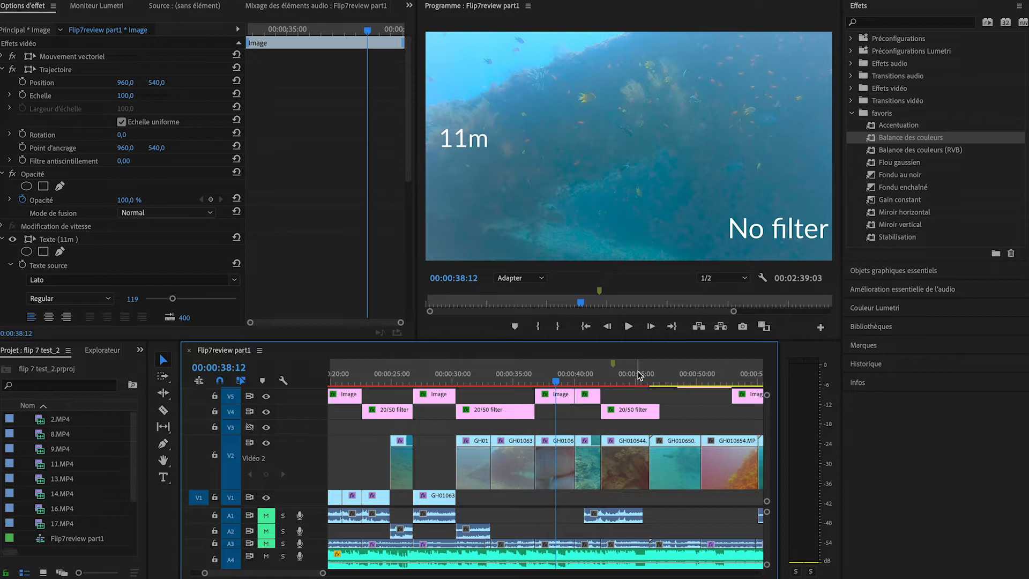
{"action": "scroll", "coordinate": [640, 377], "scroll_direction": "down", "scroll_amount": 3}
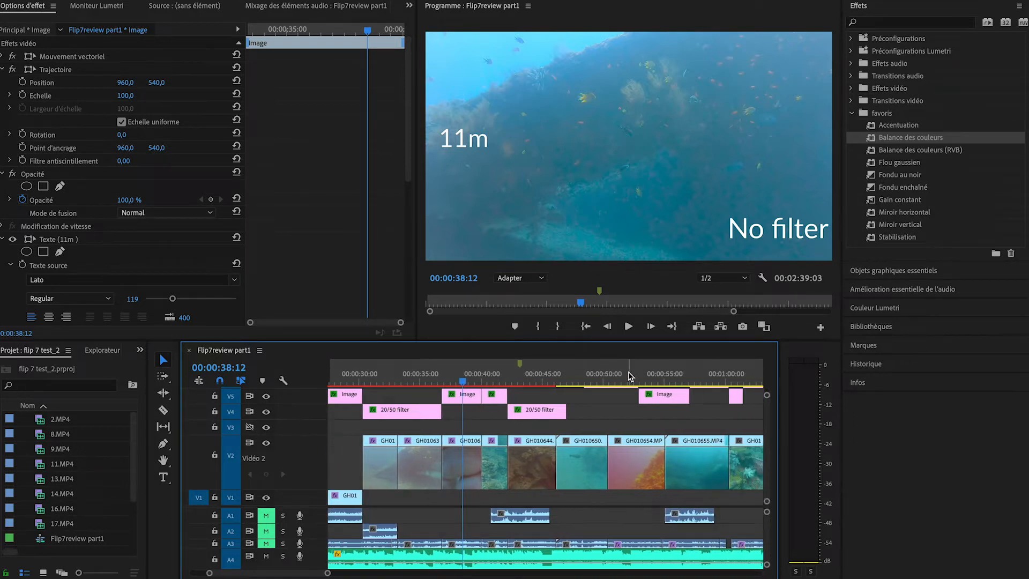
{"action": "key", "text": "c"}
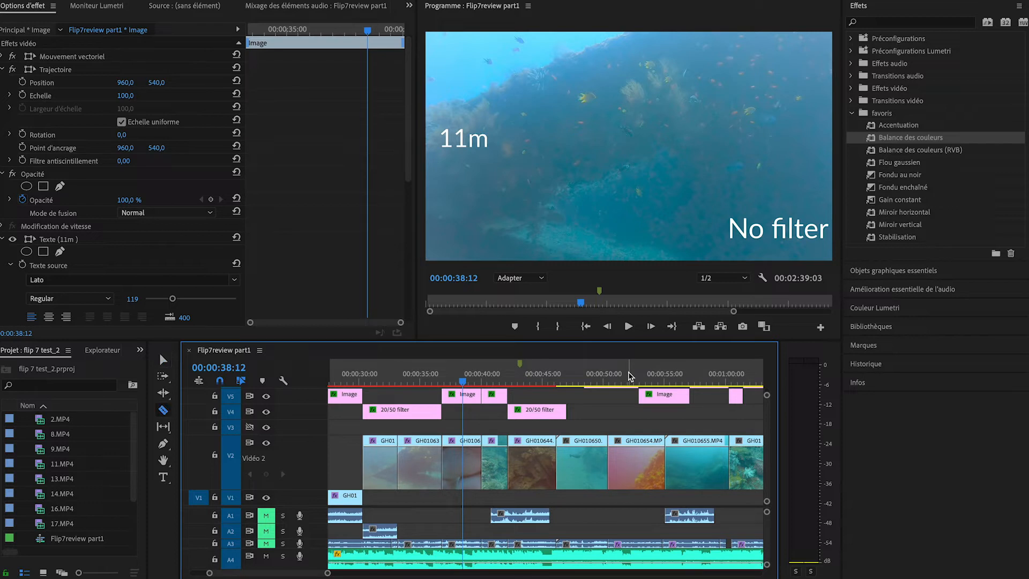
{"action": "left_click", "coordinate": [567, 452]}
{"action": "key", "text": "v"}
{"action": "left_click", "coordinate": [563, 375]}
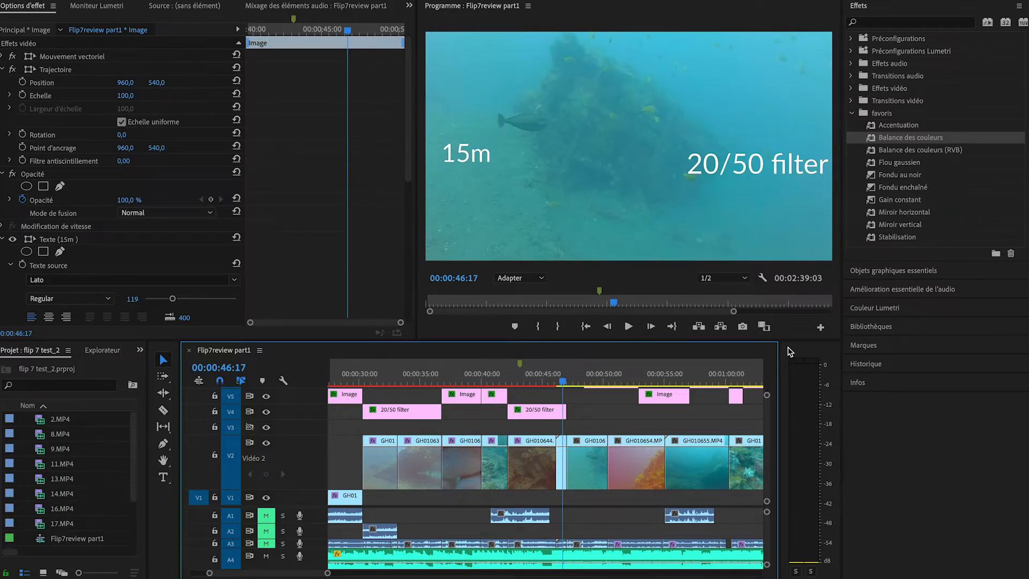
Step: Compare the uncorrected 20/50 filter and + 50 filter shots of the 15m clip GH010650
{"action": "scroll", "coordinate": [603, 414], "scroll_direction": "up", "scroll_amount": 2}
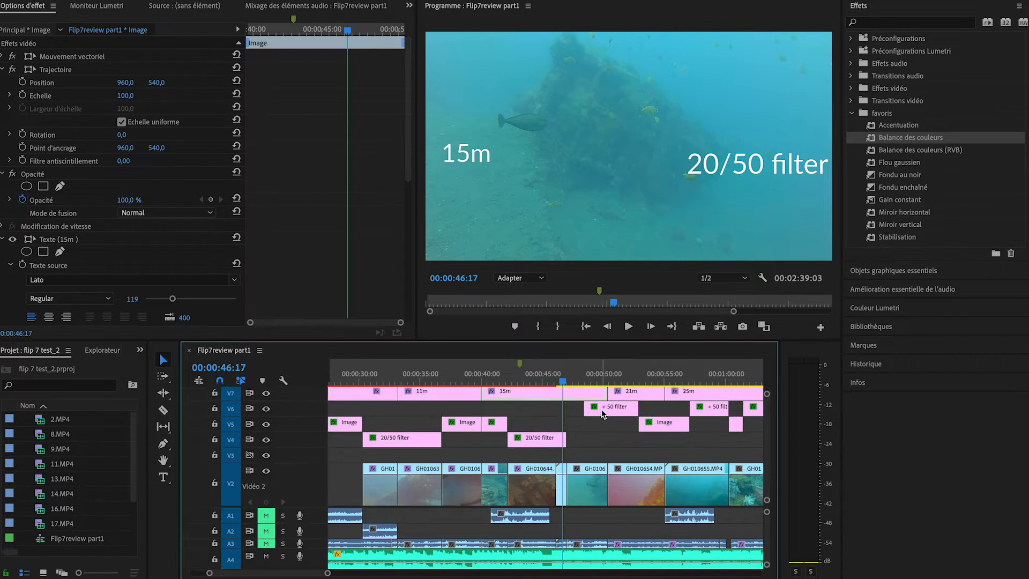
{"action": "left_click", "coordinate": [578, 376]}
{"action": "left_click_drag", "start_coordinate": [579, 377], "coordinate": [591, 377]}
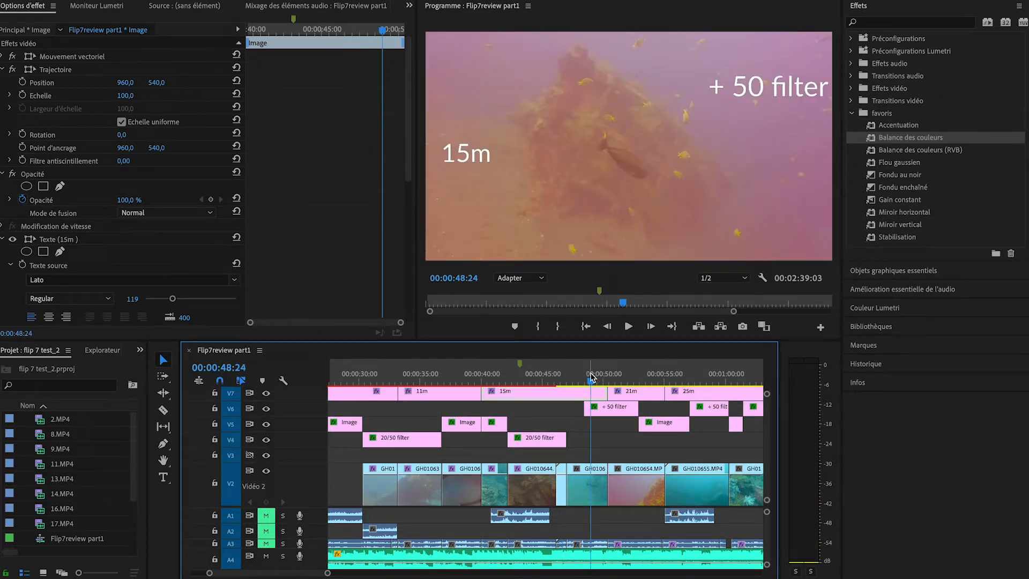
{"action": "left_click", "coordinate": [561, 378]}
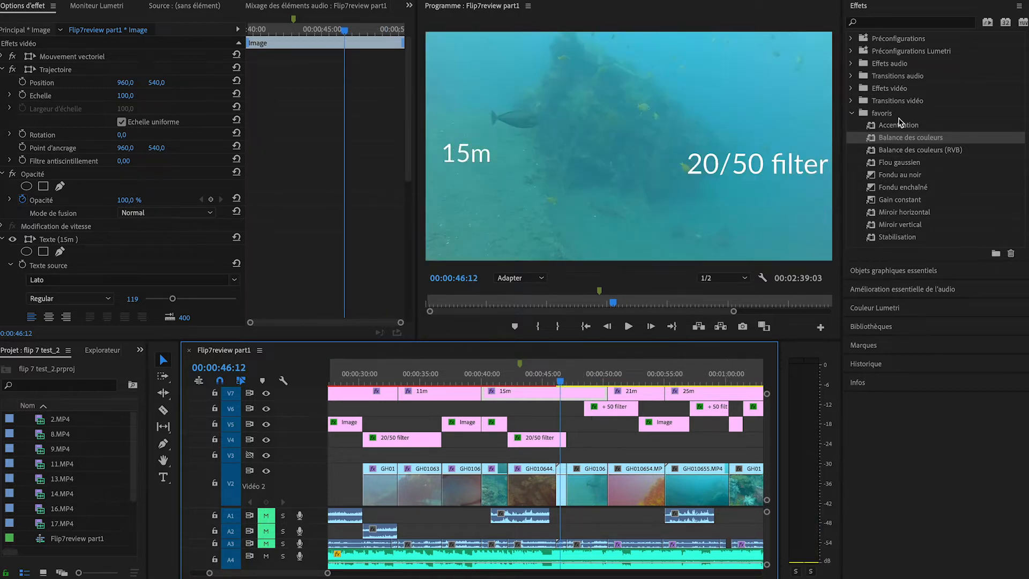
Step: Apply Balance des couleurs to the 20/50 filter part of GH010650, with Balance rouge foncé at 37 and Balance rouge moyen at 30
{"action": "left_click_drag", "start_coordinate": [914, 140], "coordinate": [561, 480]}
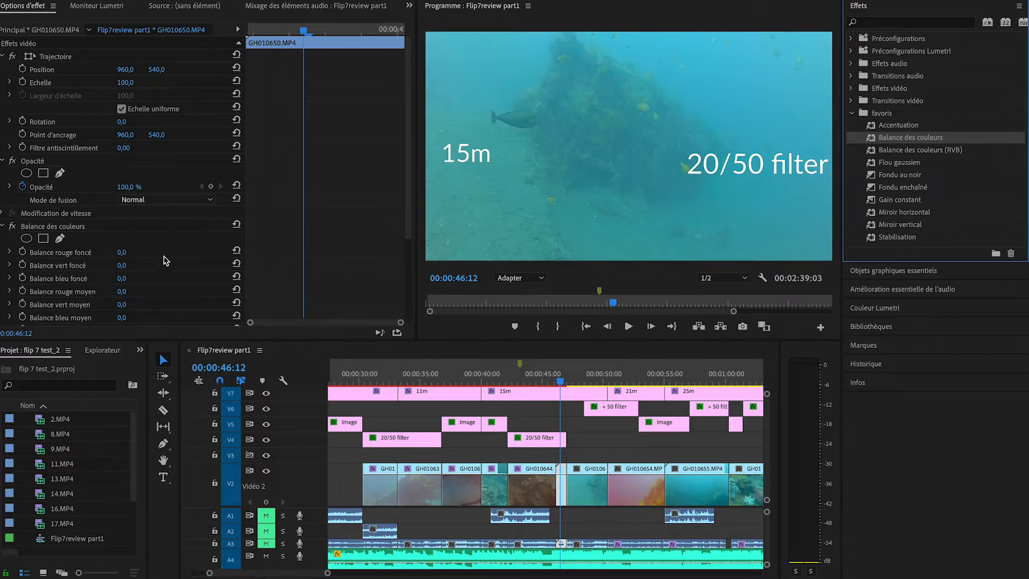
{"action": "scroll", "coordinate": [191, 291], "scroll_direction": "down", "scroll_amount": 3}
{"action": "left_click_drag", "start_coordinate": [121, 153], "coordinate": [135, 153]}
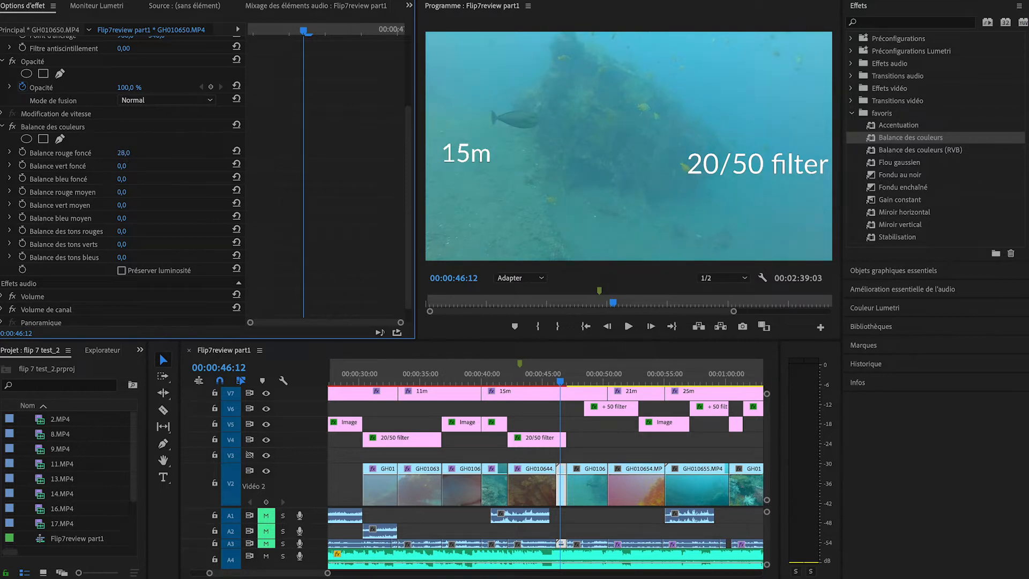
{"action": "left_click_drag", "start_coordinate": [122, 192], "coordinate": [135, 192]}
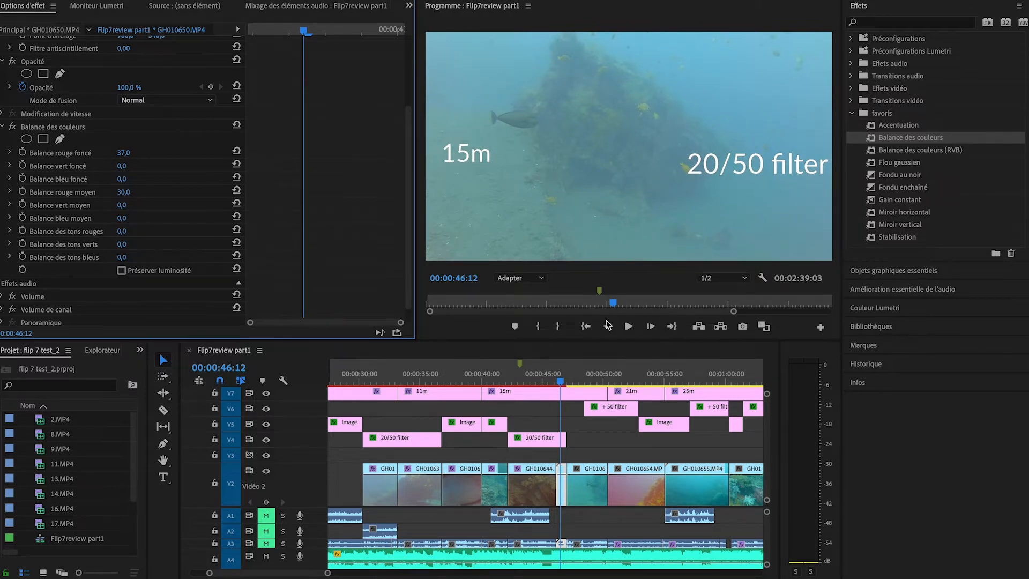
Step: Apply Balance des couleurs to the + 50 filter part of GH010650, with Balance rouge foncé at -50 and Balance rouge moyen at -19
{"action": "left_click", "coordinate": [583, 380]}
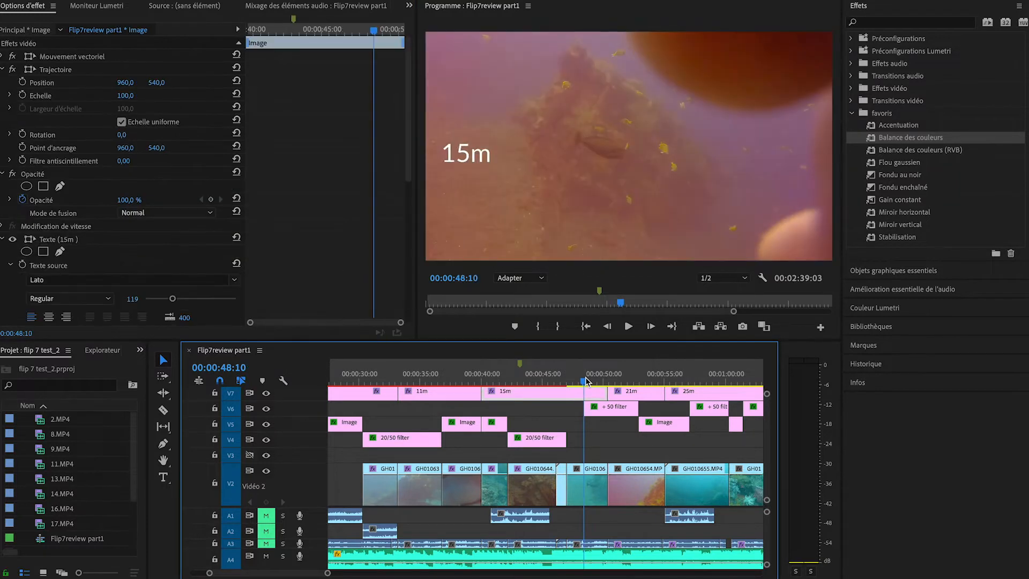
{"action": "left_click", "coordinate": [586, 380]}
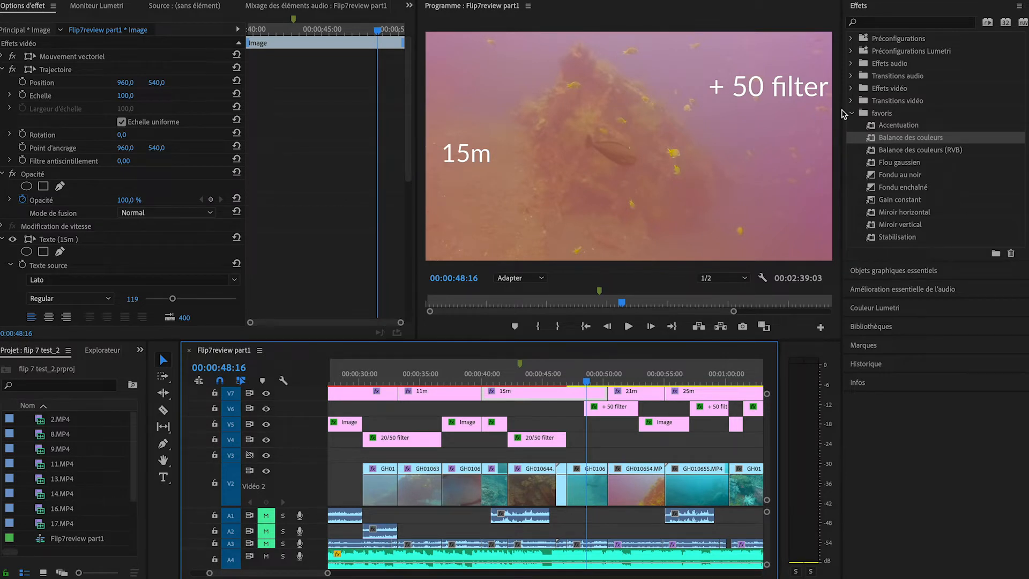
{"action": "left_click_drag", "start_coordinate": [921, 139], "coordinate": [593, 481]}
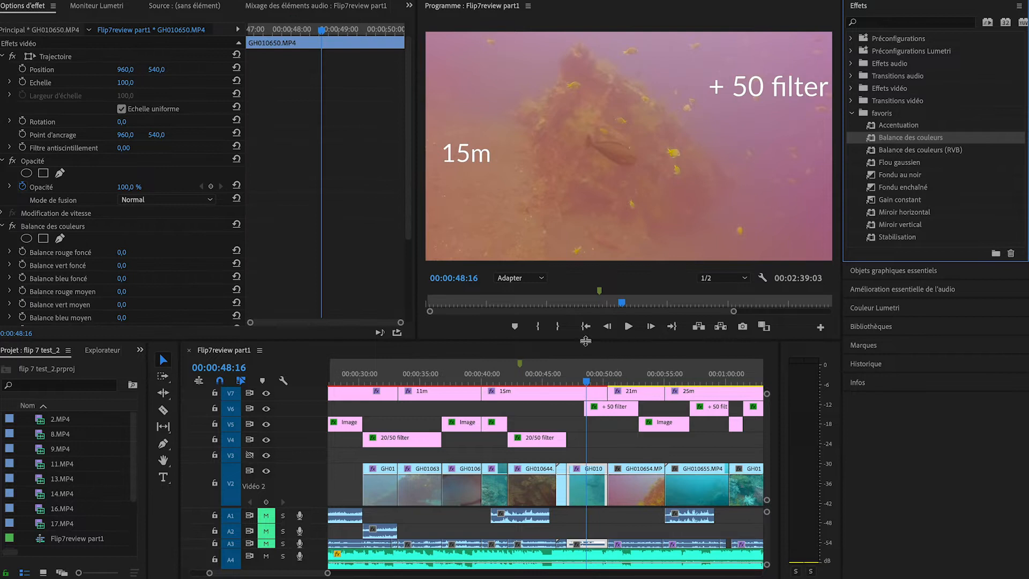
{"action": "scroll", "coordinate": [192, 261], "scroll_direction": "down", "scroll_amount": 5}
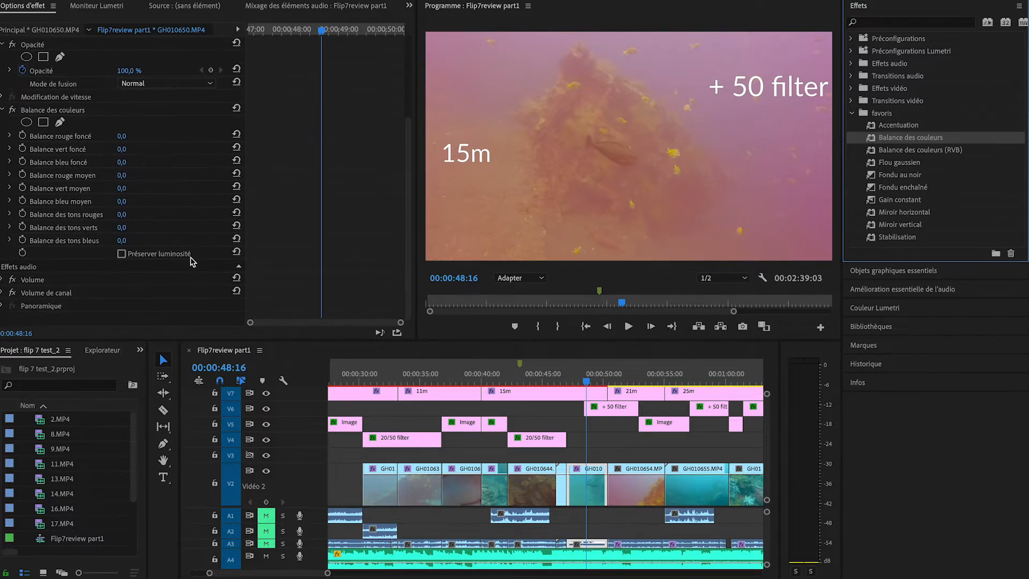
{"action": "left_click_drag", "start_coordinate": [123, 138], "coordinate": [107, 138]}
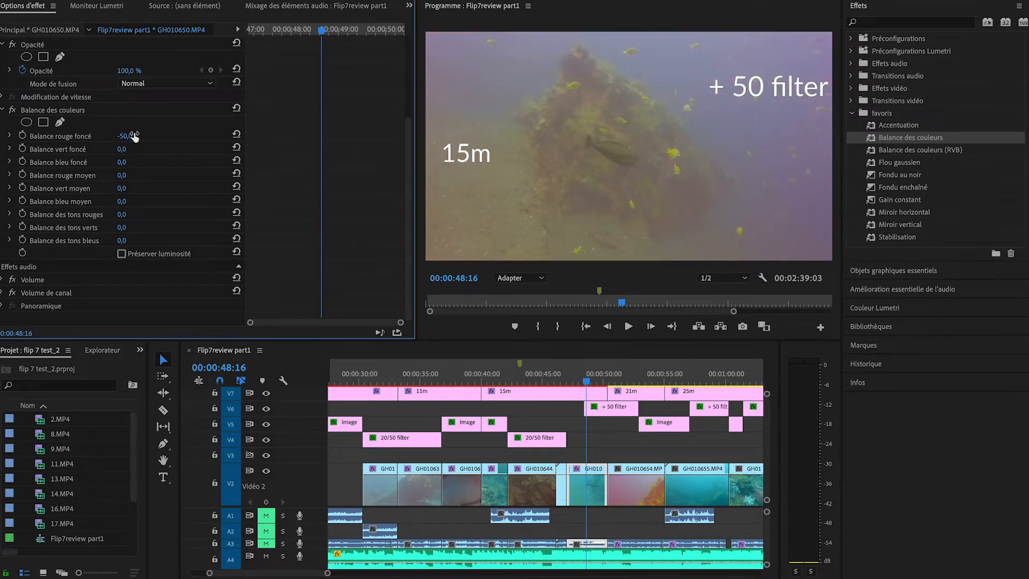
{"action": "left_click_drag", "start_coordinate": [122, 175], "coordinate": [115, 175]}
Step: Set Balance vert foncé to -11, Balance bleu foncé to -13, Balance des tons rouges to -25 and Balance des tons verts to -21
{"action": "mouse_move", "coordinate": [122, 150]}
{"action": "left_mouse_down"}
{"action": "mouse_move", "coordinate": [113, 150]}
{"action": "mouse_move", "coordinate": [129, 162]}
{"action": "left_mouse_up"}
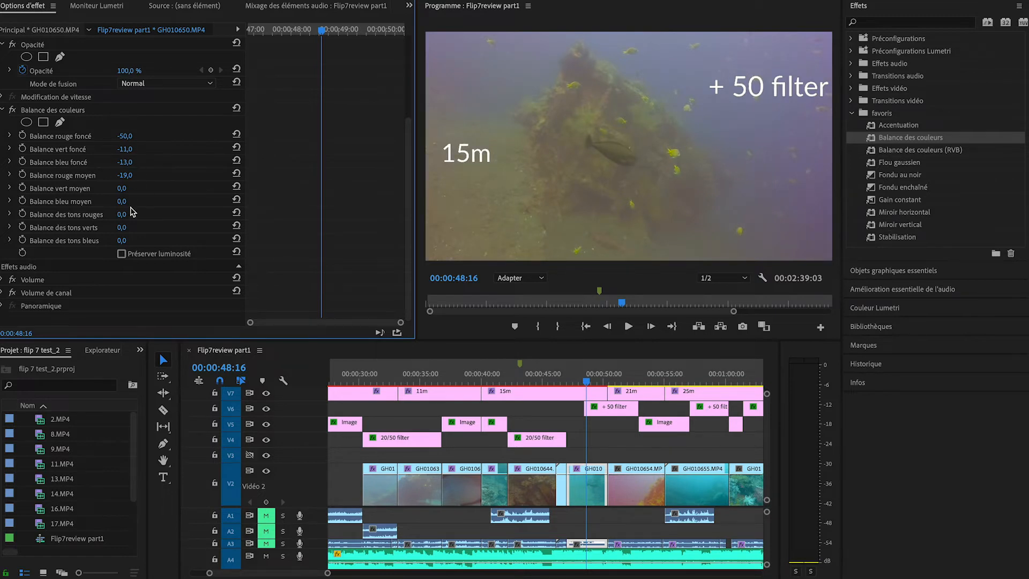
{"action": "left_click_drag", "start_coordinate": [122, 215], "coordinate": [110, 215]}
{"action": "left_click_drag", "start_coordinate": [124, 227], "coordinate": [113, 227]}
Step: Compare the corrected 20/50 filter and + 50 filter shots at 15m, including the untitled stretch between them
{"action": "left_click", "coordinate": [572, 379]}
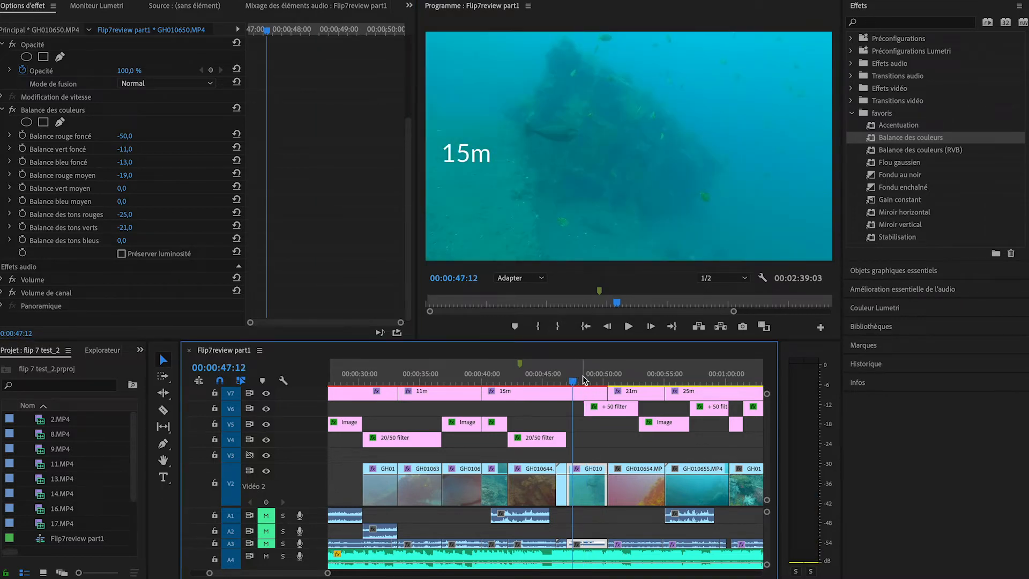
{"action": "left_click", "coordinate": [561, 380]}
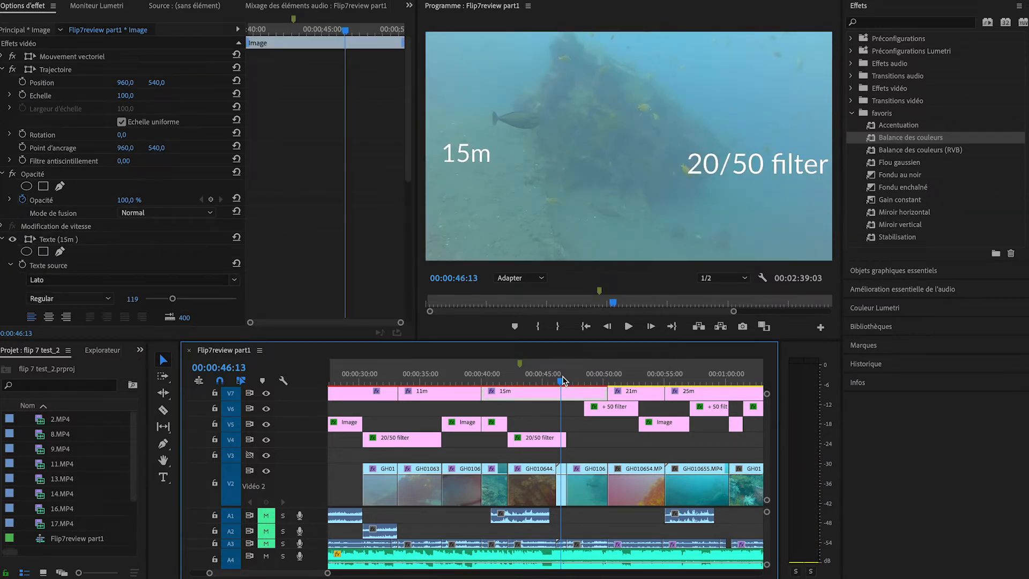
{"action": "left_click", "coordinate": [589, 378]}
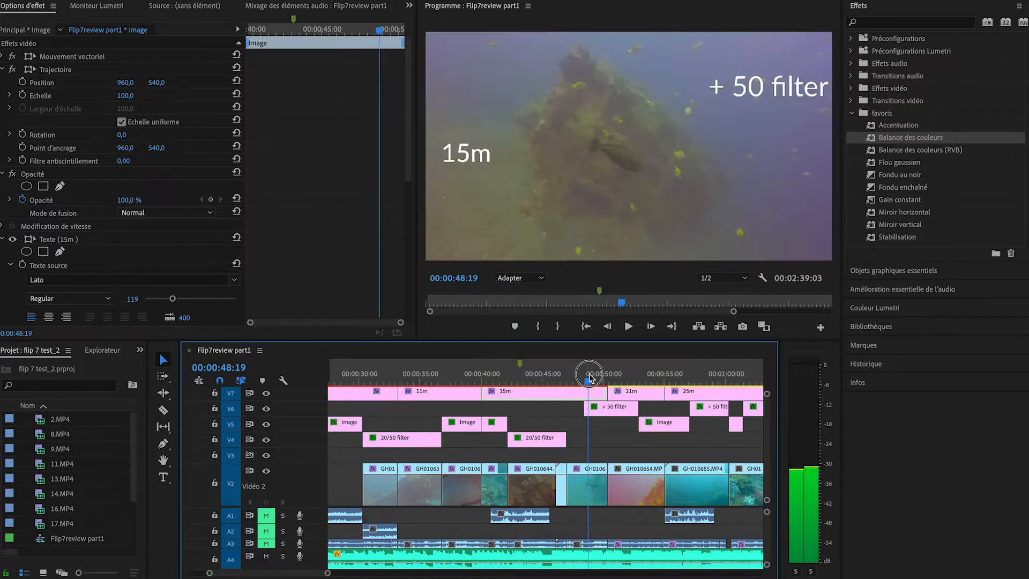
{"action": "left_click_drag", "start_coordinate": [589, 378], "coordinate": [572, 378]}
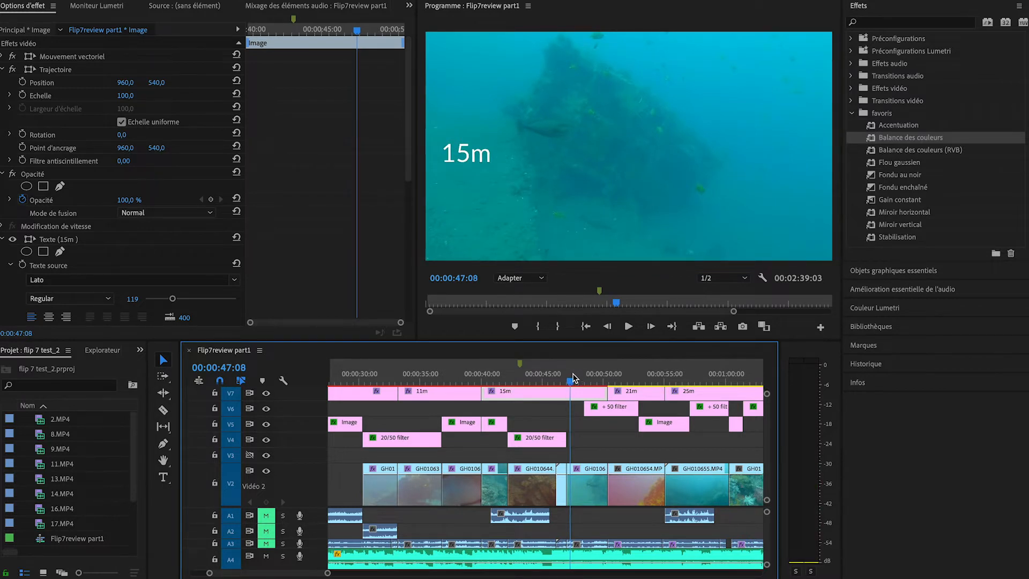
Step: Split the 15m clip GH010650 on track V2 where the + 50 filter title begins
{"action": "key", "text": "c"}
{"action": "left_click", "coordinate": [588, 477]}
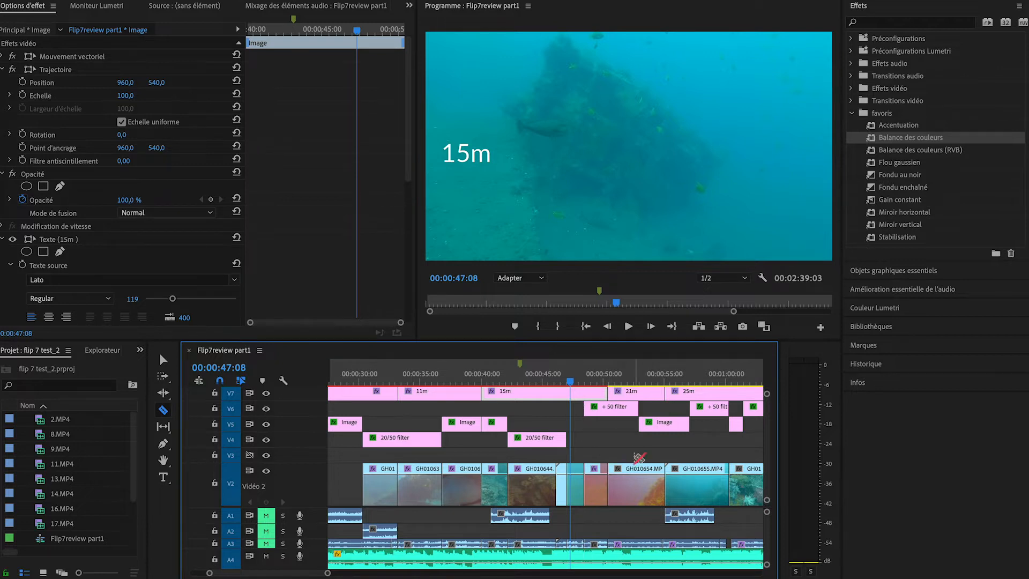
{"action": "left_click", "coordinate": [577, 492]}
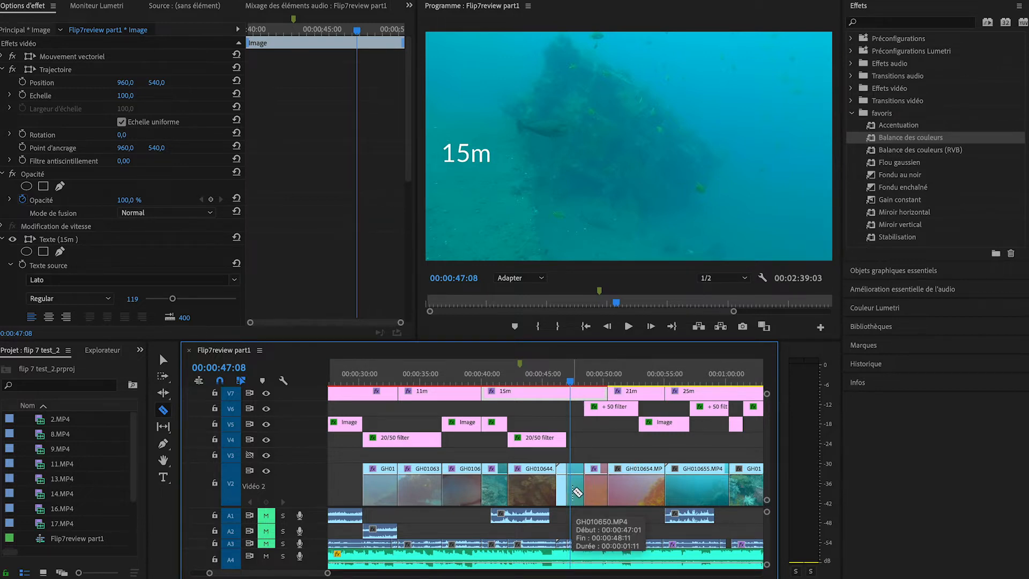
Step: On the untitled middle part of GH010650, set Balance rouge foncé to 84, Balance bleu foncé to 12 and Balance rouge moyen to 21
{"action": "key", "text": "v"}
{"action": "left_click", "coordinate": [577, 488]}
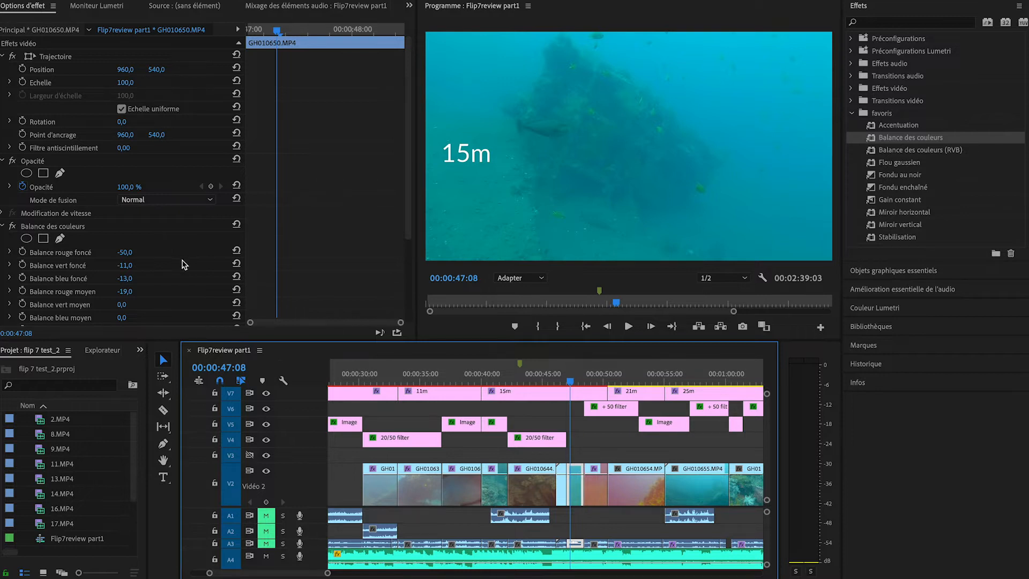
{"action": "left_click_drag", "start_coordinate": [127, 252], "coordinate": [165, 251]}
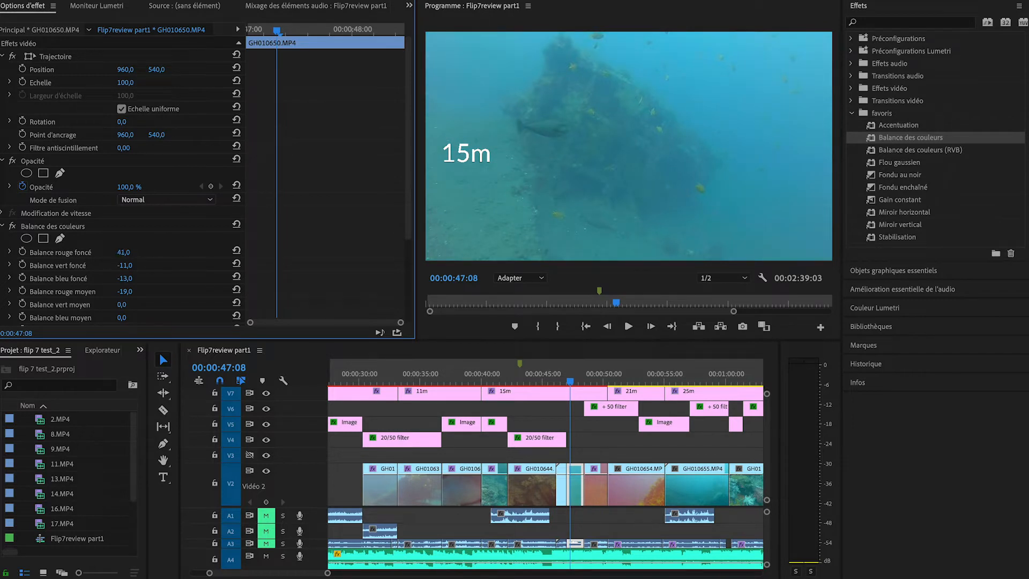
{"action": "left_click_drag", "start_coordinate": [125, 278], "coordinate": [144, 278]}
{"action": "left_click_drag", "start_coordinate": [122, 252], "coordinate": [136, 252]}
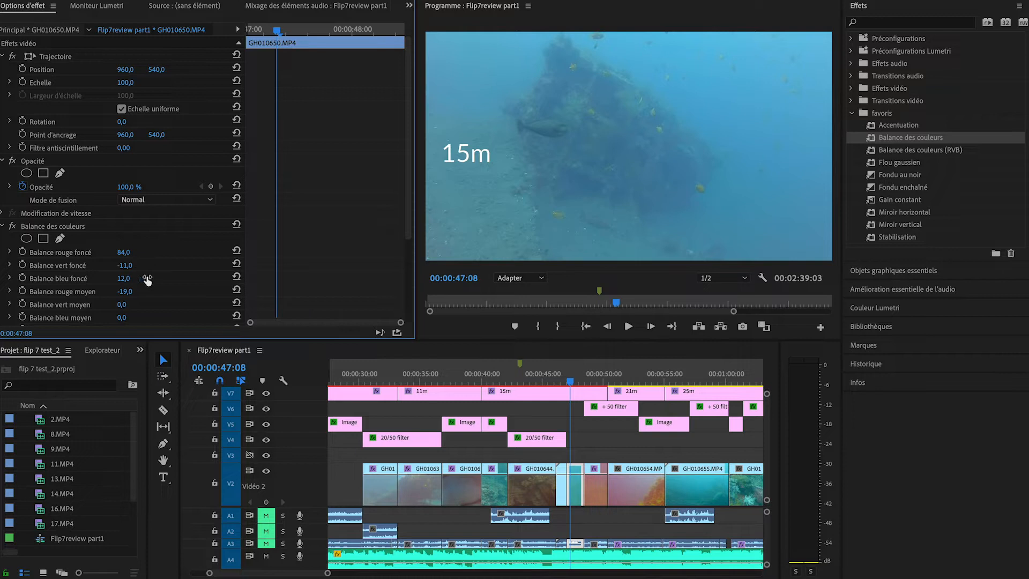
{"action": "mouse_move", "coordinate": [128, 293]}
{"action": "left_mouse_down"}
{"action": "mouse_move", "coordinate": [150, 293]}
{"action": "mouse_move", "coordinate": [132, 293]}
{"action": "left_mouse_up"}
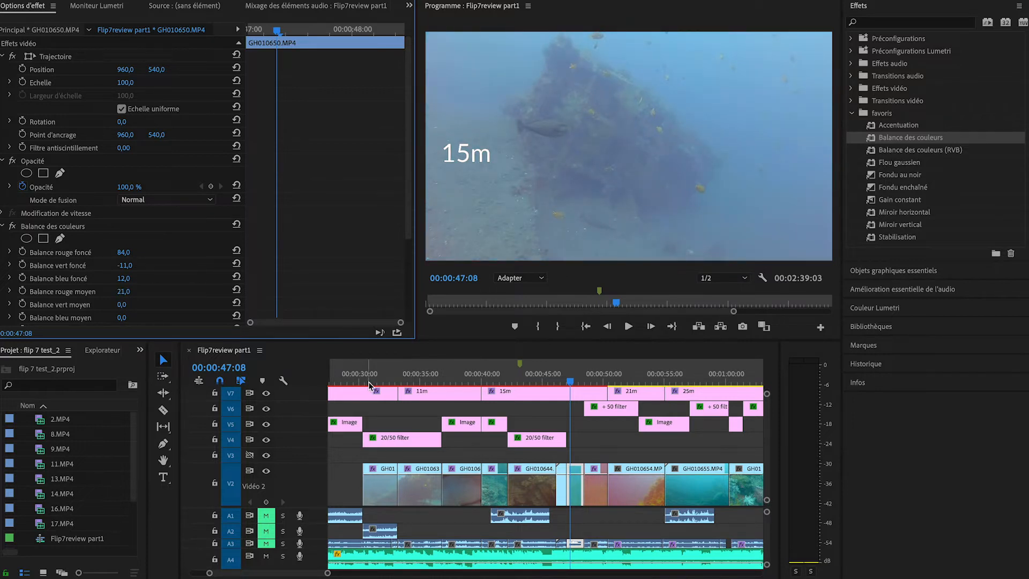
Step: Compare the 20/50 filter, middle and + 50 filter parts of the corrected 15m footage
{"action": "left_click", "coordinate": [596, 382]}
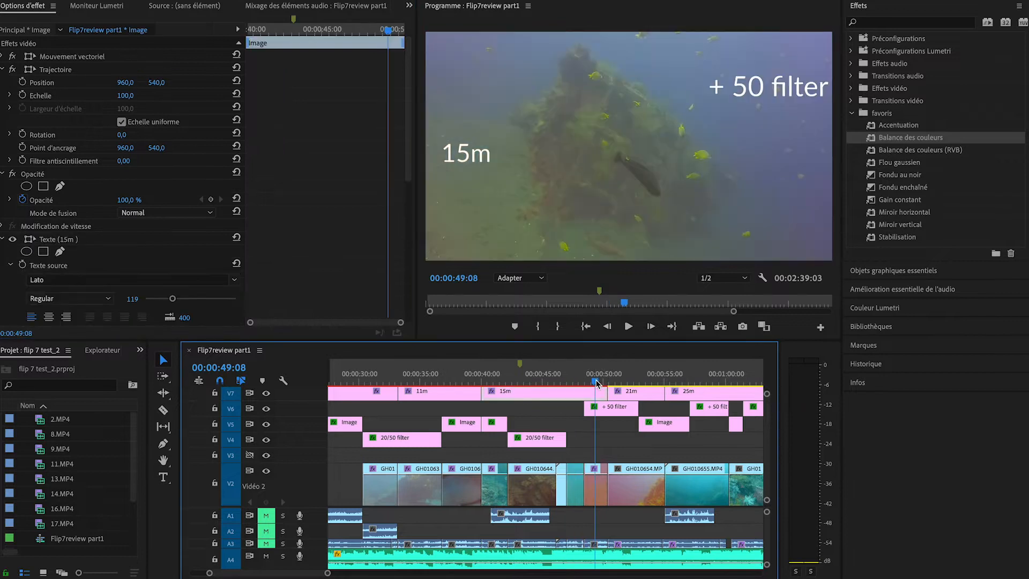
{"action": "left_click", "coordinate": [557, 382]}
{"action": "left_click_drag", "start_coordinate": [558, 381], "coordinate": [560, 381]}
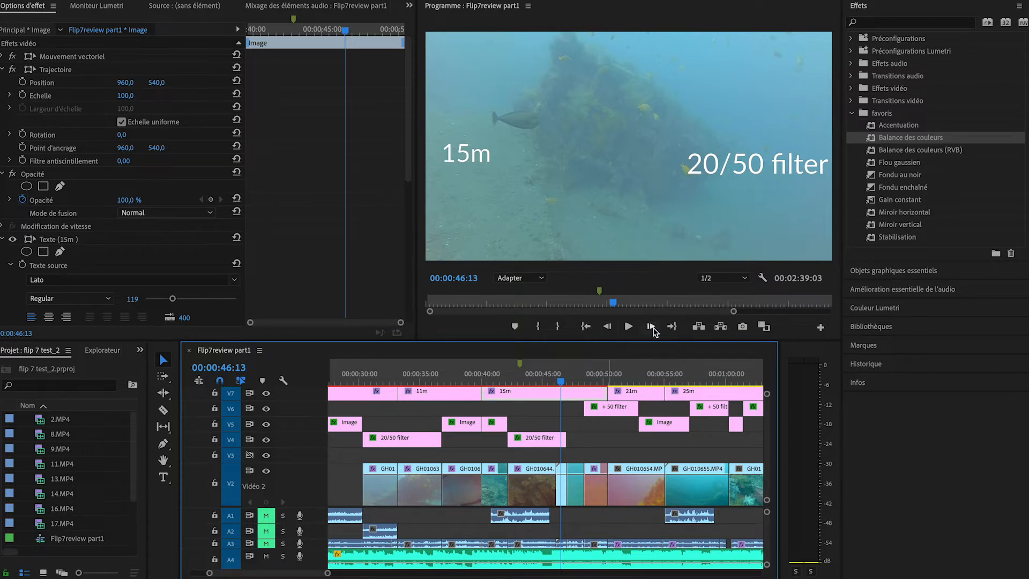
{"action": "left_click", "coordinate": [577, 380]}
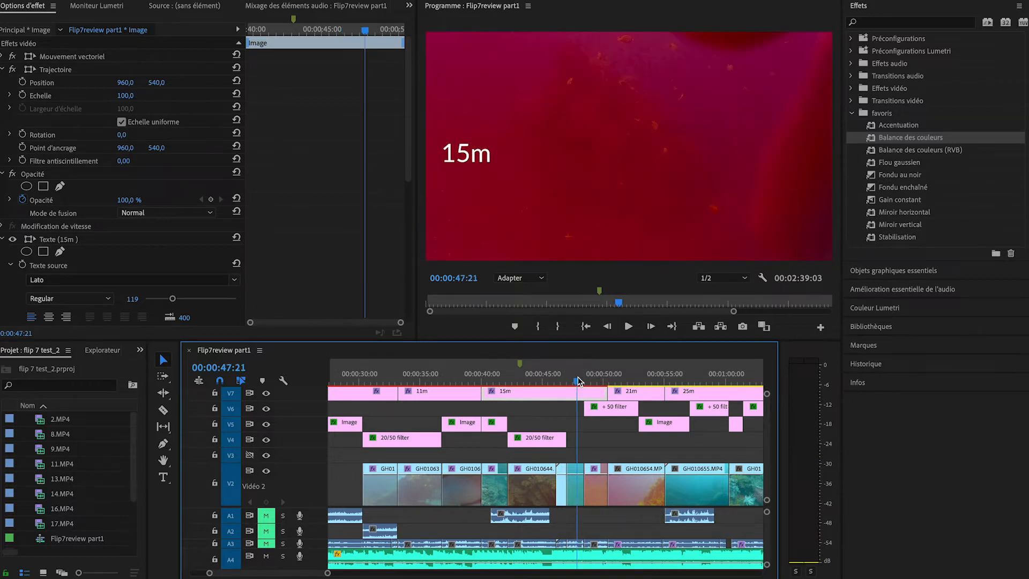
{"action": "left_click_drag", "start_coordinate": [577, 381], "coordinate": [602, 383]}
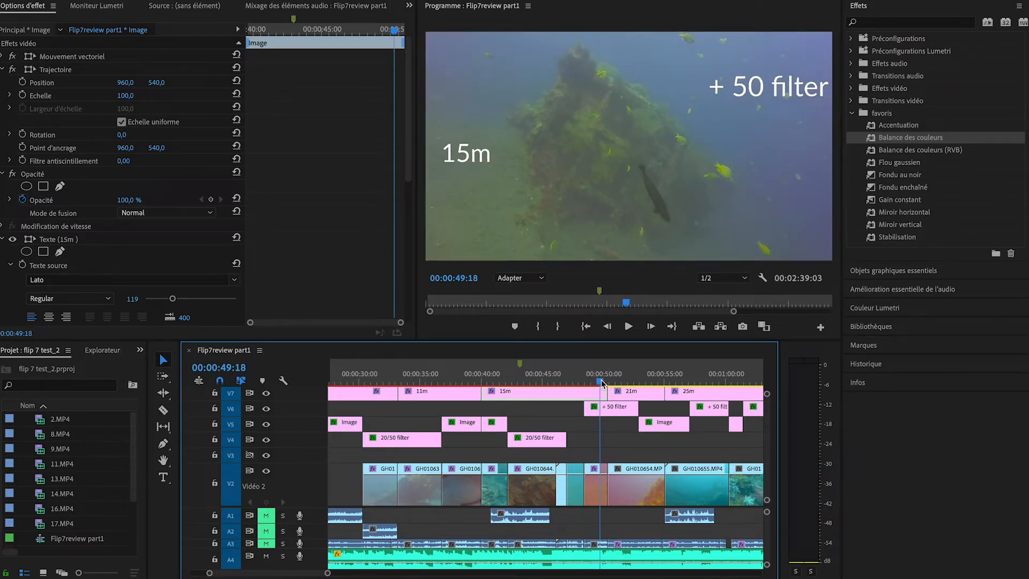
Step: Split the 21m clip GH010654 on track V2 where the + 50 filter title ends
{"action": "left_click", "coordinate": [633, 379]}
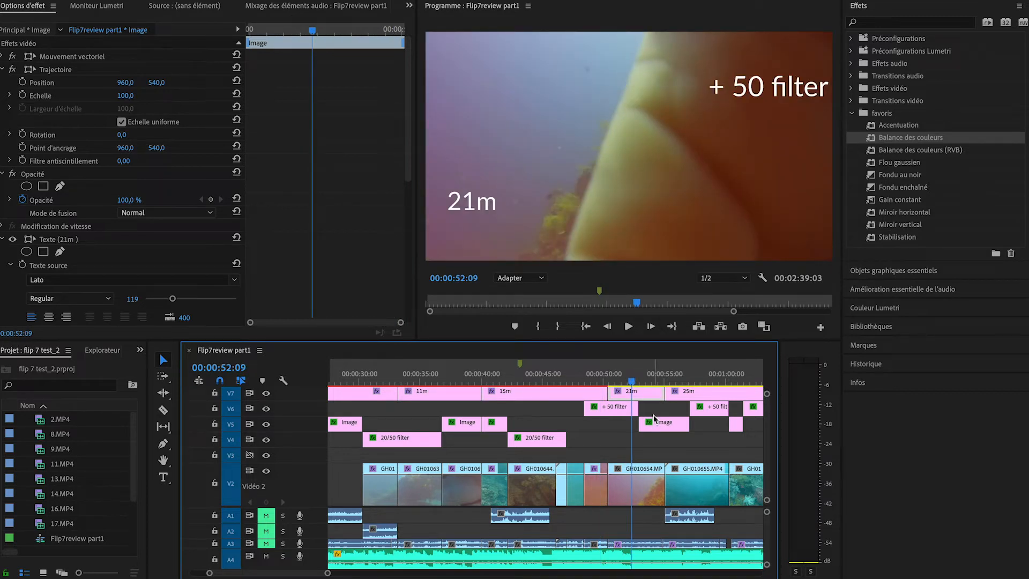
{"action": "key", "text": "c"}
{"action": "left_click", "coordinate": [639, 478]}
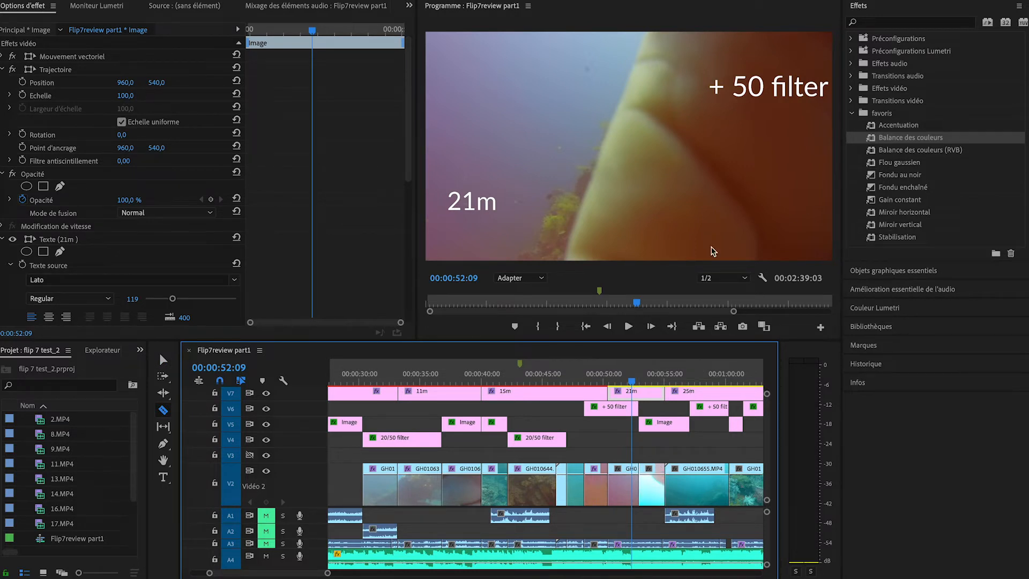
{"action": "key", "text": "v"}
Step: Apply Balance des couleurs to both the + 50 filter and the No filter parts of the 21m clip GH010654
{"action": "left_click_drag", "start_coordinate": [915, 137], "coordinate": [616, 463]}
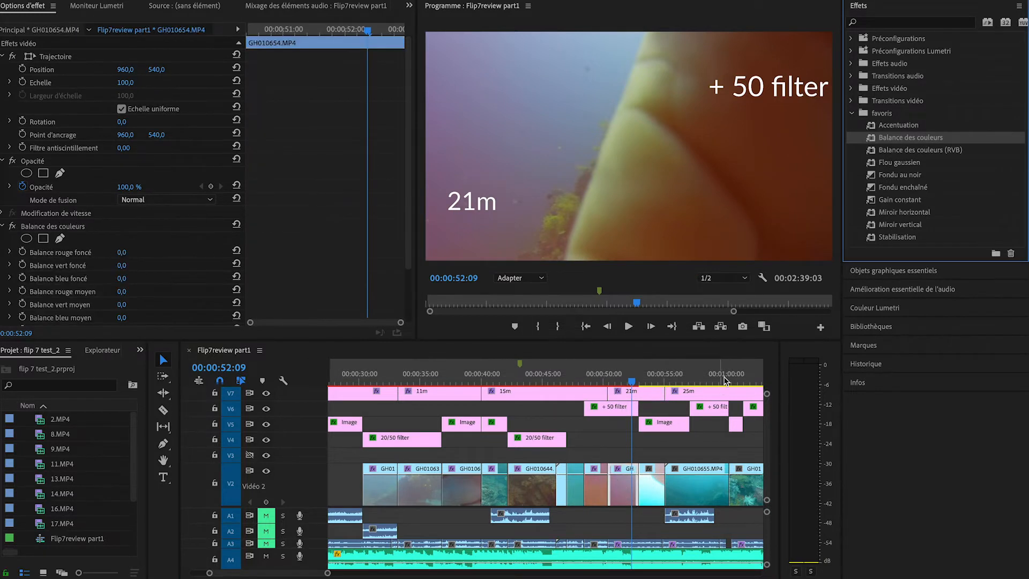
{"action": "left_click_drag", "start_coordinate": [909, 138], "coordinate": [675, 465]}
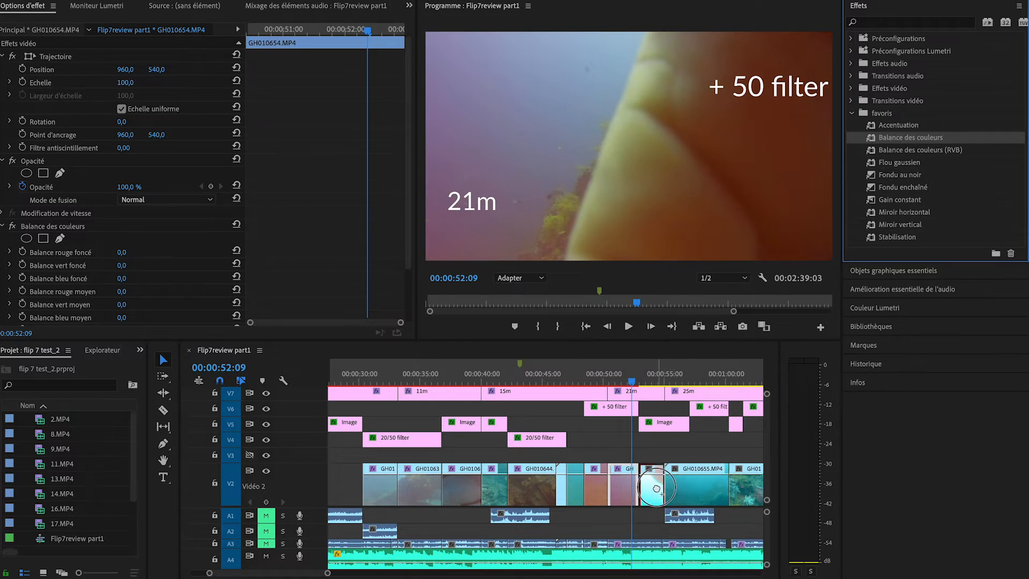
{"action": "left_click", "coordinate": [620, 379]}
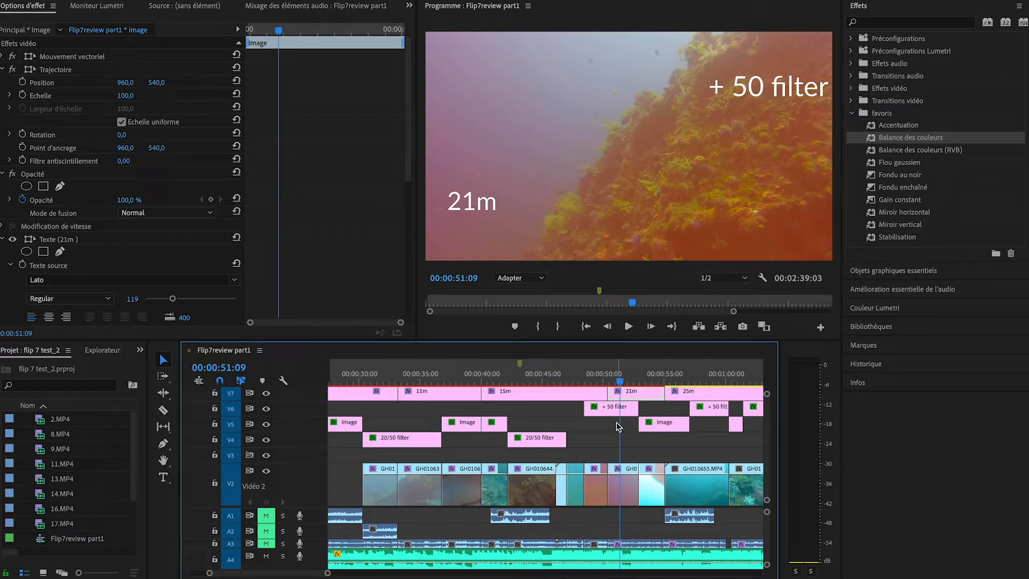
{"action": "scroll", "coordinate": [224, 213], "scroll_direction": "down", "scroll_amount": 10}
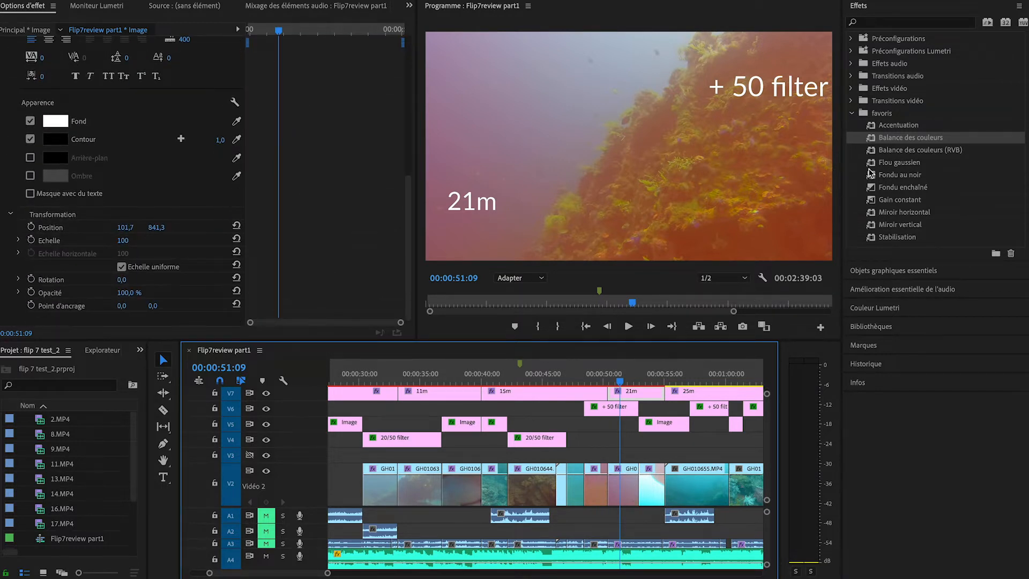
{"action": "left_click_drag", "start_coordinate": [909, 140], "coordinate": [628, 481]}
{"action": "scroll", "coordinate": [274, 259], "scroll_direction": "down", "scroll_amount": 5}
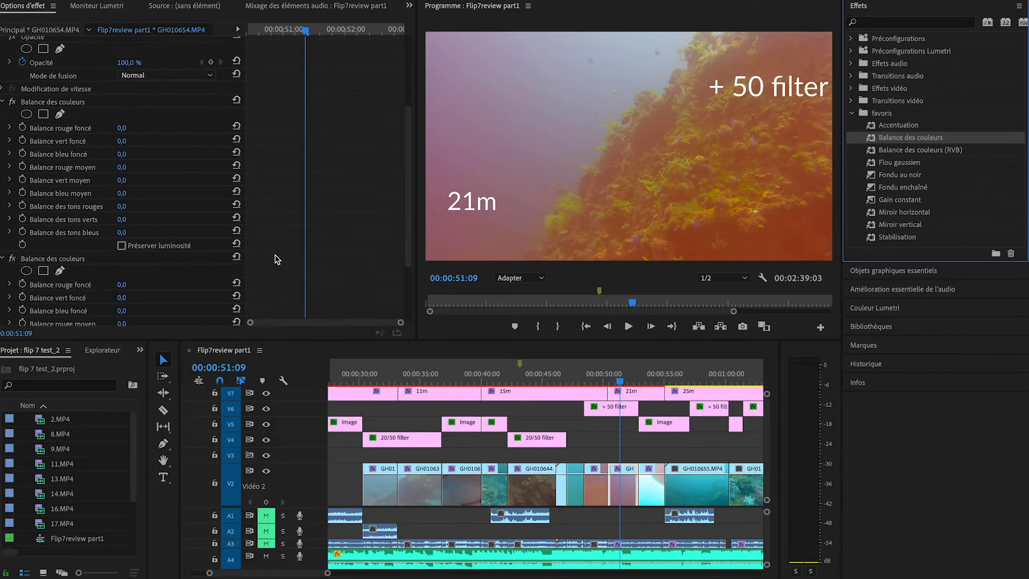
{"action": "left_click", "coordinate": [62, 260]}
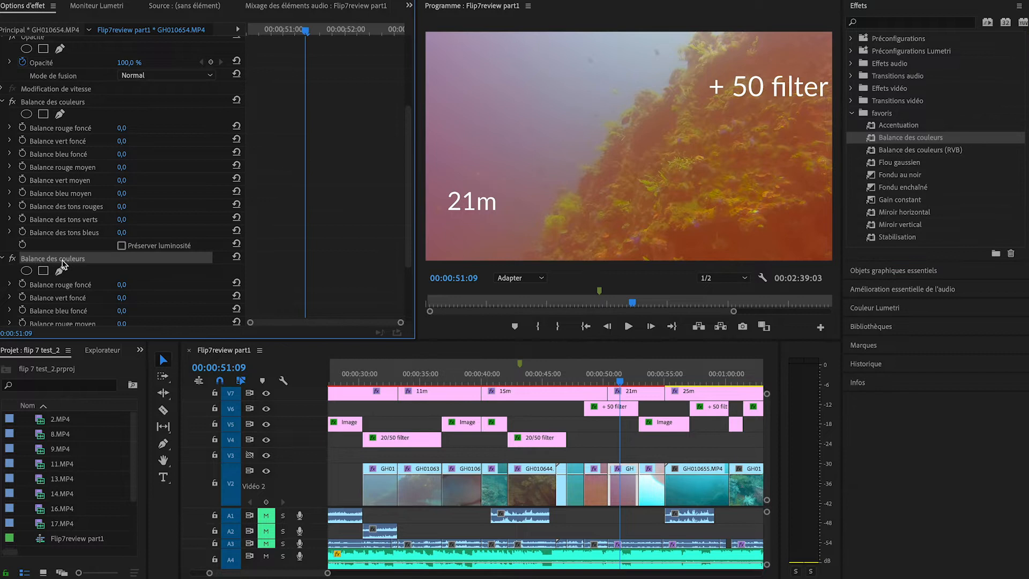
{"action": "key", "text": "Delete"}
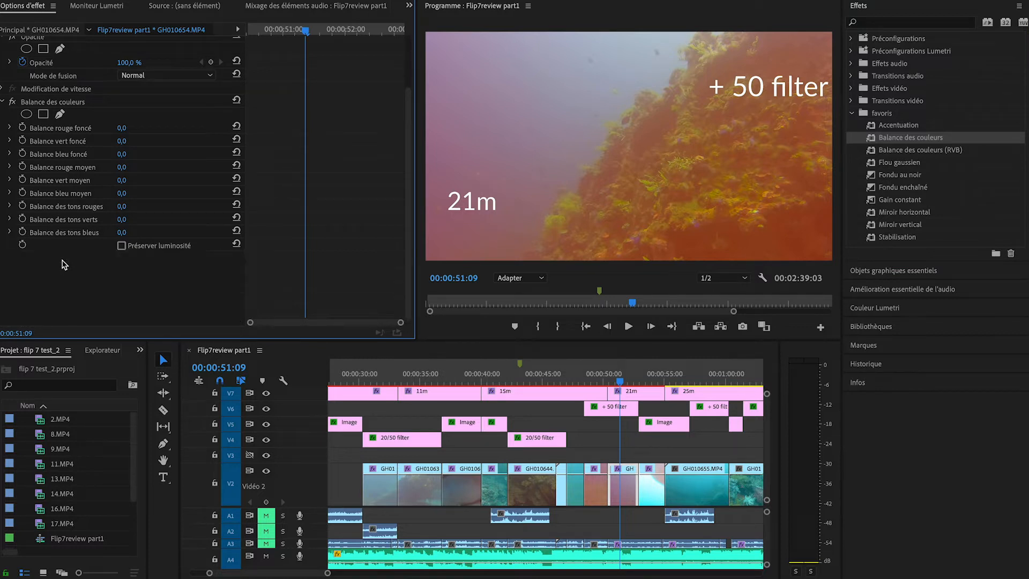
Step: On the + 50 filter part of GH010654, set rouge foncé to -32, vert foncé to -3, bleu foncé to 26, rouge moyen to -3, tons rouges to -26
{"action": "left_click_drag", "start_coordinate": [123, 128], "coordinate": [112, 128]}
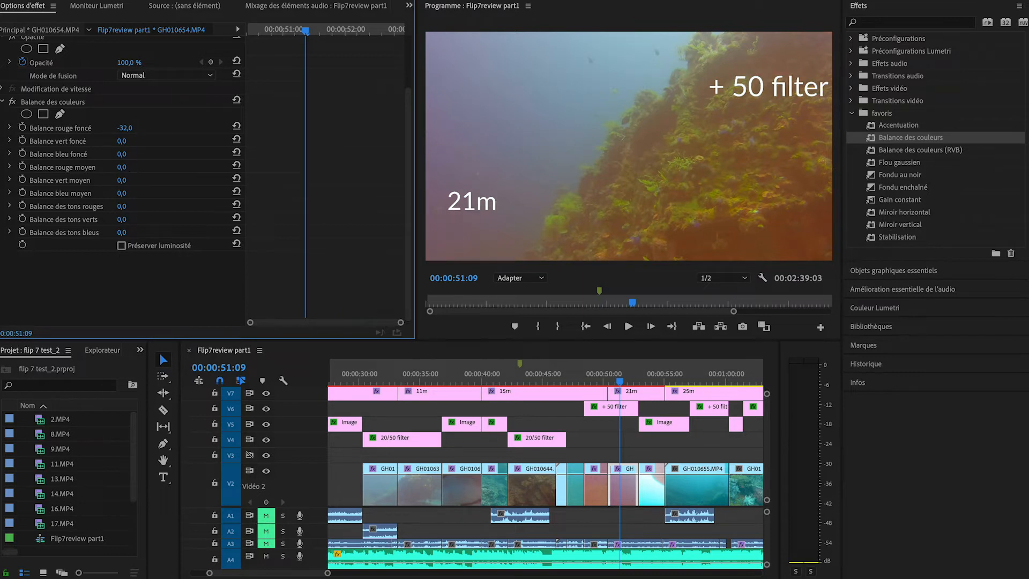
{"action": "mouse_move", "coordinate": [122, 167]}
{"action": "left_mouse_down"}
{"action": "mouse_move", "coordinate": [140, 167]}
{"action": "mouse_move", "coordinate": [113, 167]}
{"action": "mouse_move", "coordinate": [124, 168]}
{"action": "left_mouse_up"}
{"action": "left_click_drag", "start_coordinate": [122, 206], "coordinate": [115, 206]}
{"action": "scroll", "coordinate": [607, 167], "scroll_direction": "up", "scroll_amount": 14}
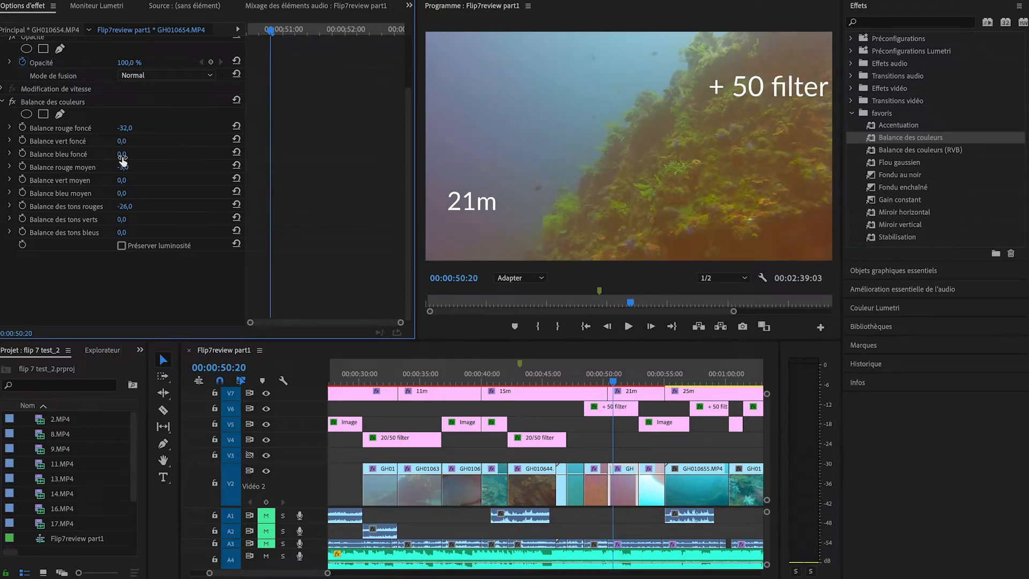
{"action": "mouse_move", "coordinate": [120, 155]}
{"action": "left_mouse_down"}
{"action": "mouse_move", "coordinate": [107, 156]}
{"action": "mouse_move", "coordinate": [131, 155]}
{"action": "mouse_move", "coordinate": [118, 141]}
{"action": "left_mouse_up"}
{"action": "left_click", "coordinate": [651, 378]}
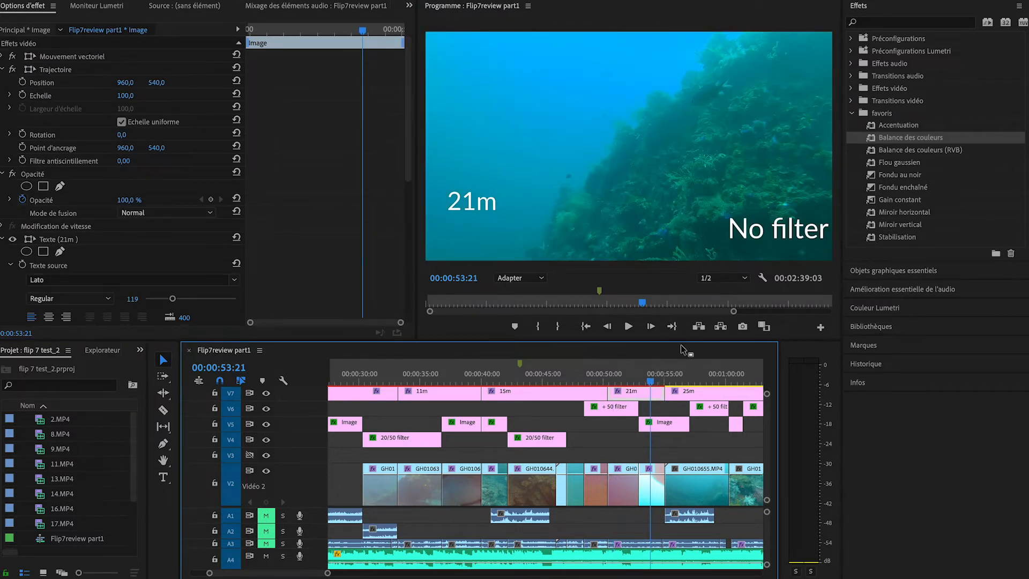
{"action": "left_click_drag", "start_coordinate": [898, 140], "coordinate": [651, 490]}
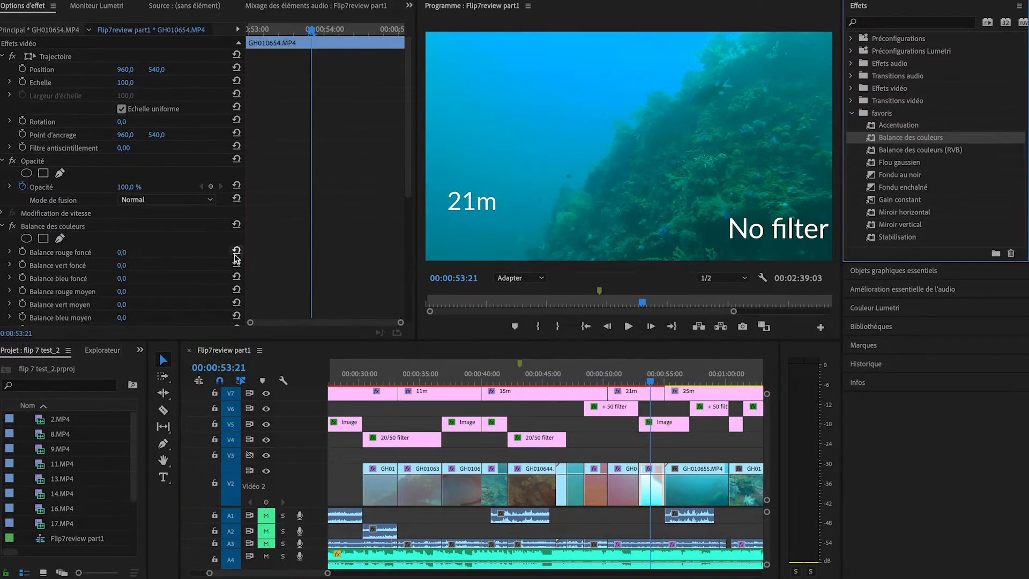
{"action": "scroll", "coordinate": [236, 258], "scroll_direction": "down", "scroll_amount": 5}
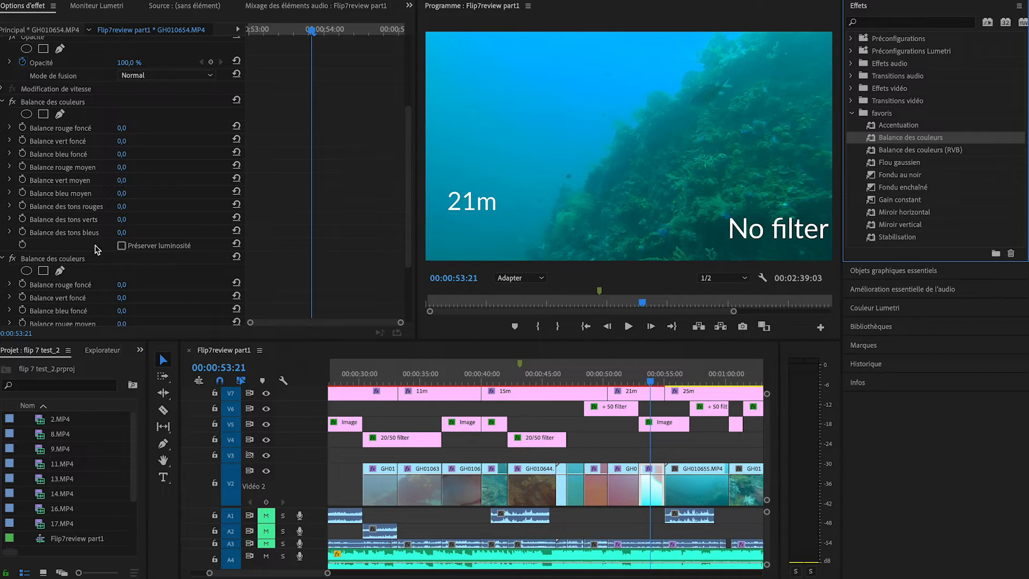
{"action": "left_click", "coordinate": [75, 259]}
{"action": "key", "text": "Delete"}
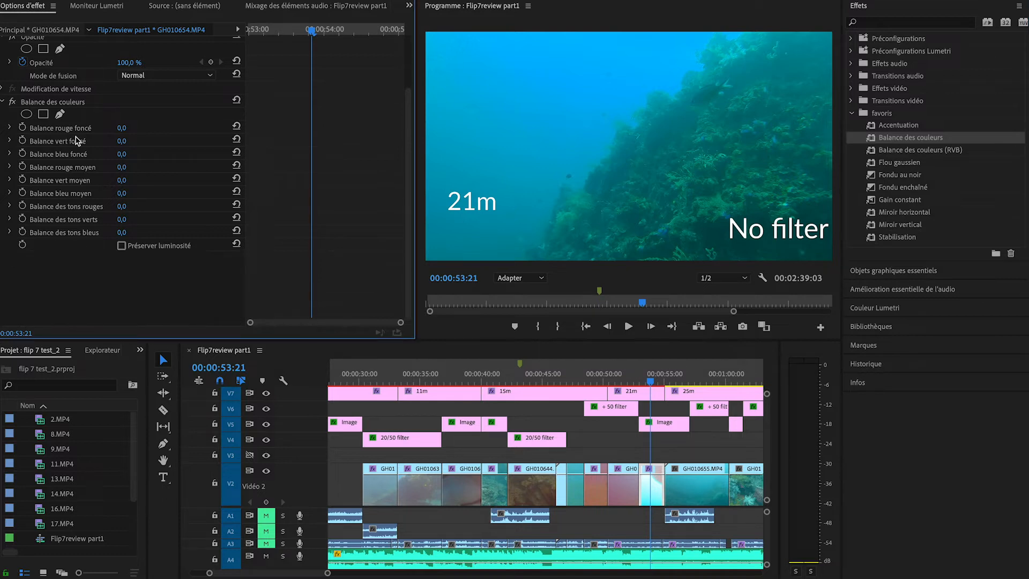
Step: On GH010654's No filter part, set Balance rouge foncé to 100 and Balance des tons rouges to 99, raise Balance rouge moyen, and save
{"action": "left_click", "coordinate": [122, 128]}
{"action": "type", "text": "100"}
{"action": "key", "text": "Return"}
{"action": "left_click", "coordinate": [127, 168]}
{"action": "type", "text": "99"}
{"action": "key", "text": "Return"}
{"action": "left_click_drag", "start_coordinate": [135, 168], "coordinate": [130, 168]}
{"action": "left_click", "coordinate": [126, 206]}
{"action": "type", "text": "99"}
{"action": "key", "text": "Return"}
{"action": "key", "text": "ctrl+s"}
Step: Compare the corrected + 50 filter footage at 21m with the + 50 filter footage at 15m
{"action": "left_click", "coordinate": [621, 378]}
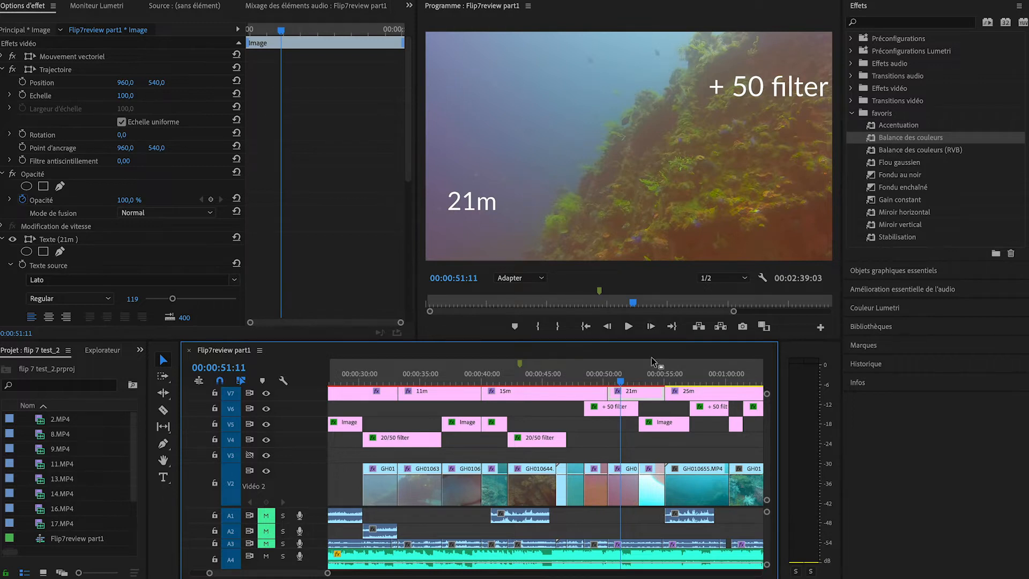
{"action": "scroll", "coordinate": [175, 265], "scroll_direction": "down", "scroll_amount": 10}
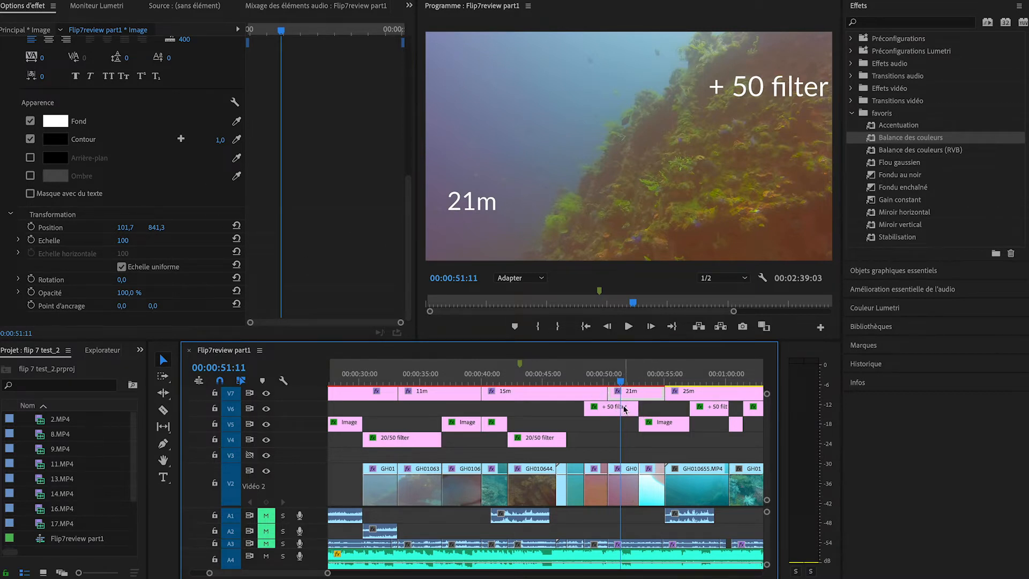
{"action": "left_click", "coordinate": [594, 374]}
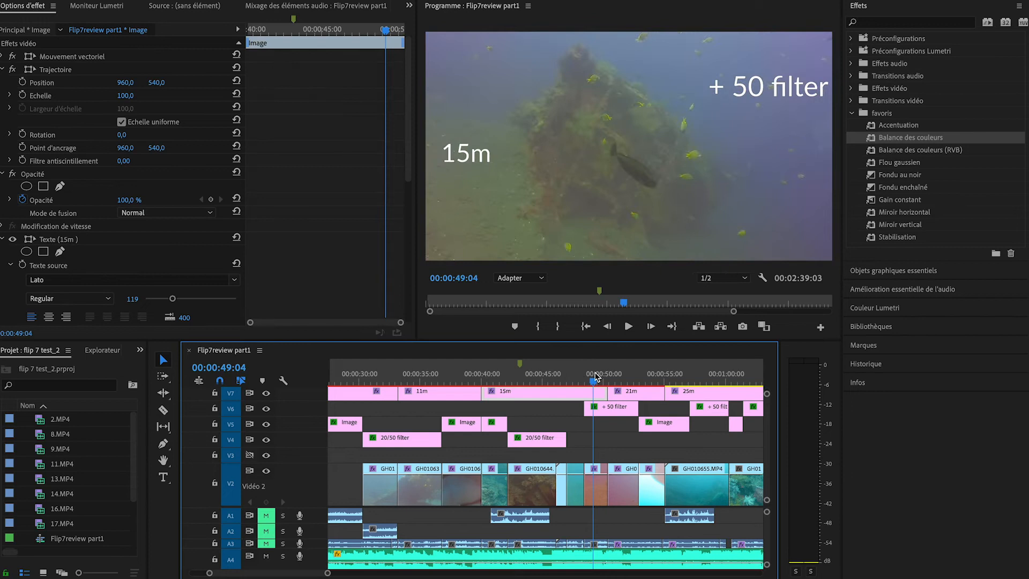
{"action": "left_click", "coordinate": [623, 375]}
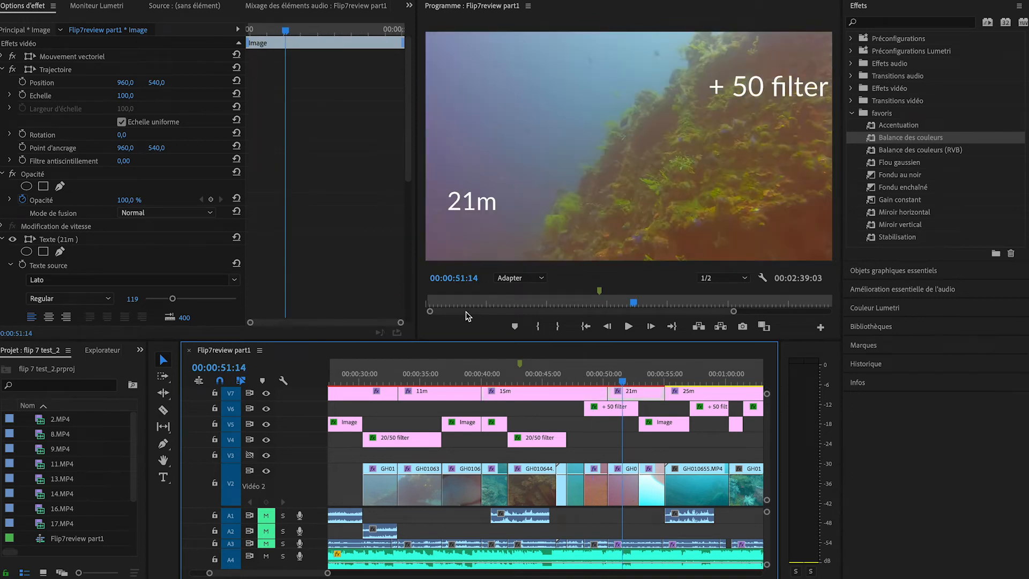
{"action": "scroll", "coordinate": [191, 241], "scroll_direction": "down", "scroll_amount": 5}
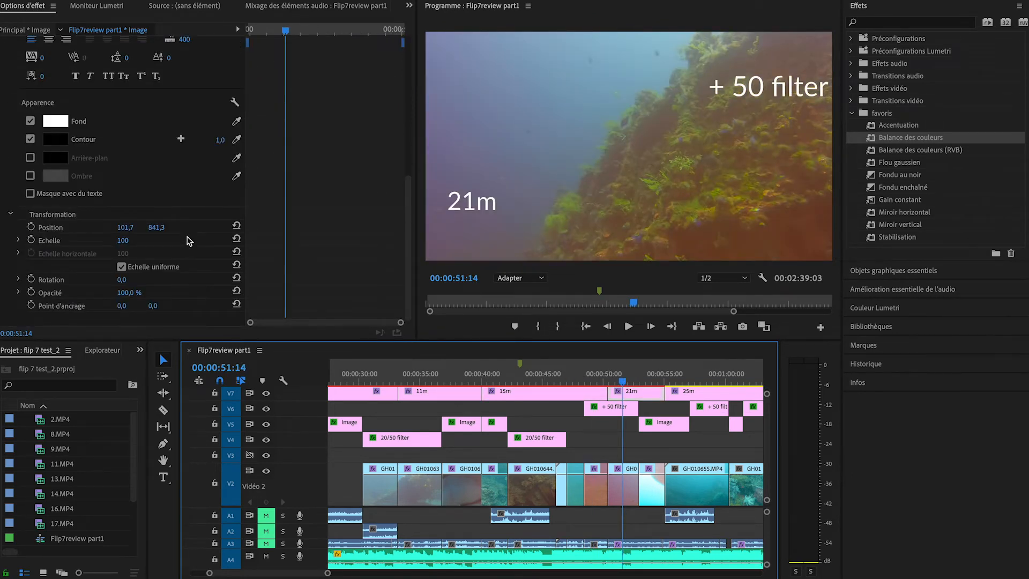
{"action": "scroll", "coordinate": [189, 241], "scroll_direction": "up", "scroll_amount": 8}
{"action": "left_click_drag", "start_coordinate": [900, 140], "coordinate": [622, 498]}
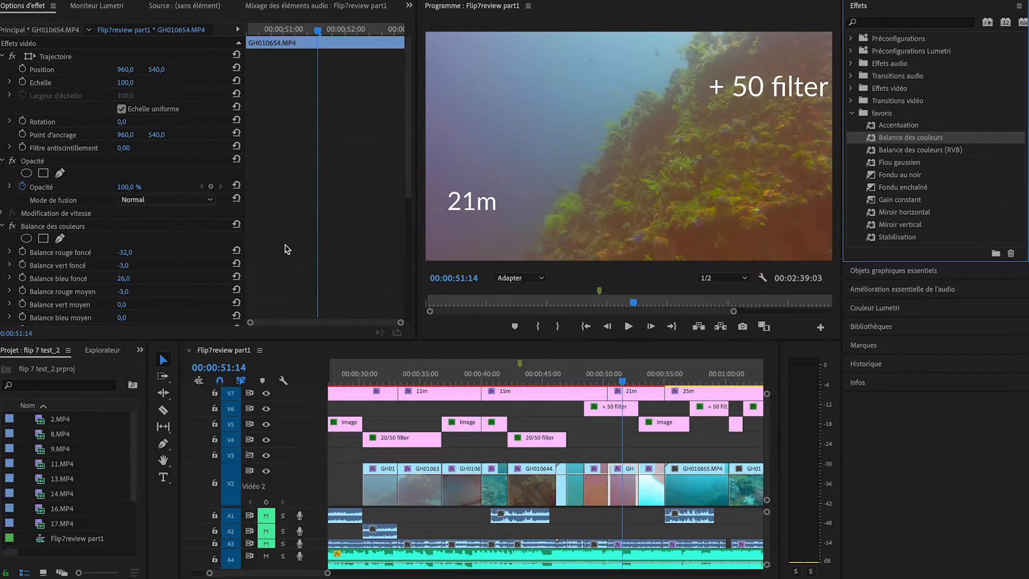
{"action": "scroll", "coordinate": [282, 236], "scroll_direction": "down", "scroll_amount": 6}
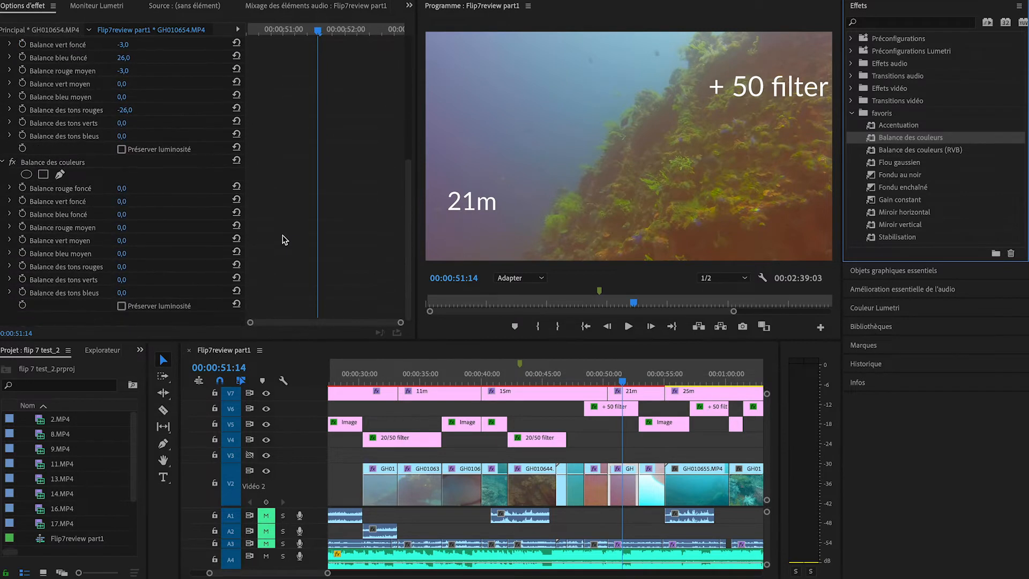
{"action": "left_click", "coordinate": [60, 165]}
{"action": "key", "text": "Delete"}
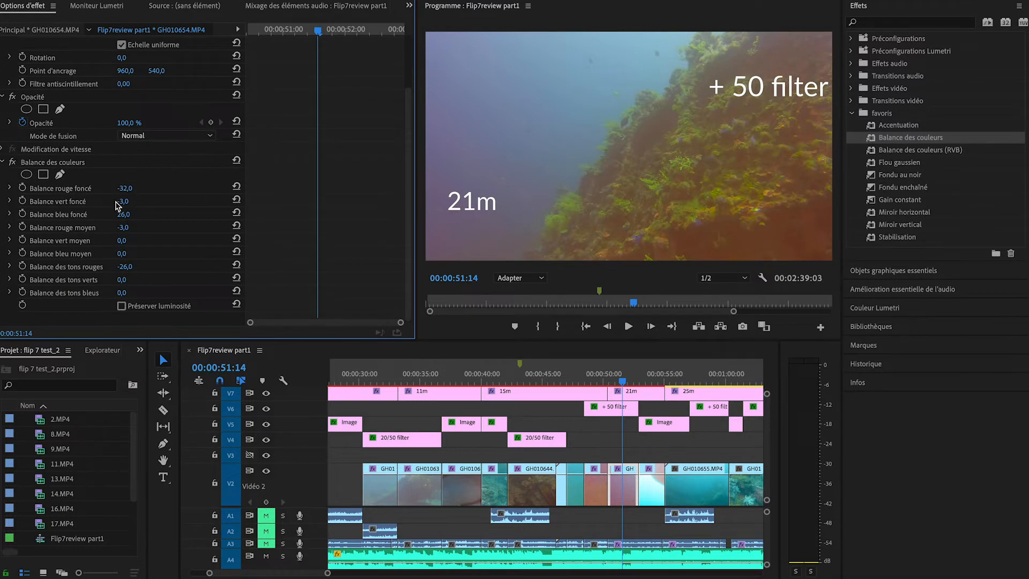
Step: Set Balance rouge foncé to -39 and Balance rouge moyen to -28 on the 21m + 50 filter part, and check the No filter part
{"action": "left_click_drag", "start_coordinate": [124, 189], "coordinate": [140, 189]}
{"action": "left_click_drag", "start_coordinate": [124, 227], "coordinate": [109, 228]}
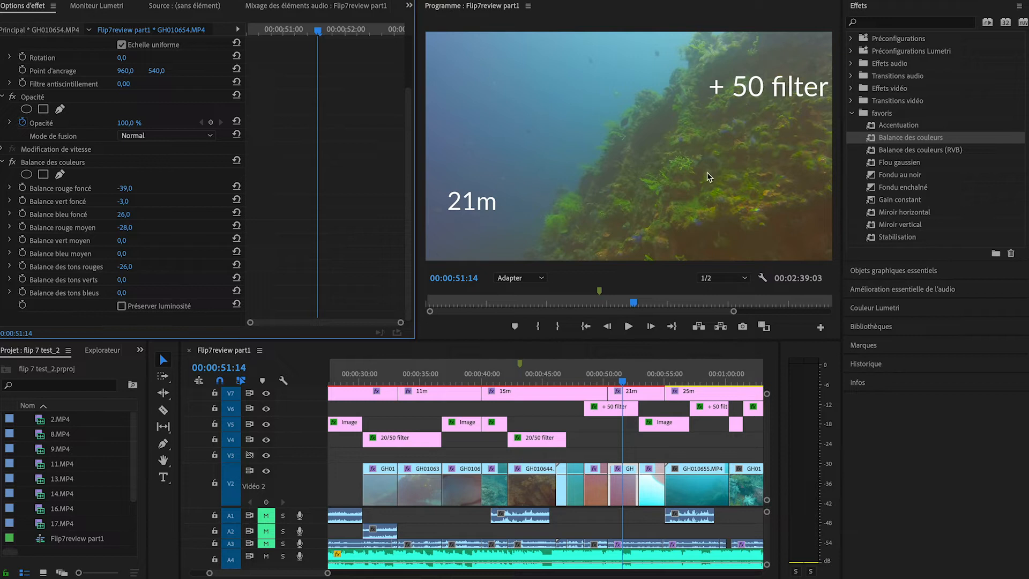
{"action": "left_click", "coordinate": [648, 380]}
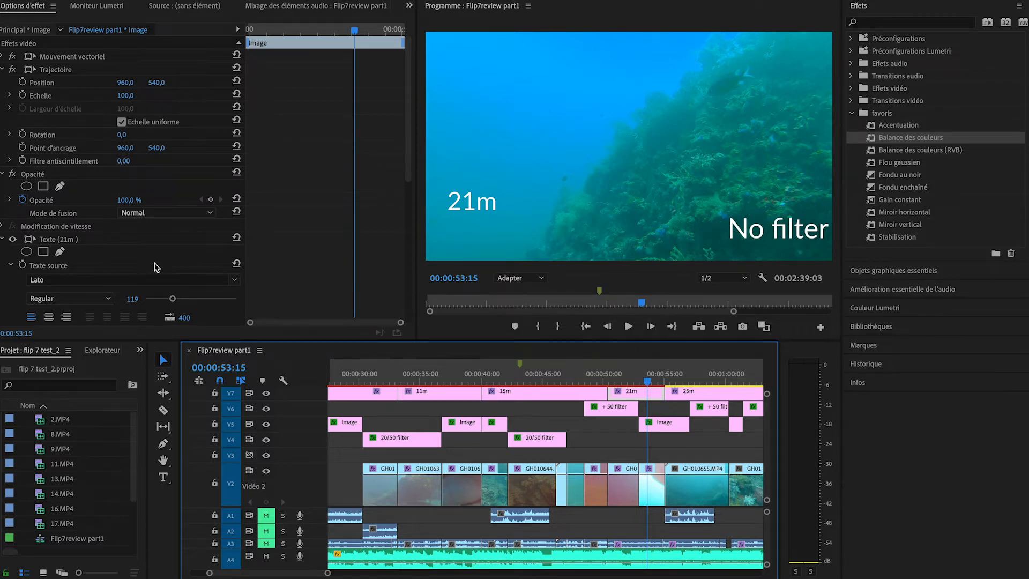
{"action": "scroll", "coordinate": [273, 234], "scroll_direction": "down", "scroll_amount": 8}
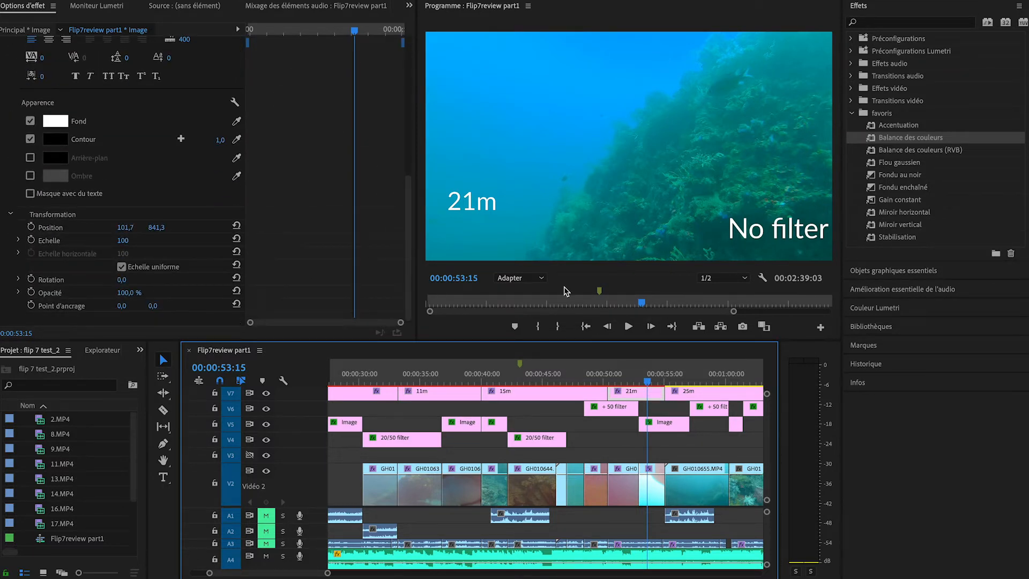
Step: Split the 25m clip GH010655 on track V2 where the + 50 filter title begins
{"action": "left_click", "coordinate": [690, 379]}
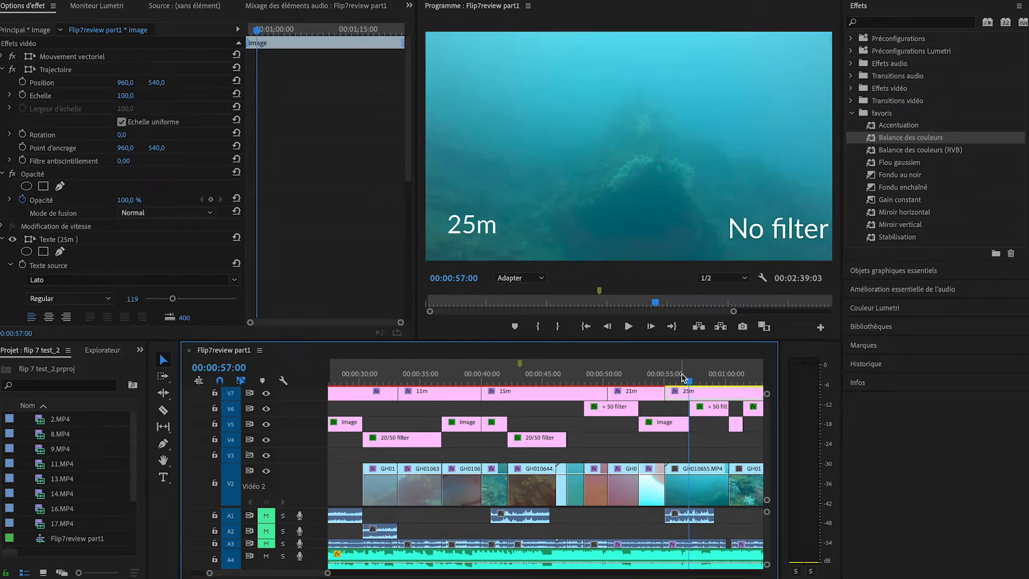
{"action": "key", "text": "c"}
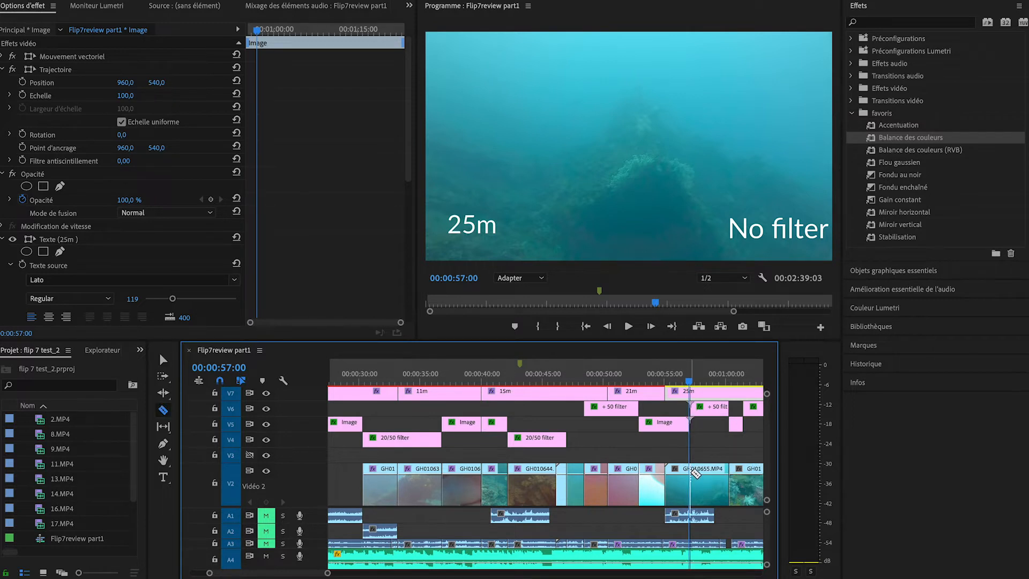
{"action": "left_click", "coordinate": [695, 474]}
{"action": "key", "text": "v"}
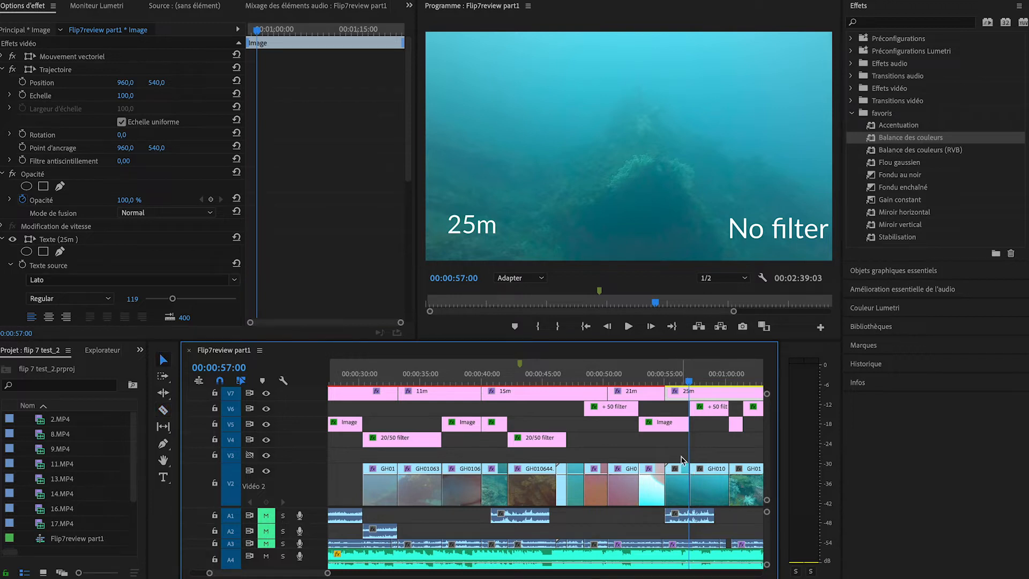
Step: Apply Balance des couleurs to GH010655's No filter part with Balance rouge foncé 60 and Balance rouge moyen 35, and adjust Balance bleu foncé
{"action": "left_click", "coordinate": [673, 373]}
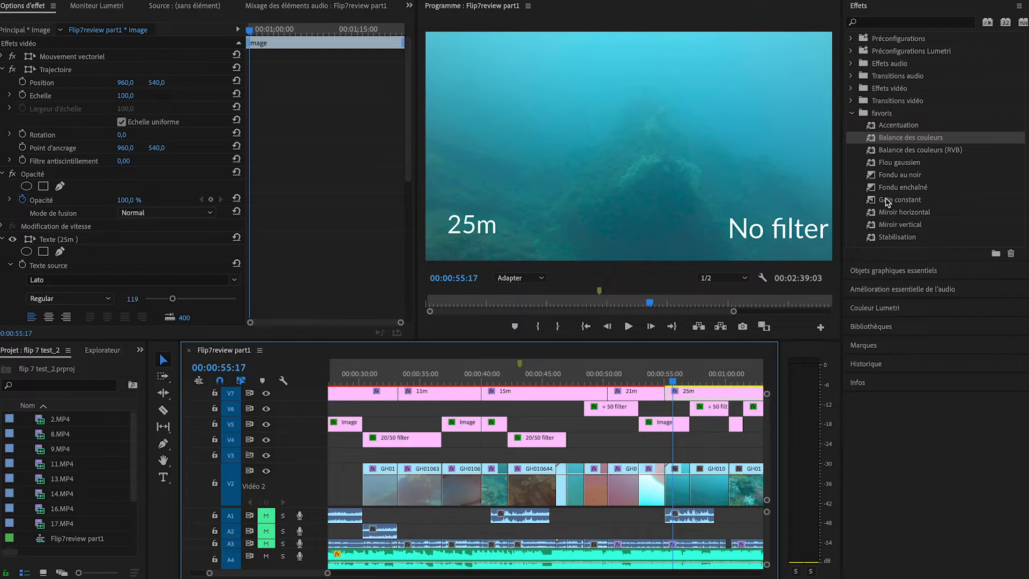
{"action": "left_click_drag", "start_coordinate": [908, 138], "coordinate": [678, 485]}
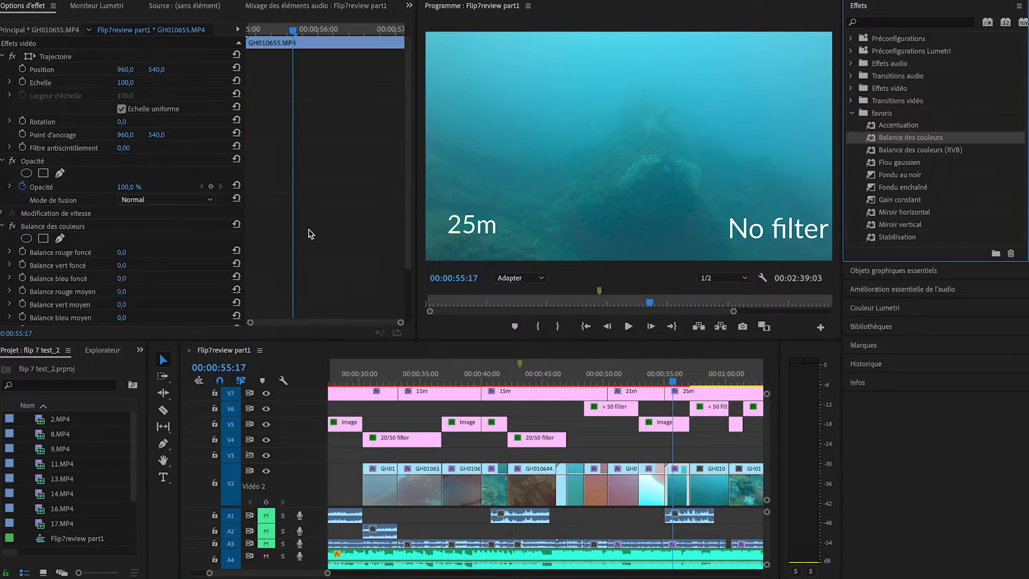
{"action": "scroll", "coordinate": [255, 260], "scroll_direction": "down", "scroll_amount": 3}
{"action": "left_click_drag", "start_coordinate": [122, 191], "coordinate": [150, 192]}
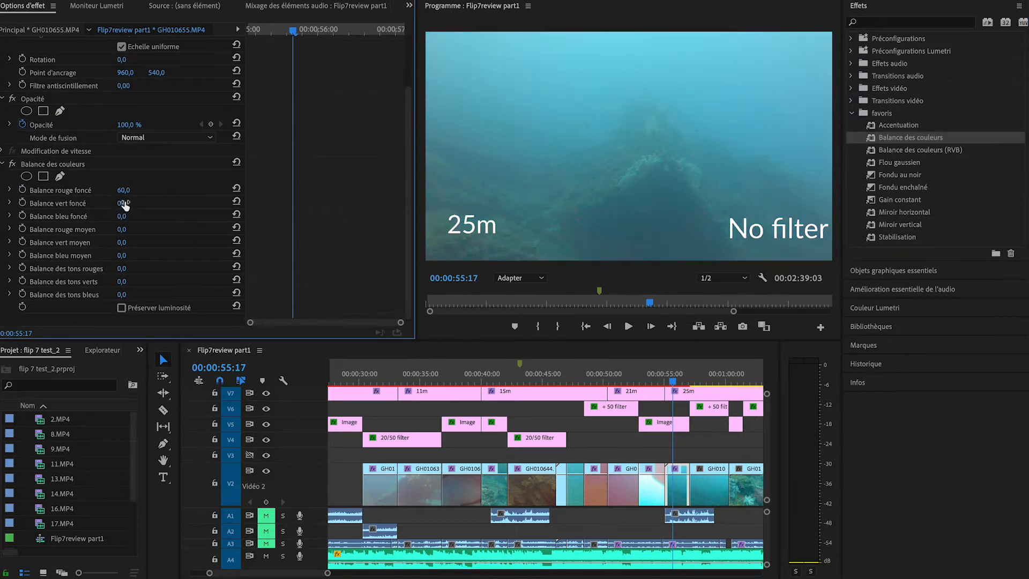
{"action": "left_click_drag", "start_coordinate": [121, 229], "coordinate": [141, 229]}
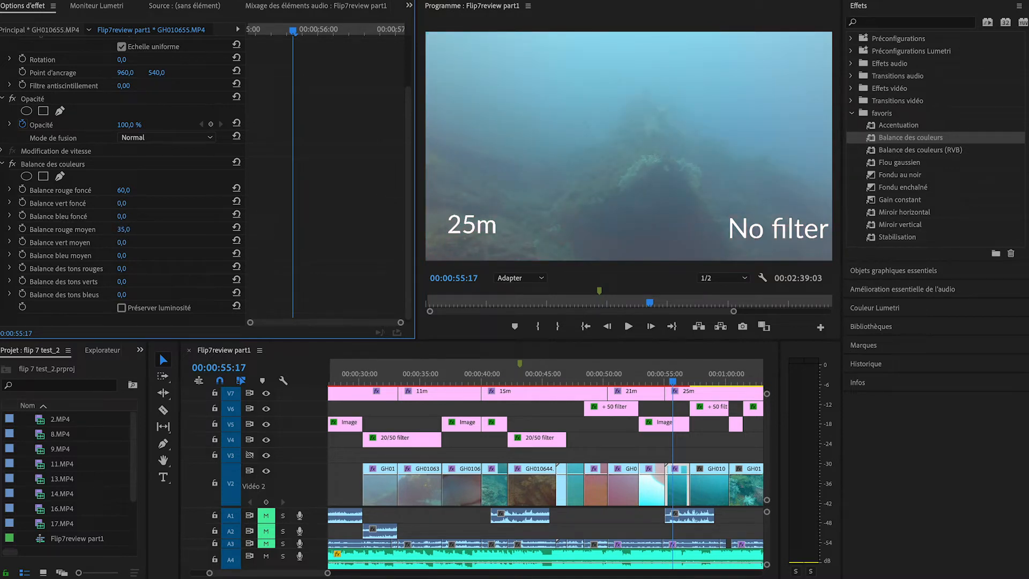
{"action": "left_click_drag", "start_coordinate": [125, 216], "coordinate": [137, 217]}
Step: Apply Balance des couleurs to GH010655's + 50 filter part with Balance rouge foncé -75, bleu foncé 46, rouge moyen 9 and bleu moyen 13
{"action": "left_click", "coordinate": [708, 382]}
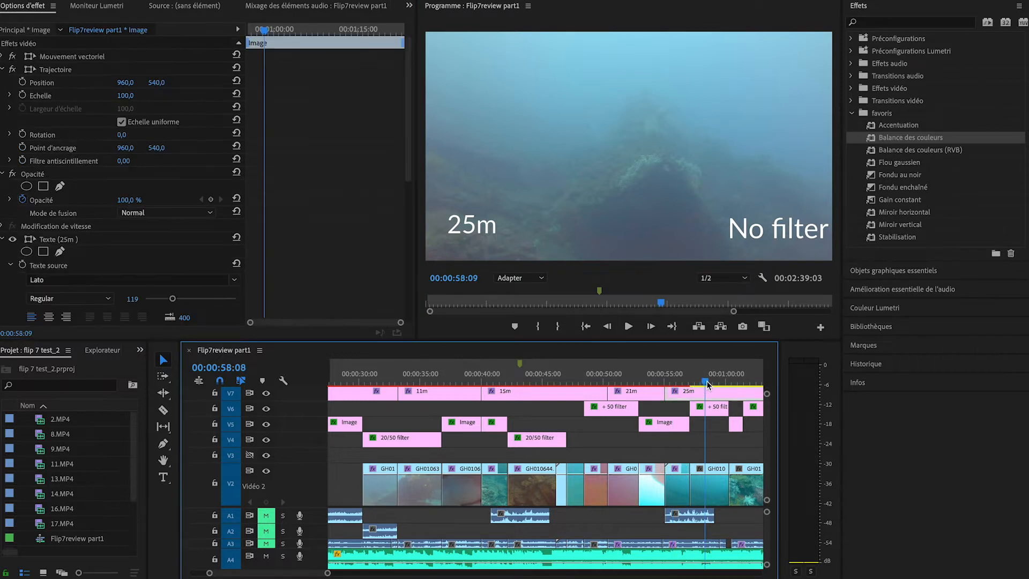
{"action": "left_click_drag", "start_coordinate": [708, 381], "coordinate": [720, 383]}
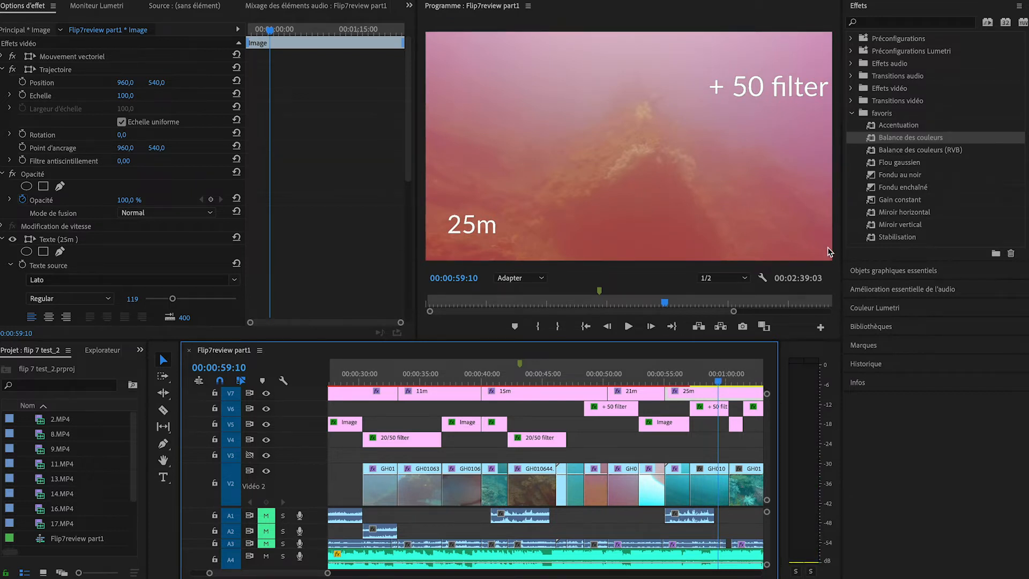
{"action": "left_click_drag", "start_coordinate": [897, 141], "coordinate": [708, 485]}
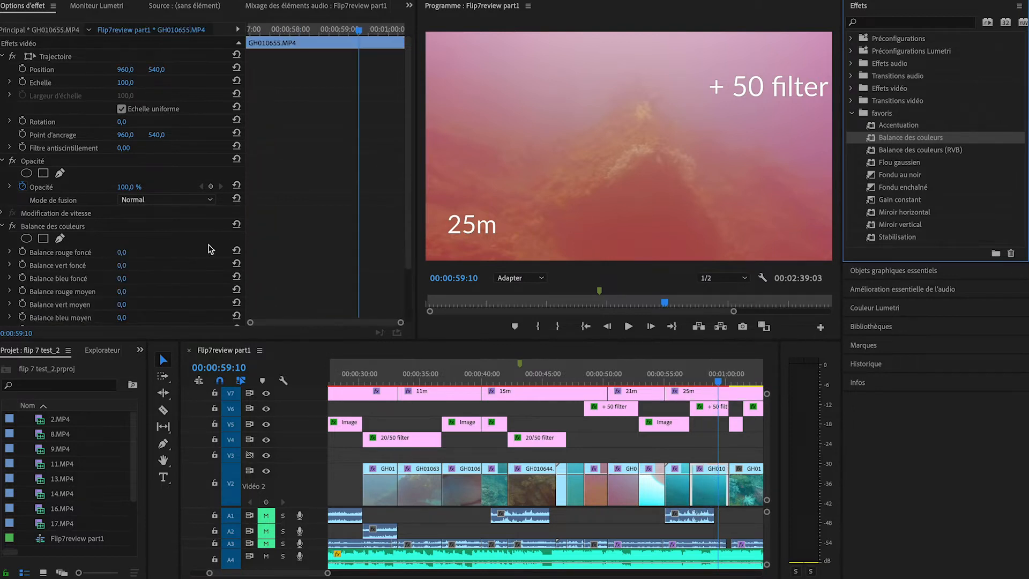
{"action": "left_click_drag", "start_coordinate": [123, 252], "coordinate": [90, 251]}
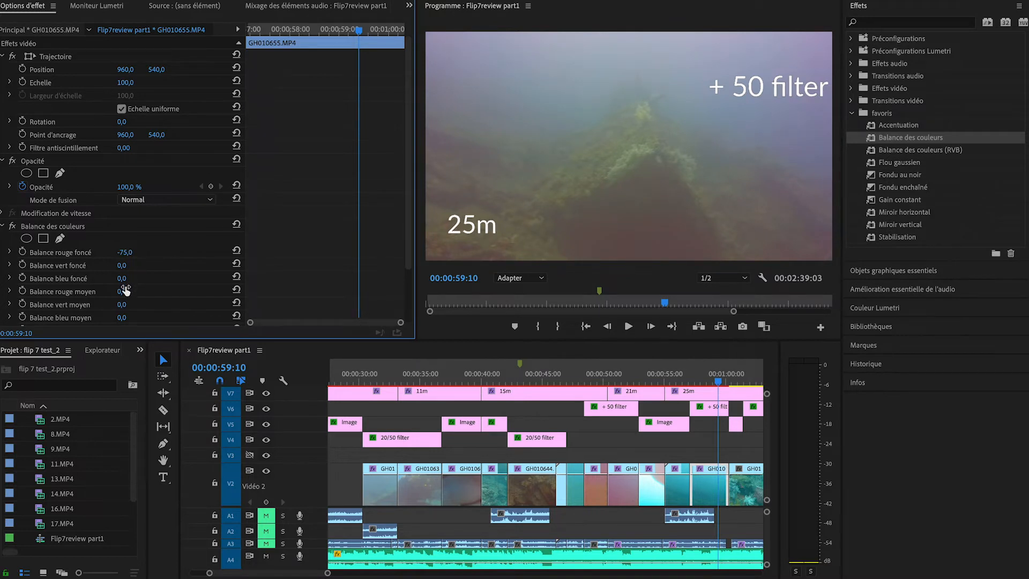
{"action": "left_click_drag", "start_coordinate": [126, 290], "coordinate": [142, 290]}
{"action": "left_click_drag", "start_coordinate": [122, 277], "coordinate": [133, 277]}
{"action": "scroll", "coordinate": [134, 278], "scroll_direction": "down", "scroll_amount": 3}
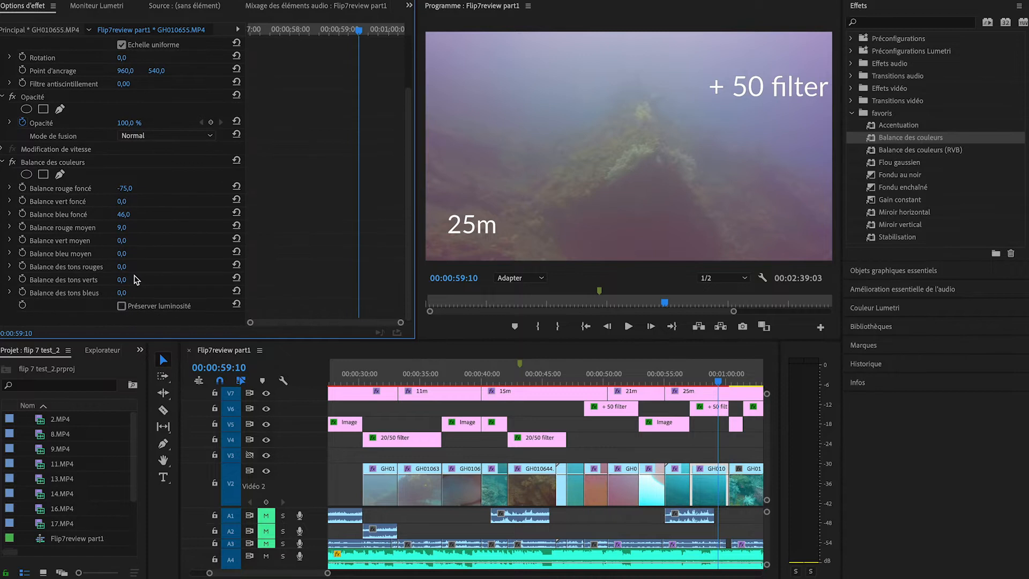
{"action": "left_click_drag", "start_coordinate": [121, 253], "coordinate": [158, 244]}
Step: Check the 25m No filter part, and set Balance des tons rouges to -52 on GH010655's + 50 filter part
{"action": "left_click", "coordinate": [673, 371]}
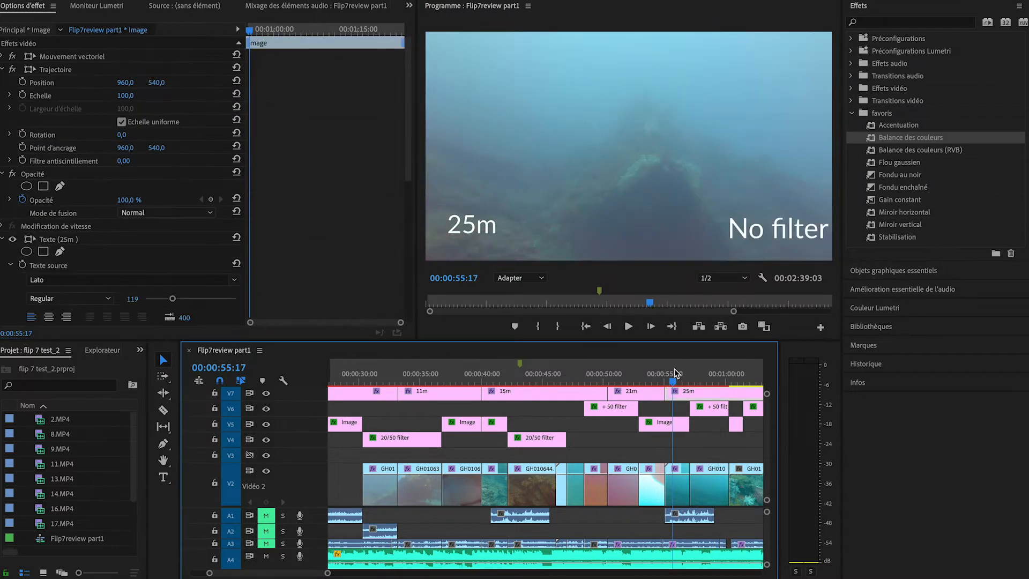
{"action": "left_click", "coordinate": [708, 370]}
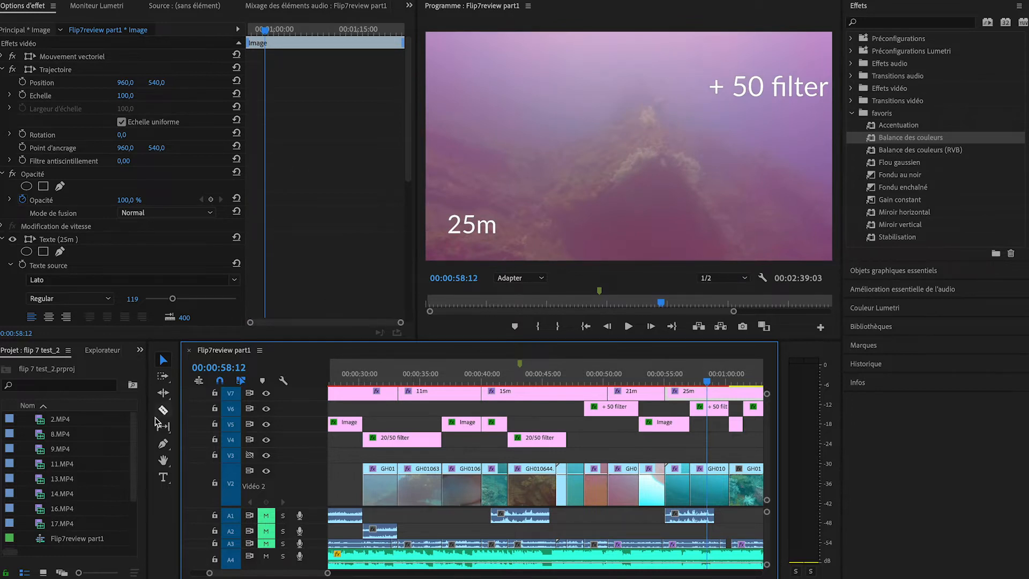
{"action": "scroll", "coordinate": [206, 265], "scroll_direction": "down", "scroll_amount": 10}
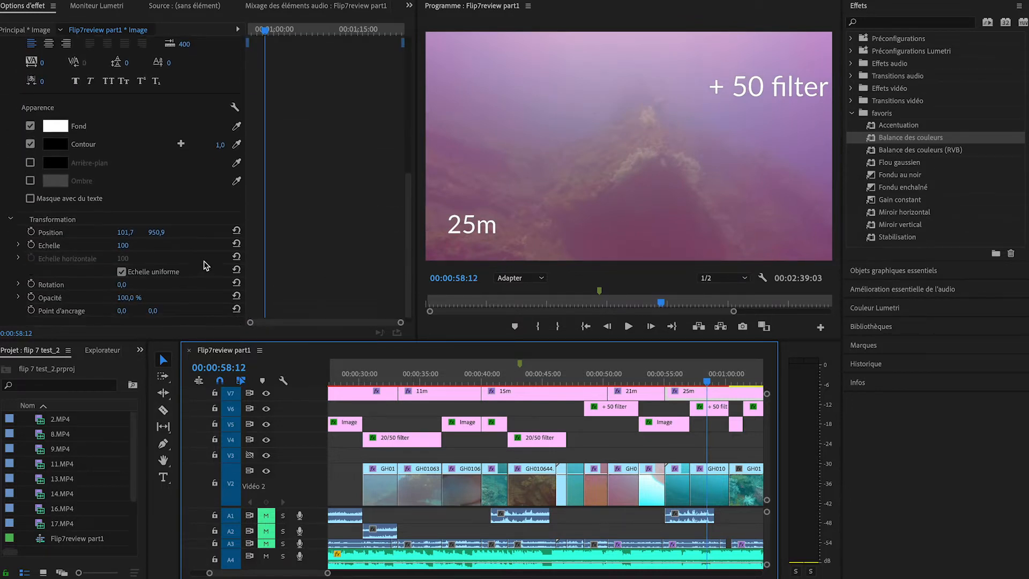
{"action": "left_click", "coordinate": [700, 481]}
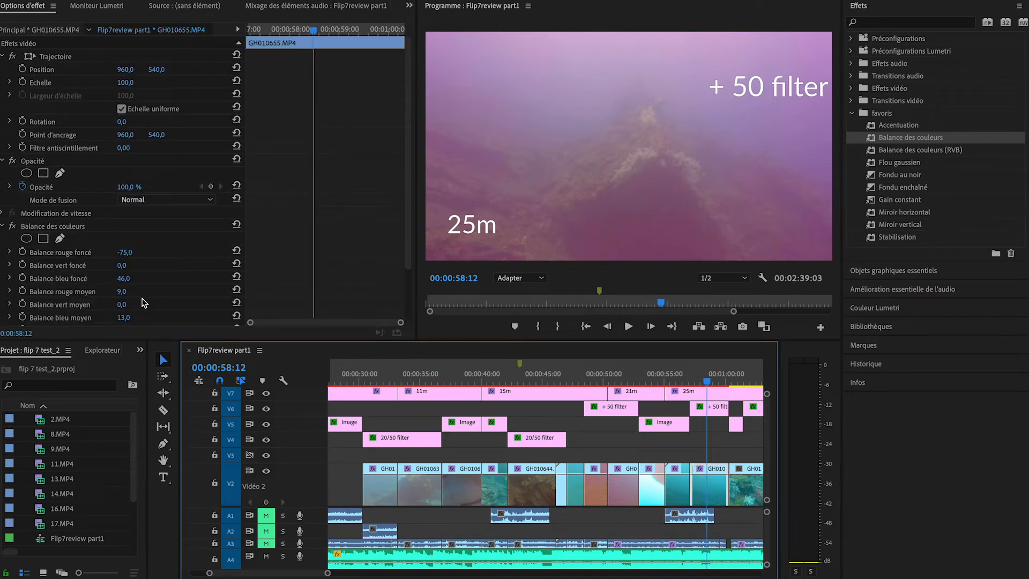
{"action": "scroll", "coordinate": [195, 294], "scroll_direction": "down", "scroll_amount": 3}
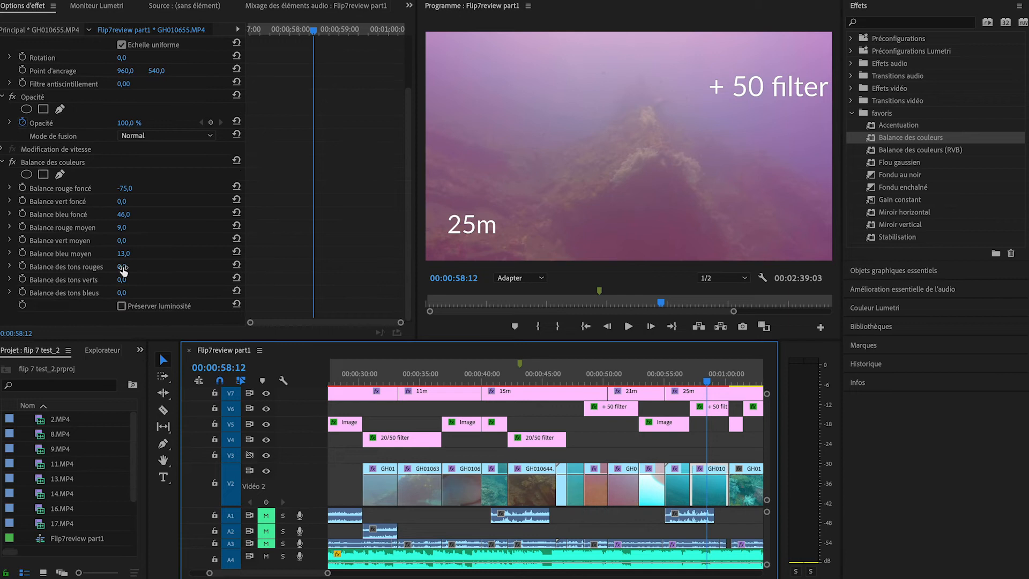
{"action": "left_click_drag", "start_coordinate": [123, 268], "coordinate": [111, 267]}
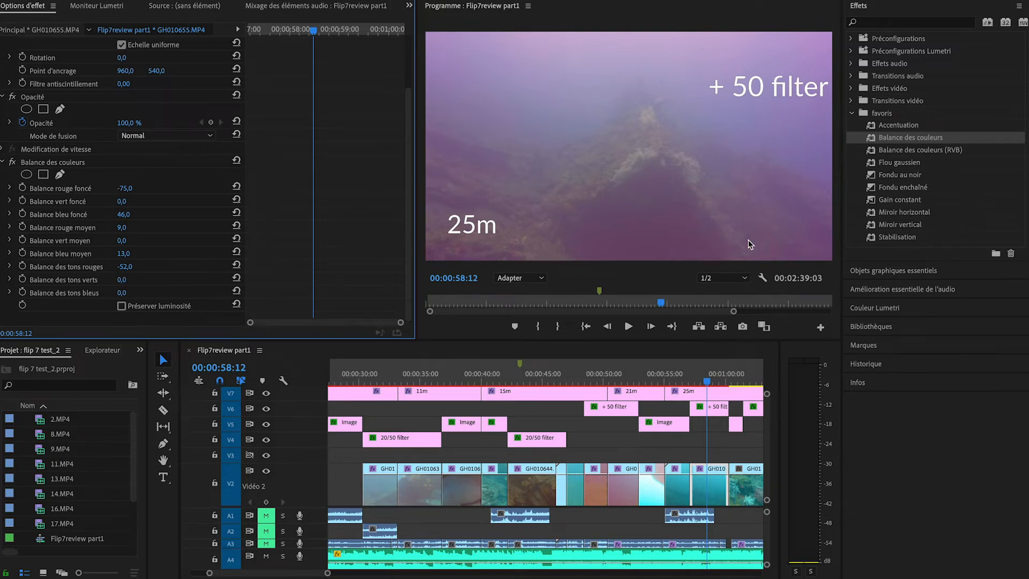
Step: Set Balance des tons rouges to 29 and Balance des tons bleus to 23 on GH010655's No filter part
{"action": "left_click", "coordinate": [677, 378]}
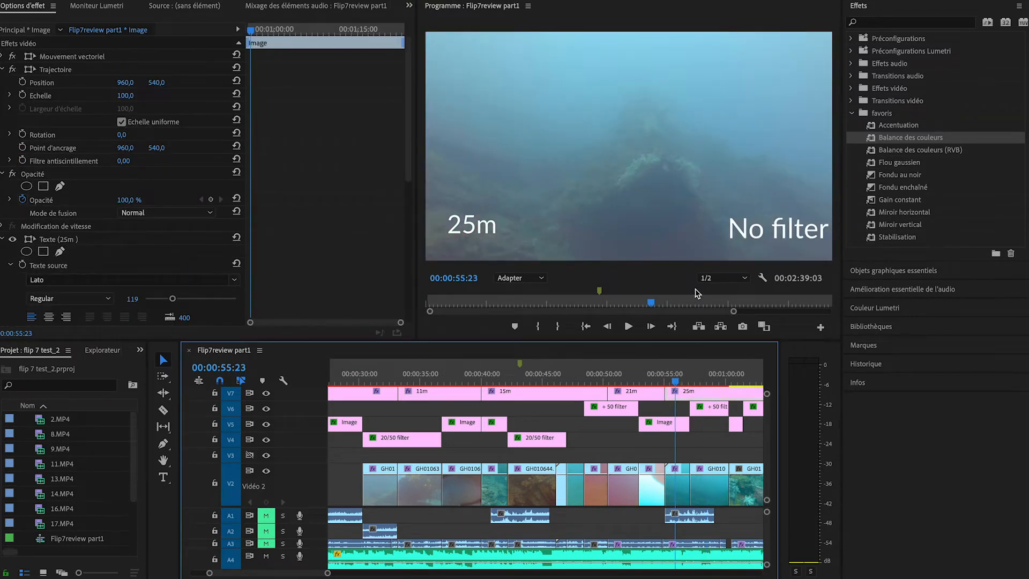
{"action": "left_click", "coordinate": [681, 480]}
{"action": "scroll", "coordinate": [270, 237], "scroll_direction": "down", "scroll_amount": 2}
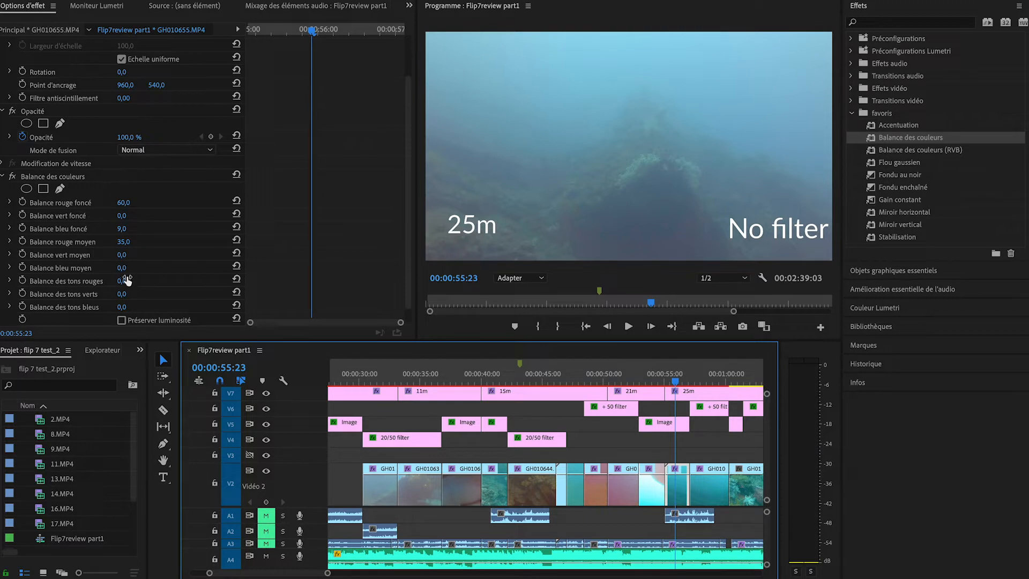
{"action": "left_click_drag", "start_coordinate": [126, 280], "coordinate": [146, 280]}
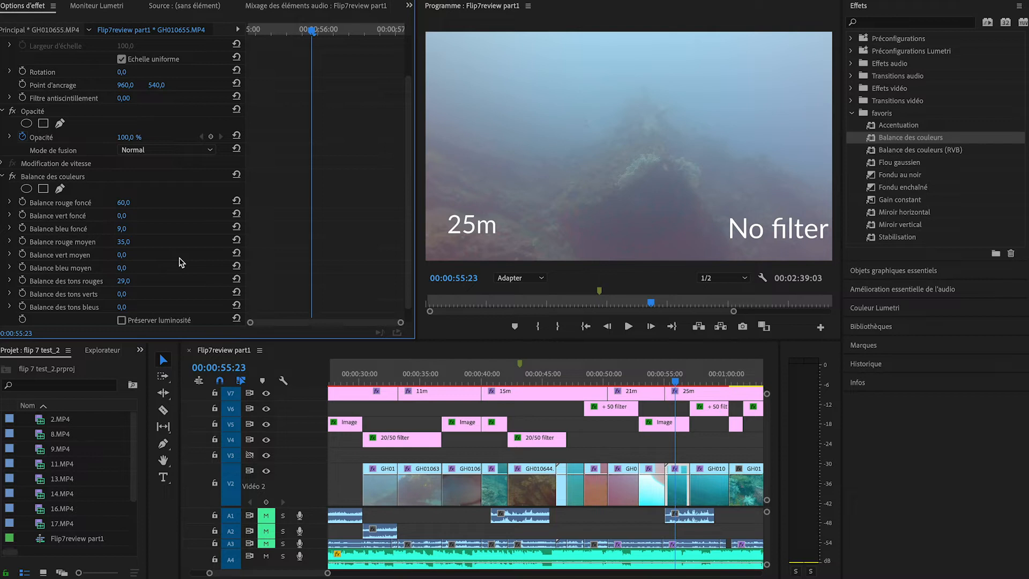
{"action": "scroll", "coordinate": [181, 262], "scroll_direction": "down", "scroll_amount": 1}
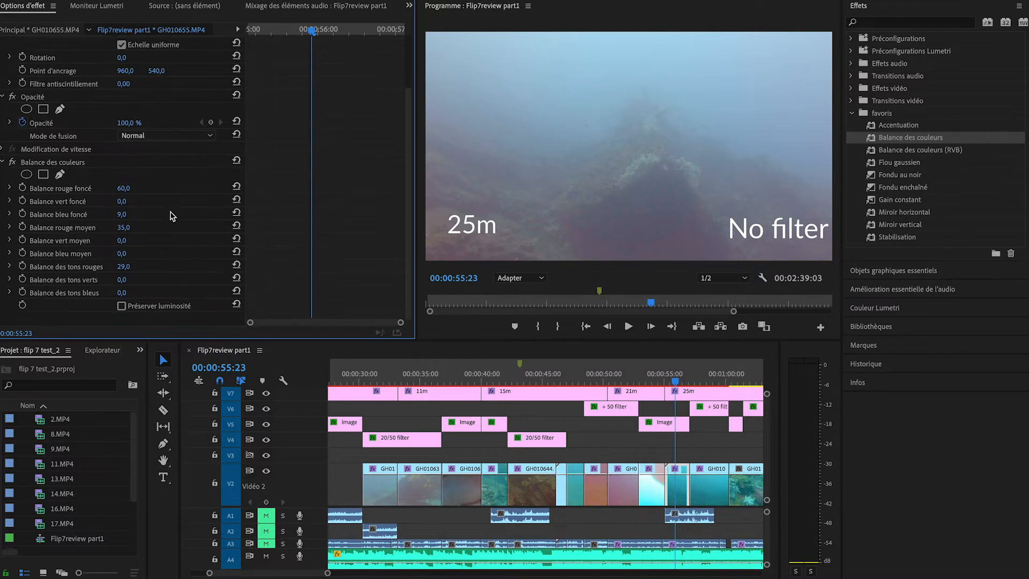
{"action": "left_click_drag", "start_coordinate": [122, 292], "coordinate": [146, 292]}
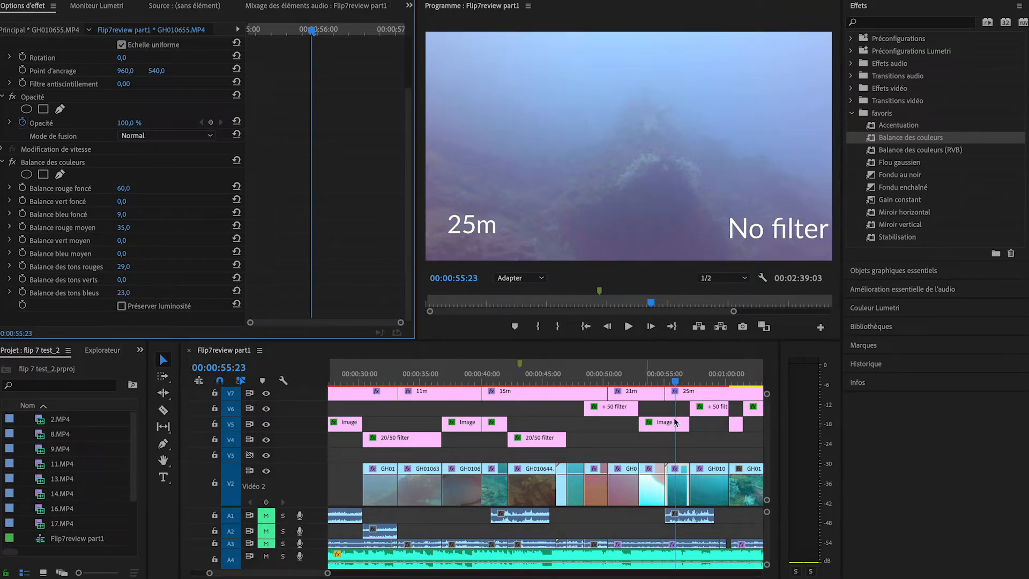
Step: Compare the corrected No filter and + 50 filter parts of the 25m clip GH010655
{"action": "left_click", "coordinate": [710, 378]}
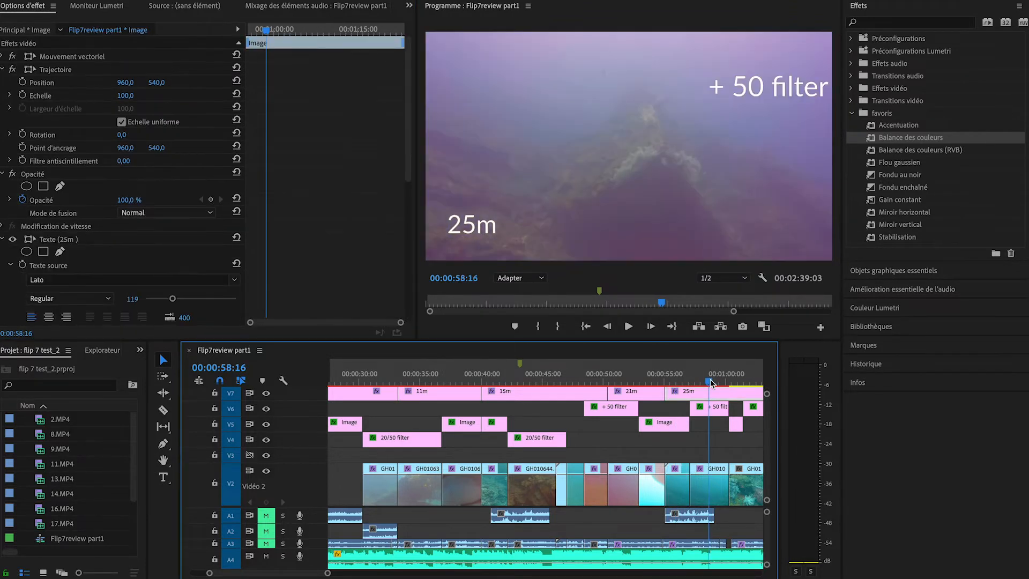
{"action": "left_click", "coordinate": [693, 378]}
{"action": "left_click", "coordinate": [674, 381]}
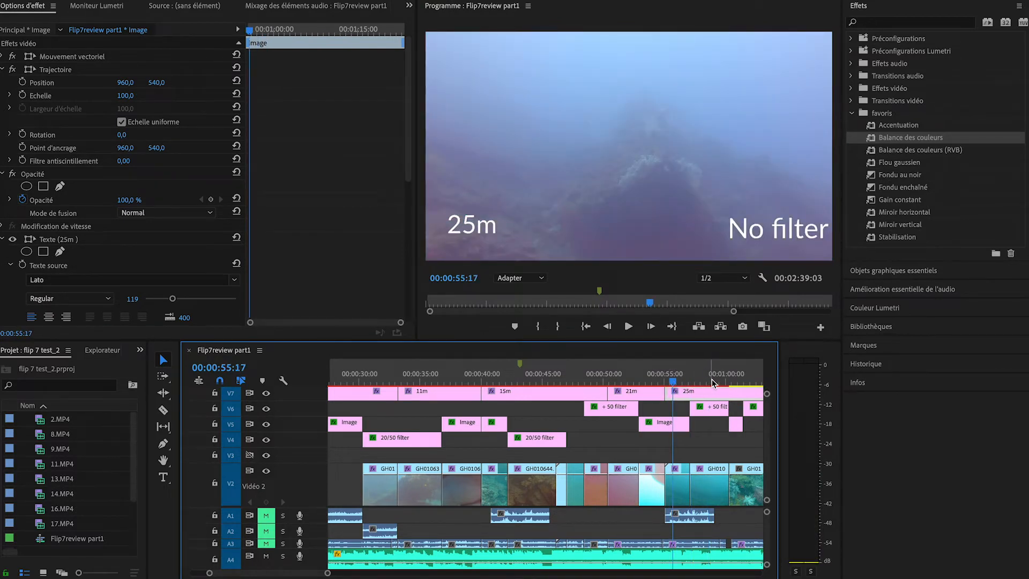
{"action": "left_click", "coordinate": [711, 378]}
{"action": "left_click", "coordinate": [683, 380]}
{"action": "left_click", "coordinate": [706, 379]}
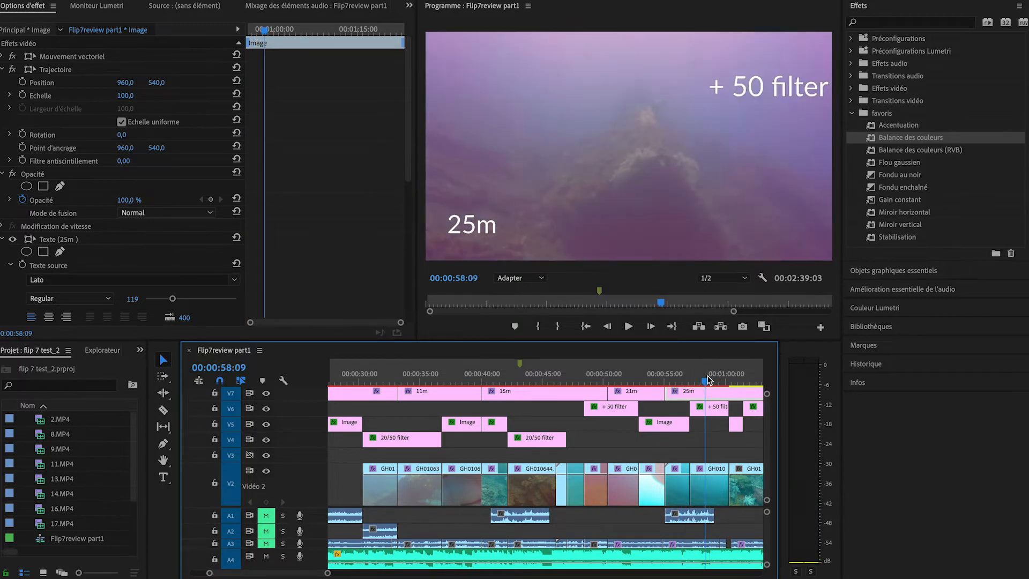
{"action": "left_click", "coordinate": [679, 381]}
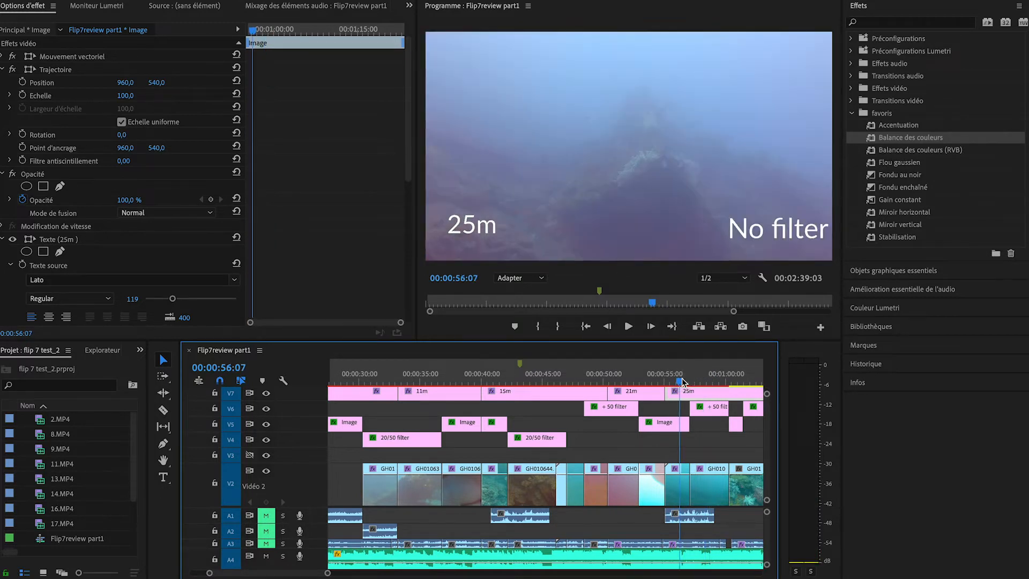
{"action": "left_click", "coordinate": [710, 380]}
{"action": "left_click", "coordinate": [678, 381]}
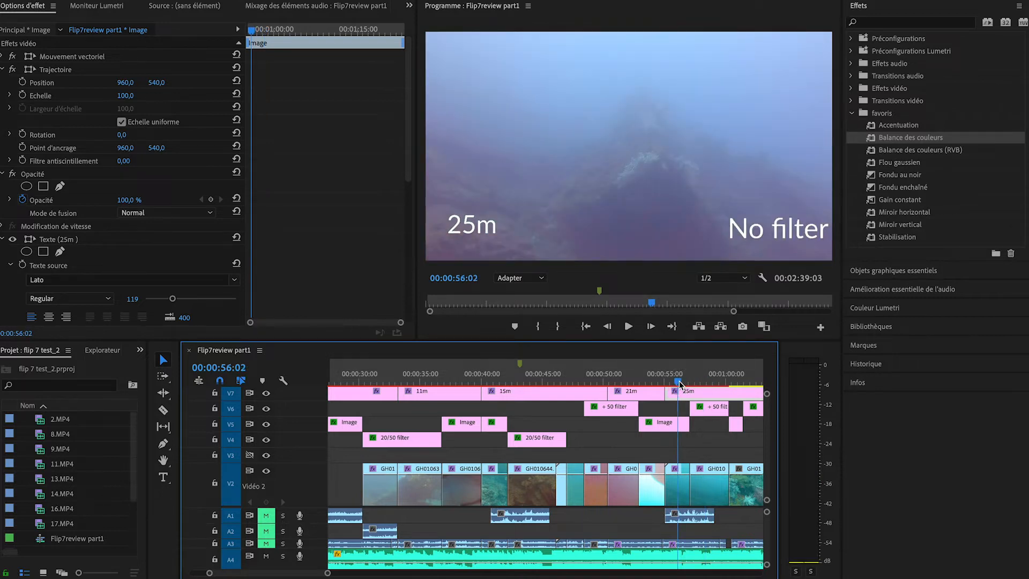
Step: Split the 25m clip GH010657 on track V2 where the + 50 filter title begins, and select its No filter part
{"action": "scroll", "coordinate": [663, 435], "scroll_direction": "down", "scroll_amount": 5}
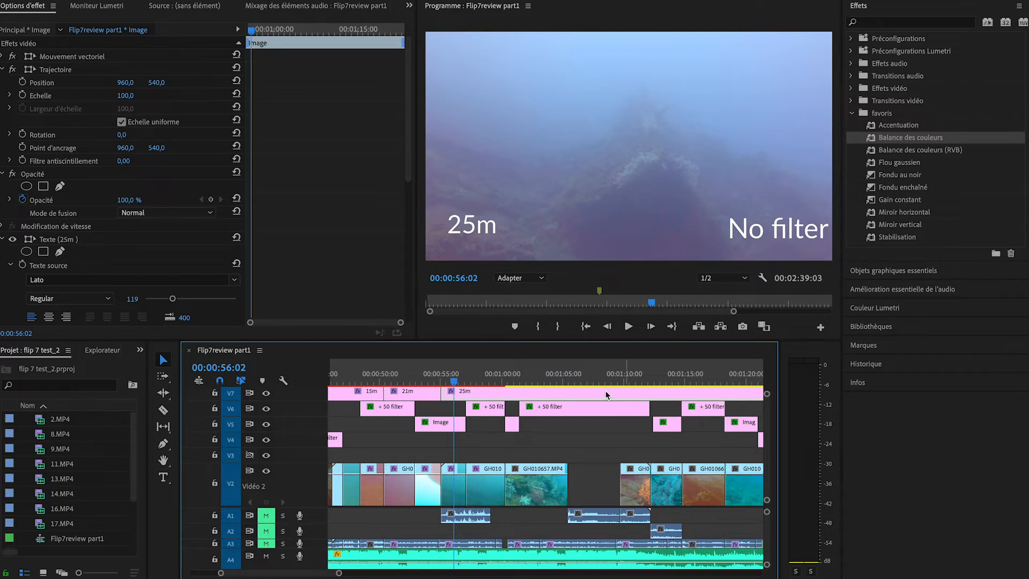
{"action": "key", "text": "c"}
{"action": "left_click", "coordinate": [521, 487]}
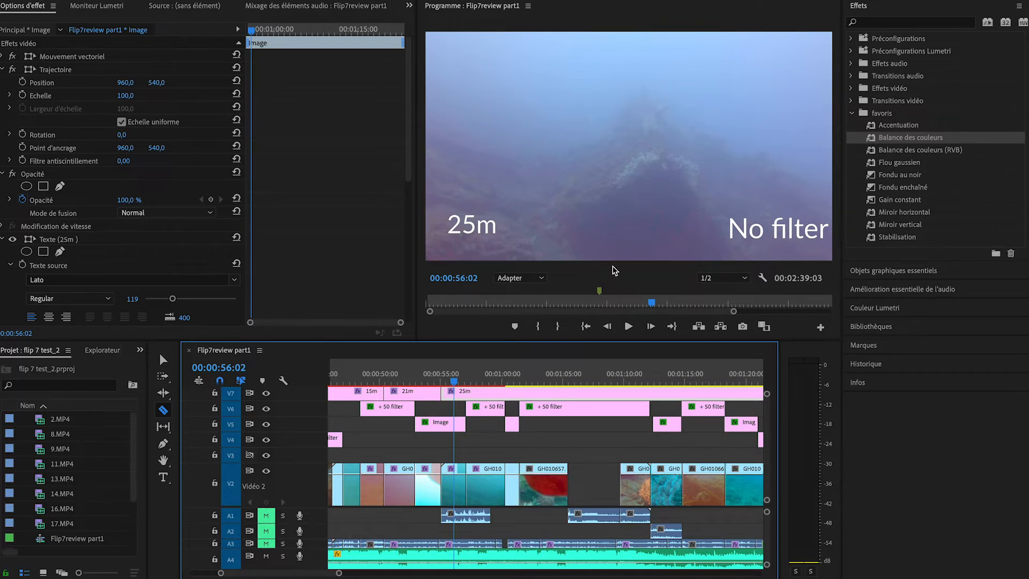
{"action": "key", "text": "v"}
{"action": "left_click", "coordinate": [492, 483]}
{"action": "left_click", "coordinate": [481, 382]}
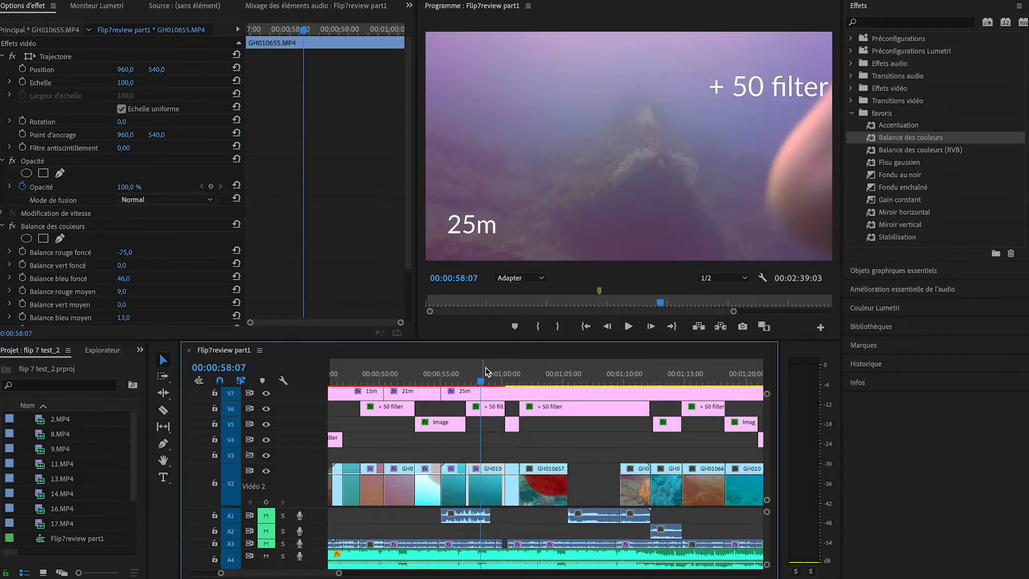
{"action": "left_click", "coordinate": [515, 481]}
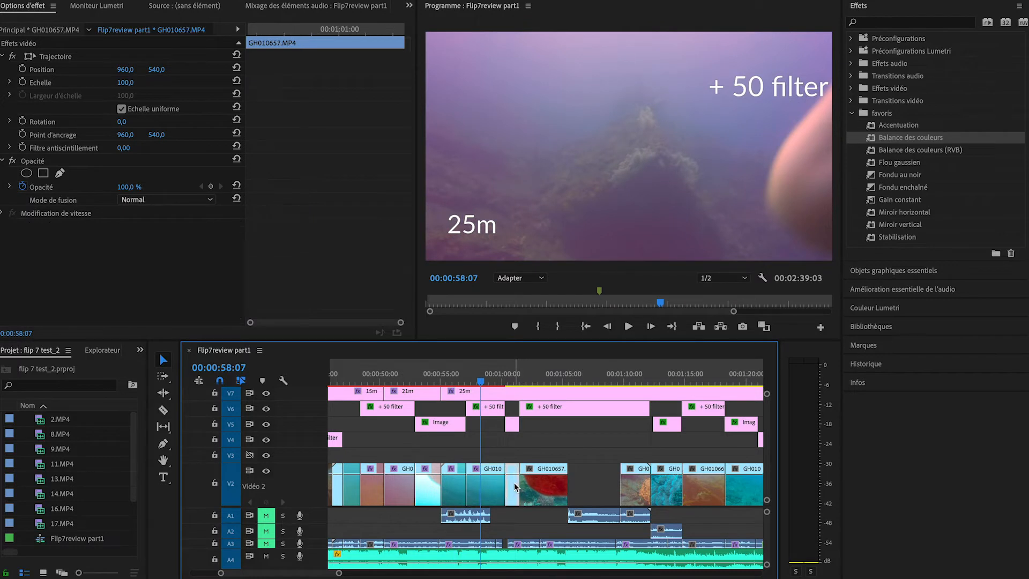
{"action": "left_click", "coordinate": [509, 381]}
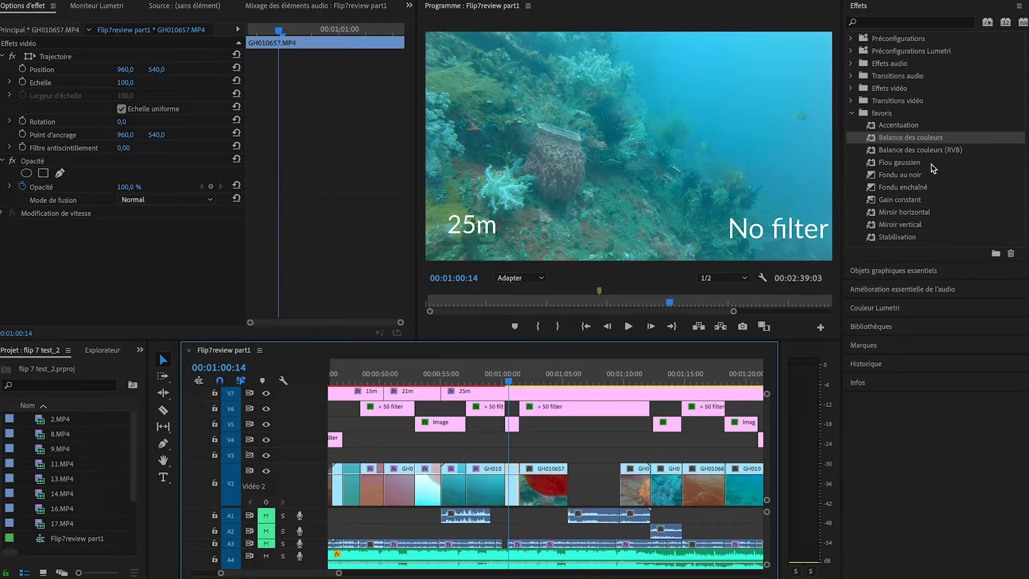
{"action": "left_click_drag", "start_coordinate": [911, 152], "coordinate": [515, 459]}
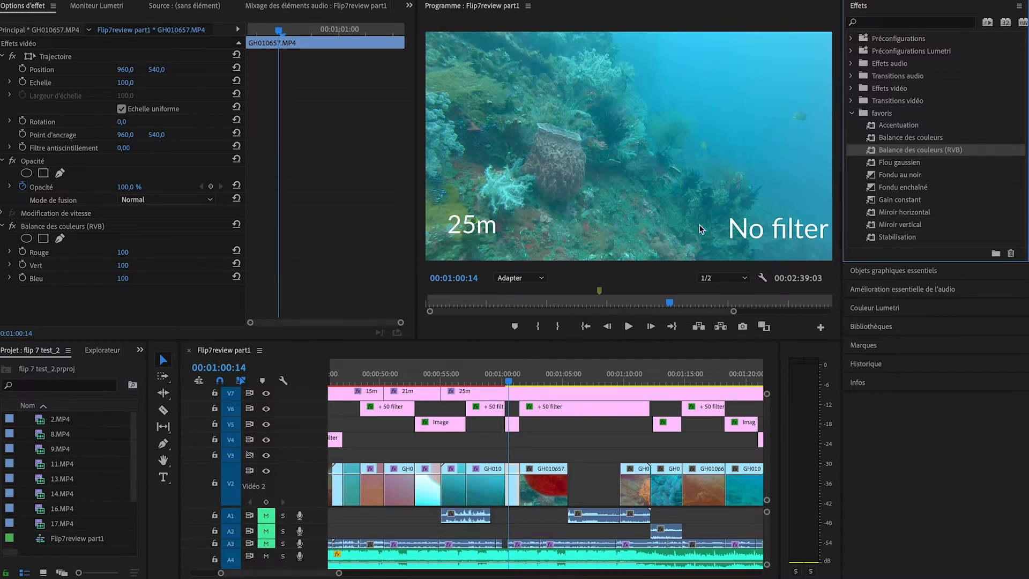
{"action": "left_click", "coordinate": [67, 230]}
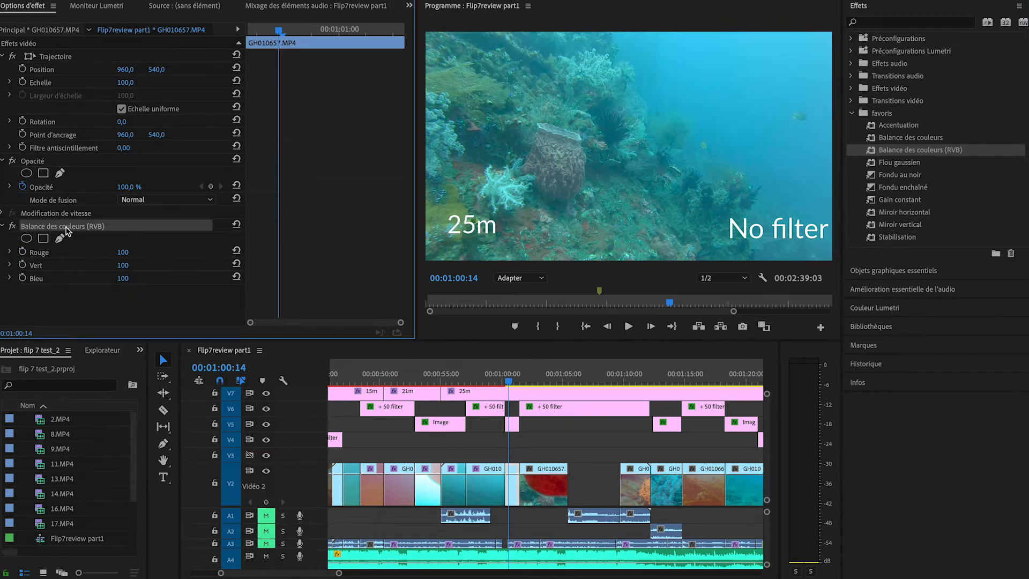
{"action": "key", "text": "Delete"}
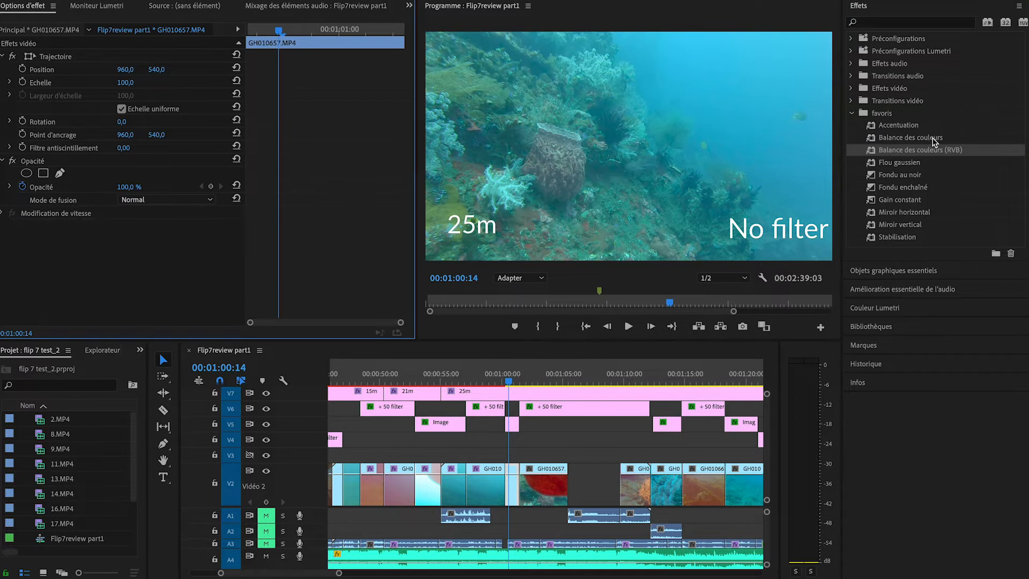
Step: Apply Balance des couleurs to GH010657's No filter part with Balance rouge foncé 29, bleu foncé 53, rouge moyen 33 and bleu moyen 19
{"action": "left_click_drag", "start_coordinate": [917, 141], "coordinate": [142, 266]}
{"action": "scroll", "coordinate": [182, 260], "scroll_direction": "down", "scroll_amount": 5}
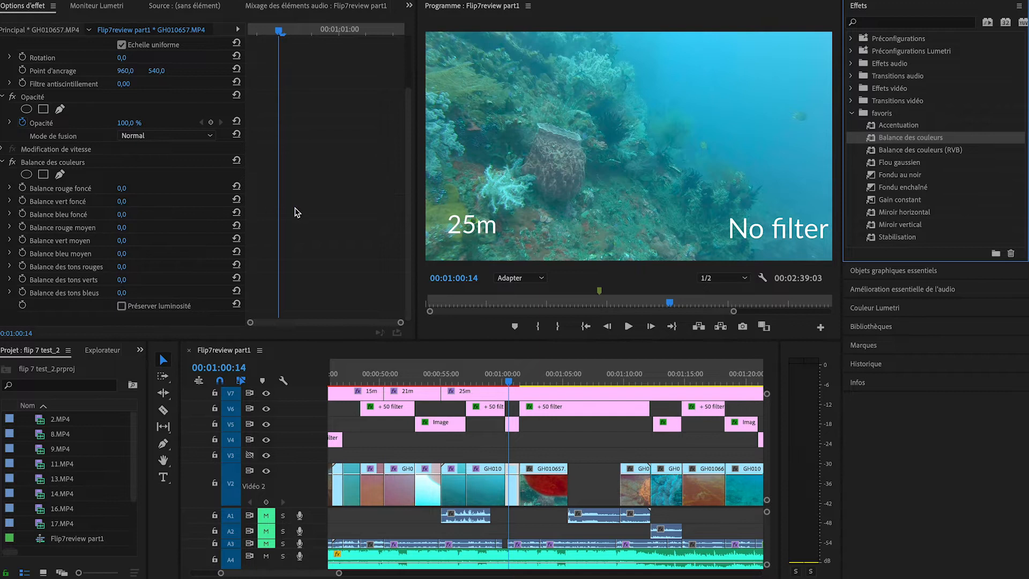
{"action": "left_click_drag", "start_coordinate": [122, 188], "coordinate": [133, 188]}
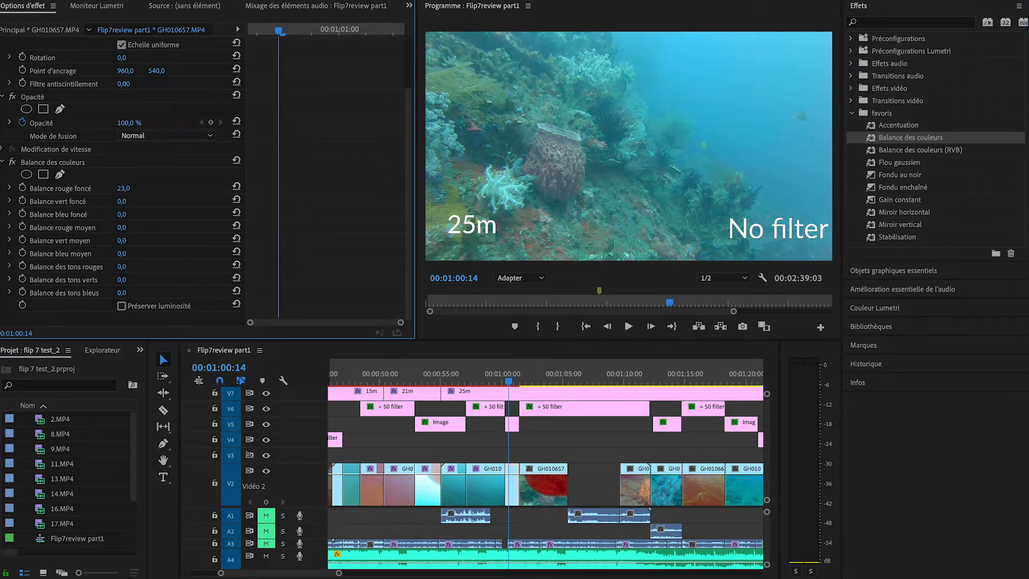
{"action": "left_click_drag", "start_coordinate": [124, 188], "coordinate": [128, 188]}
{"action": "left_click_drag", "start_coordinate": [123, 227], "coordinate": [152, 227]}
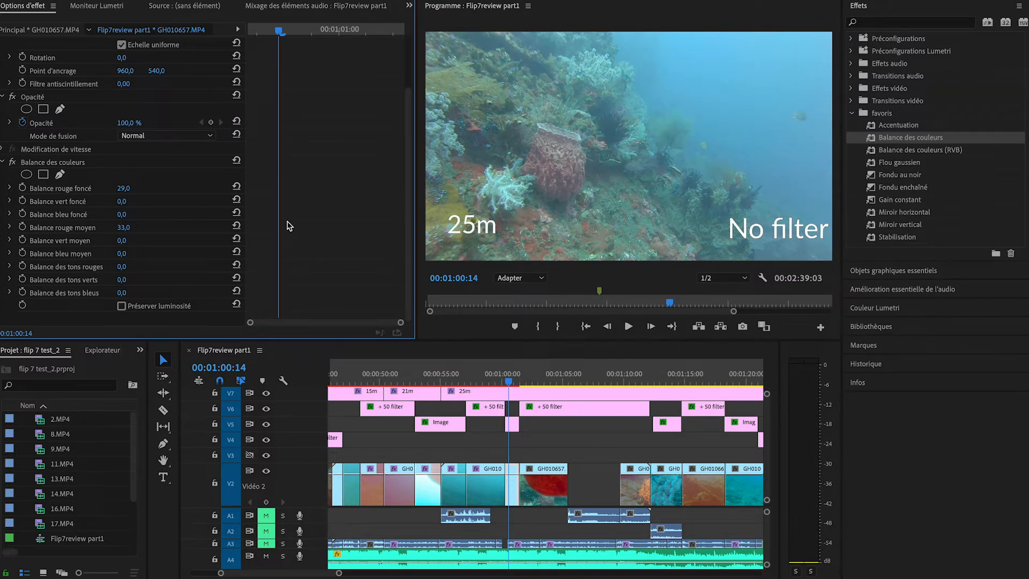
{"action": "left_click_drag", "start_coordinate": [121, 215], "coordinate": [136, 215]}
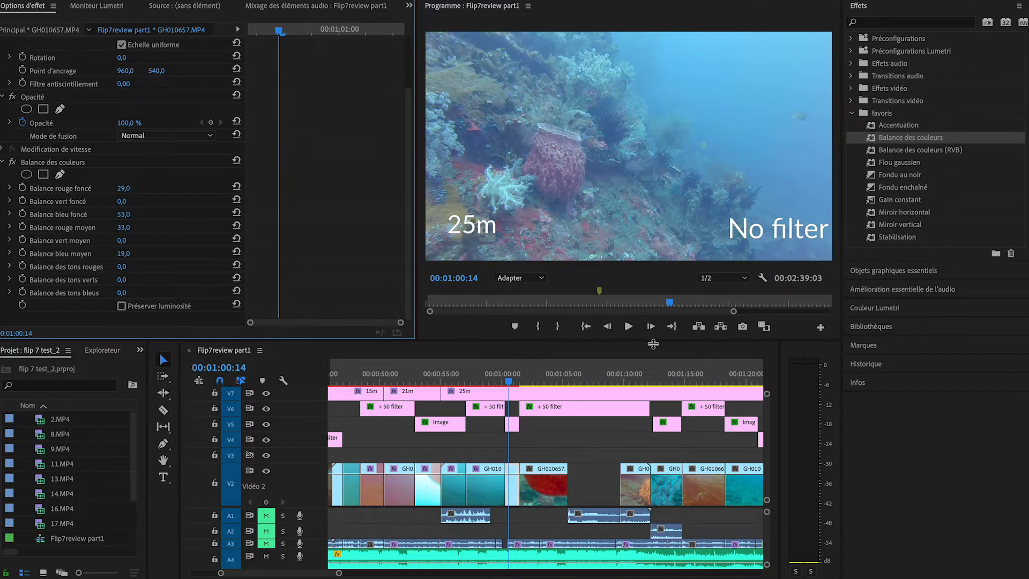
Step: Apply Balance des couleurs to GH010657's + 50 filter part with Balance rouge foncé -99, rouge moyen -3 and tons rouges -53
{"action": "left_click", "coordinate": [541, 382]}
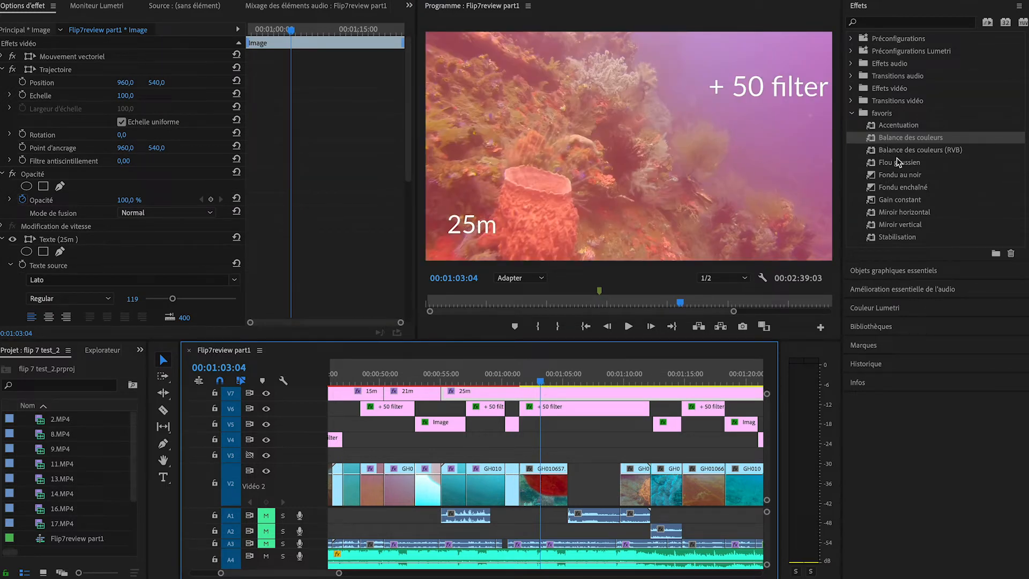
{"action": "left_click_drag", "start_coordinate": [887, 138], "coordinate": [557, 477]}
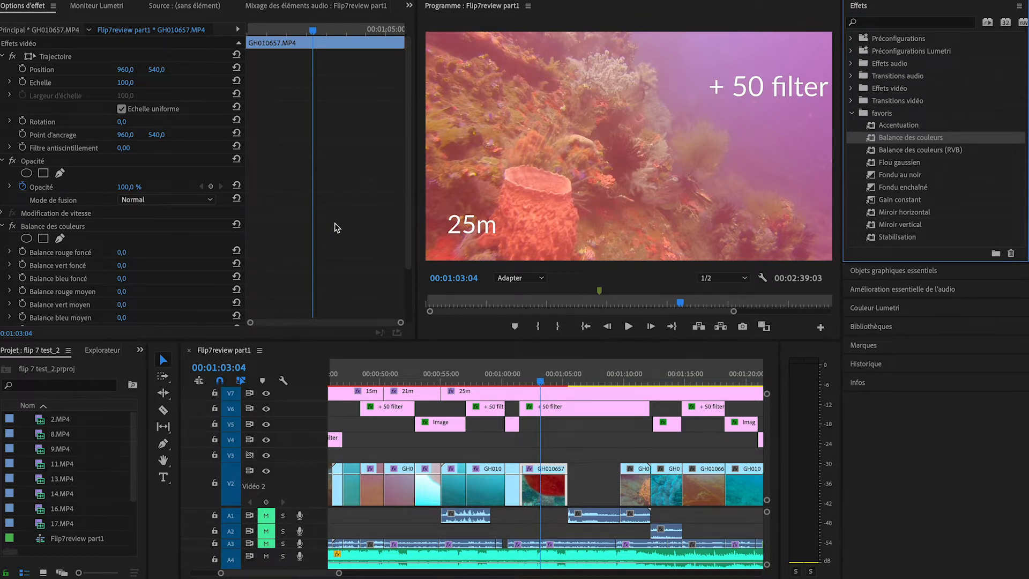
{"action": "scroll", "coordinate": [153, 273], "scroll_direction": "down", "scroll_amount": 2}
{"action": "left_click_drag", "start_coordinate": [127, 204], "coordinate": [107, 204]}
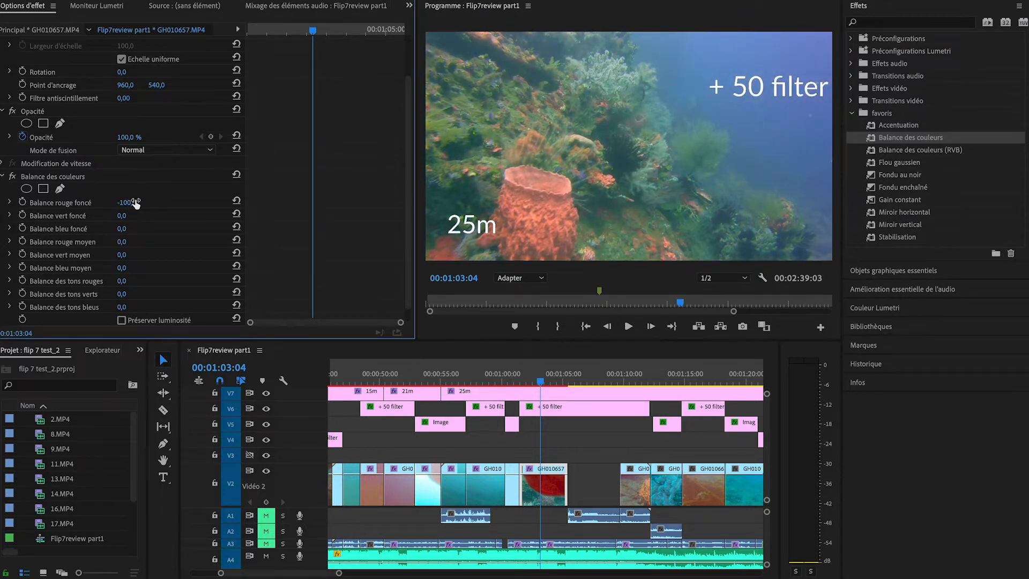
{"action": "scroll", "coordinate": [201, 255], "scroll_direction": "down", "scroll_amount": 1}
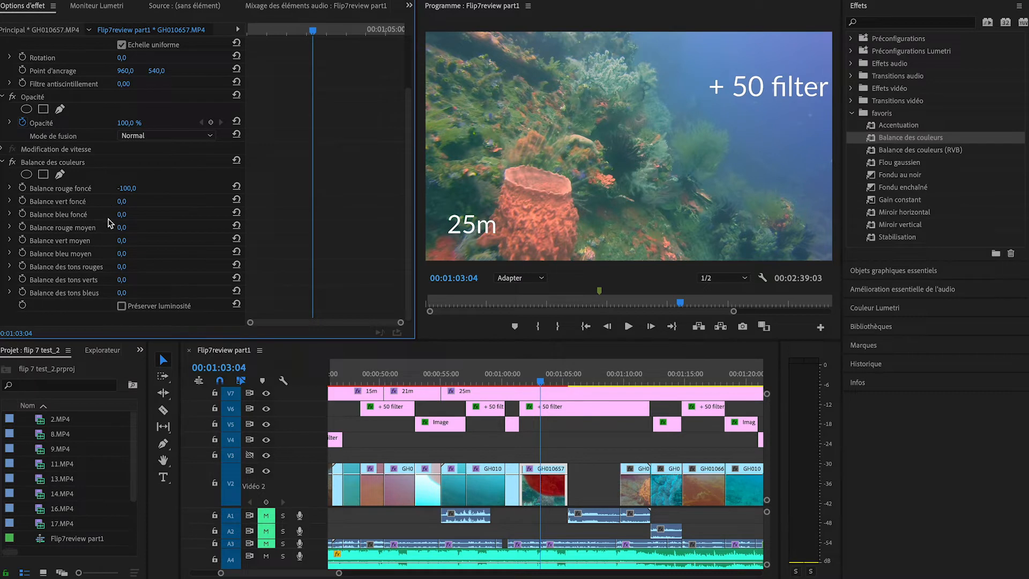
{"action": "mouse_move", "coordinate": [121, 227]}
{"action": "left_mouse_down"}
{"action": "mouse_move", "coordinate": [99, 227]}
{"action": "mouse_move", "coordinate": [125, 227]}
{"action": "mouse_move", "coordinate": [116, 227]}
{"action": "left_mouse_up"}
{"action": "left_click_drag", "start_coordinate": [127, 188], "coordinate": [133, 188]}
{"action": "left_click_drag", "start_coordinate": [123, 267], "coordinate": [109, 267]}
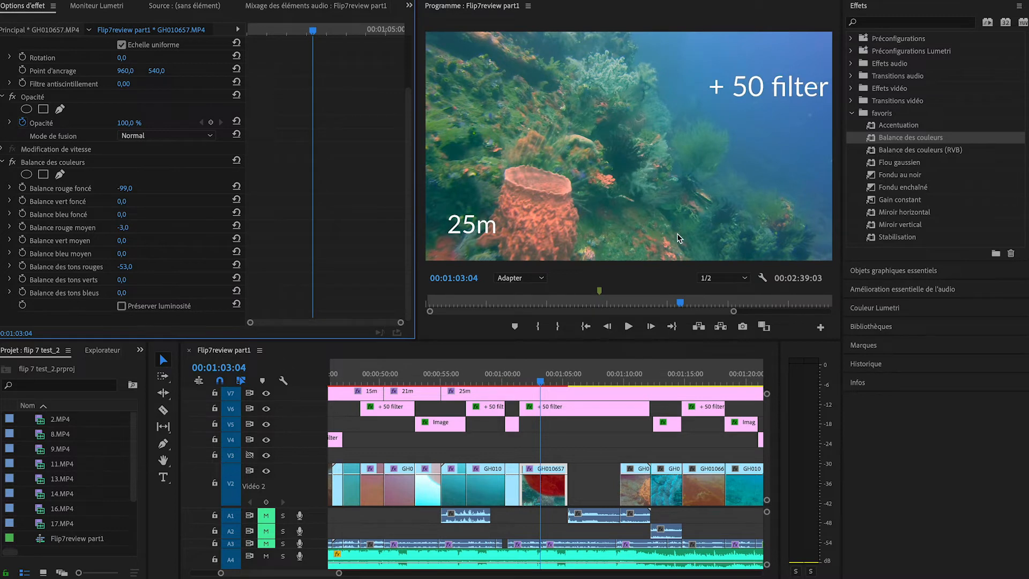
Step: Compare the corrected + 50 filter and No filter parts of GH010657, and review the + 50 filter part's Balance des couleurs settings
{"action": "left_click", "coordinate": [528, 380]}
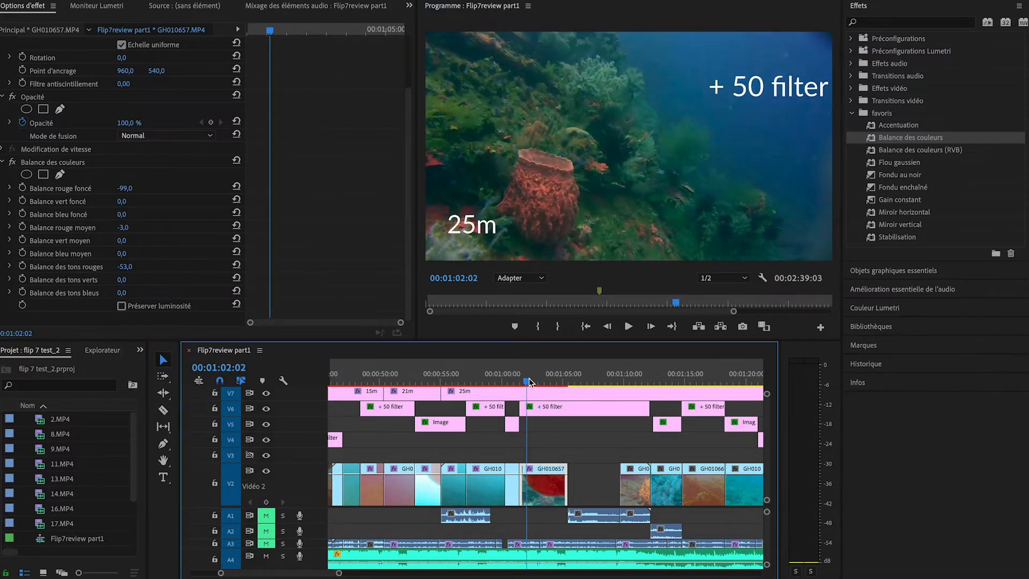
{"action": "left_click", "coordinate": [527, 383]}
{"action": "mouse_move", "coordinate": [527, 384]}
{"action": "left_mouse_down"}
{"action": "mouse_move", "coordinate": [553, 383]}
{"action": "mouse_move", "coordinate": [513, 381]}
{"action": "mouse_move", "coordinate": [547, 381]}
{"action": "left_mouse_up"}
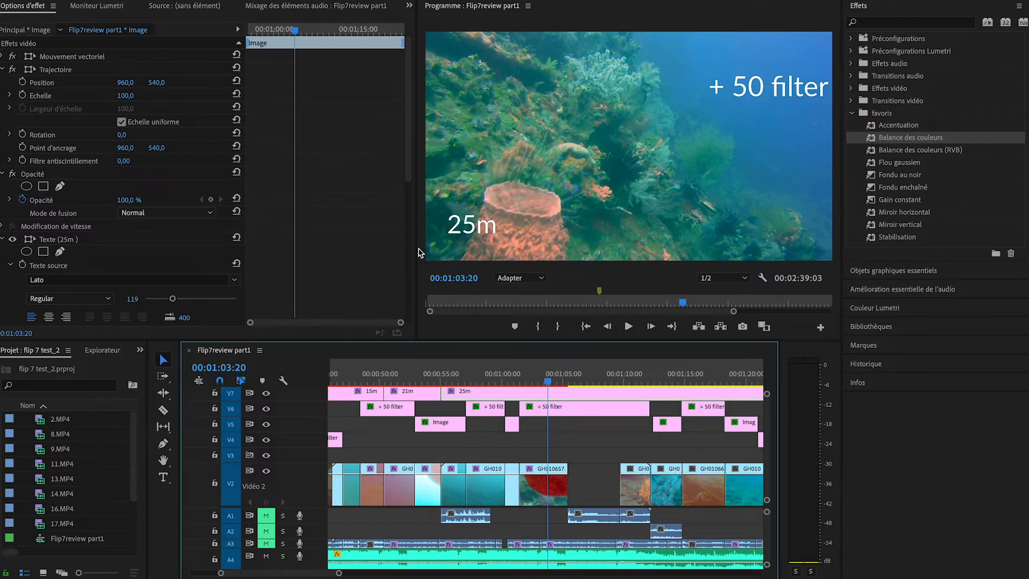
{"action": "left_click", "coordinate": [515, 383]}
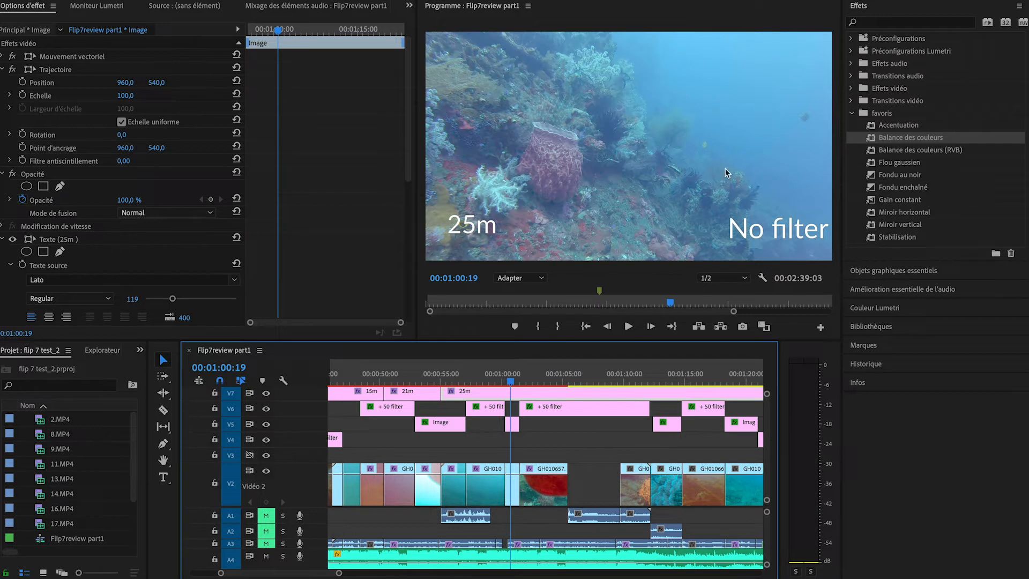
{"action": "left_click", "coordinate": [544, 381]}
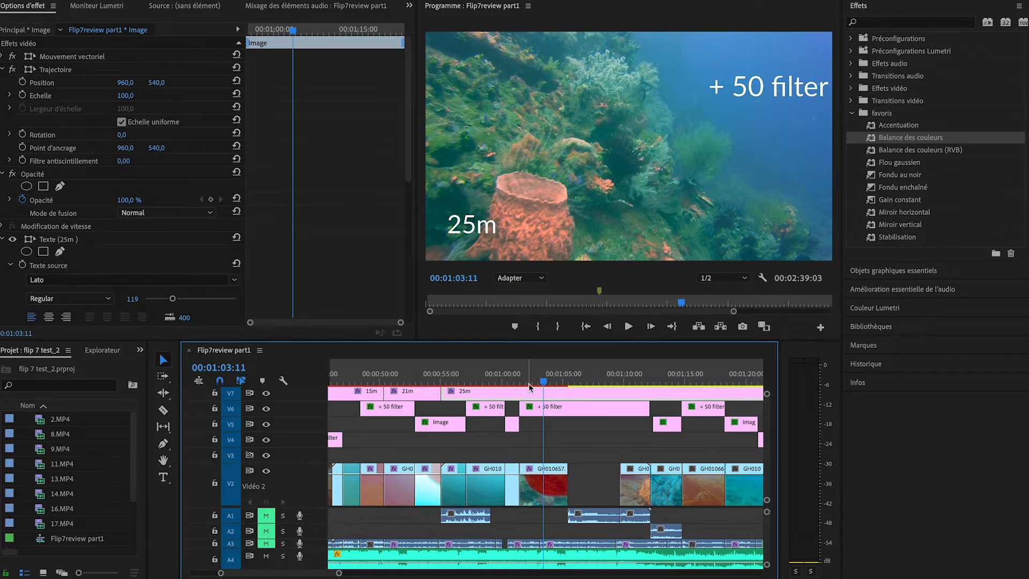
{"action": "left_click", "coordinate": [559, 485]}
{"action": "scroll", "coordinate": [244, 271], "scroll_direction": "down", "scroll_amount": 3}
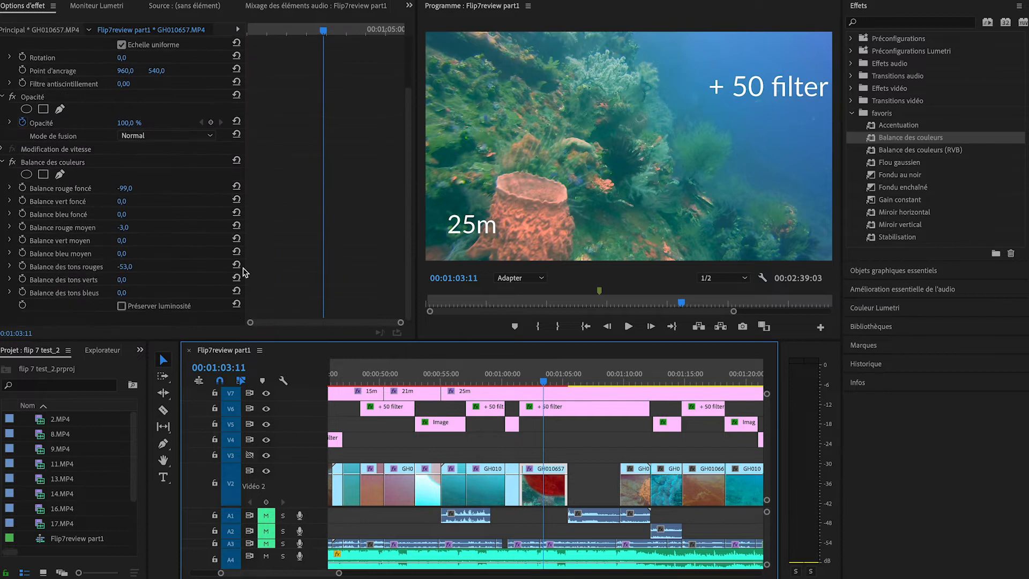
Step: Set Balance vert foncé to -26 and adjust Balance des tons verts on GH010657, comparing the result with the preceding No filter shot
{"action": "left_click", "coordinate": [120, 203]}
{"action": "left_click_drag", "start_coordinate": [121, 202], "coordinate": [103, 202]}
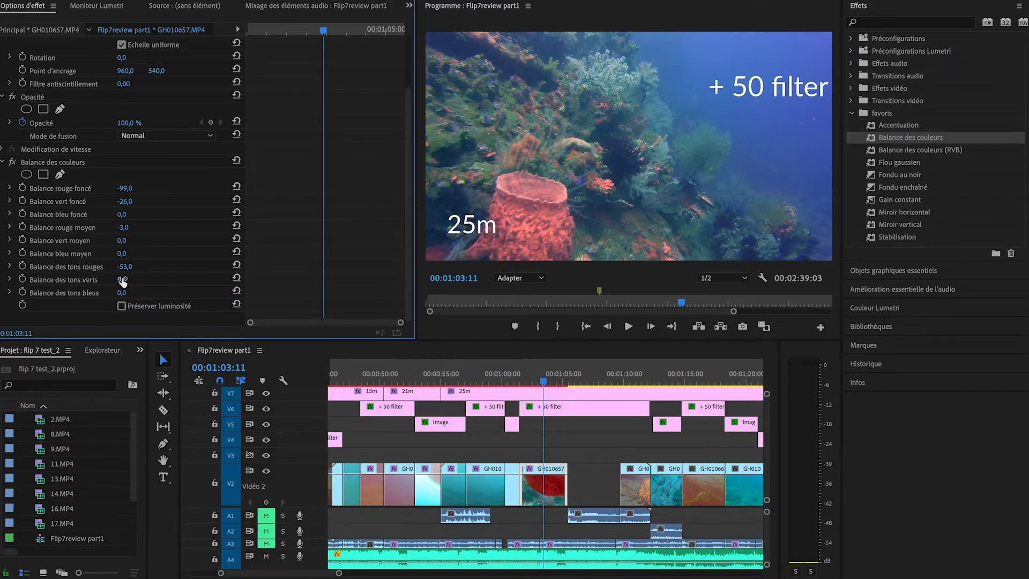
{"action": "mouse_move", "coordinate": [122, 281]}
{"action": "left_mouse_down"}
{"action": "mouse_move", "coordinate": [110, 281]}
{"action": "mouse_move", "coordinate": [129, 279]}
{"action": "left_mouse_up"}
{"action": "left_click", "coordinate": [516, 381]}
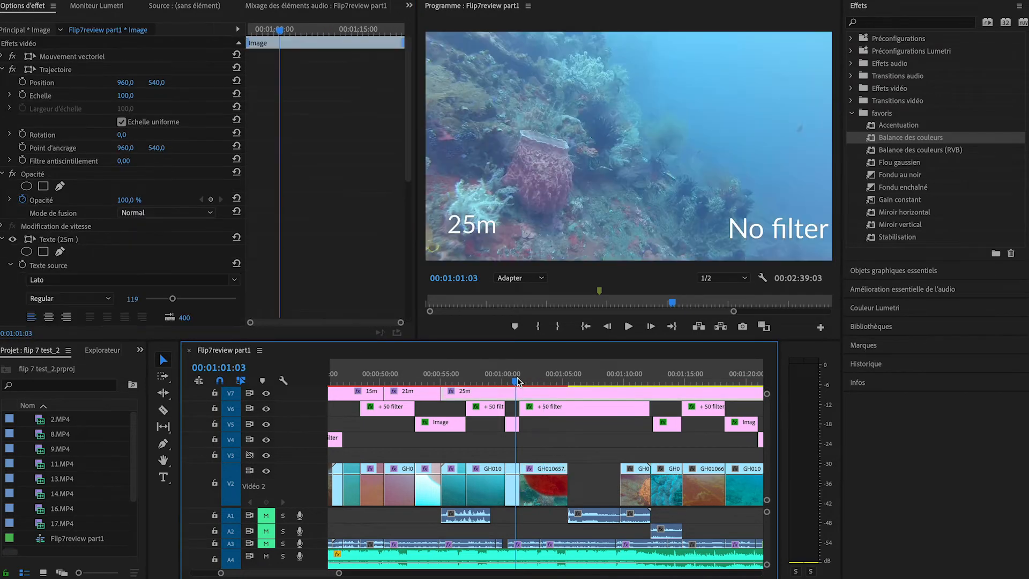
{"action": "left_click", "coordinate": [542, 381]}
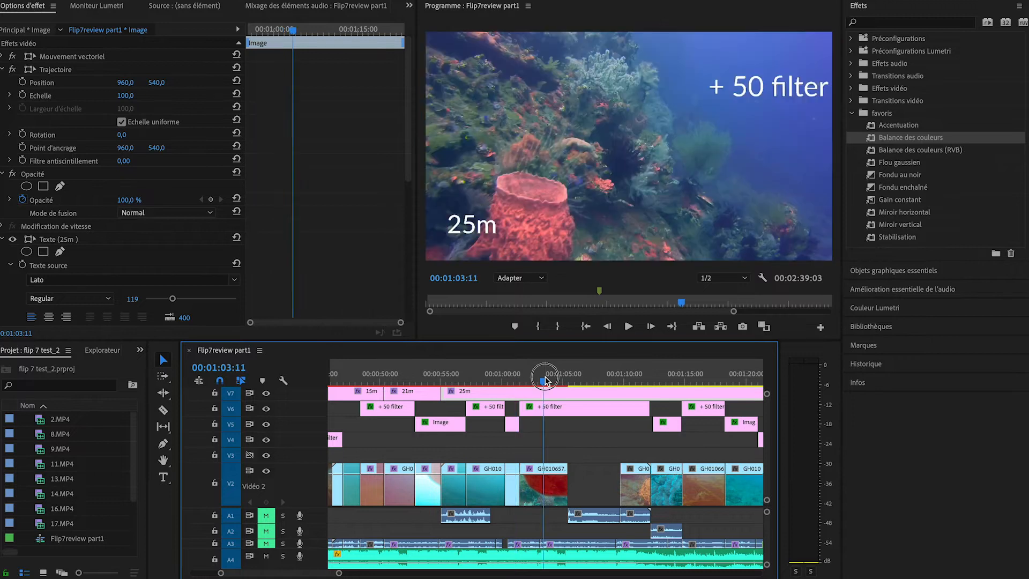
{"action": "left_click", "coordinate": [516, 381]}
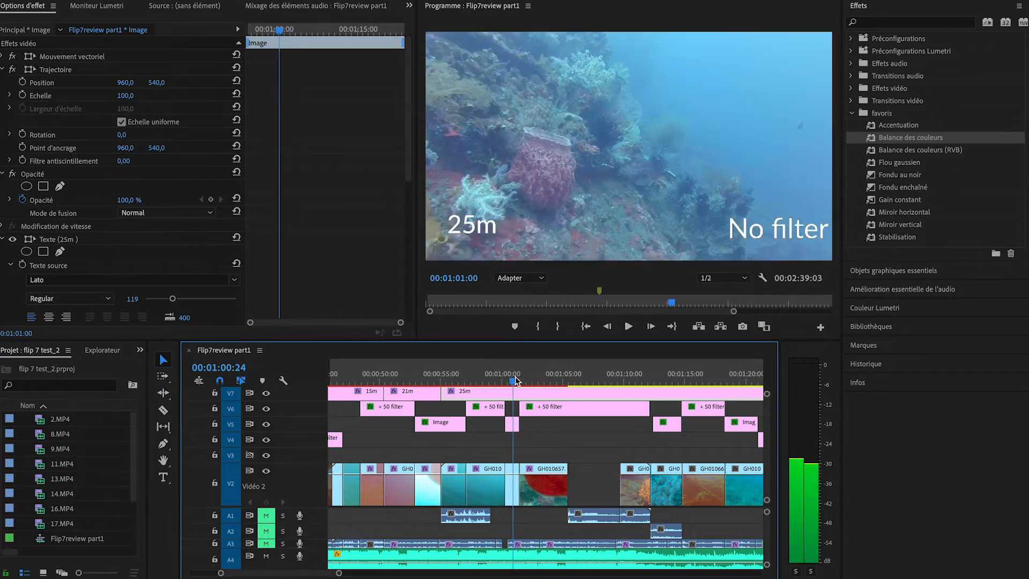
{"action": "left_click", "coordinate": [550, 380]}
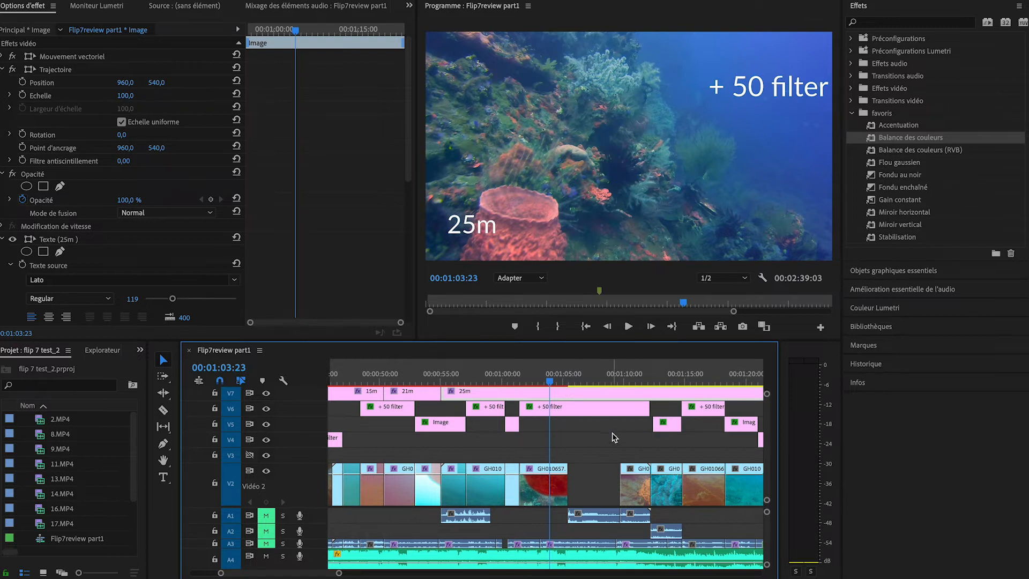
Step: Apply the Balance des couleurs effect to the GH010658 watch clip on V1, previewing the frame at 00:01:08:19
{"action": "scroll", "coordinate": [612, 432], "scroll_direction": "down", "scroll_amount": 1}
{"action": "left_click", "coordinate": [586, 378]}
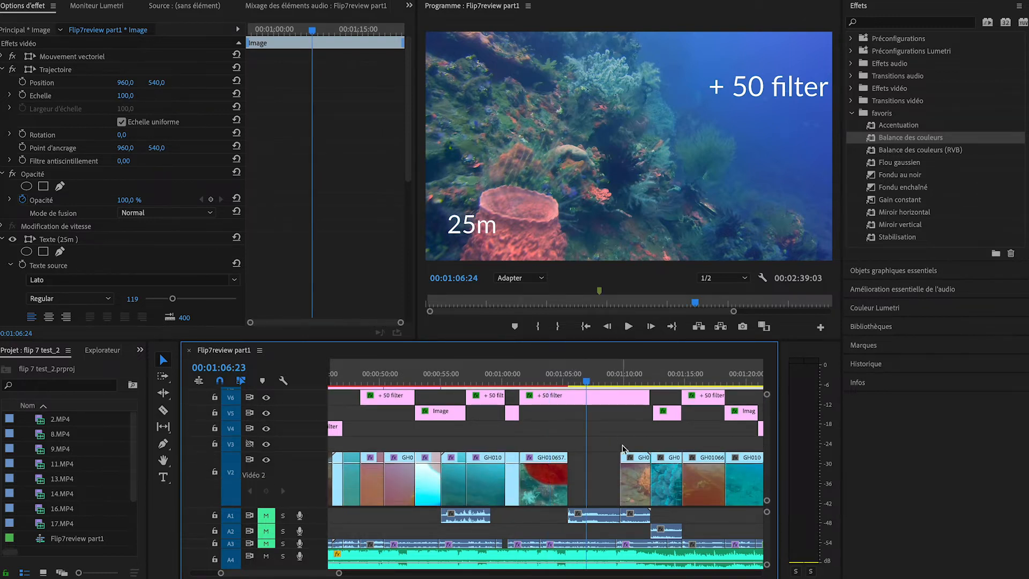
{"action": "scroll", "coordinate": [624, 454], "scroll_direction": "down", "scroll_amount": 1}
{"action": "left_click", "coordinate": [602, 378]}
{"action": "left_click_drag", "start_coordinate": [603, 378], "coordinate": [610, 376]}
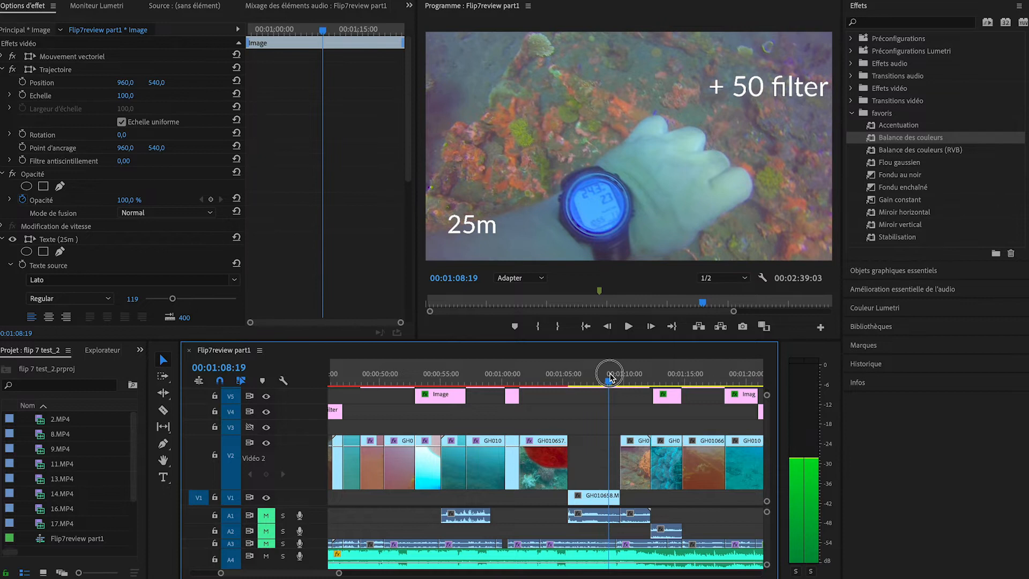
{"action": "left_click_drag", "start_coordinate": [912, 141], "coordinate": [593, 496]}
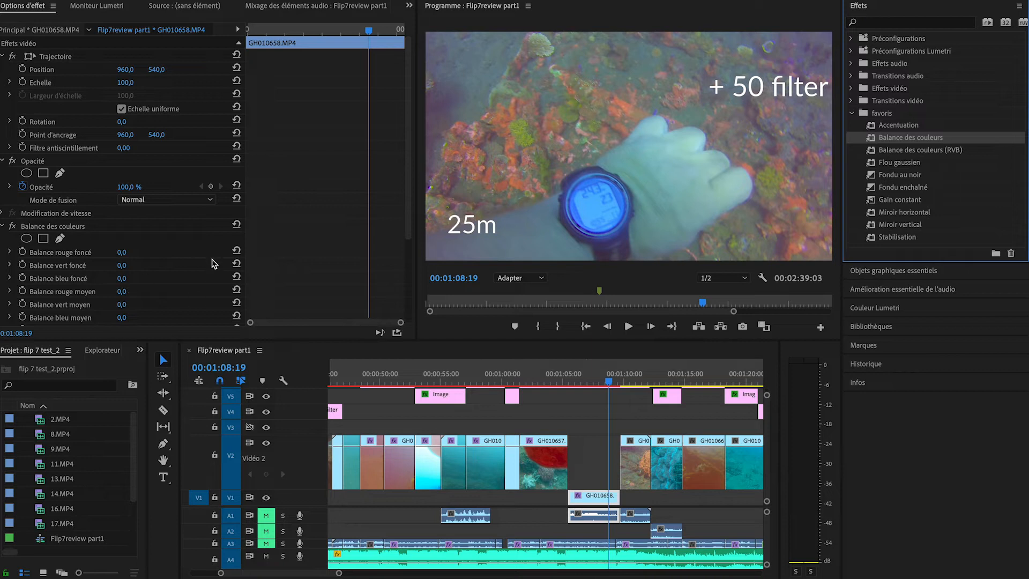
Step: Set GH010658's Balance rouge foncé to -13, bleu foncé to -6, rouge moyen to -11 and vert moyen to -16
{"action": "scroll", "coordinate": [215, 264], "scroll_direction": "down", "scroll_amount": 3}
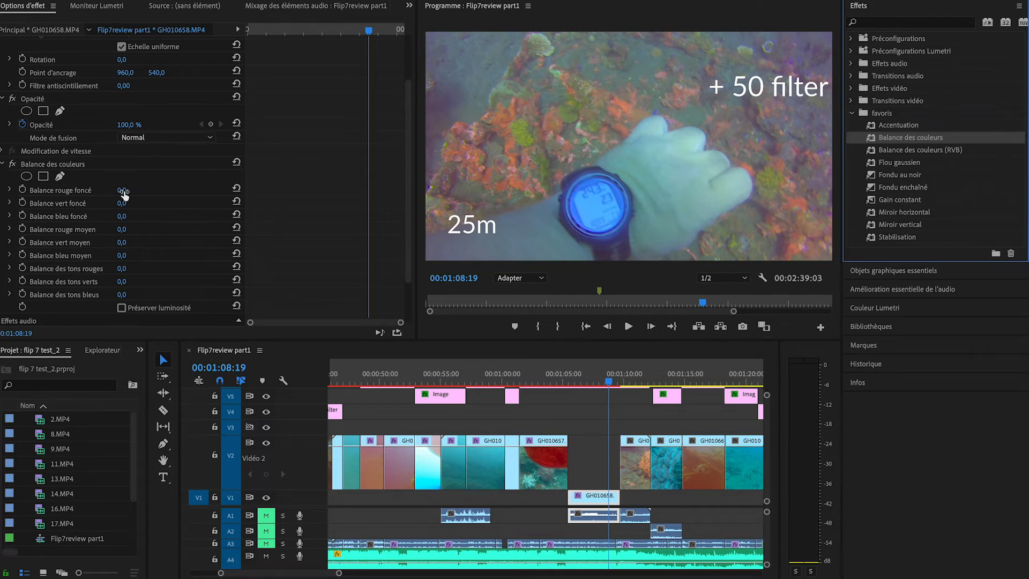
{"action": "left_click_drag", "start_coordinate": [123, 193], "coordinate": [114, 193]}
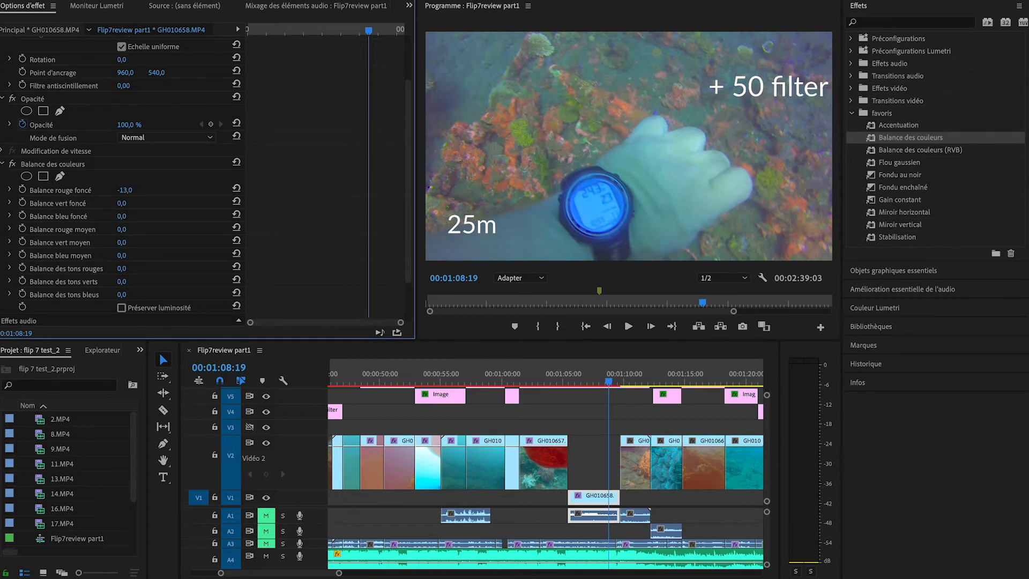
{"action": "mouse_move", "coordinate": [121, 228]}
{"action": "left_mouse_down"}
{"action": "mouse_move", "coordinate": [135, 229]}
{"action": "mouse_move", "coordinate": [118, 228]}
{"action": "left_mouse_up"}
{"action": "mouse_move", "coordinate": [122, 217]}
{"action": "left_mouse_down"}
{"action": "mouse_move", "coordinate": [105, 217]}
{"action": "mouse_move", "coordinate": [122, 217]}
{"action": "left_mouse_up"}
{"action": "left_click_drag", "start_coordinate": [122, 242], "coordinate": [112, 242]}
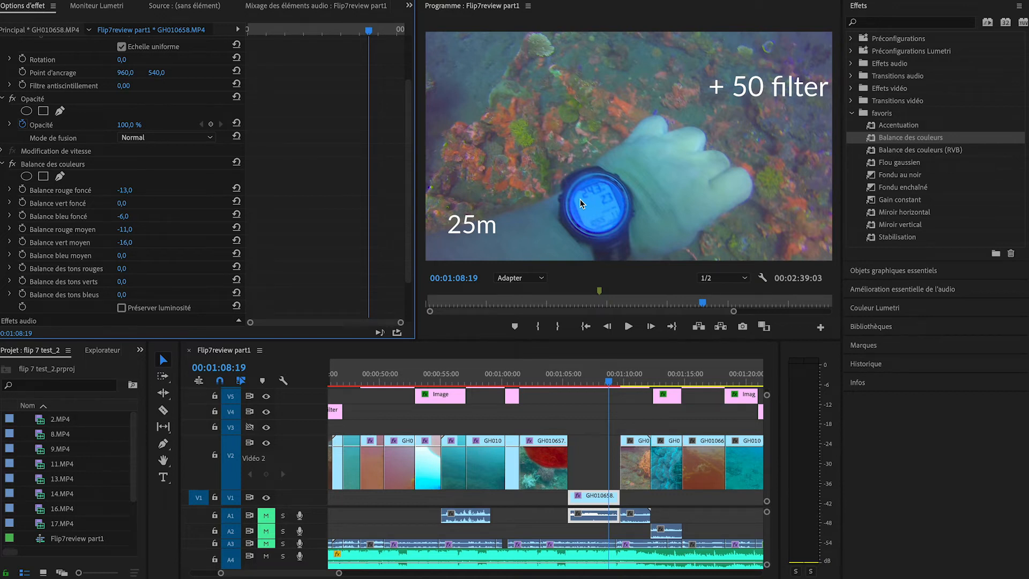
Step: Apply Balance des couleurs to the GH010665 clip with Balance rouge foncé at -35 and Balance rouge moyen at -24
{"action": "scroll", "coordinate": [651, 428], "scroll_direction": "down", "scroll_amount": 10}
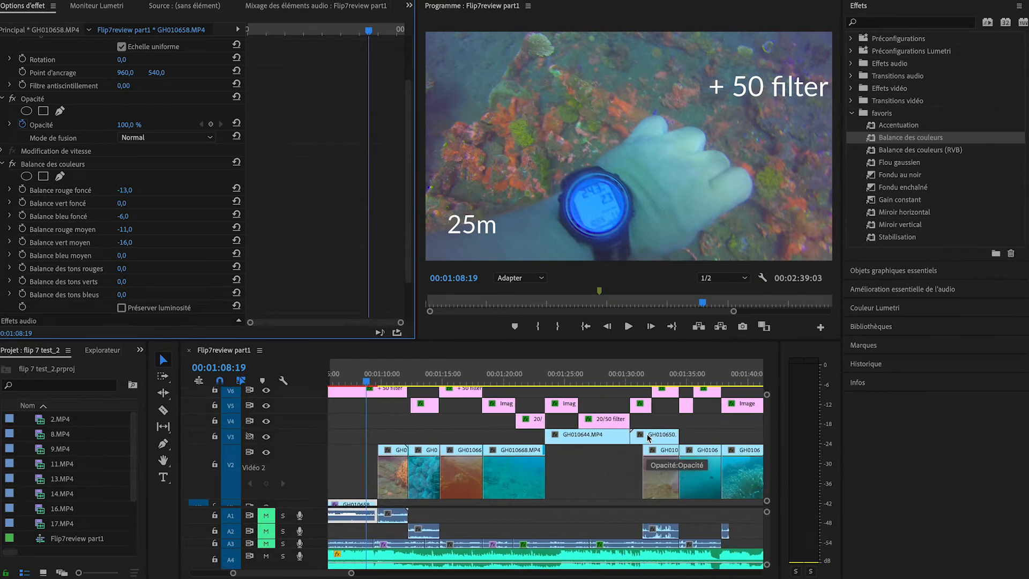
{"action": "scroll", "coordinate": [649, 437], "scroll_direction": "up", "scroll_amount": 2}
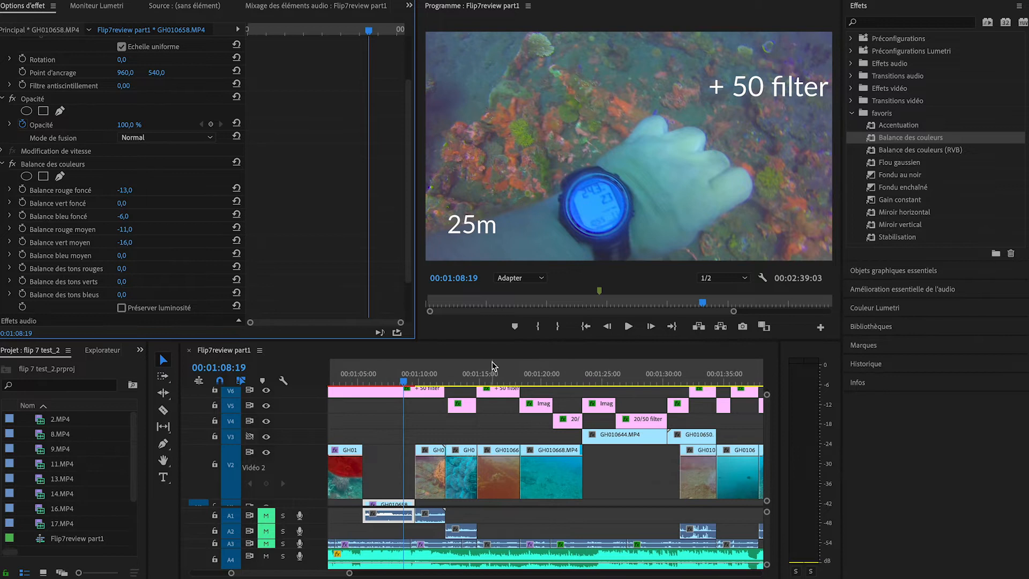
{"action": "left_click", "coordinate": [429, 381]}
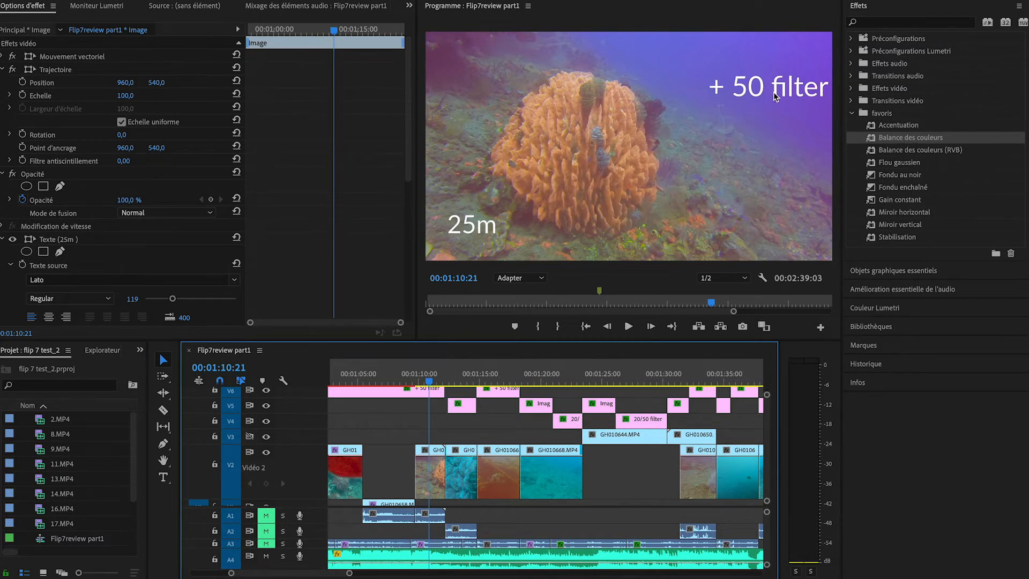
{"action": "left_click_drag", "start_coordinate": [908, 137], "coordinate": [434, 474]}
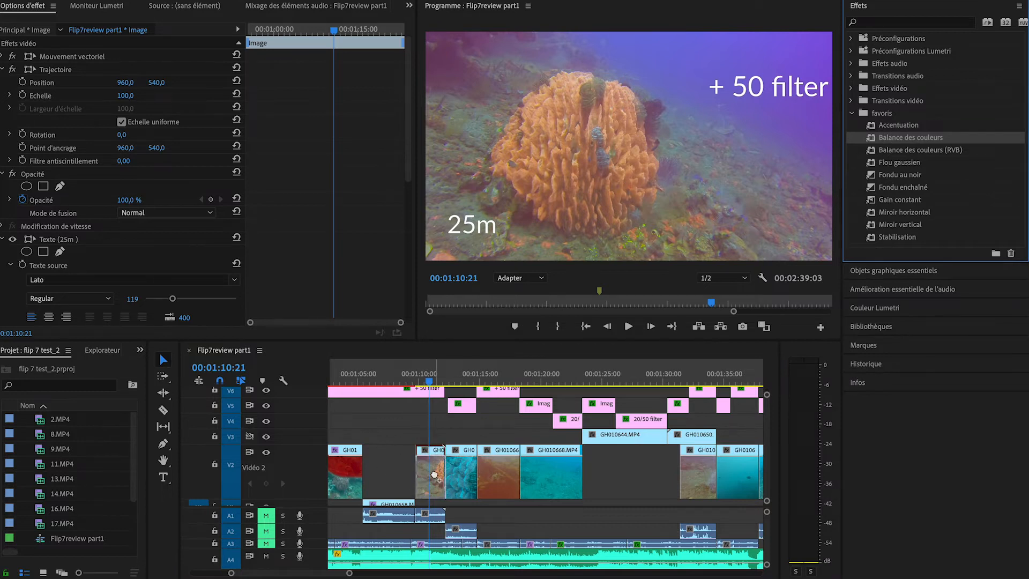
{"action": "scroll", "coordinate": [319, 269], "scroll_direction": "down", "scroll_amount": 5}
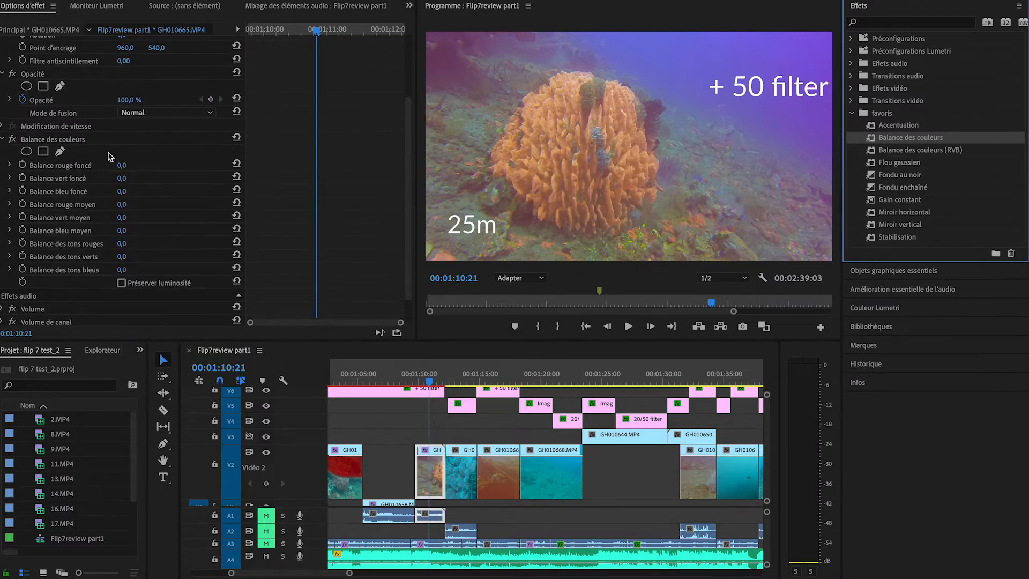
{"action": "left_click_drag", "start_coordinate": [123, 165], "coordinate": [104, 165]}
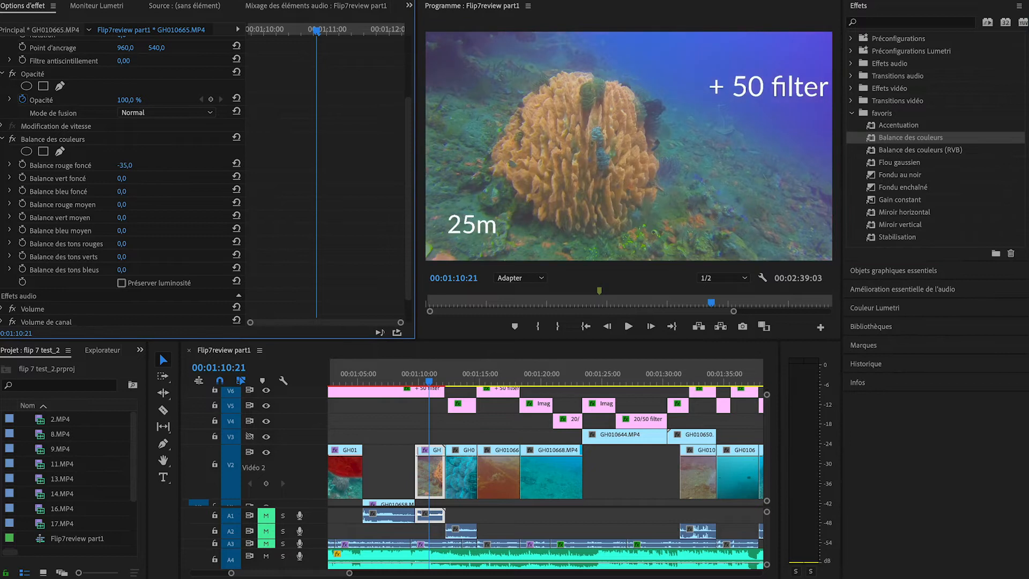
{"action": "left_click_drag", "start_coordinate": [122, 204], "coordinate": [111, 204]}
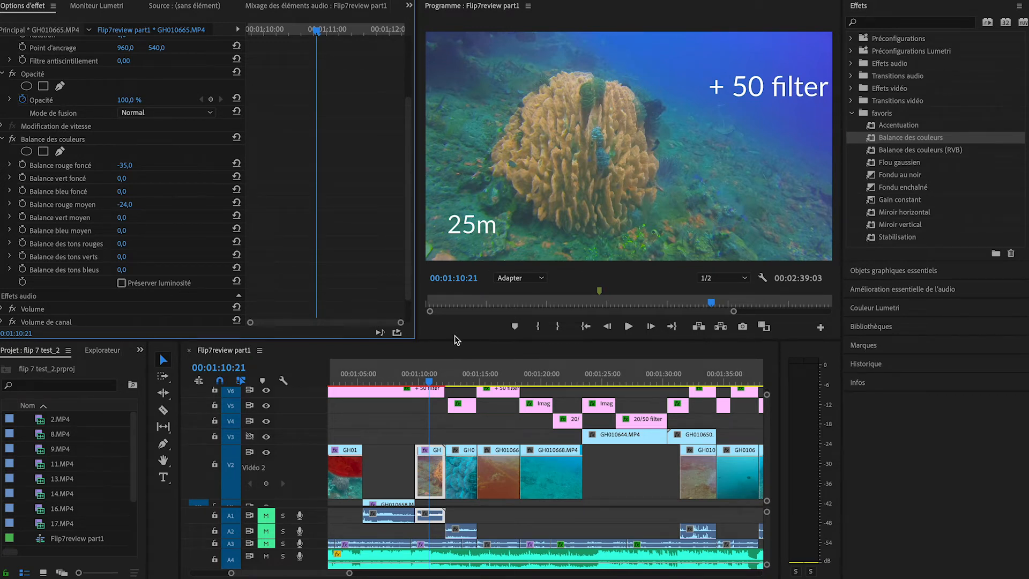
Step: Apply the Balance des couleurs effect to the No filter clip GH010666 on V2
{"action": "left_click", "coordinate": [461, 380]}
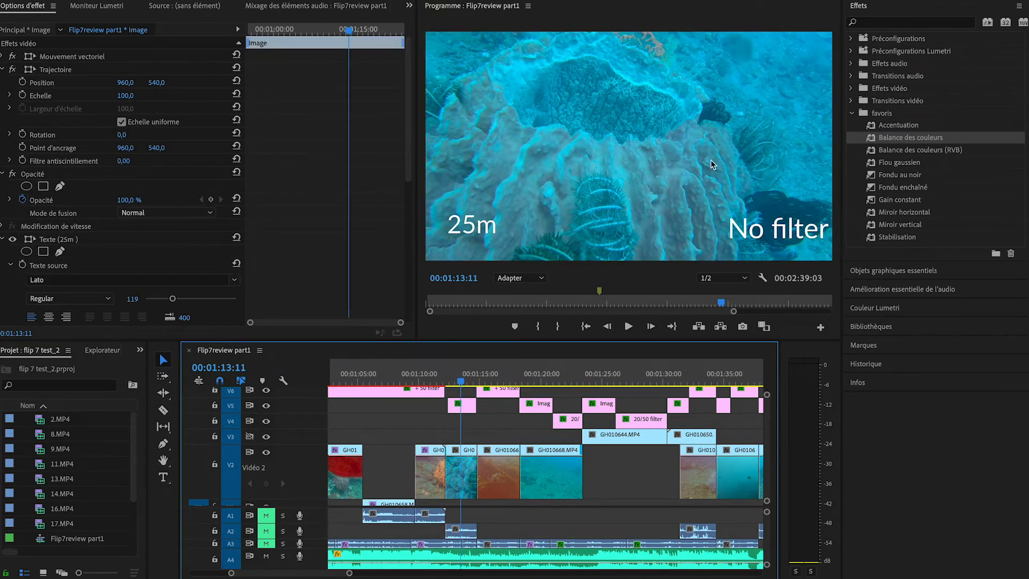
{"action": "left_click_drag", "start_coordinate": [905, 137], "coordinate": [475, 467]}
{"action": "scroll", "coordinate": [303, 230], "scroll_direction": "down", "scroll_amount": 3}
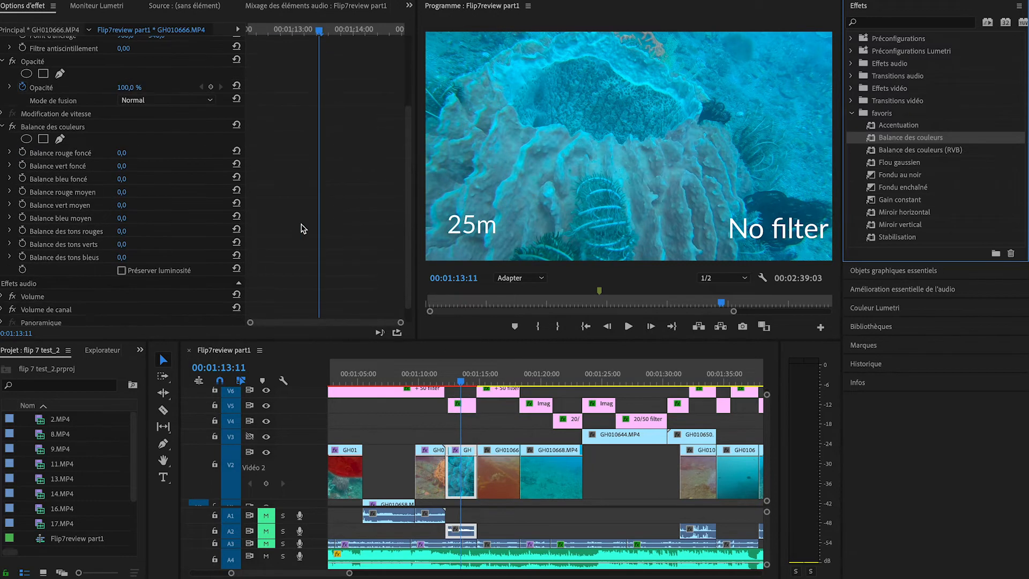
Step: Set GH010666's Balance rouge foncé to 82, rouge moyen to 29, bleu foncé to -18 and bleu moyen to -11, and compare with GH010665
{"action": "left_click_drag", "start_coordinate": [122, 153], "coordinate": [166, 153]}
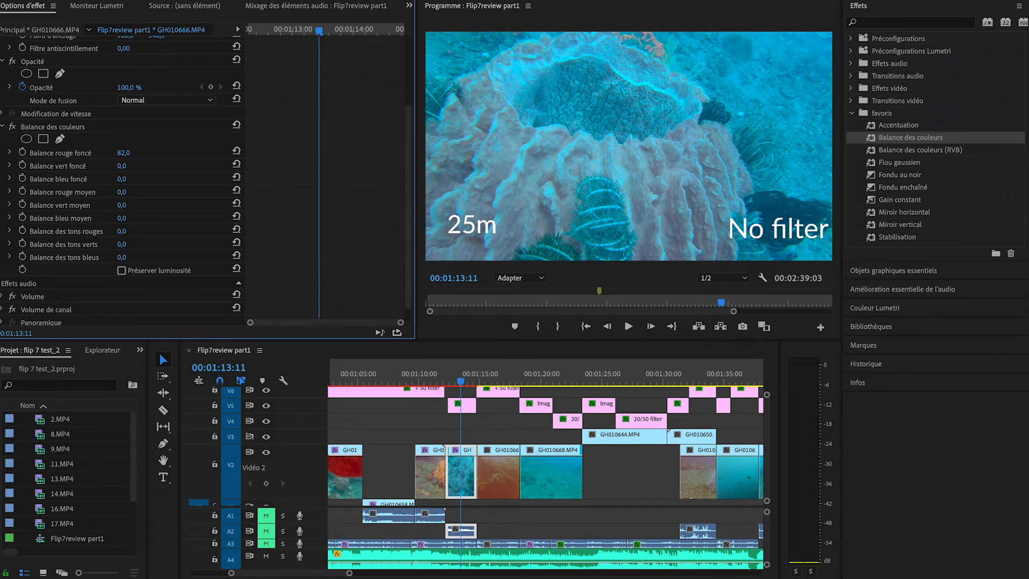
{"action": "left_click_drag", "start_coordinate": [122, 192], "coordinate": [128, 192]}
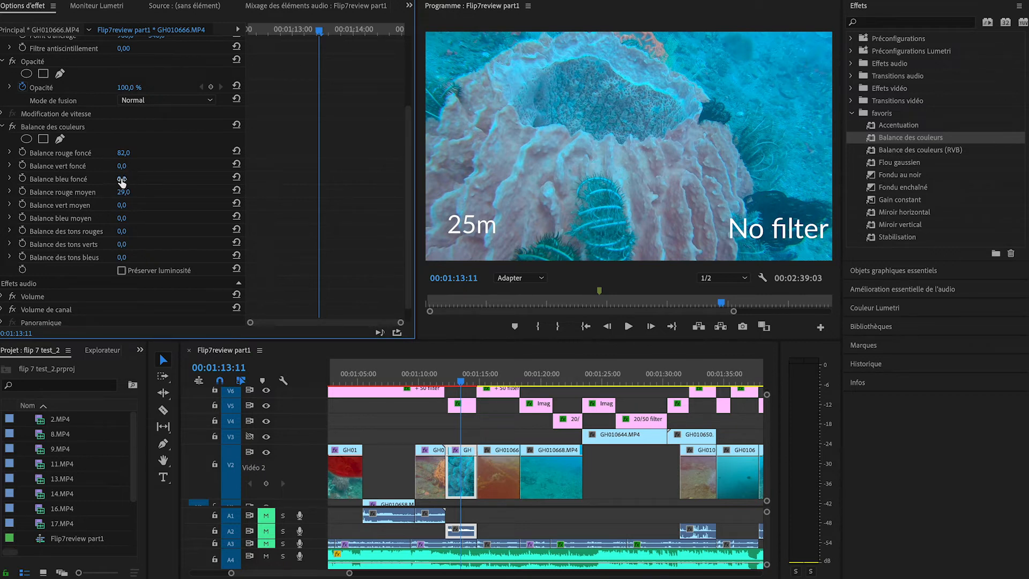
{"action": "mouse_move", "coordinate": [121, 179]}
{"action": "left_mouse_down"}
{"action": "mouse_move", "coordinate": [113, 179]}
{"action": "mouse_move", "coordinate": [134, 179]}
{"action": "left_mouse_up"}
{"action": "left_click_drag", "start_coordinate": [124, 217], "coordinate": [113, 217]}
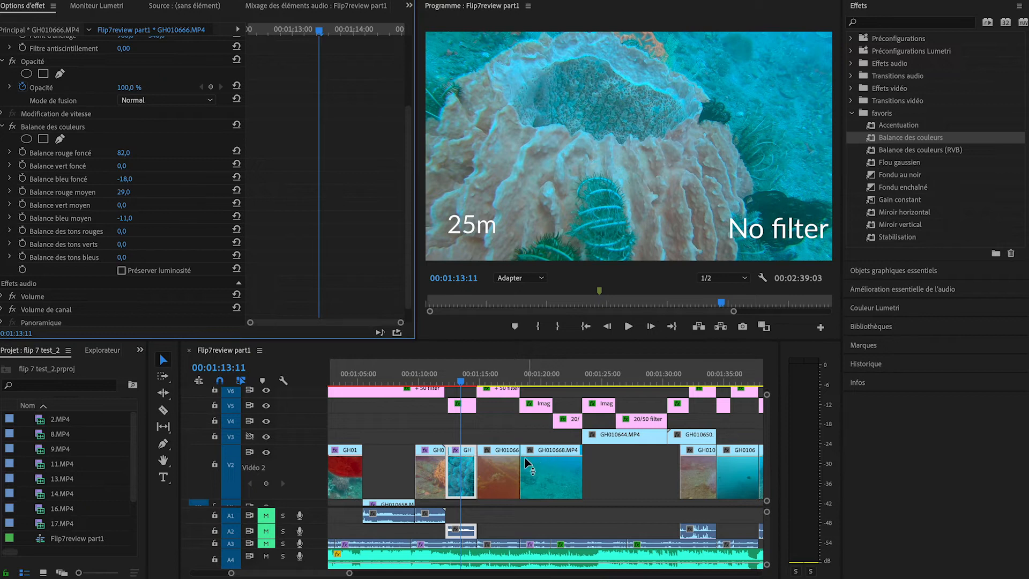
{"action": "left_click", "coordinate": [428, 379]}
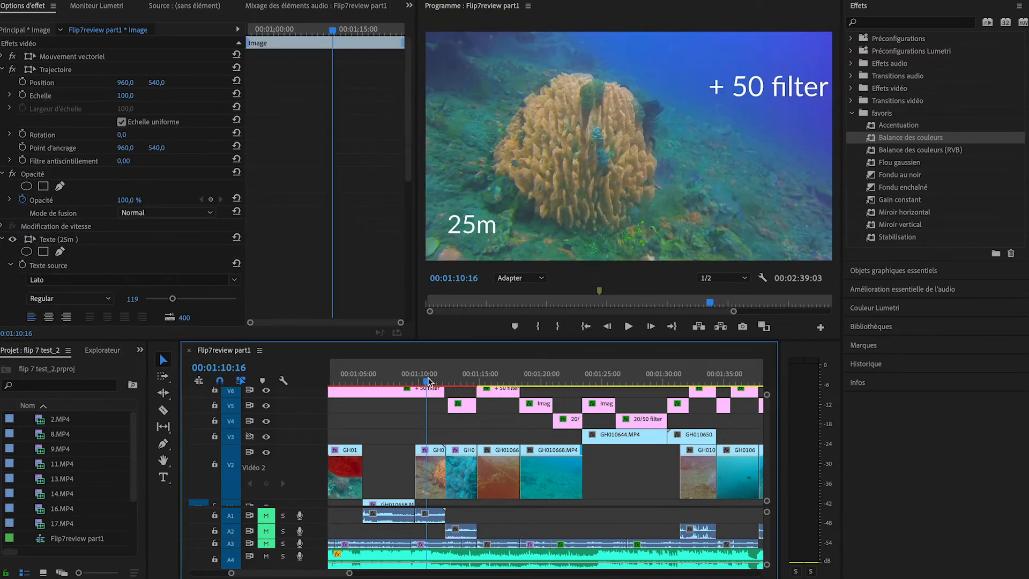
{"action": "left_click", "coordinate": [463, 378]}
{"action": "left_click", "coordinate": [434, 378]}
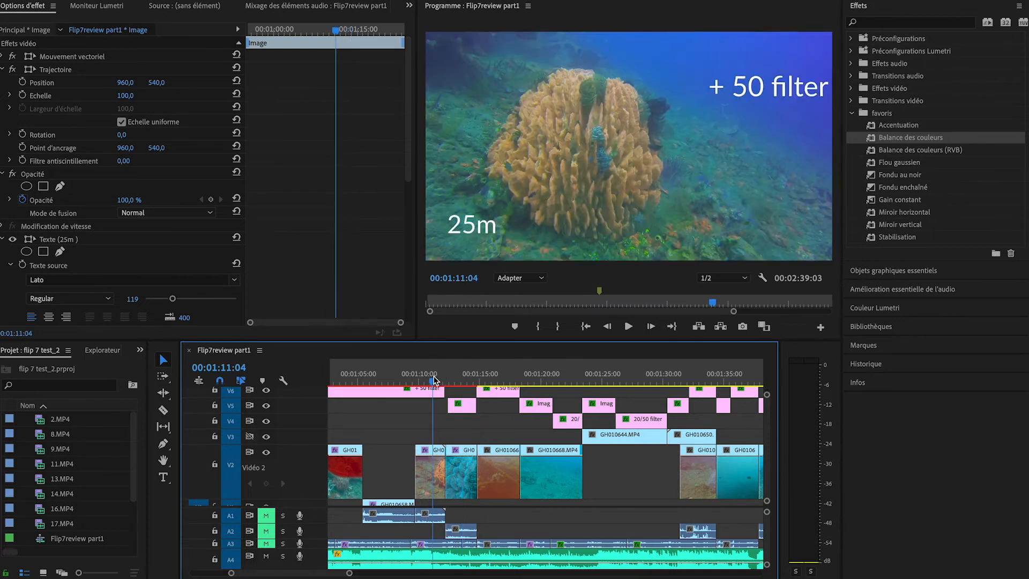
{"action": "left_click", "coordinate": [463, 378]}
Step: Apply the Balance des couleurs effect to the GH010667 wreck clip on V2
{"action": "left_click", "coordinate": [501, 378]}
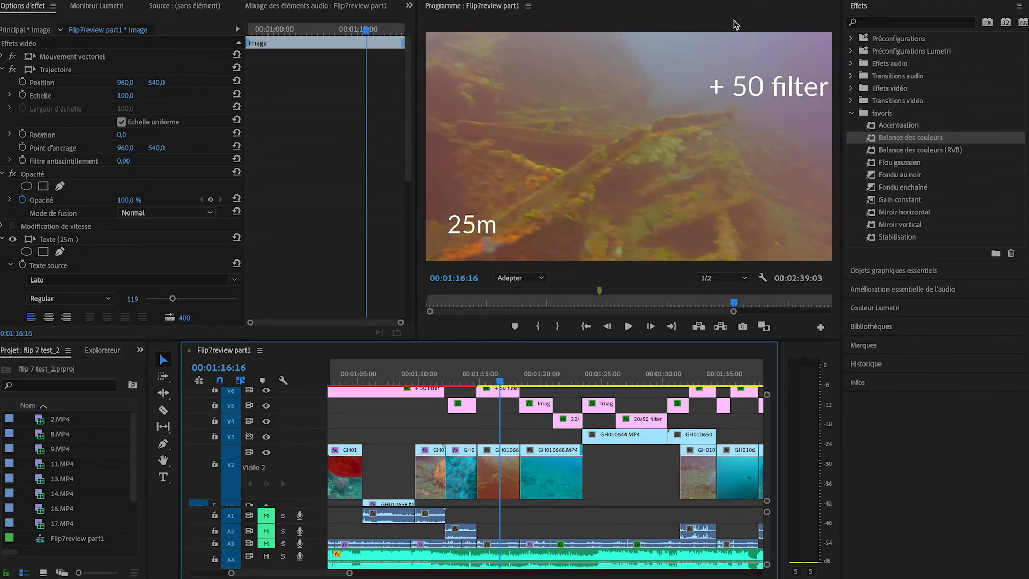
{"action": "left_click_drag", "start_coordinate": [914, 140], "coordinate": [500, 481]}
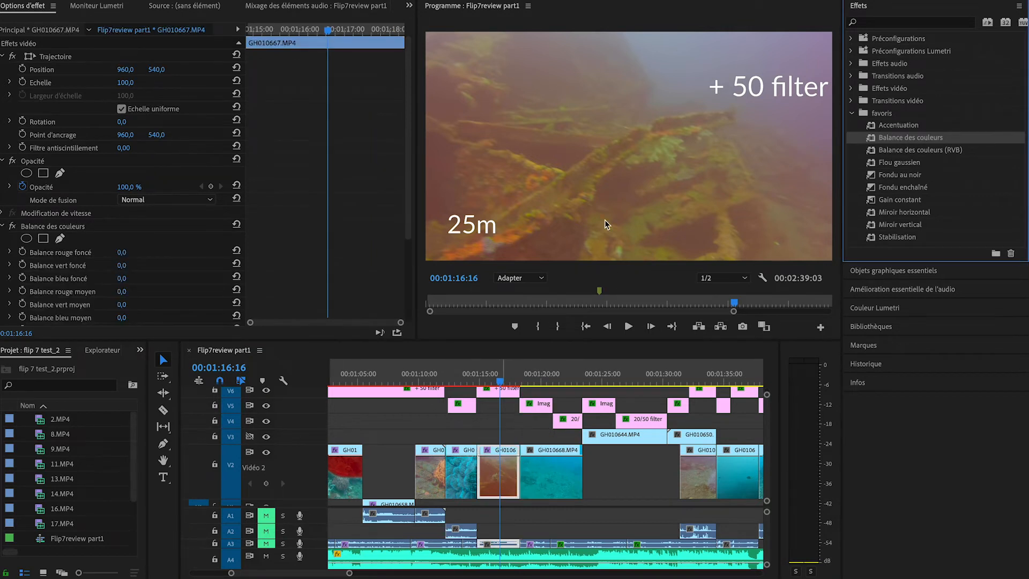
{"action": "scroll", "coordinate": [289, 264], "scroll_direction": "down", "scroll_amount": 2}
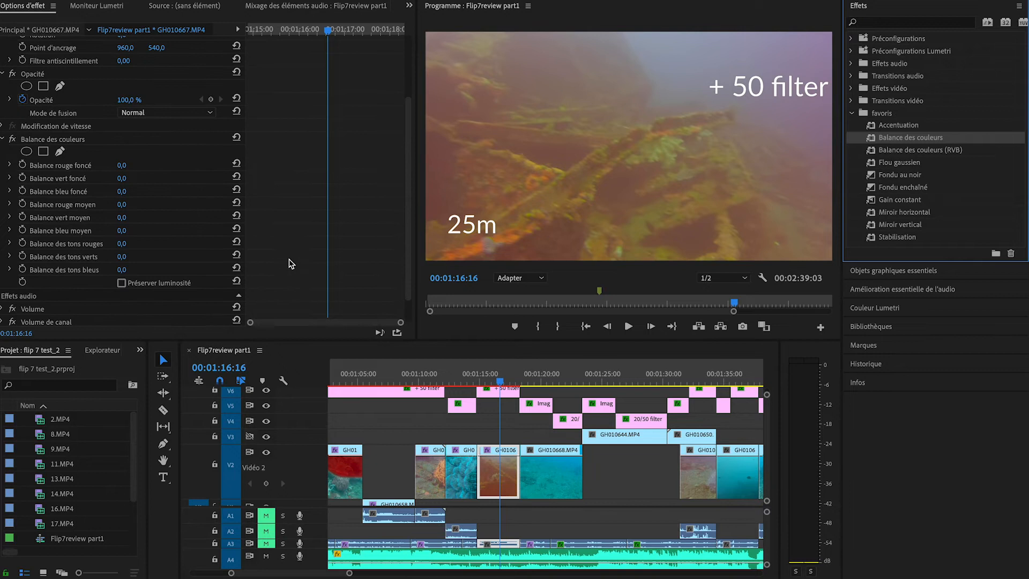
Step: Set GH010667's Balance rouge foncé to -46, bleu foncé to 42, vert moyen to -8 and rouge moyen to 12, and play it back
{"action": "left_click_drag", "start_coordinate": [123, 166], "coordinate": [98, 166]}
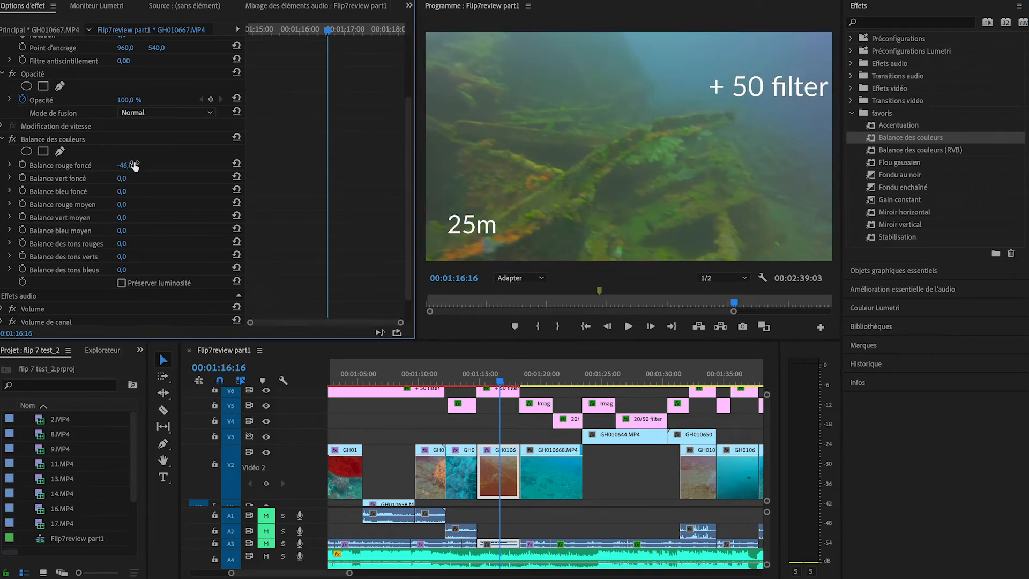
{"action": "left_click_drag", "start_coordinate": [123, 191], "coordinate": [149, 191]}
{"action": "left_click_drag", "start_coordinate": [123, 220], "coordinate": [122, 217]}
{"action": "left_click_drag", "start_coordinate": [126, 205], "coordinate": [139, 205]}
{"action": "key", "text": "space"}
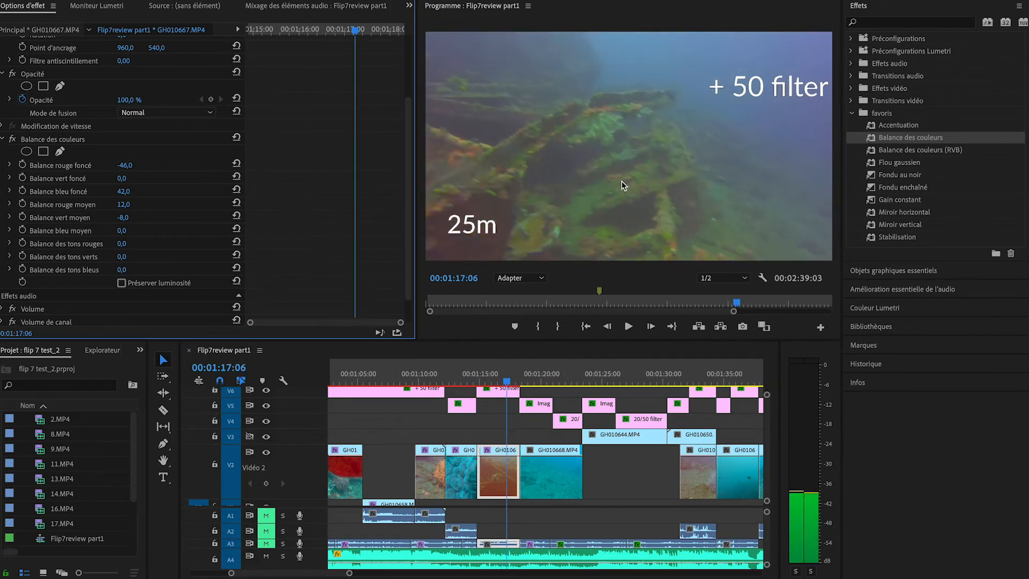
{"action": "key", "text": "space"}
{"action": "key", "text": "space"}
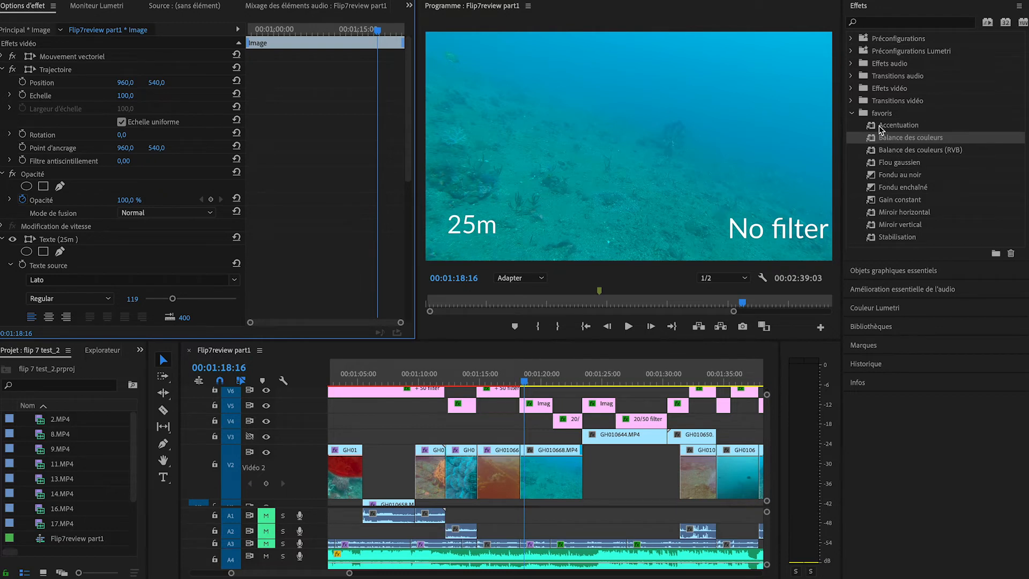
Step: Split the GH010668 clip where the No filter title ends and apply Balance des couleurs to its first part
{"action": "mouse_move", "coordinate": [897, 138]}
{"action": "left_mouse_down"}
{"action": "mouse_move", "coordinate": [544, 356]}
{"action": "mouse_move", "coordinate": [871, 176]}
{"action": "mouse_move", "coordinate": [902, 141]}
{"action": "left_mouse_up"}
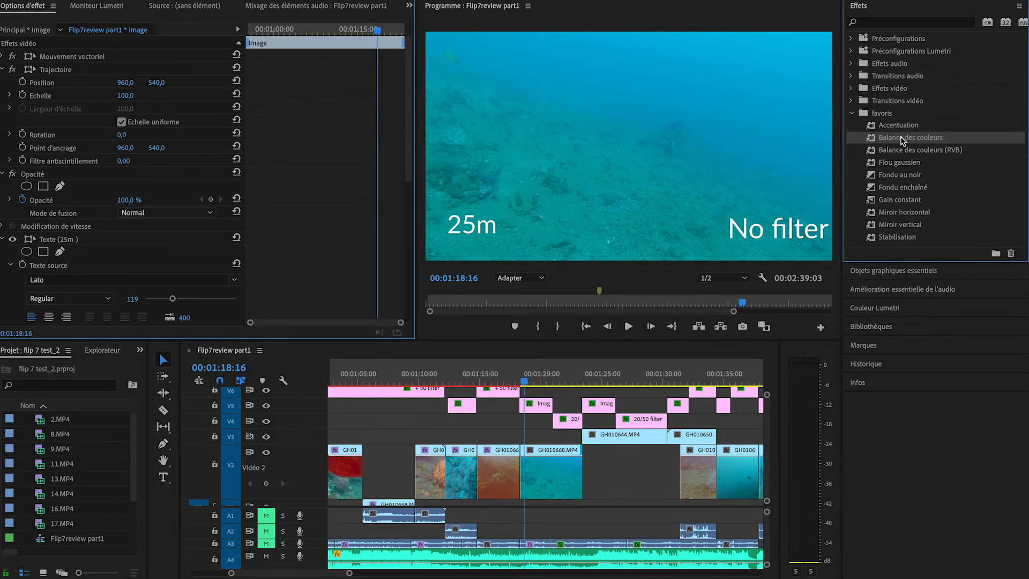
{"action": "key", "text": "c"}
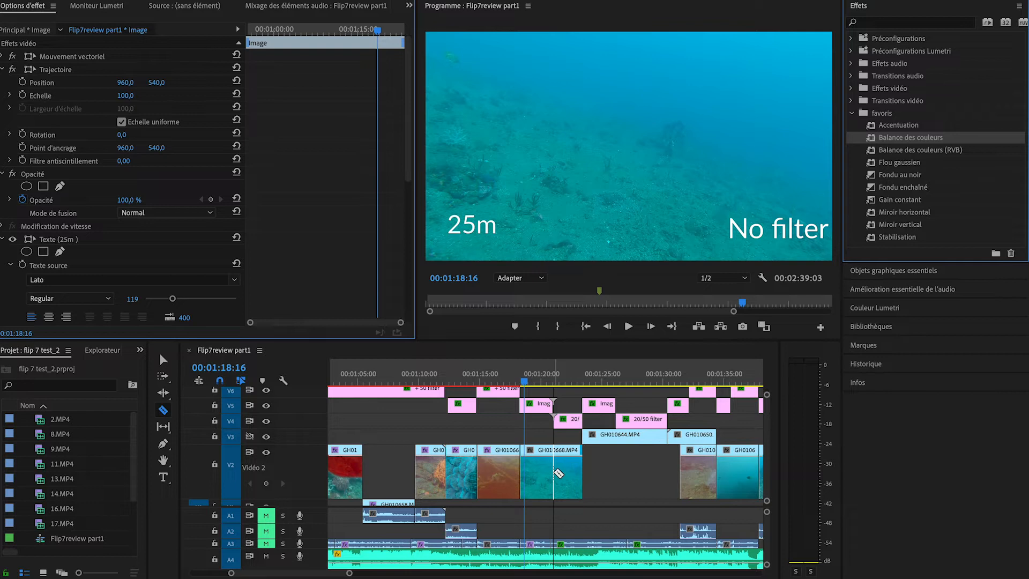
{"action": "left_click", "coordinate": [553, 472]}
{"action": "key", "text": "v"}
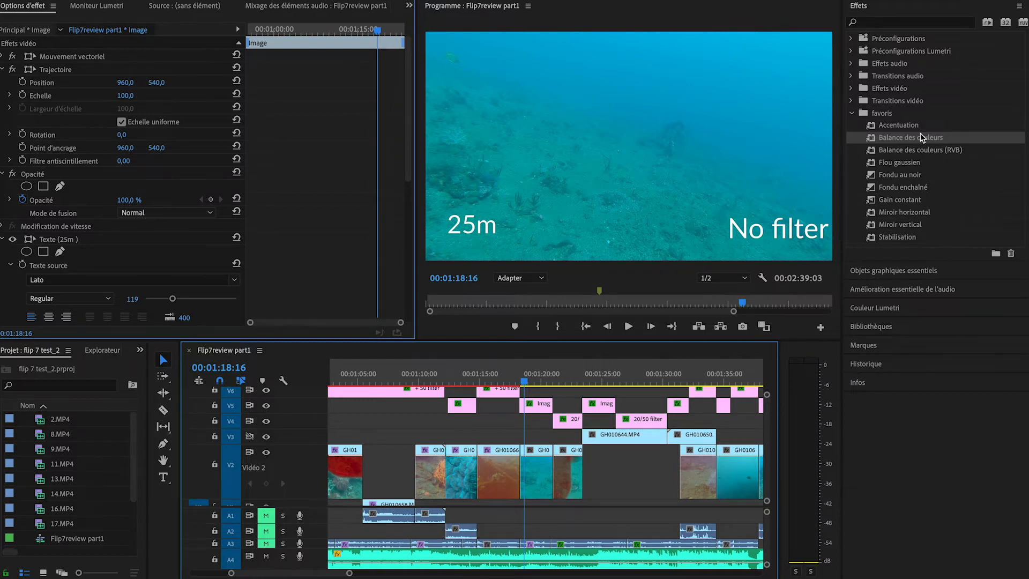
{"action": "left_click", "coordinate": [857, 142]}
{"action": "left_click_drag", "start_coordinate": [857, 143], "coordinate": [529, 473]}
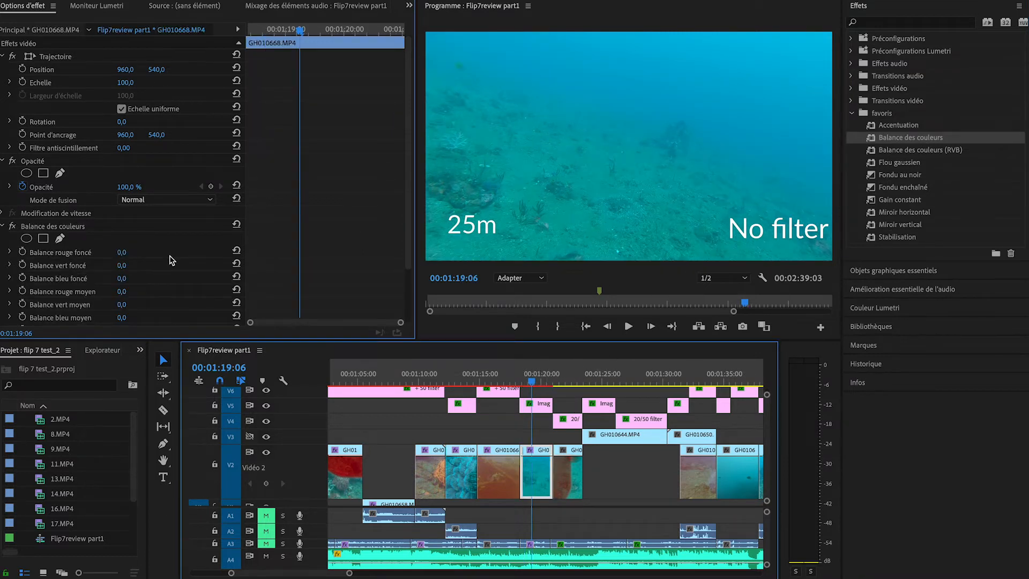
Step: Set Balance rouge foncé to 100 and rouge moyen to 50 on GH010668's first part, and raise its tons rouges and bleu foncé balances slightly
{"action": "left_click_drag", "start_coordinate": [123, 252], "coordinate": [177, 253]}
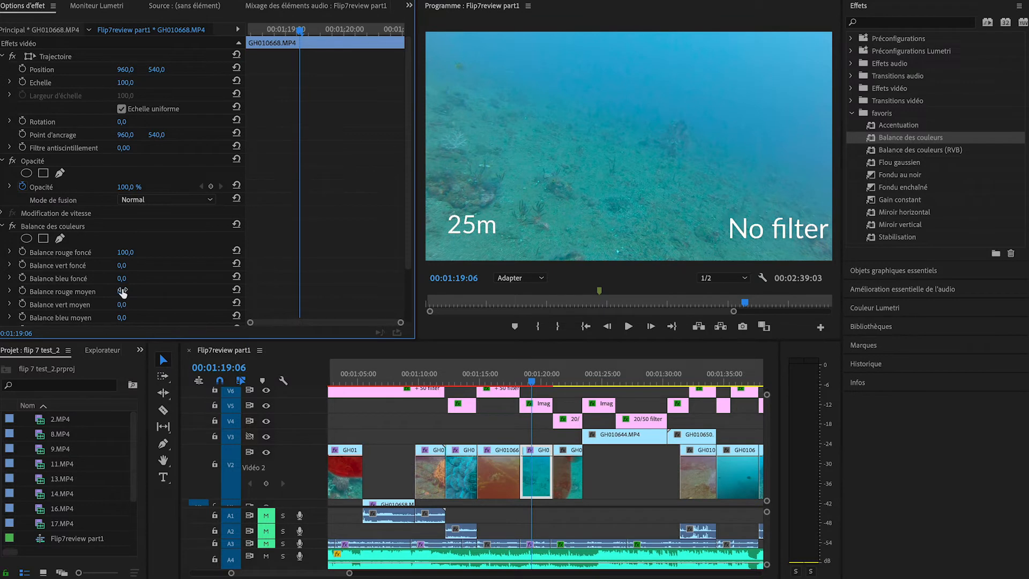
{"action": "left_click_drag", "start_coordinate": [122, 290], "coordinate": [152, 291]}
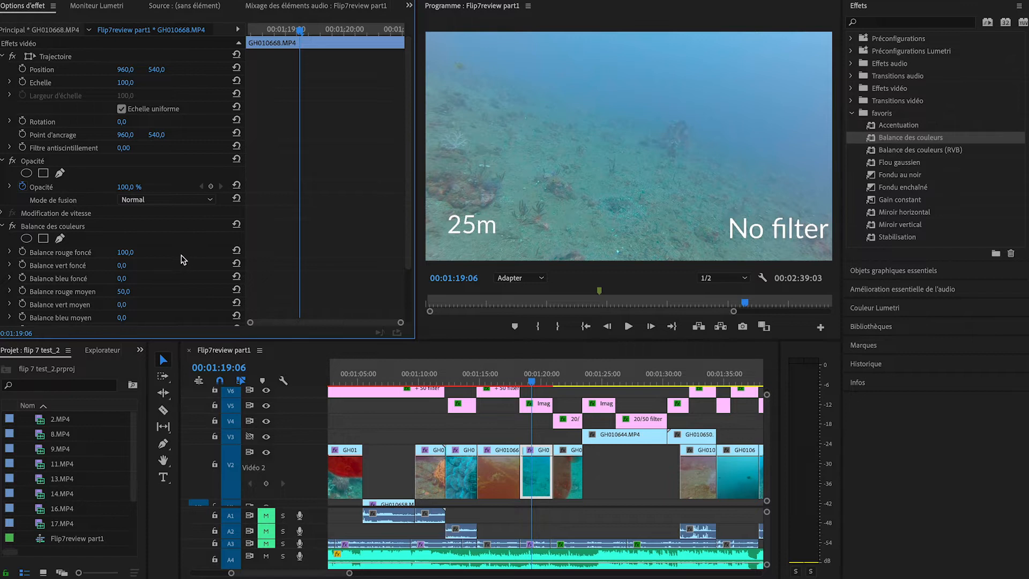
{"action": "scroll", "coordinate": [183, 262], "scroll_direction": "down", "scroll_amount": 3}
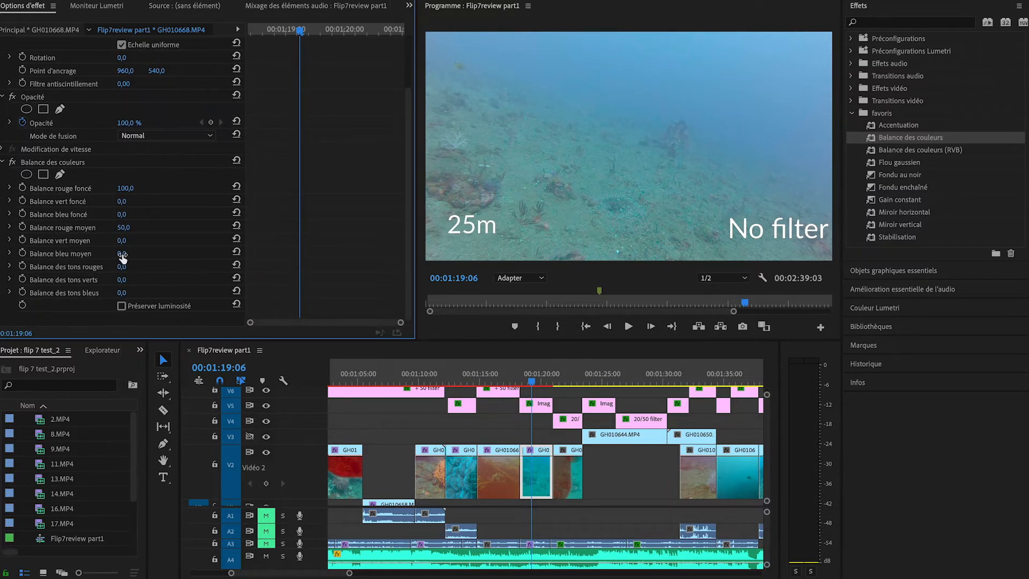
{"action": "left_click_drag", "start_coordinate": [121, 267], "coordinate": [133, 267]}
{"action": "left_click_drag", "start_coordinate": [122, 216], "coordinate": [131, 217]}
Step: Compare the corrected No filter part of GH010668 with its 20/50 filter part in the programme monitor
{"action": "left_click", "coordinate": [568, 379]}
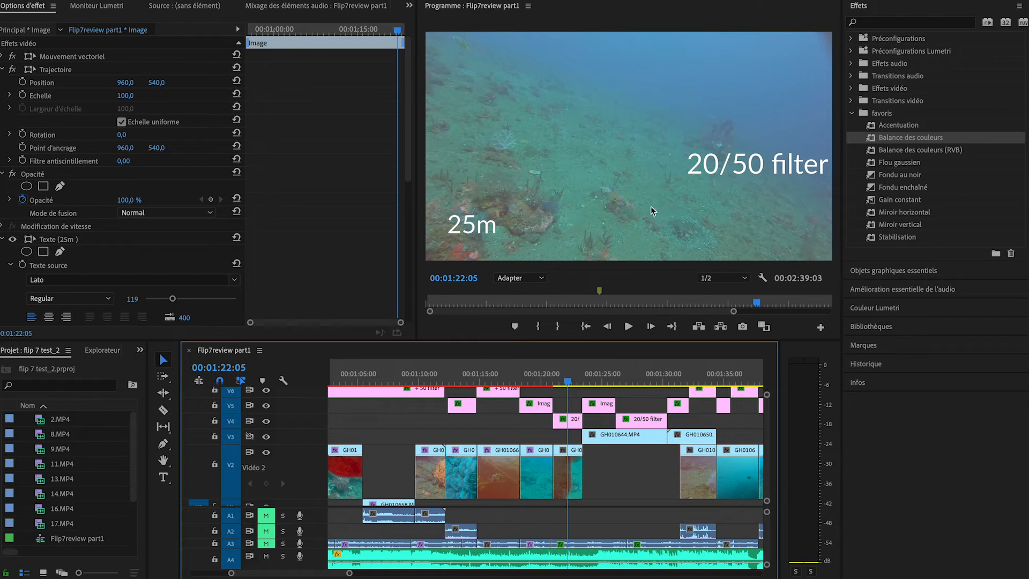
{"action": "left_click", "coordinate": [538, 382]}
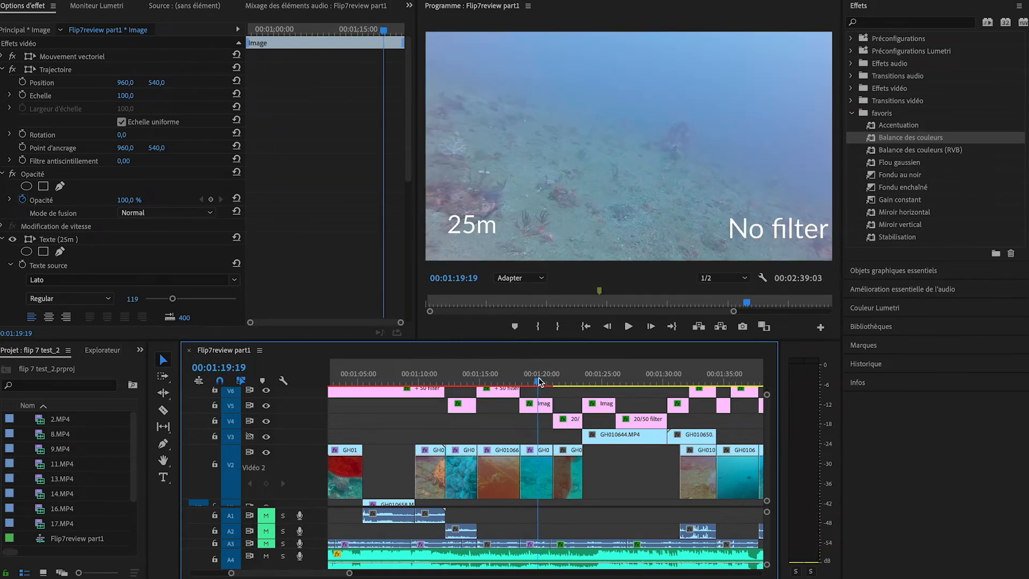
{"action": "left_click", "coordinate": [564, 382]}
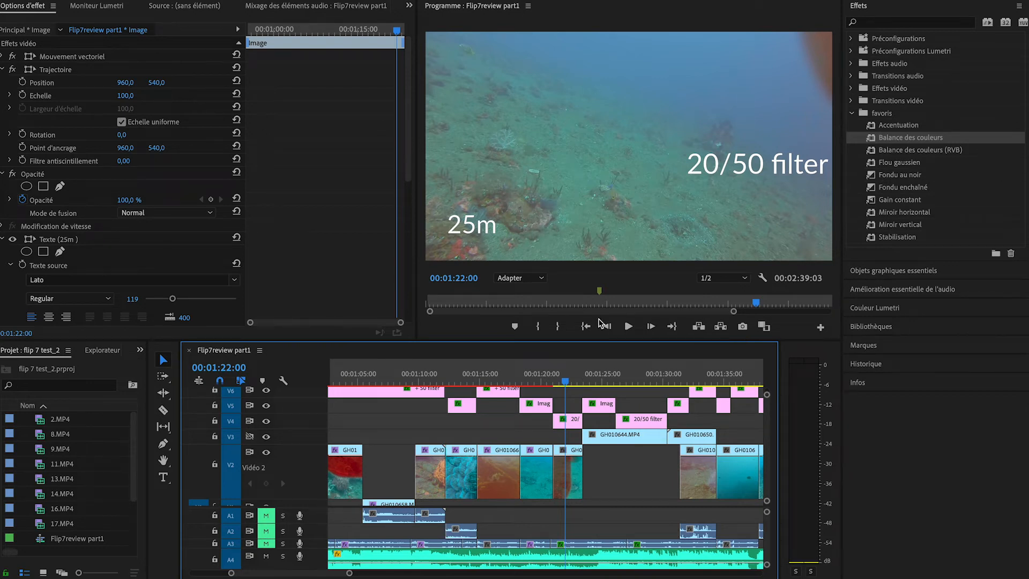
{"action": "left_click_drag", "start_coordinate": [566, 382], "coordinate": [572, 383]}
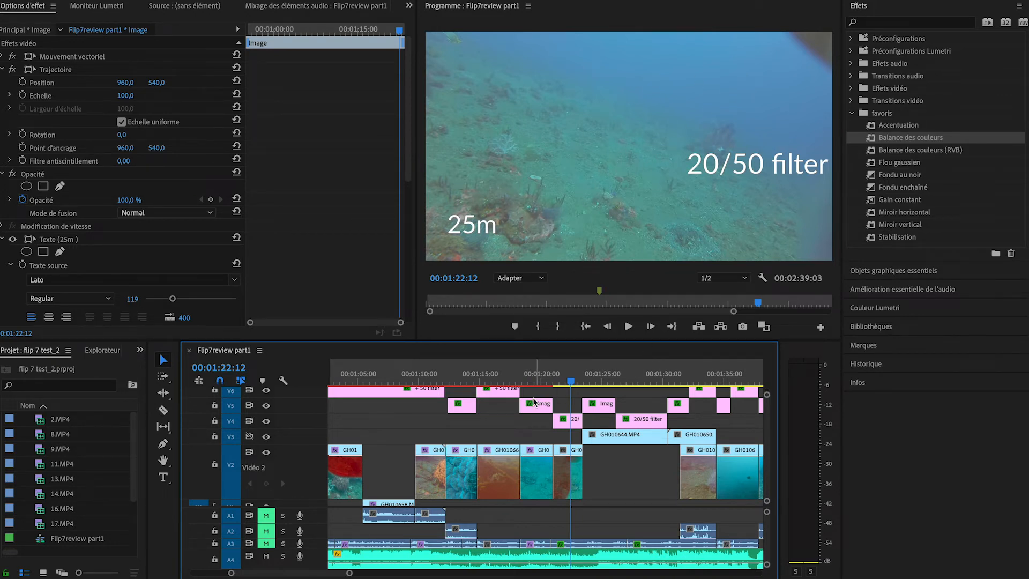
{"action": "left_click", "coordinate": [529, 382]}
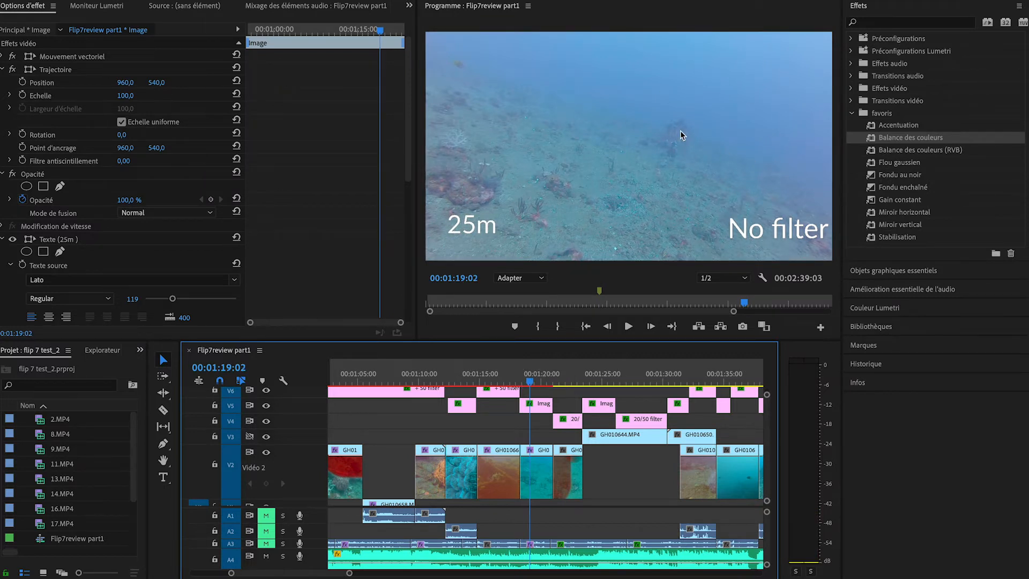
Step: Apply Balance des couleurs to the 20/50 filter part of GH010668 and set its Balance rouge foncé to 13
{"action": "left_click", "coordinate": [568, 382]}
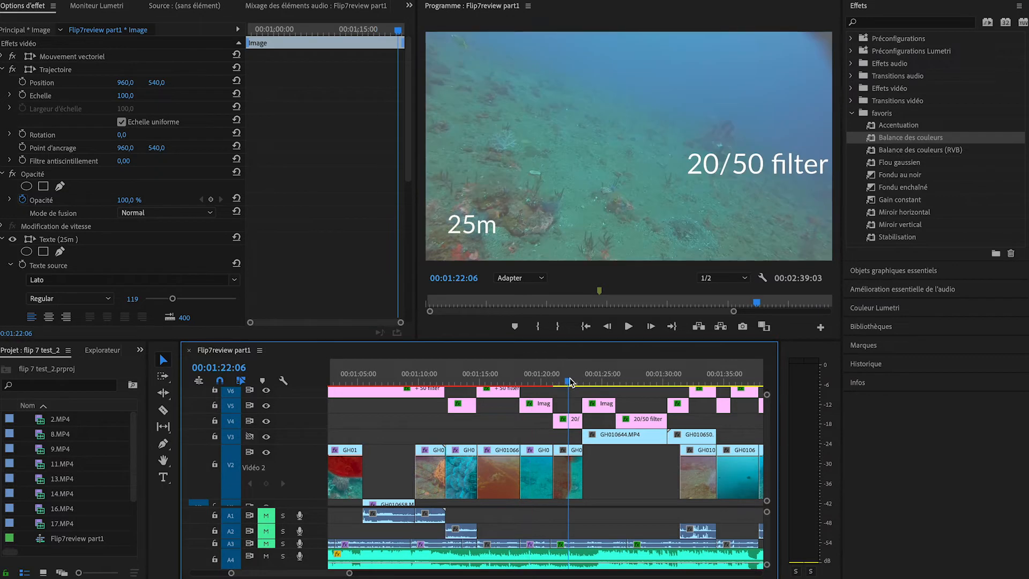
{"action": "left_click_drag", "start_coordinate": [907, 140], "coordinate": [569, 466]}
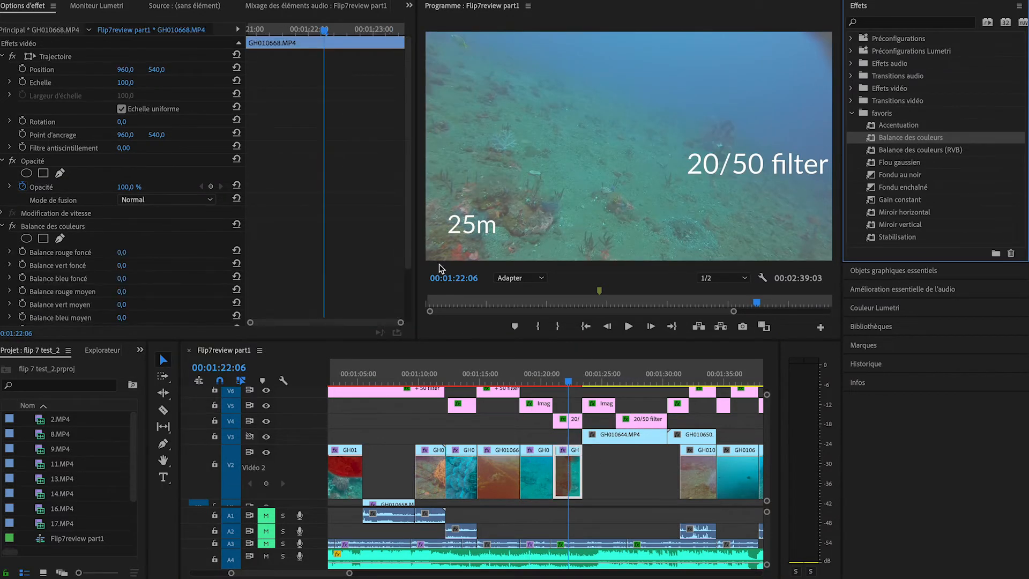
{"action": "scroll", "coordinate": [311, 233], "scroll_direction": "down", "scroll_amount": 3}
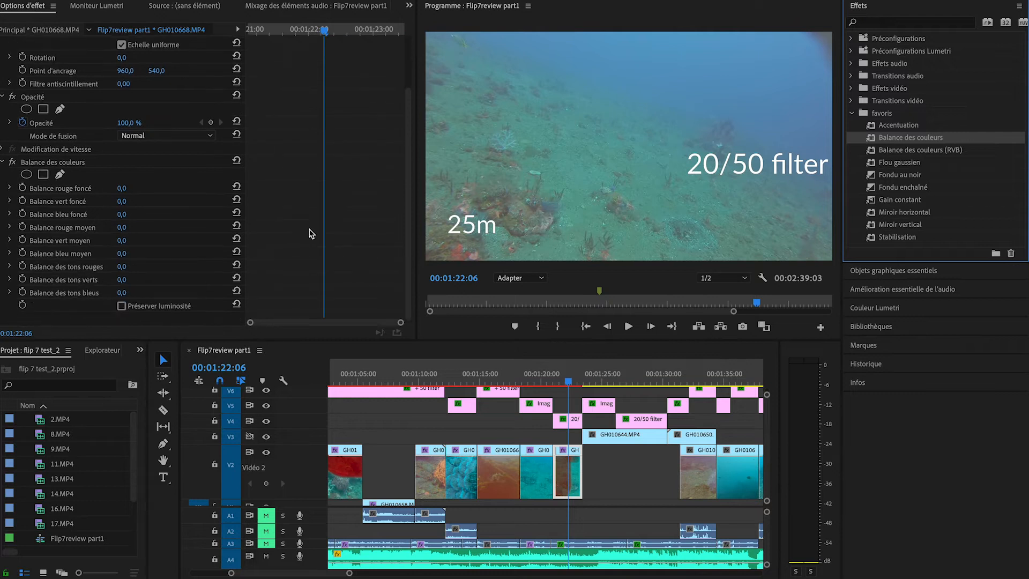
{"action": "left_click", "coordinate": [121, 188]}
{"action": "left_click_drag", "start_coordinate": [122, 188], "coordinate": [131, 188]}
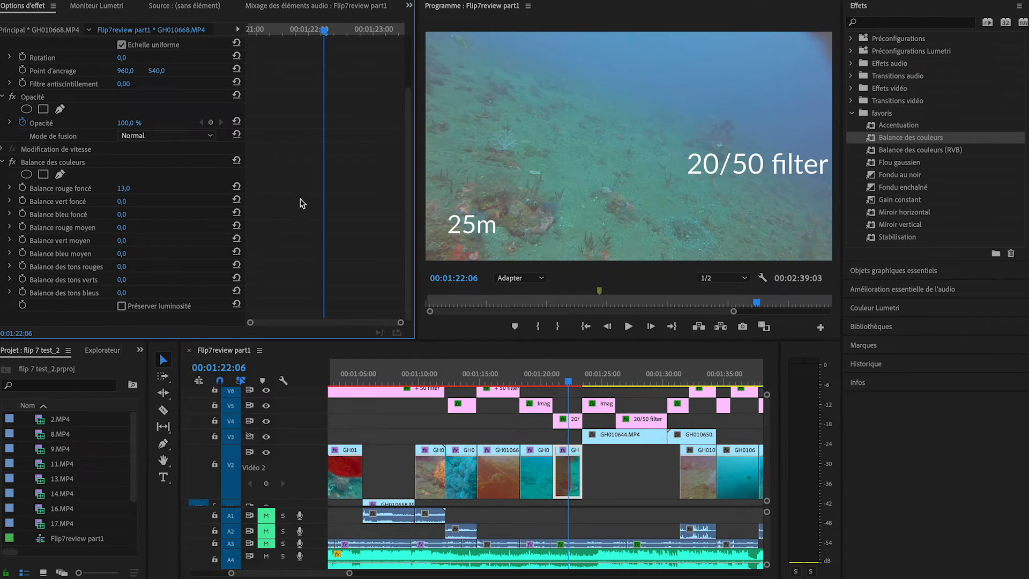
Step: Raise Balance rouge moyen slightly and fine-tune vert moyen on GH010668's 20/50 filter part, and compare it with the No filter part
{"action": "left_click_drag", "start_coordinate": [124, 229], "coordinate": [131, 230]}
{"action": "left_click", "coordinate": [123, 239]}
{"action": "left_click", "coordinate": [170, 258]}
{"action": "mouse_move", "coordinate": [123, 243]}
{"action": "left_mouse_down"}
{"action": "mouse_move", "coordinate": [110, 242]}
{"action": "mouse_move", "coordinate": [121, 240]}
{"action": "left_mouse_up"}
{"action": "left_click", "coordinate": [536, 380]}
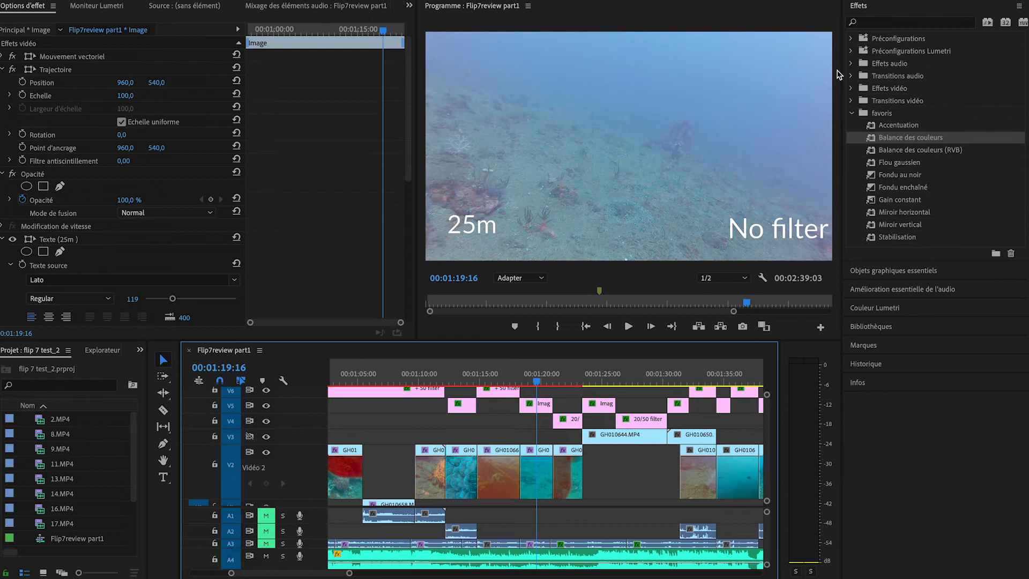
{"action": "left_click", "coordinate": [567, 382]}
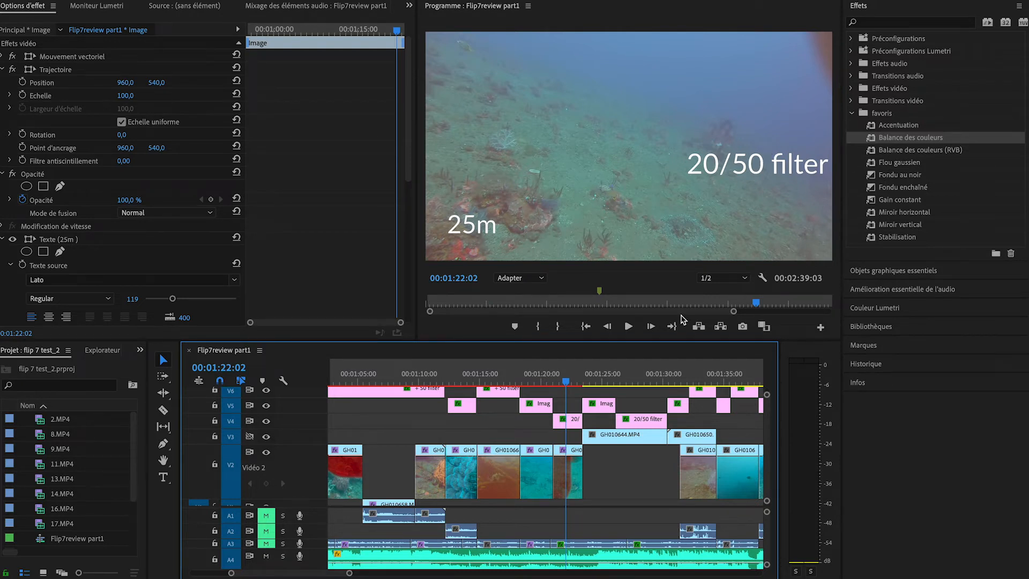
Step: Split the GH010644 clip on V3 where the No filter title ends and apply Balance des couleurs to its first part
{"action": "key", "text": "c"}
{"action": "left_click", "coordinate": [615, 434]}
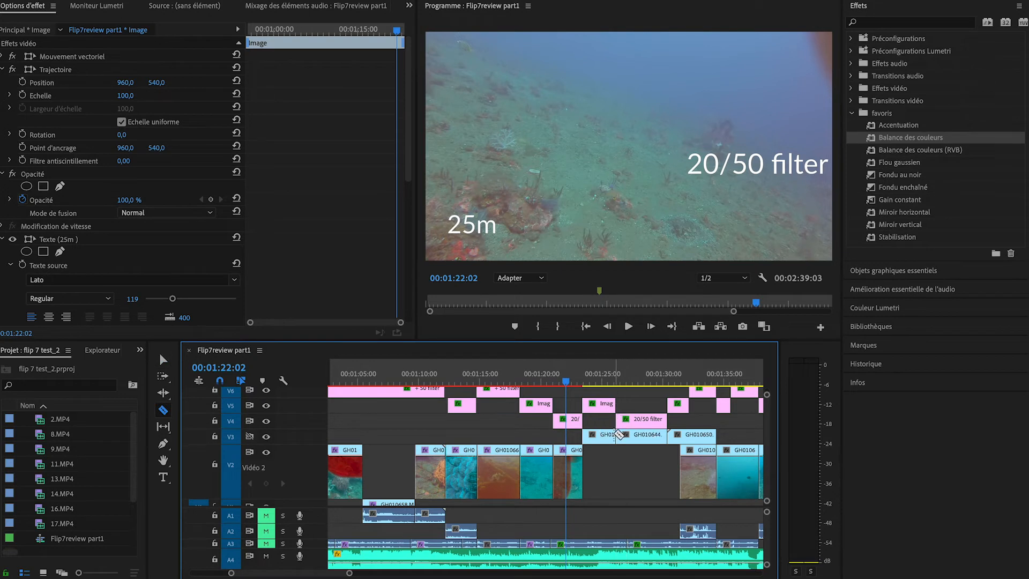
{"action": "key", "text": "v"}
{"action": "left_click", "coordinate": [593, 375]}
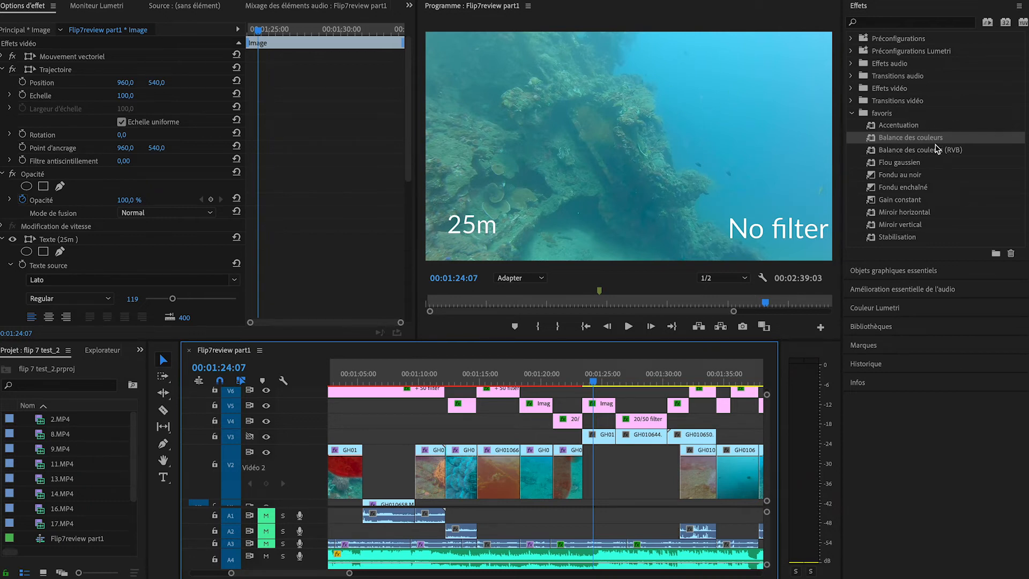
{"action": "left_click_drag", "start_coordinate": [917, 138], "coordinate": [601, 435]}
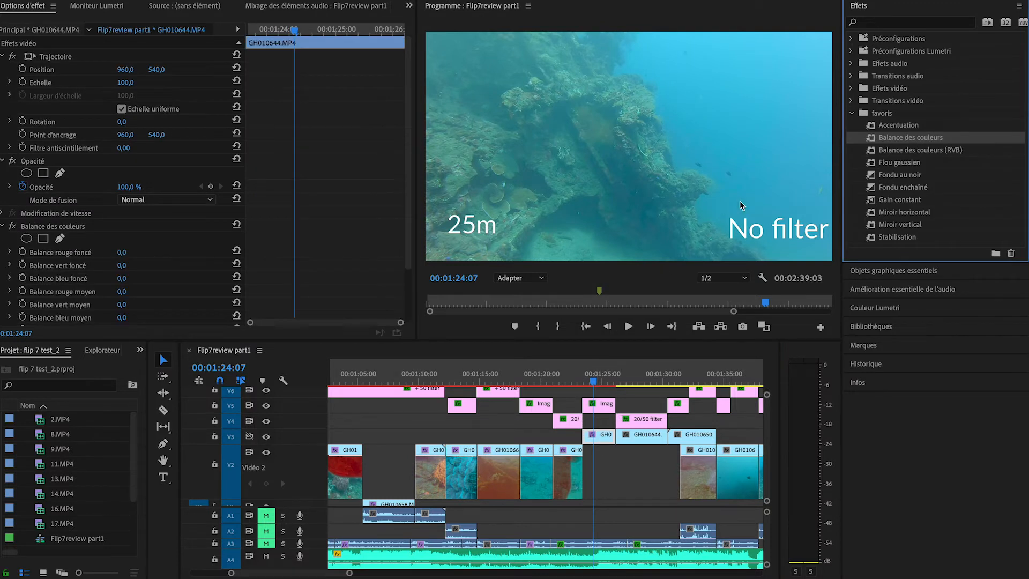
Step: Set Balance rouge foncé to 64, bleu foncé to 60 and rouge moyen to 31 on the first part of GH010644
{"action": "scroll", "coordinate": [202, 284], "scroll_direction": "down", "scroll_amount": 3}
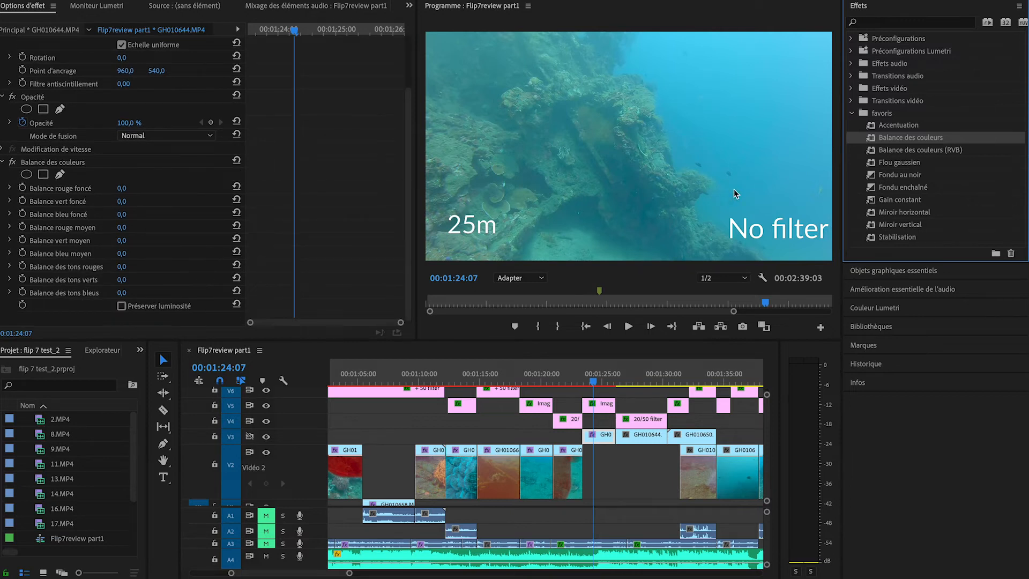
{"action": "left_click_drag", "start_coordinate": [125, 191], "coordinate": [141, 191]}
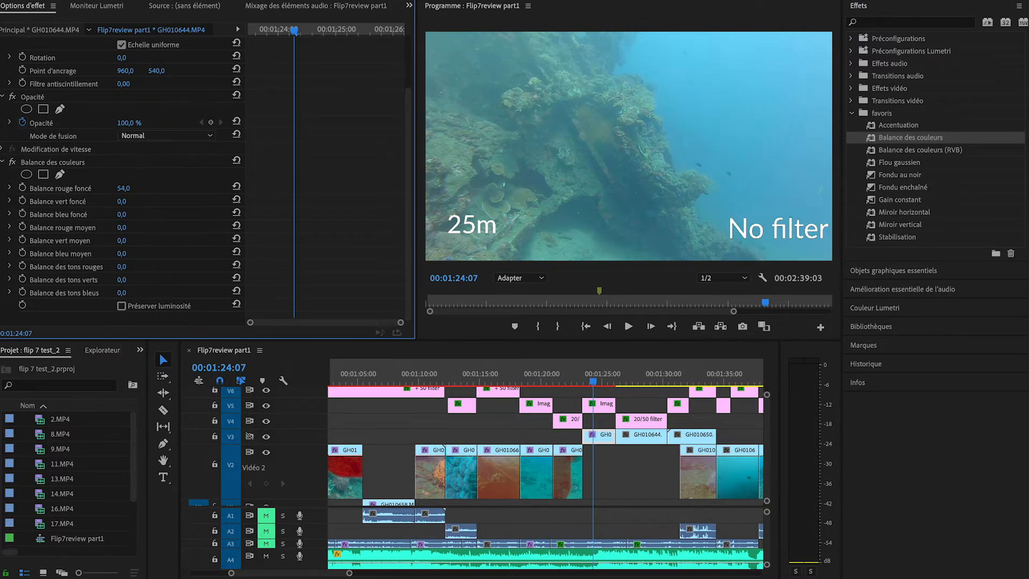
{"action": "left_click", "coordinate": [123, 240]}
{"action": "left_click", "coordinate": [126, 226]}
{"action": "type", "text": "43"}
{"action": "key", "text": "Return"}
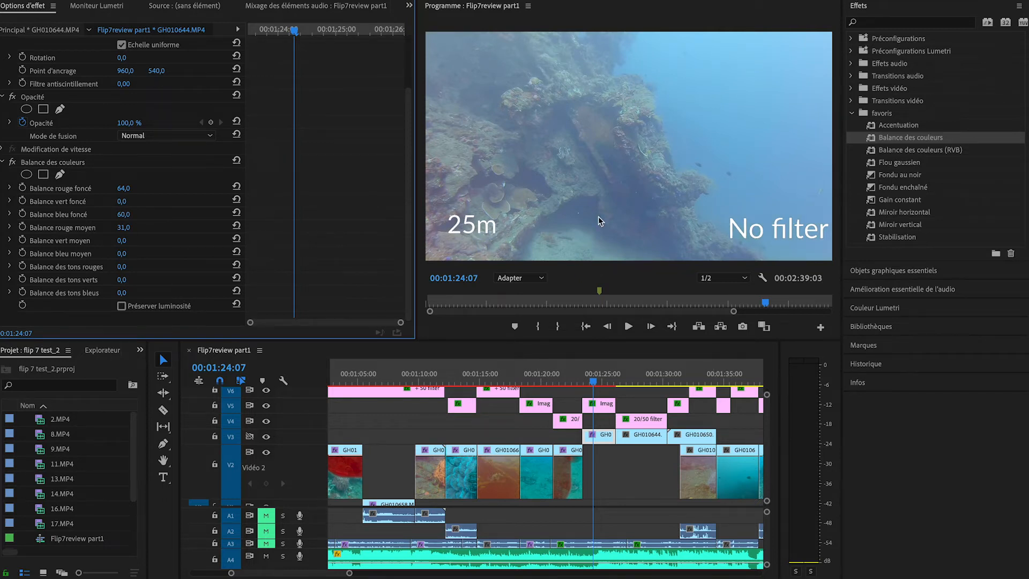
Step: Compare the corrected No filter part of GH010644 with its uncorrected 20/50 filter part
{"action": "left_click", "coordinate": [640, 382]}
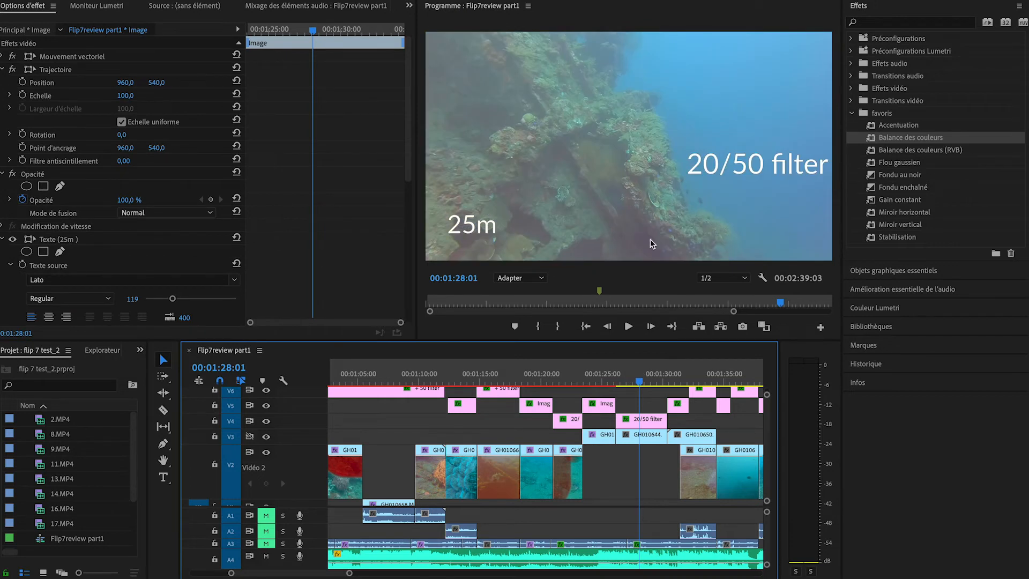
{"action": "left_click", "coordinate": [603, 376]}
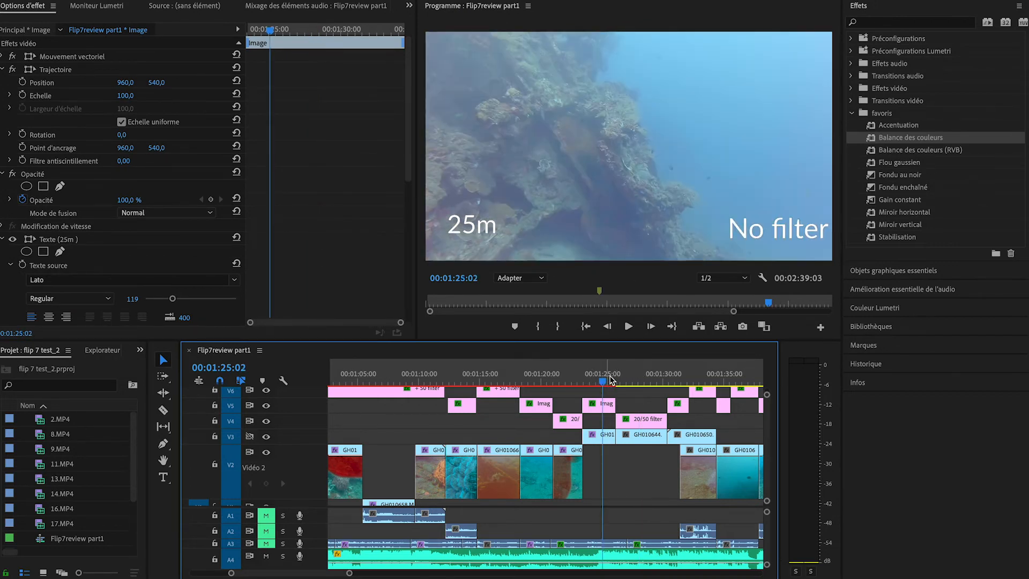
{"action": "left_click", "coordinate": [644, 374]}
{"action": "left_click", "coordinate": [603, 375]}
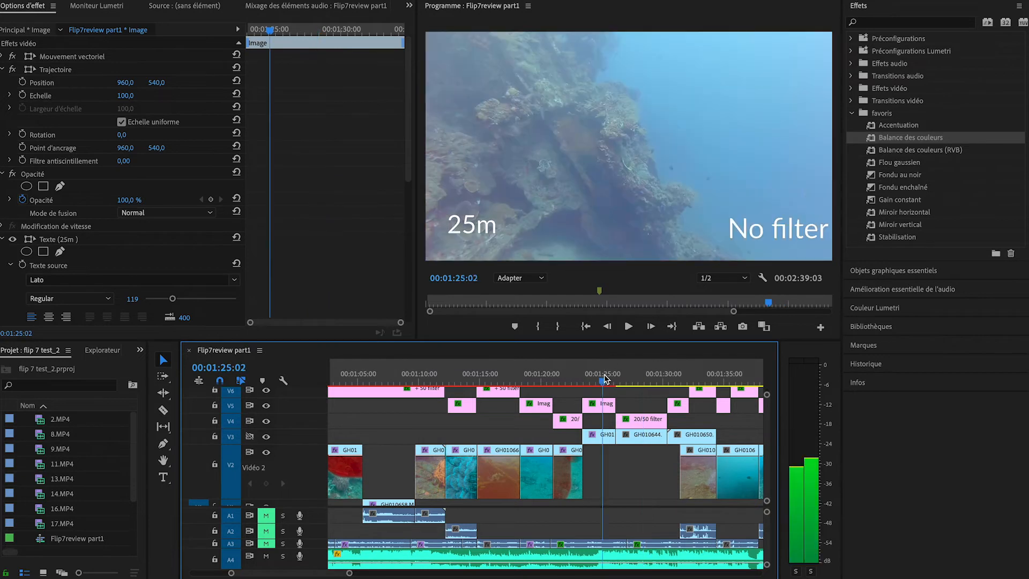
{"action": "left_click", "coordinate": [641, 375]}
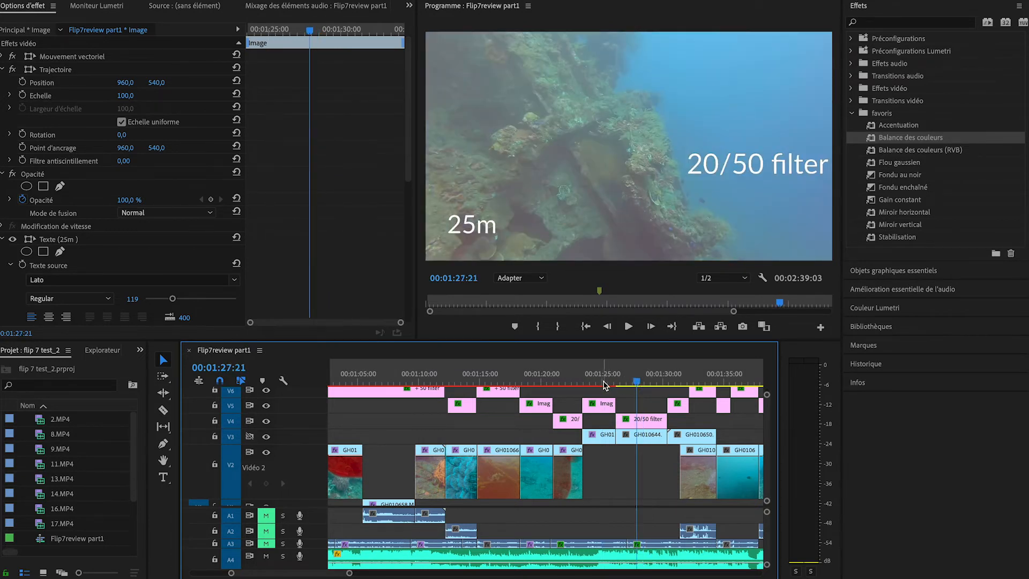
{"action": "left_click", "coordinate": [601, 381]}
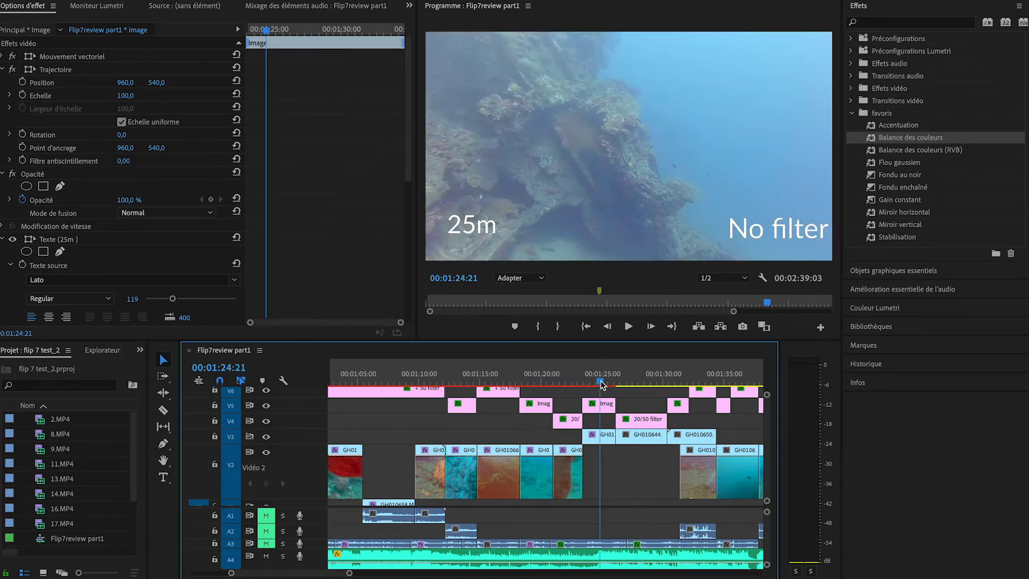
Step: Apply Balance des couleurs to GH010644's 20/50 filter part, set its Balance rouge foncé to 6 and raise rouge moyen slightly
{"action": "left_click", "coordinate": [640, 380]}
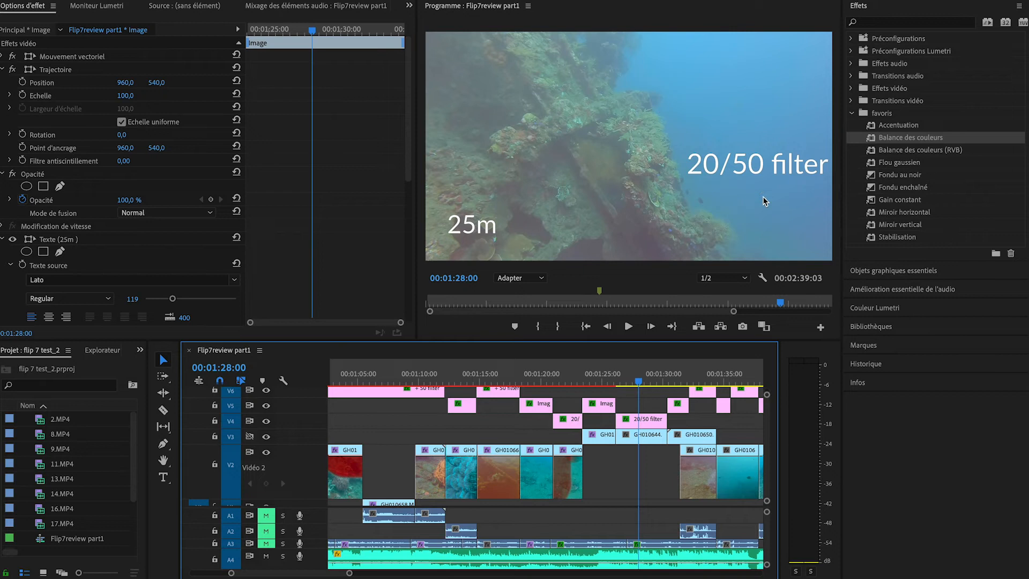
{"action": "left_click", "coordinate": [874, 142]}
{"action": "left_click_drag", "start_coordinate": [873, 142], "coordinate": [646, 435]}
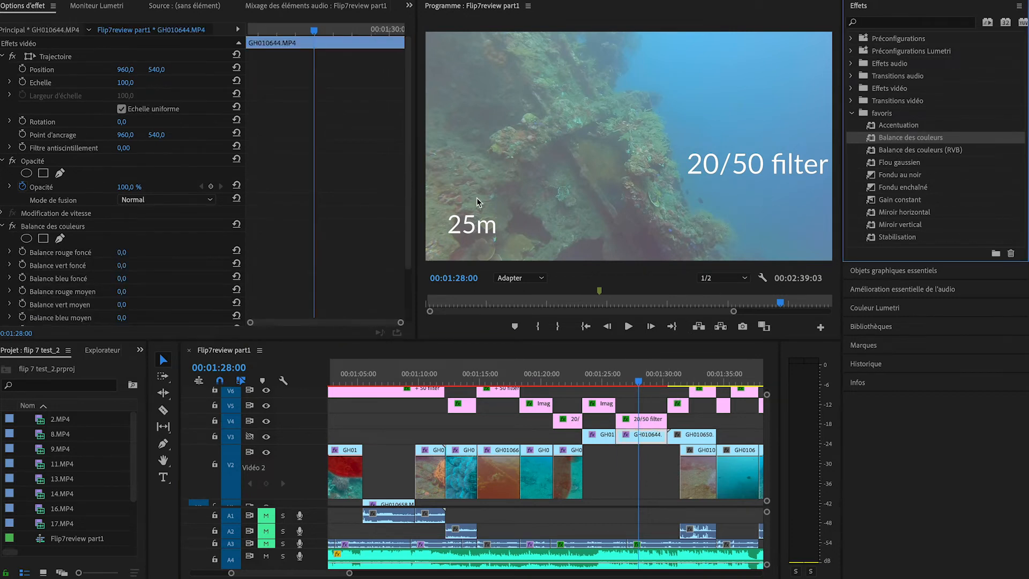
{"action": "scroll", "coordinate": [363, 262], "scroll_direction": "down", "scroll_amount": 3}
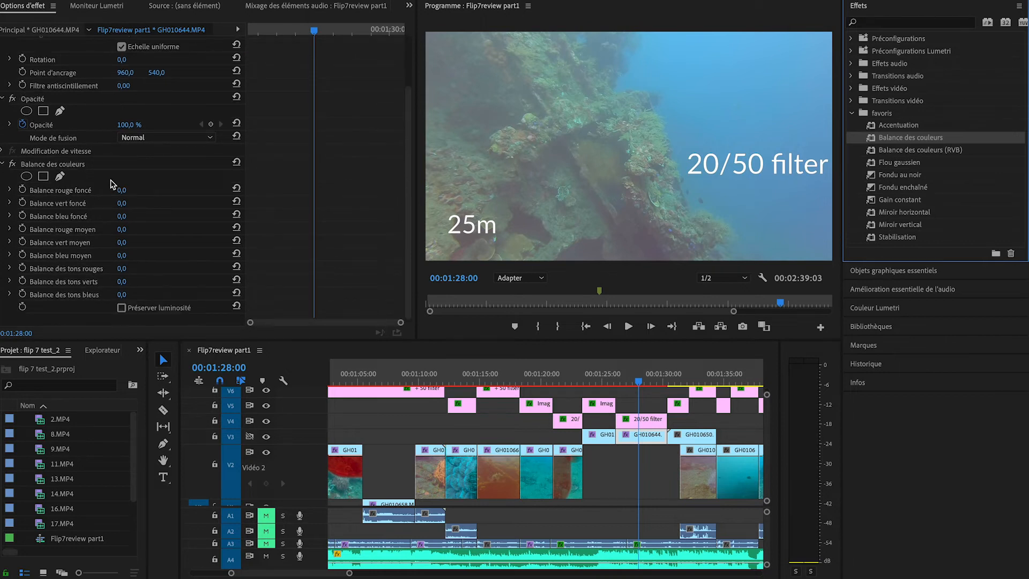
{"action": "left_click_drag", "start_coordinate": [123, 191], "coordinate": [123, 190]}
{"action": "left_click_drag", "start_coordinate": [133, 190], "coordinate": [121, 192]}
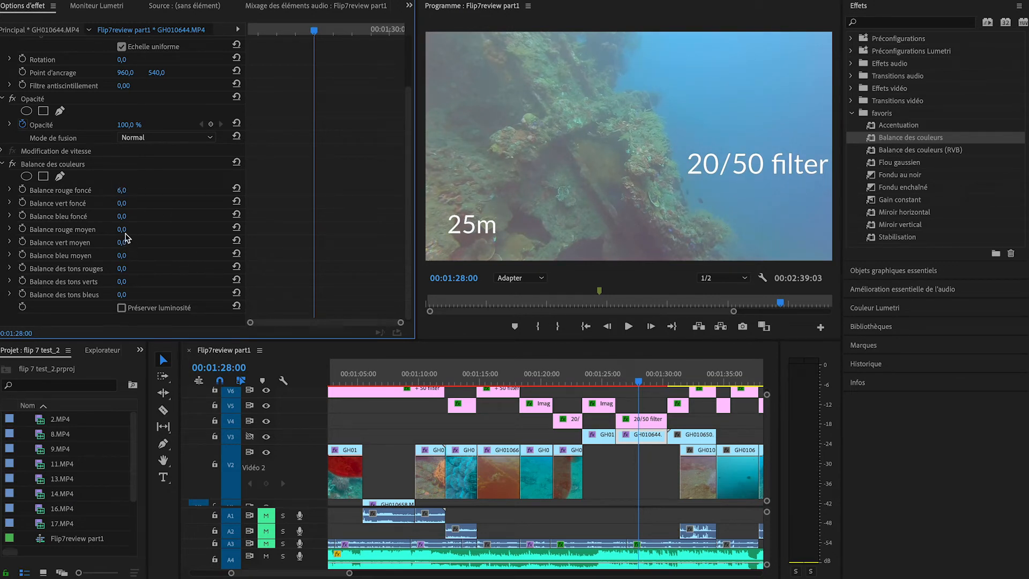
{"action": "left_click_drag", "start_coordinate": [122, 229], "coordinate": [132, 228]}
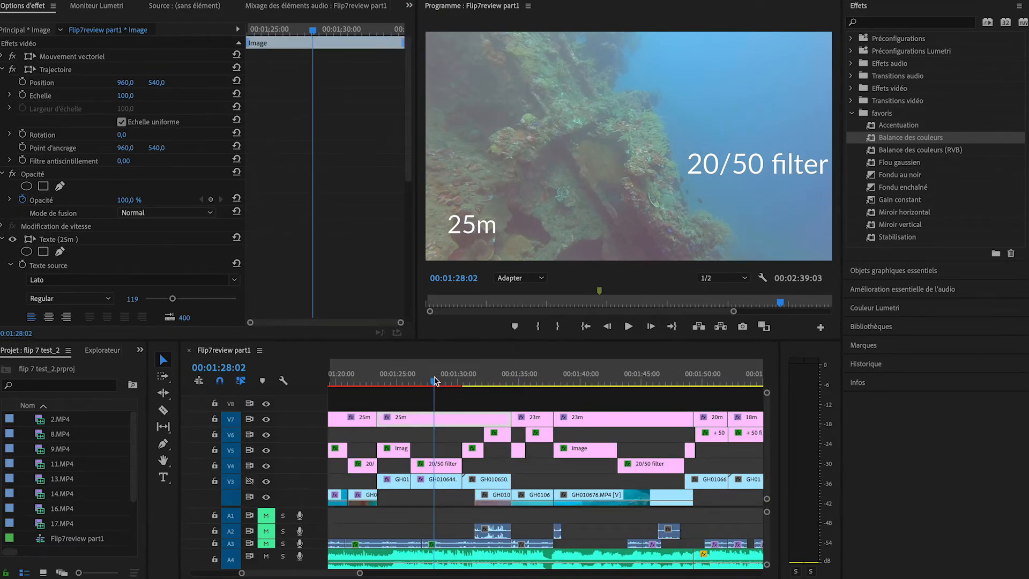
Step: Compare the two color-corrected parts of GH010644, No filter against 20/50 filter
{"action": "left_click", "coordinate": [394, 380]}
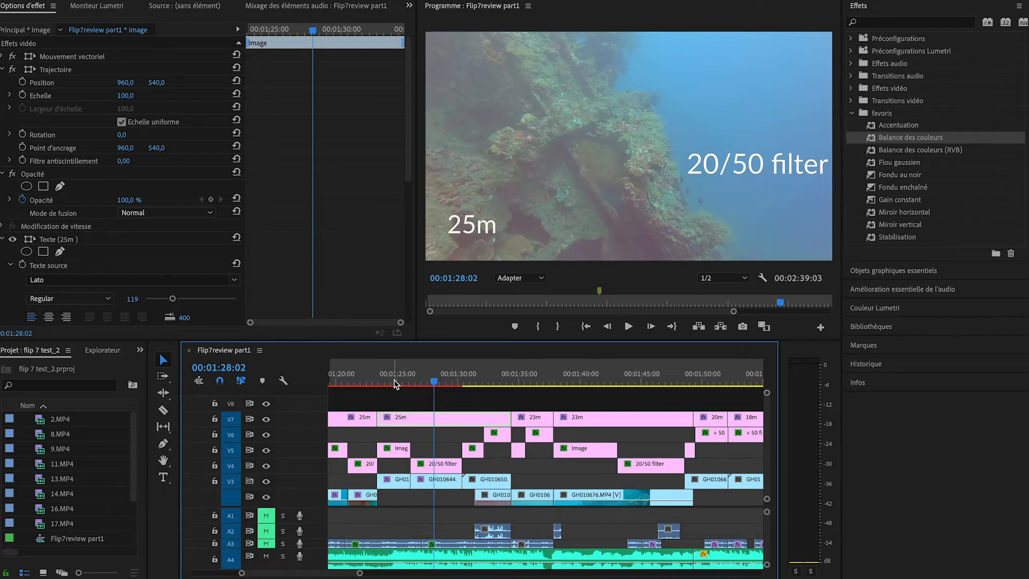
{"action": "left_click", "coordinate": [395, 380]}
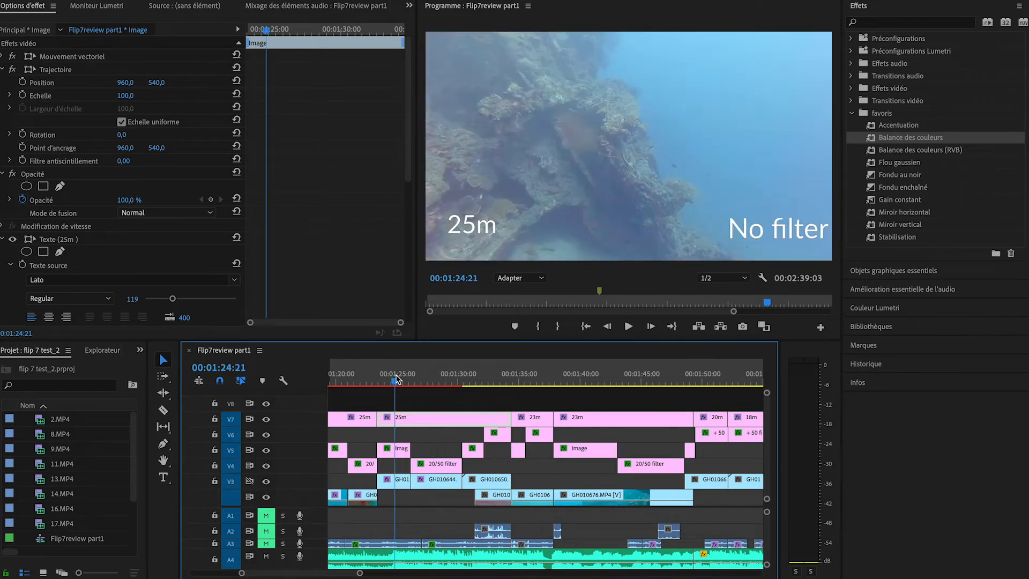
{"action": "left_click", "coordinate": [438, 381]}
{"action": "left_click", "coordinate": [406, 381]}
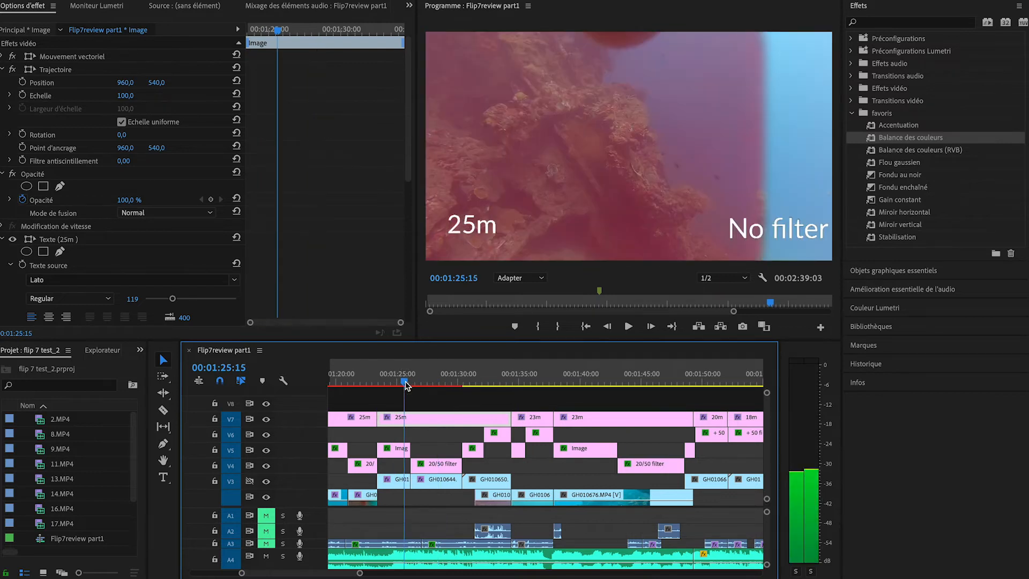
{"action": "left_click", "coordinate": [395, 382]}
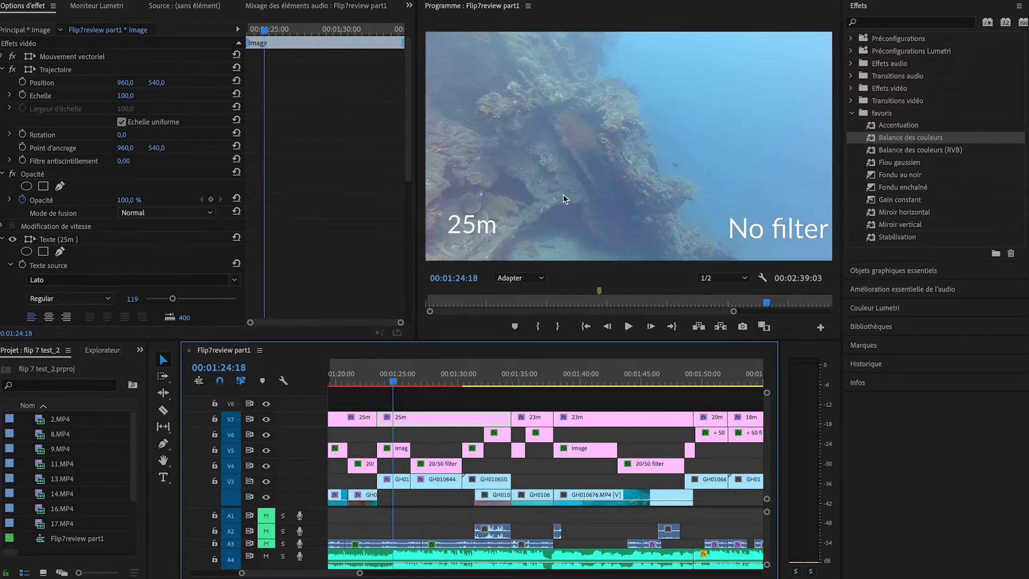
{"action": "left_click", "coordinate": [439, 381]}
{"action": "left_click", "coordinate": [401, 379]}
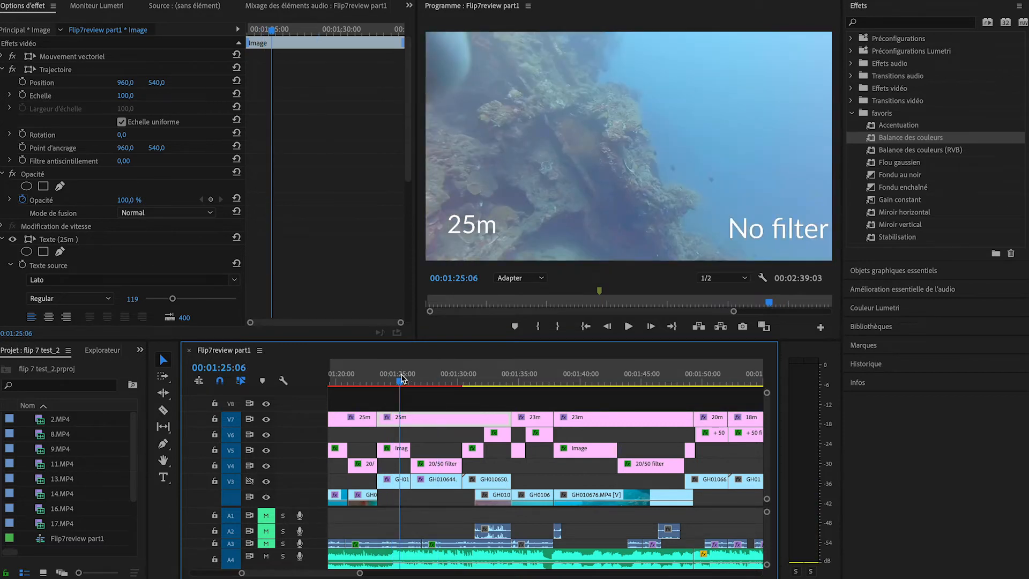
Step: Recheck GH010644's corrected 20/50 filter footage against its No filter footage by alternating between the two parts
{"action": "left_click", "coordinate": [435, 379]}
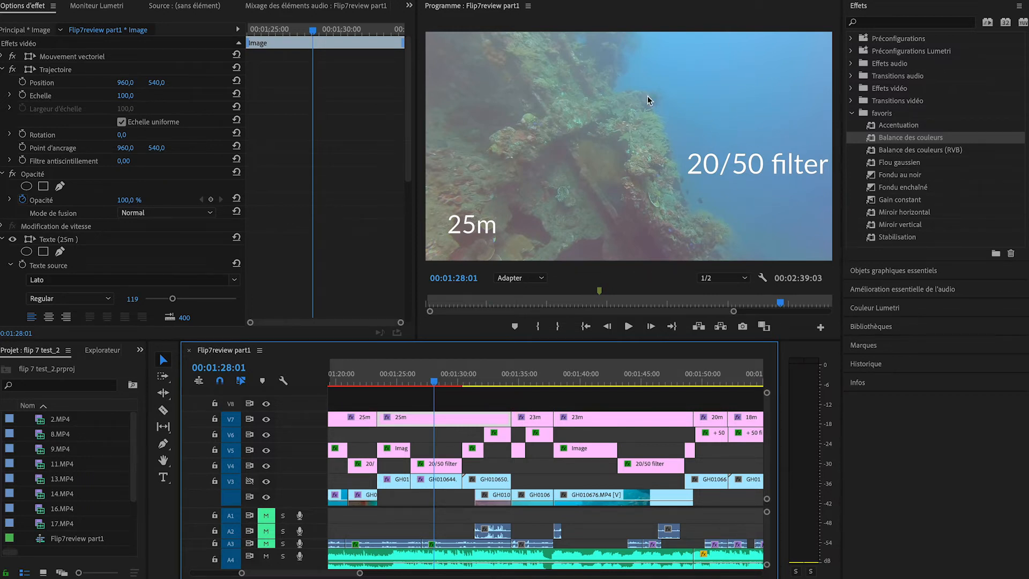
{"action": "left_click", "coordinate": [397, 381]}
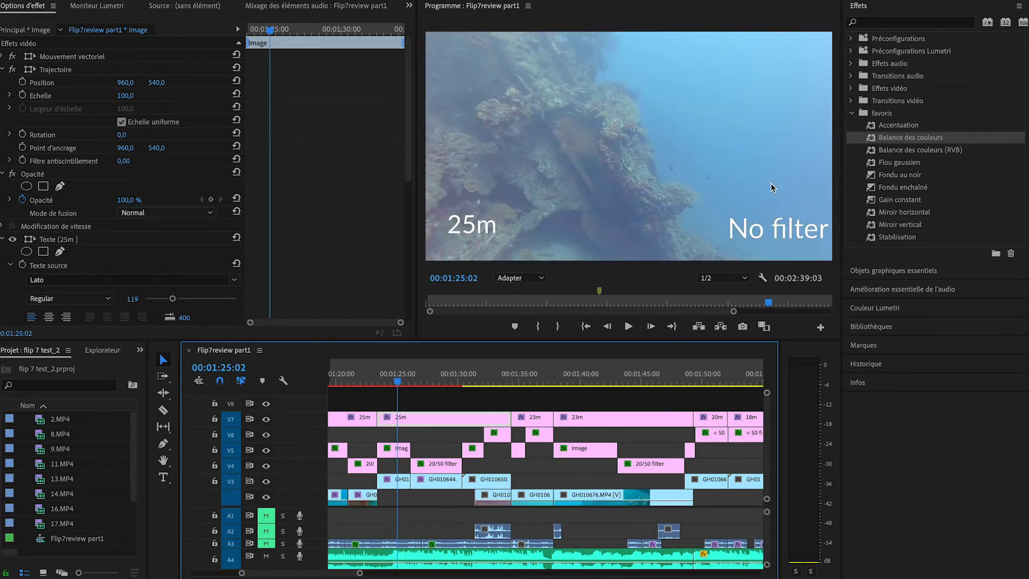
{"action": "left_click", "coordinate": [438, 380]}
Step: Split GH010650 on V3 where its caption changes from No filter to + 50 filter
{"action": "left_click", "coordinate": [476, 378]}
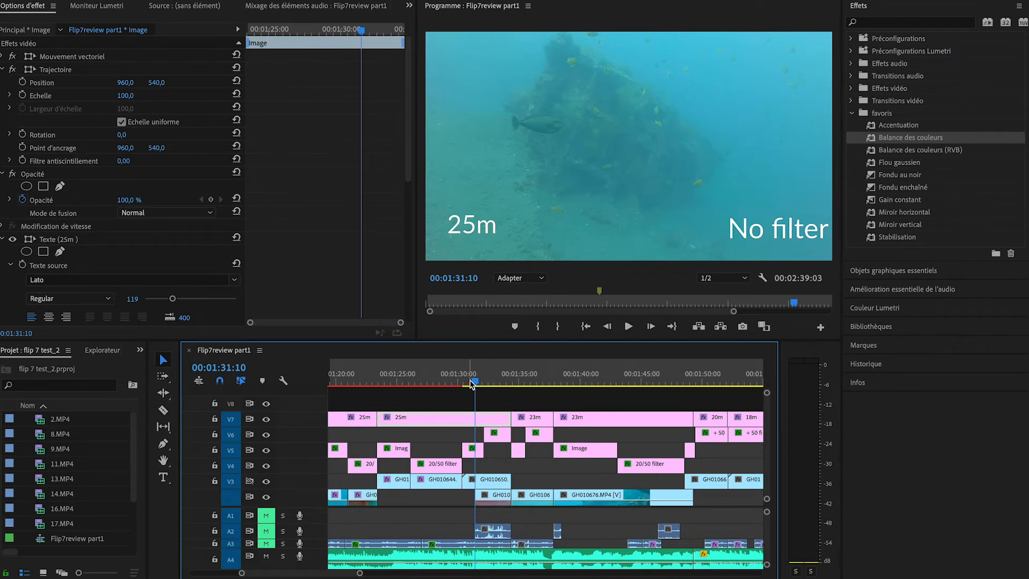
{"action": "left_click", "coordinate": [468, 380]}
{"action": "left_click_drag", "start_coordinate": [468, 381], "coordinate": [472, 381]}
{"action": "key", "text": "c"}
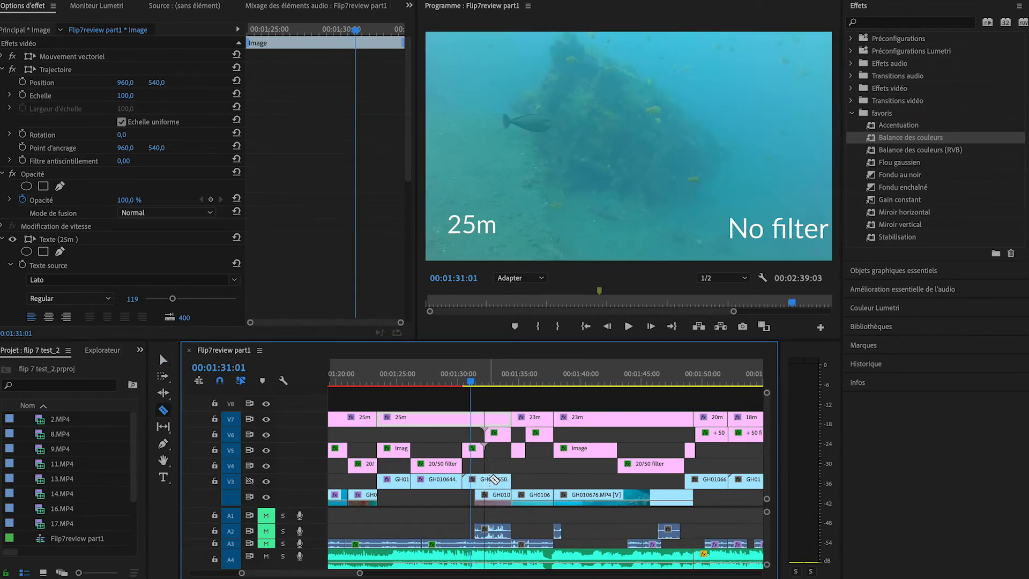
{"action": "left_click", "coordinate": [490, 478]}
{"action": "key", "text": "v"}
Step: Play GH010650 up to the new cut and review the footage on both sides of it
{"action": "key", "text": "space"}
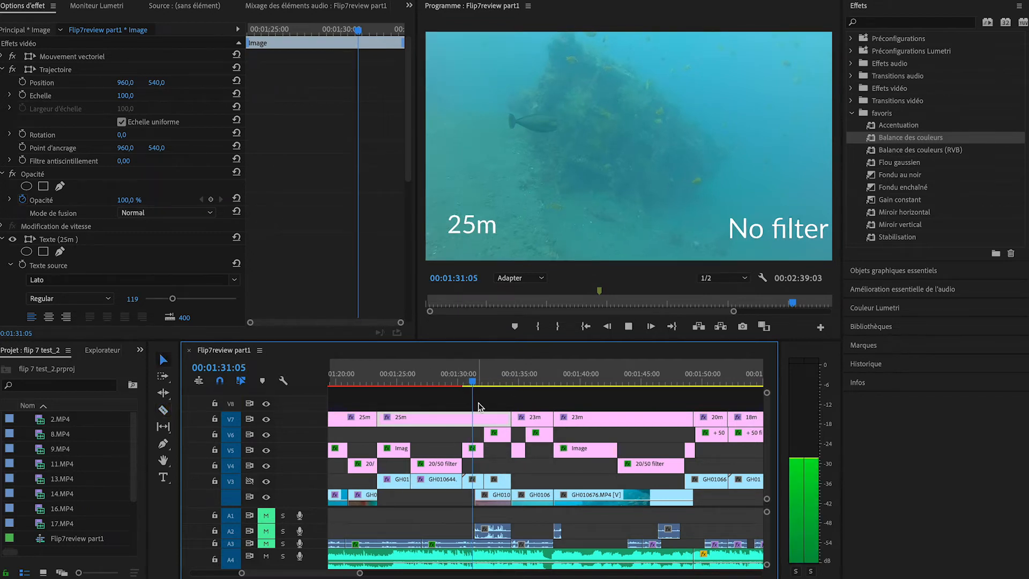
{"action": "key", "text": "space"}
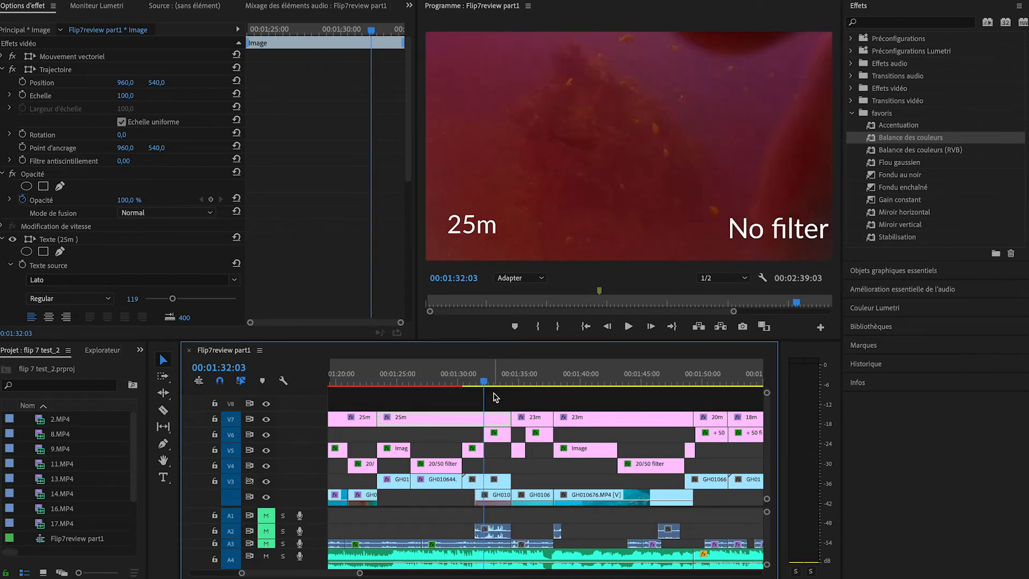
{"action": "left_click", "coordinate": [497, 383]}
{"action": "left_click_drag", "start_coordinate": [498, 384], "coordinate": [474, 385]}
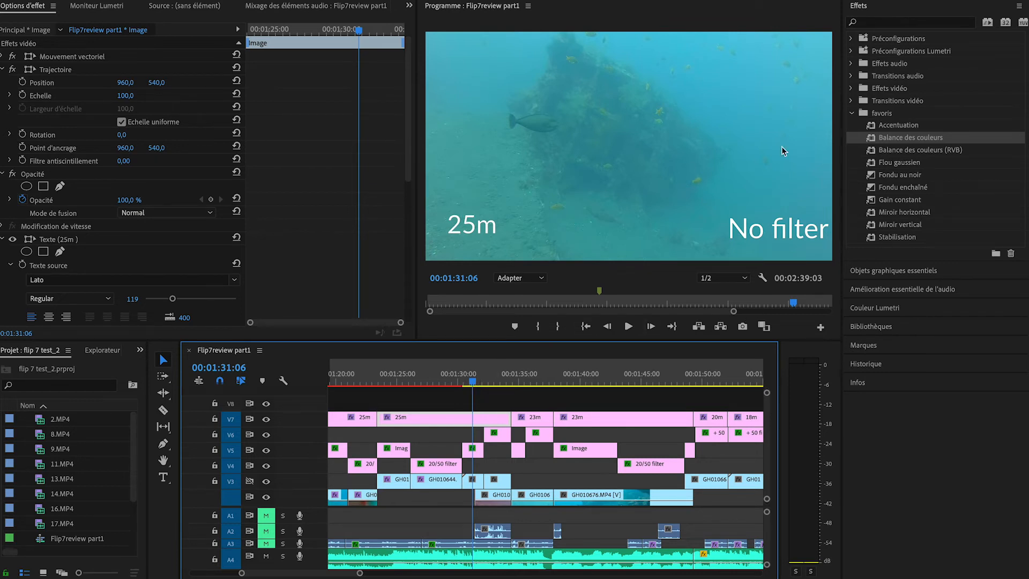
Step: Apply Balance des couleurs to GH010650's No filter part with Balance rouge foncé at 54 and rouge moyen at 30
{"action": "left_click_drag", "start_coordinate": [907, 138], "coordinate": [473, 480]}
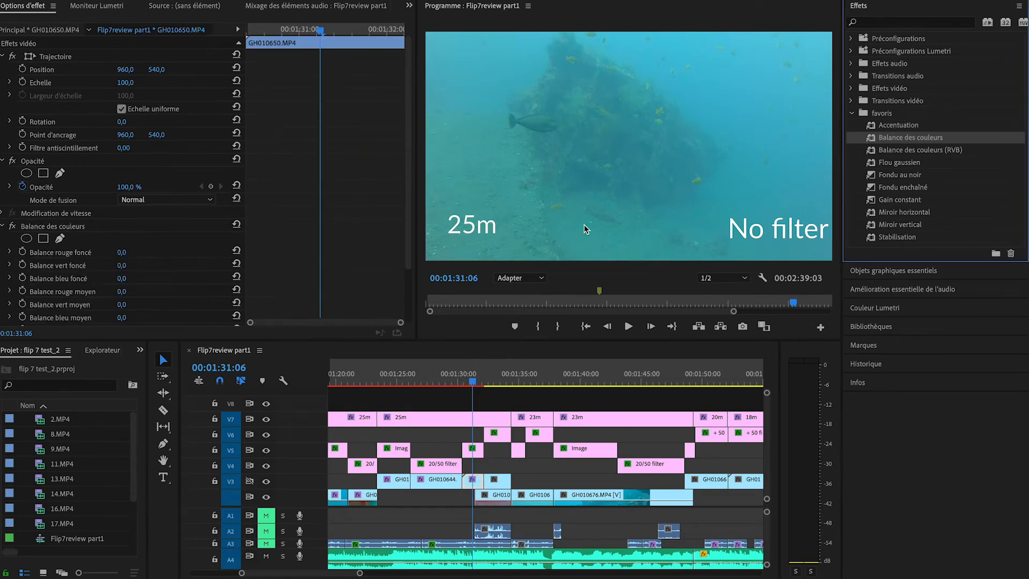
{"action": "scroll", "coordinate": [301, 240], "scroll_direction": "down", "scroll_amount": 3}
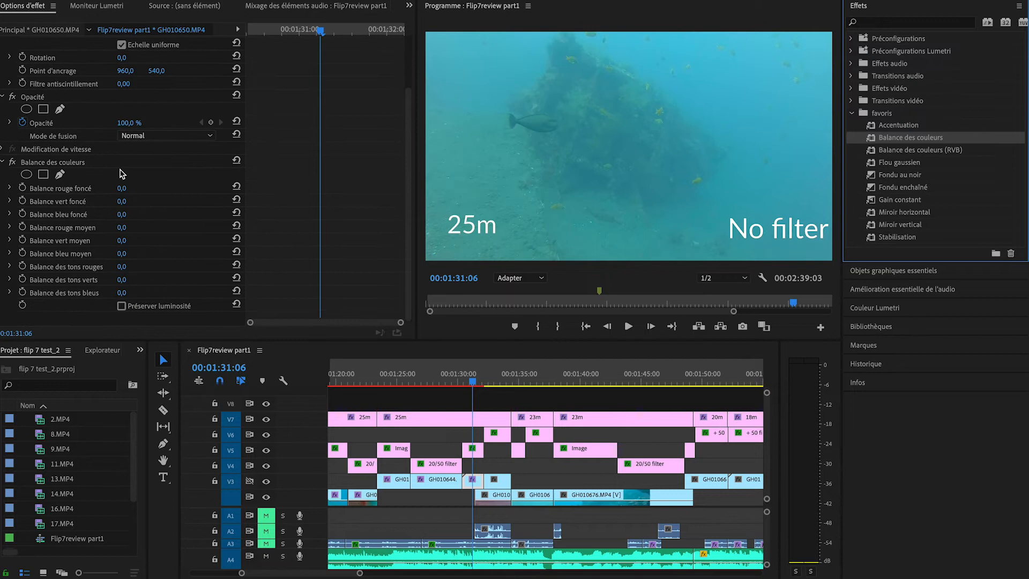
{"action": "left_click_drag", "start_coordinate": [122, 188], "coordinate": [130, 188]}
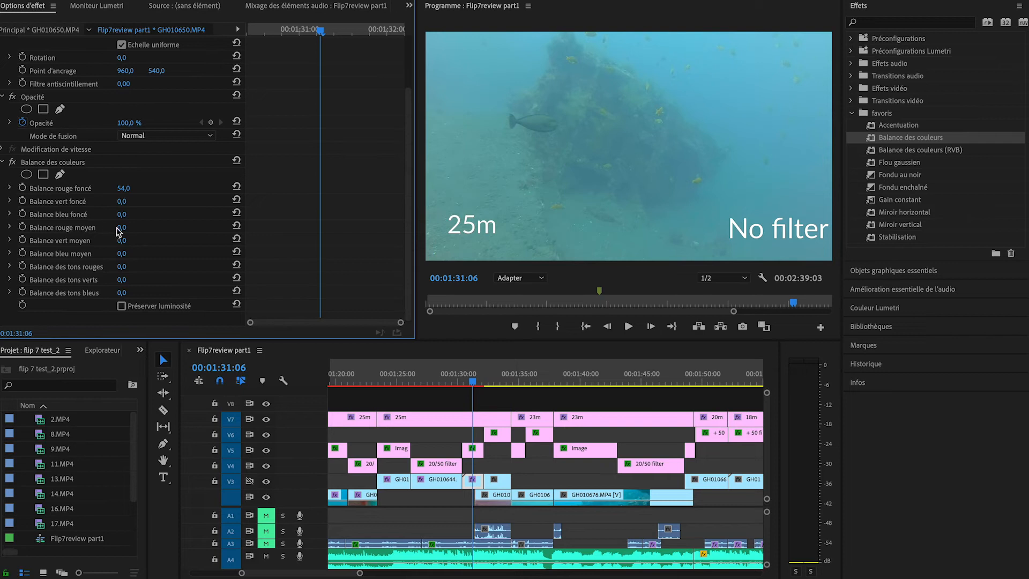
{"action": "left_click_drag", "start_coordinate": [122, 227], "coordinate": [135, 227]}
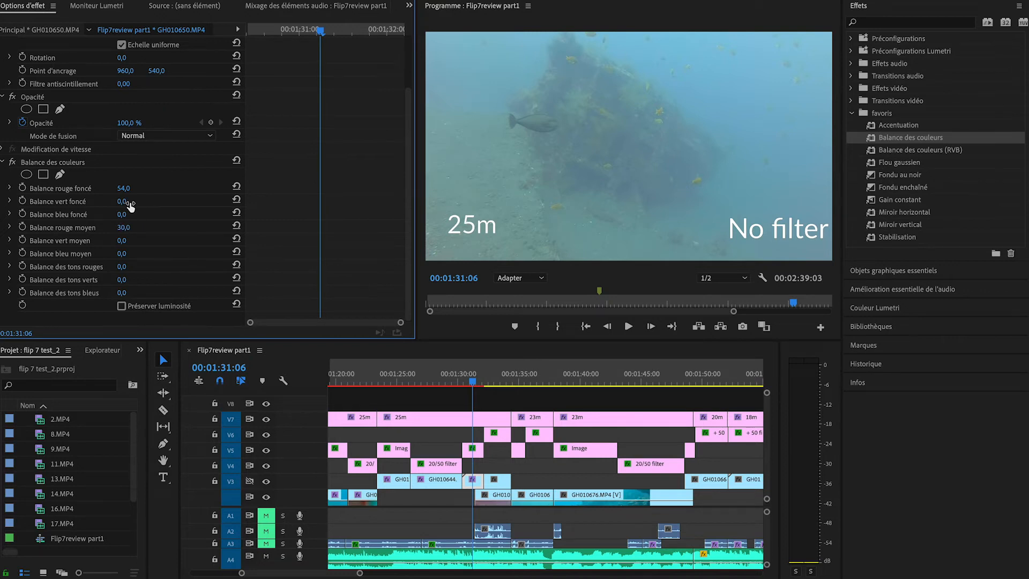
{"action": "left_click_drag", "start_coordinate": [123, 203], "coordinate": [124, 203]}
{"action": "left_click_drag", "start_coordinate": [123, 203], "coordinate": [123, 216]}
Step: Apply Balance des couleurs to GH010650's + 50 filter part, set Balance rouge foncé to -54 and compare it with the No filter part
{"action": "left_click", "coordinate": [491, 381]}
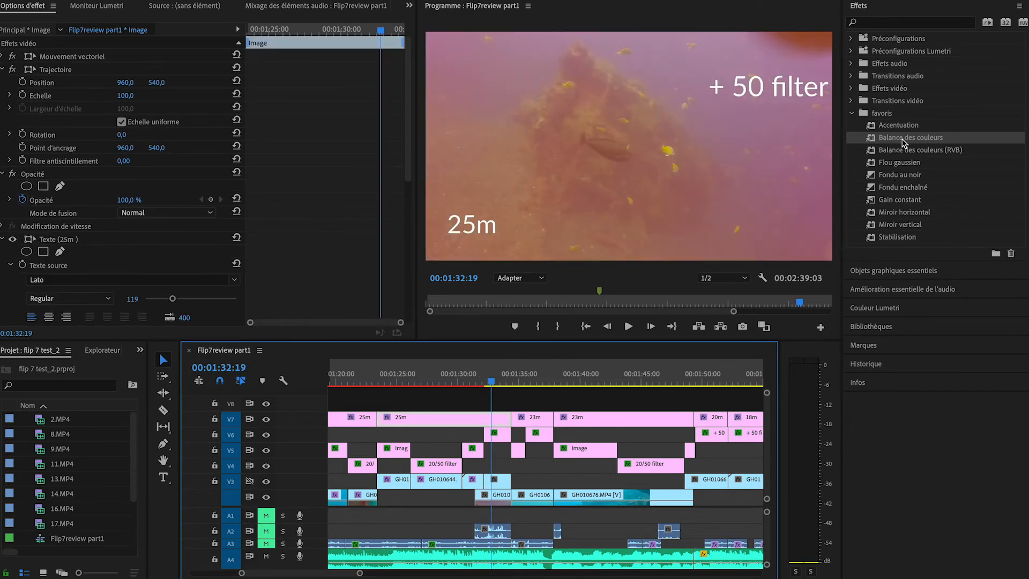
{"action": "left_click_drag", "start_coordinate": [904, 140], "coordinate": [496, 481]}
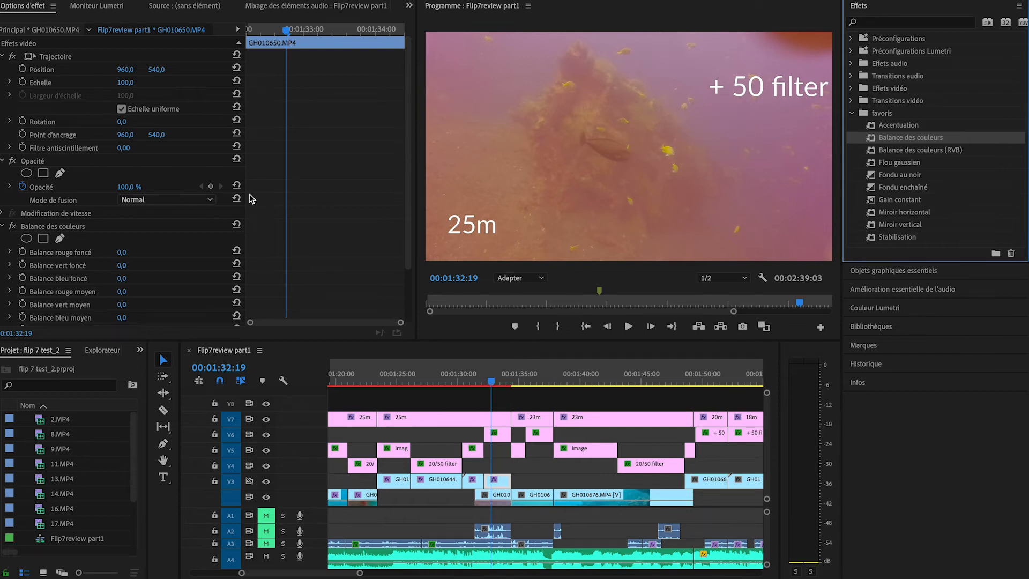
{"action": "scroll", "coordinate": [177, 284], "scroll_direction": "down", "scroll_amount": 5}
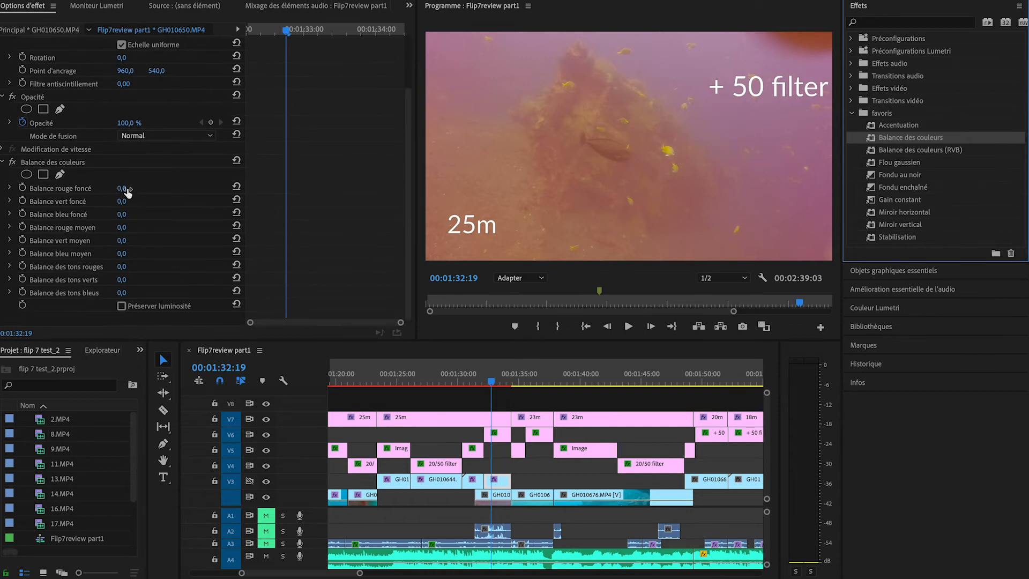
{"action": "left_click_drag", "start_coordinate": [127, 192], "coordinate": [115, 192]}
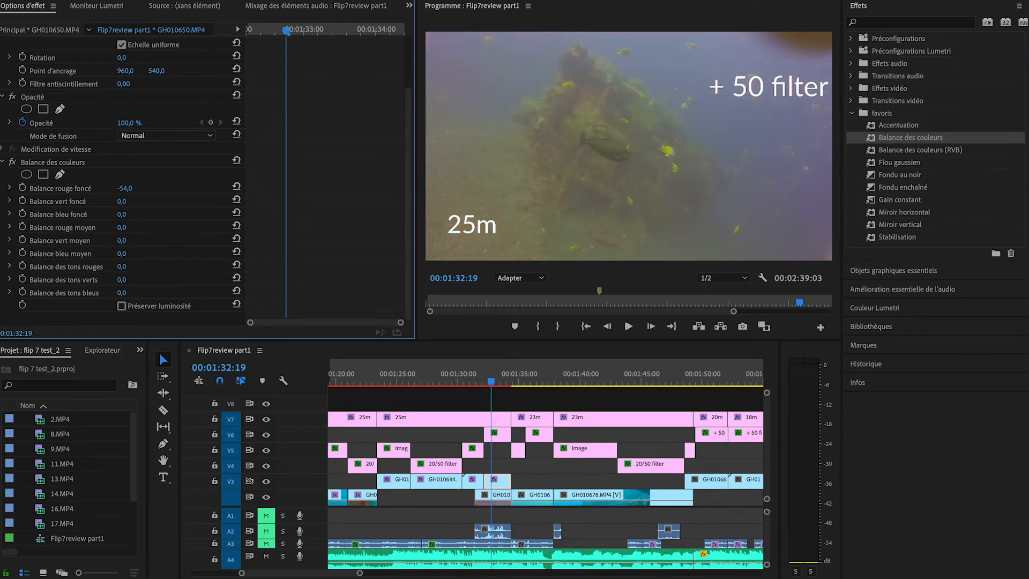
{"action": "left_click_drag", "start_coordinate": [129, 189], "coordinate": [134, 189]}
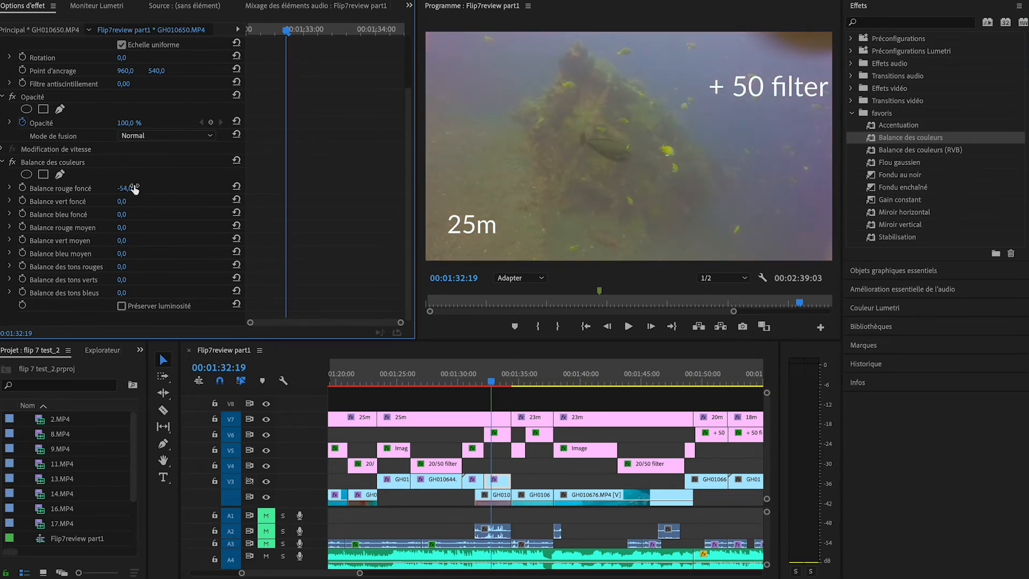
{"action": "left_click", "coordinate": [135, 223]}
{"action": "left_click", "coordinate": [472, 382]}
{"action": "left_click", "coordinate": [492, 382]}
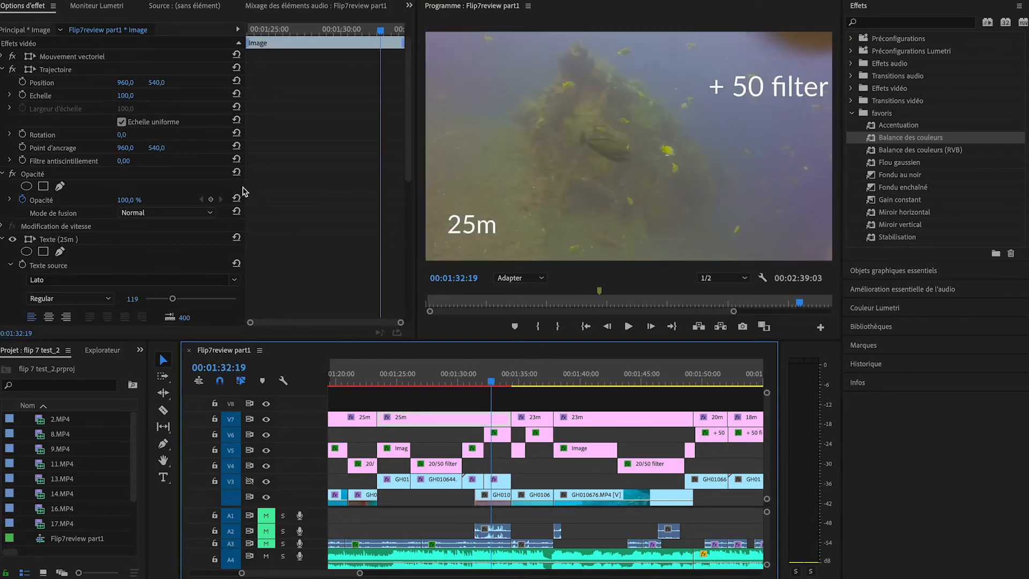
Step: Set Balance vert foncé to -2 and lower vert moyen on GH010650's + 50 filter part, and recheck it against the No filter part
{"action": "scroll", "coordinate": [183, 282], "scroll_direction": "down", "scroll_amount": 5}
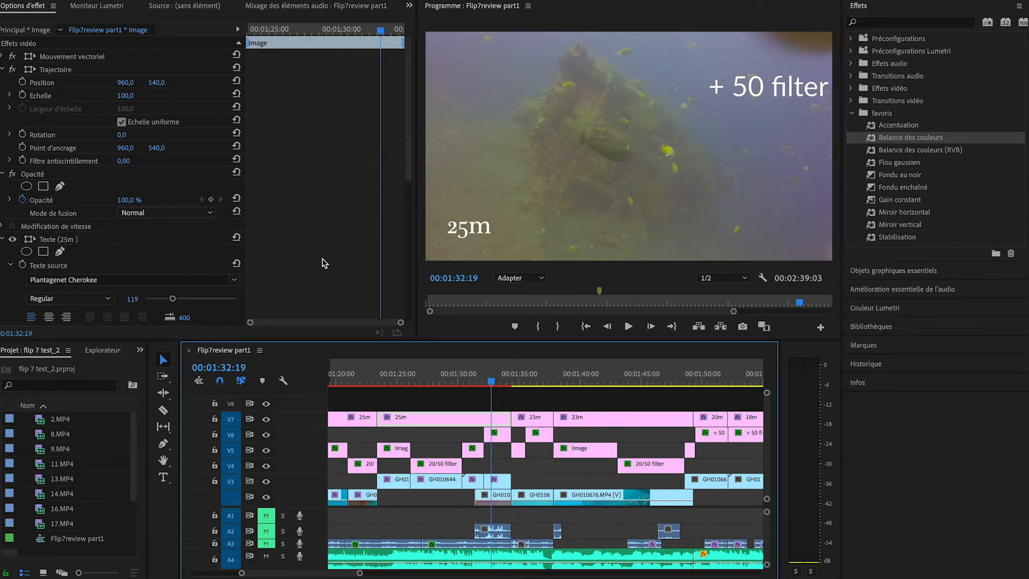
{"action": "scroll", "coordinate": [322, 262], "scroll_direction": "down", "scroll_amount": 10}
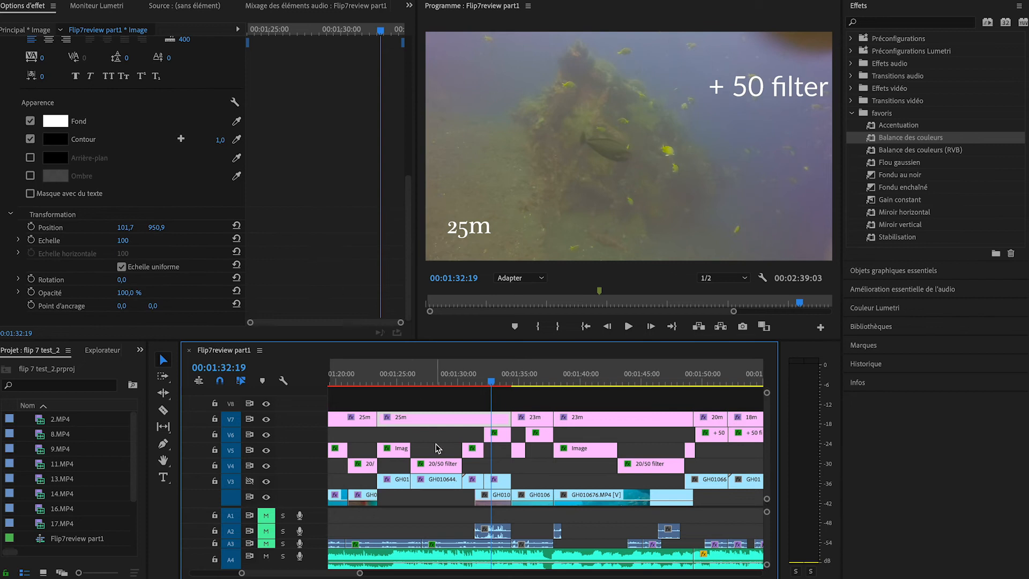
{"action": "left_click", "coordinate": [504, 476]}
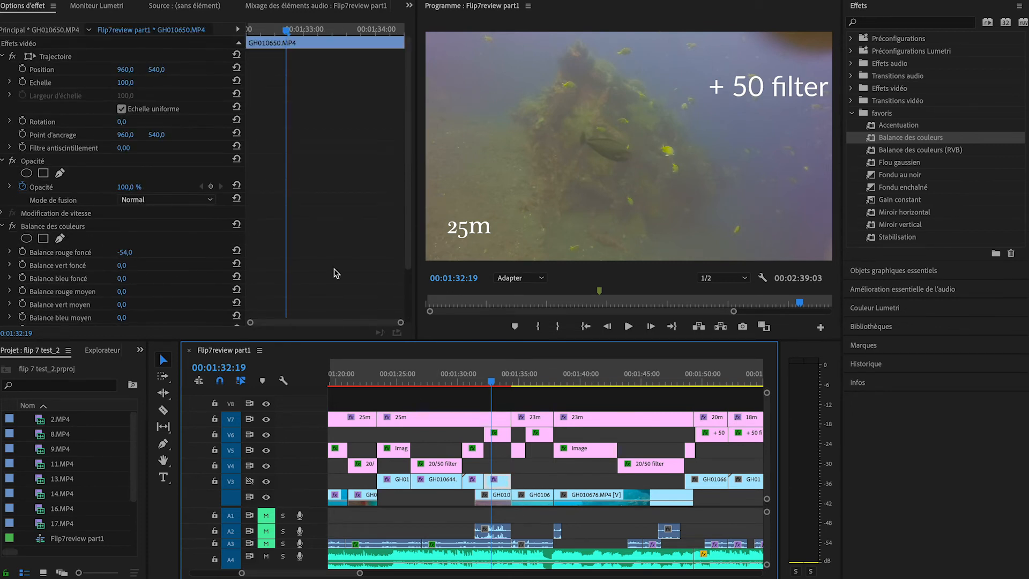
{"action": "scroll", "coordinate": [293, 232], "scroll_direction": "down", "scroll_amount": 3}
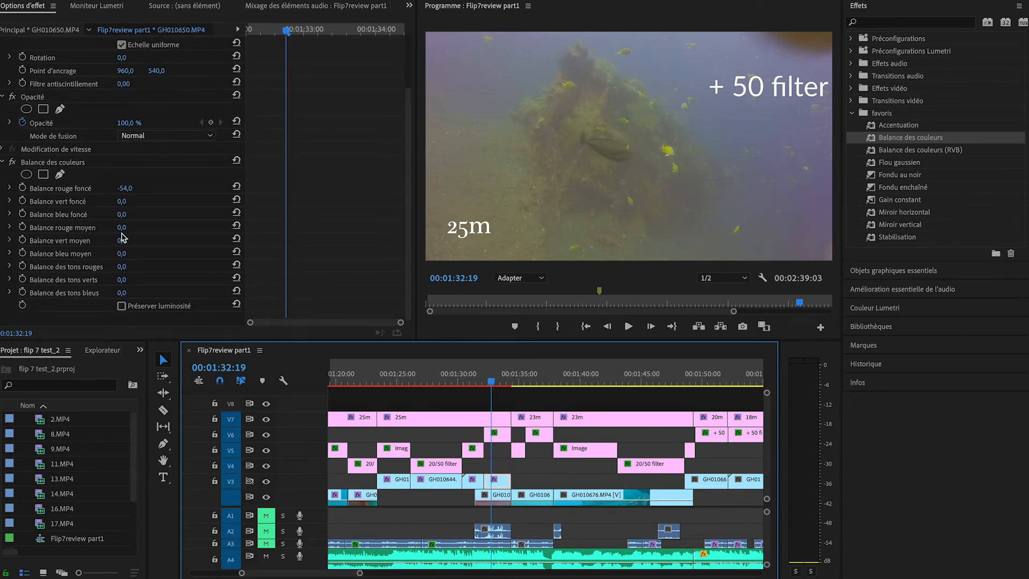
{"action": "left_click_drag", "start_coordinate": [124, 204], "coordinate": [120, 204]}
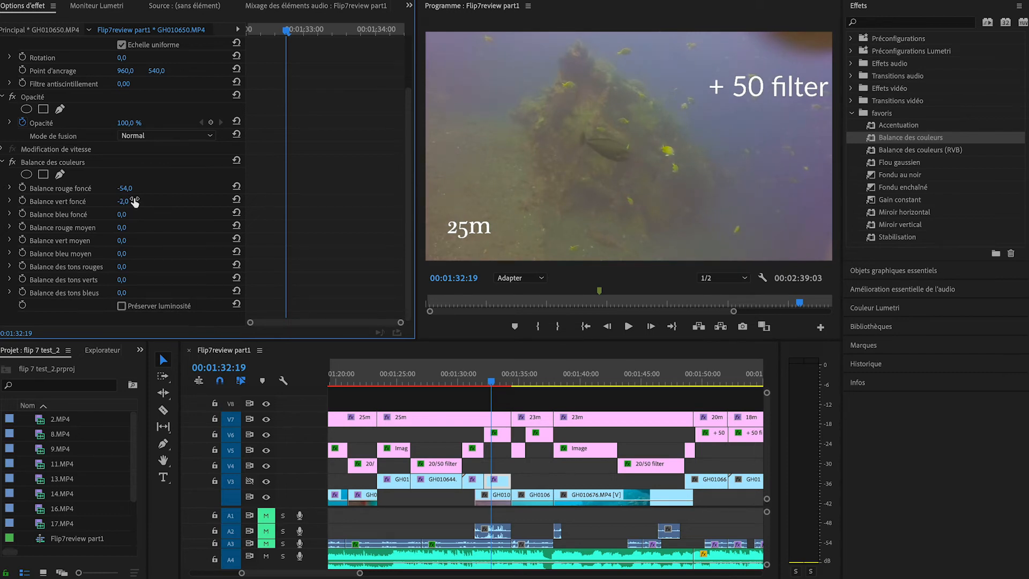
{"action": "left_click_drag", "start_coordinate": [130, 244], "coordinate": [121, 244]}
{"action": "left_click", "coordinate": [472, 379]}
{"action": "left_click_drag", "start_coordinate": [472, 379], "coordinate": [495, 379]}
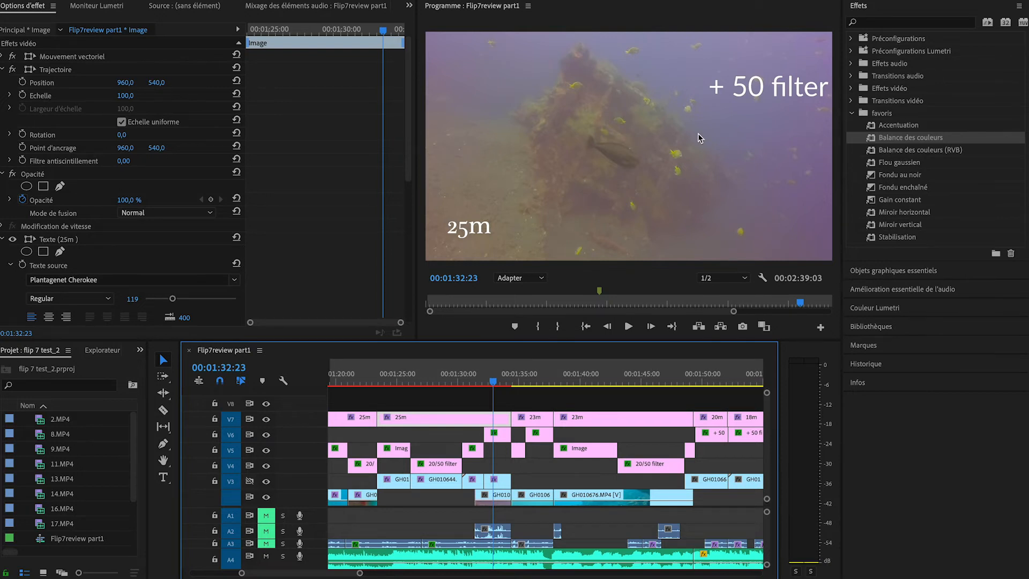
Step: Split the 23m clip GH010662 where its caption changes from No filter to + 50 filter
{"action": "left_click", "coordinate": [517, 379]}
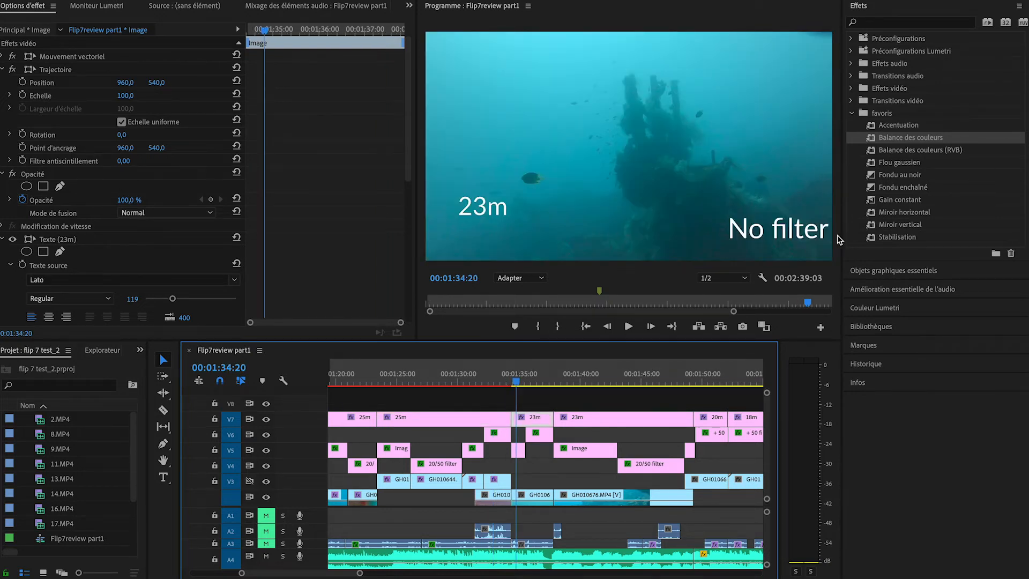
{"action": "left_click_drag", "start_coordinate": [895, 140], "coordinate": [867, 145]}
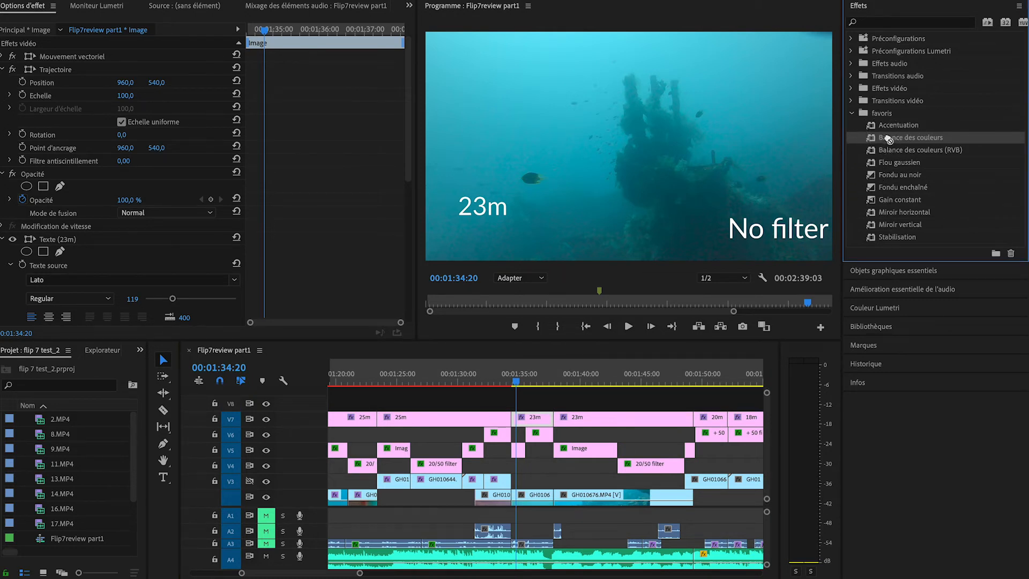
{"action": "key", "text": "c"}
{"action": "left_click", "coordinate": [528, 496]}
{"action": "key", "text": "v"}
Step: Apply Balance des couleurs to GH010662's No filter part with Balance rouge foncé at 46 and rouge moyen at 38
{"action": "left_click_drag", "start_coordinate": [901, 135], "coordinate": [518, 495]}
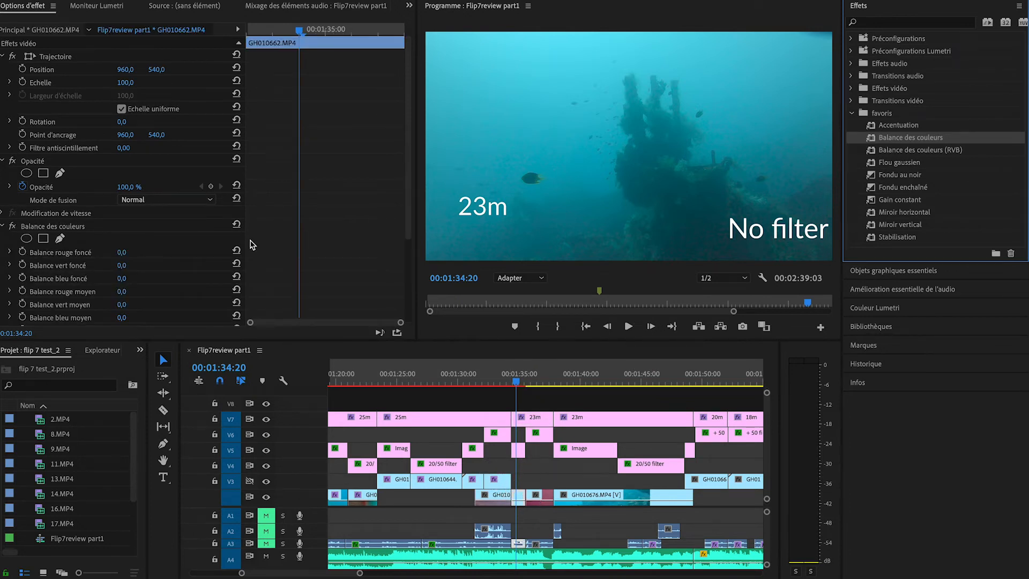
{"action": "scroll", "coordinate": [252, 246], "scroll_direction": "down", "scroll_amount": 4}
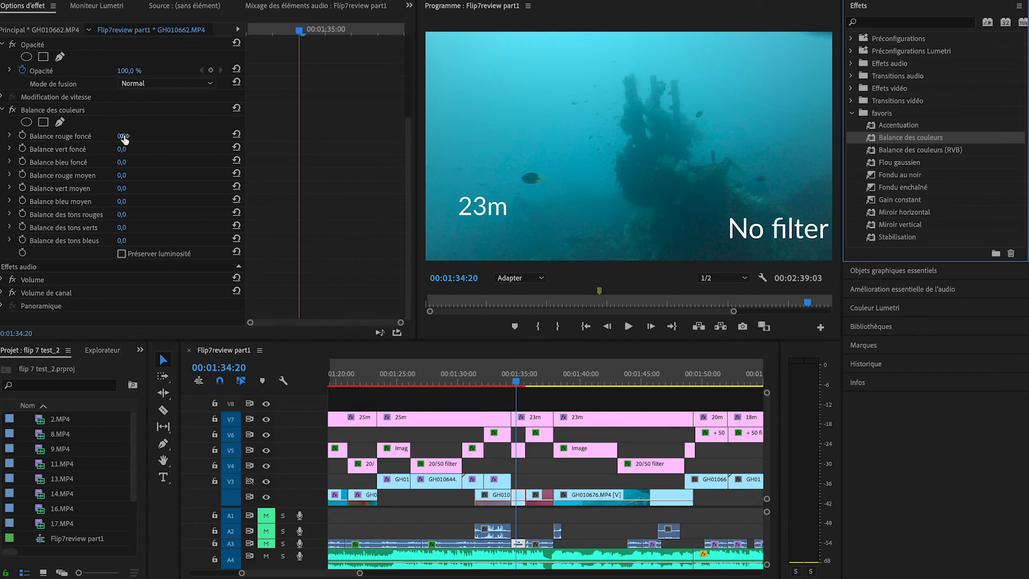
{"action": "left_click_drag", "start_coordinate": [125, 137], "coordinate": [162, 138]}
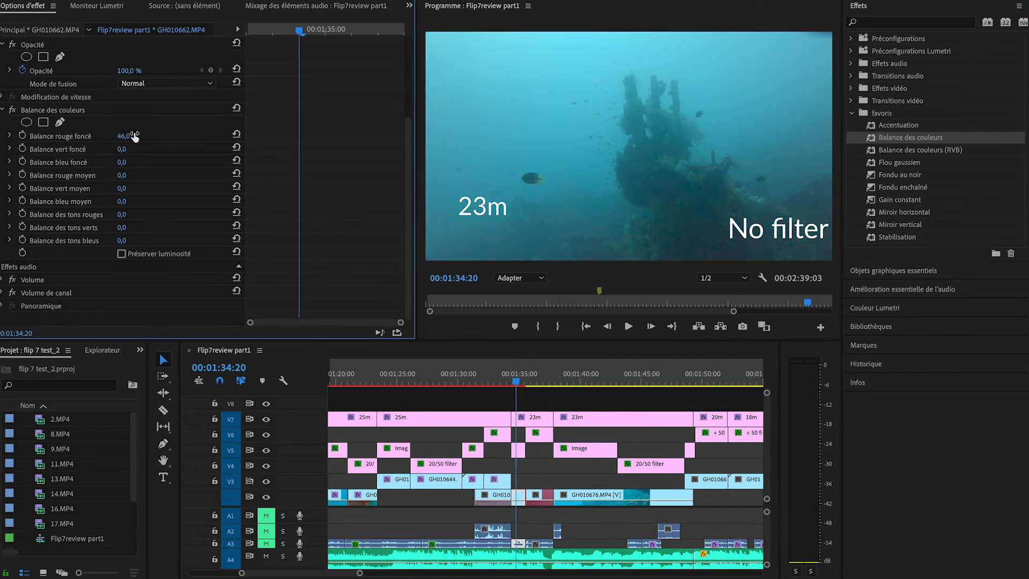
{"action": "left_click_drag", "start_coordinate": [124, 175], "coordinate": [147, 176]}
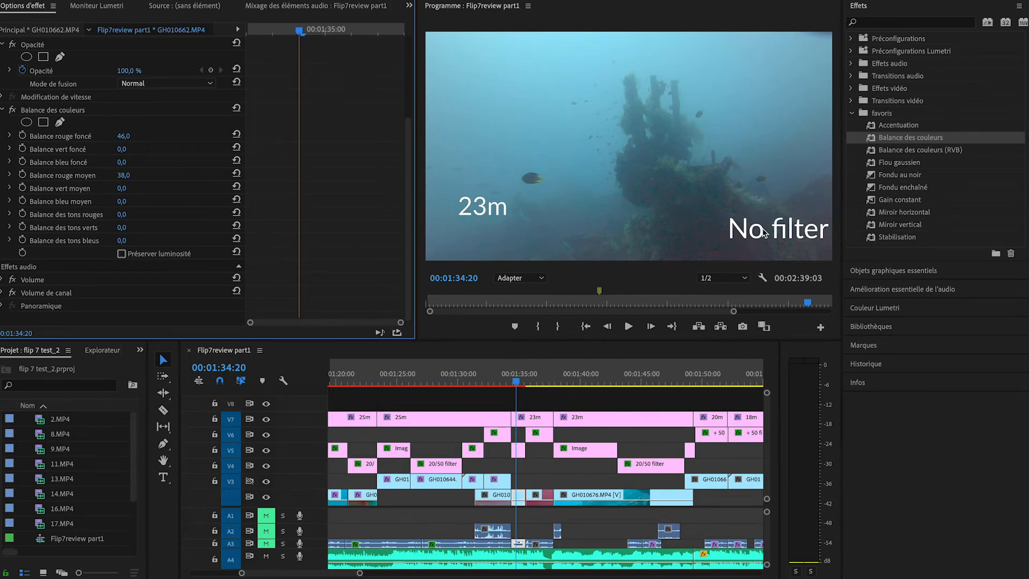
Step: Apply Balance des couleurs to GH010662's + 50 filter part with rouge foncé -73, rouge moyen -35 and lower tons rouges, and compare it with No filter
{"action": "left_click", "coordinate": [536, 381]}
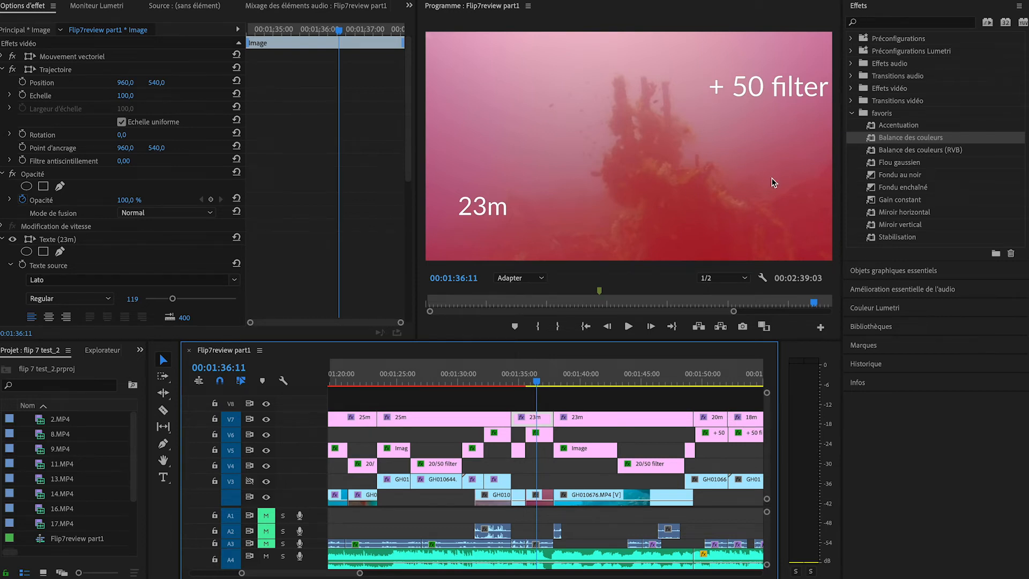
{"action": "left_click_drag", "start_coordinate": [894, 149], "coordinate": [543, 501]}
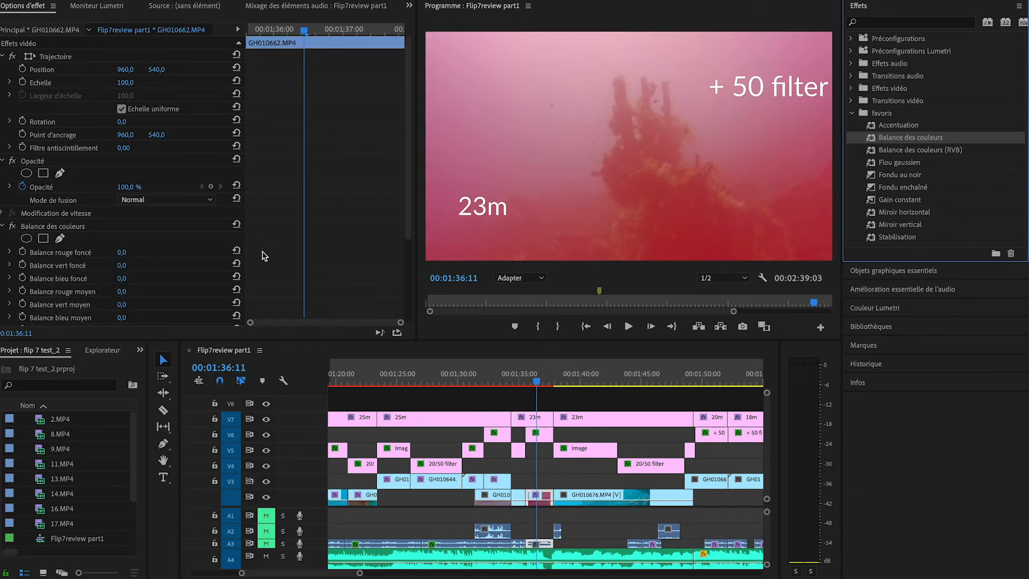
{"action": "scroll", "coordinate": [261, 267], "scroll_direction": "down", "scroll_amount": 3}
{"action": "left_click_drag", "start_coordinate": [124, 165], "coordinate": [106, 165]}
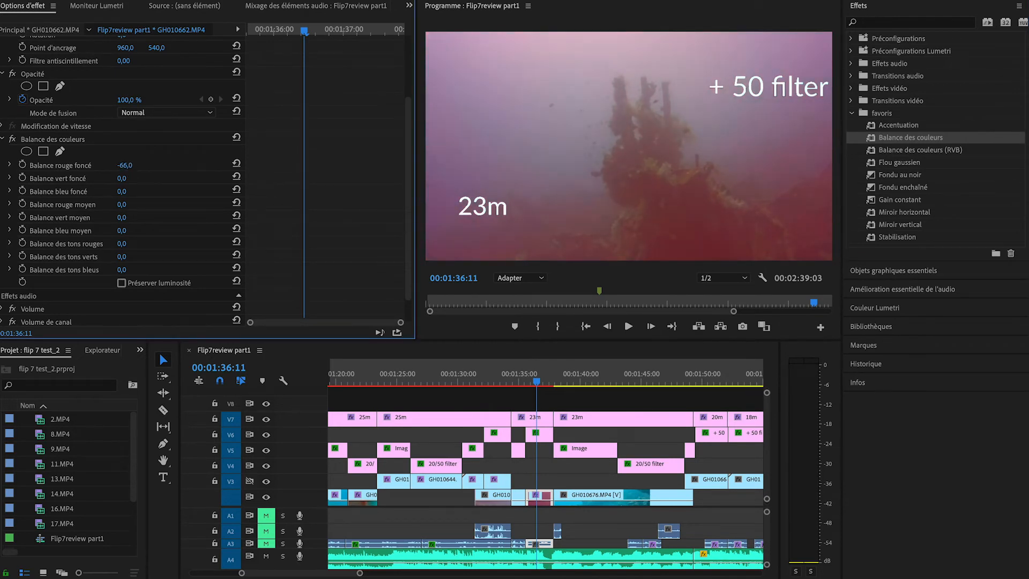
{"action": "left_click_drag", "start_coordinate": [129, 204], "coordinate": [119, 204]}
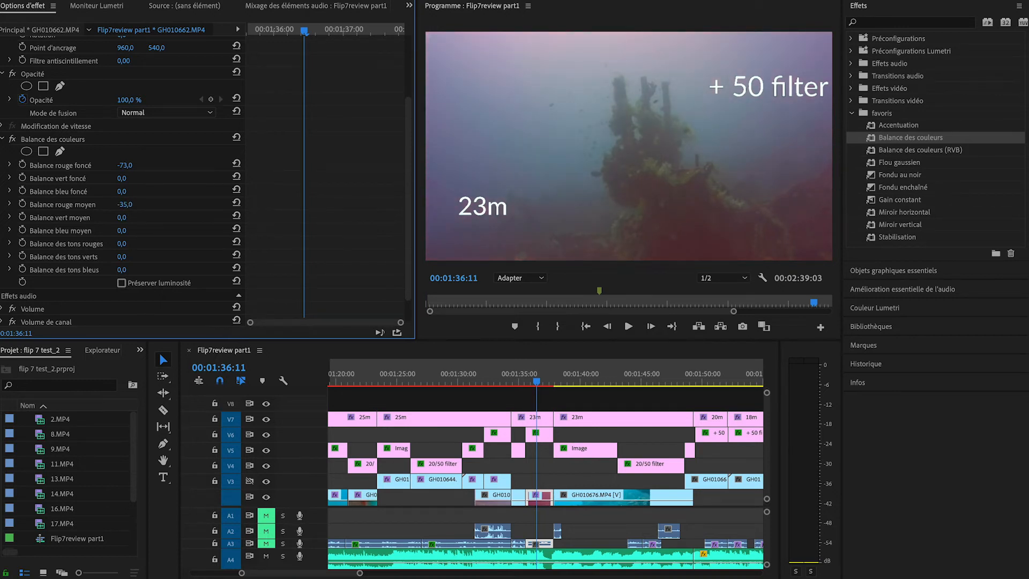
{"action": "left_click_drag", "start_coordinate": [124, 243], "coordinate": [106, 243]}
{"action": "left_click", "coordinate": [517, 379]}
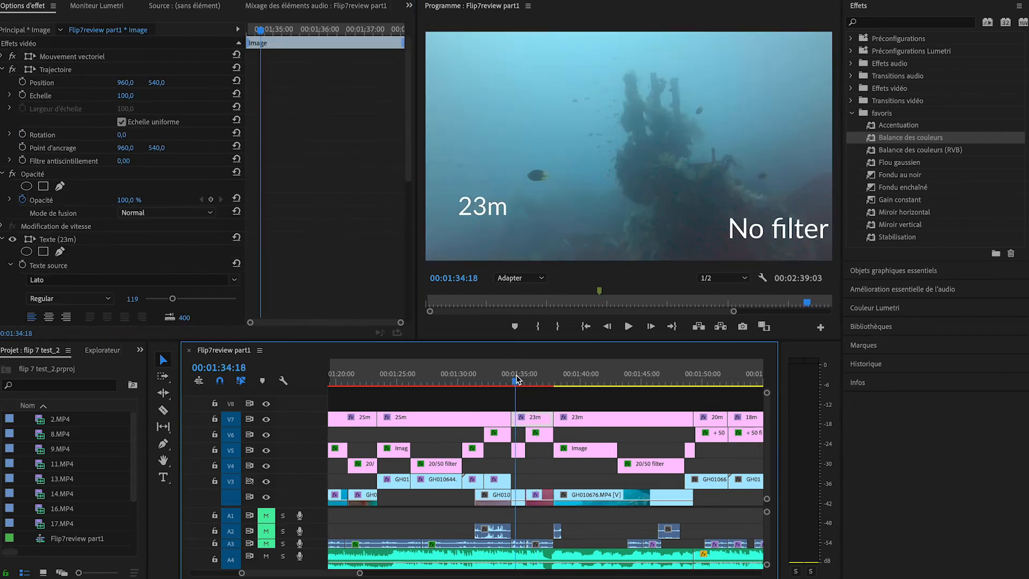
{"action": "left_click", "coordinate": [546, 379]}
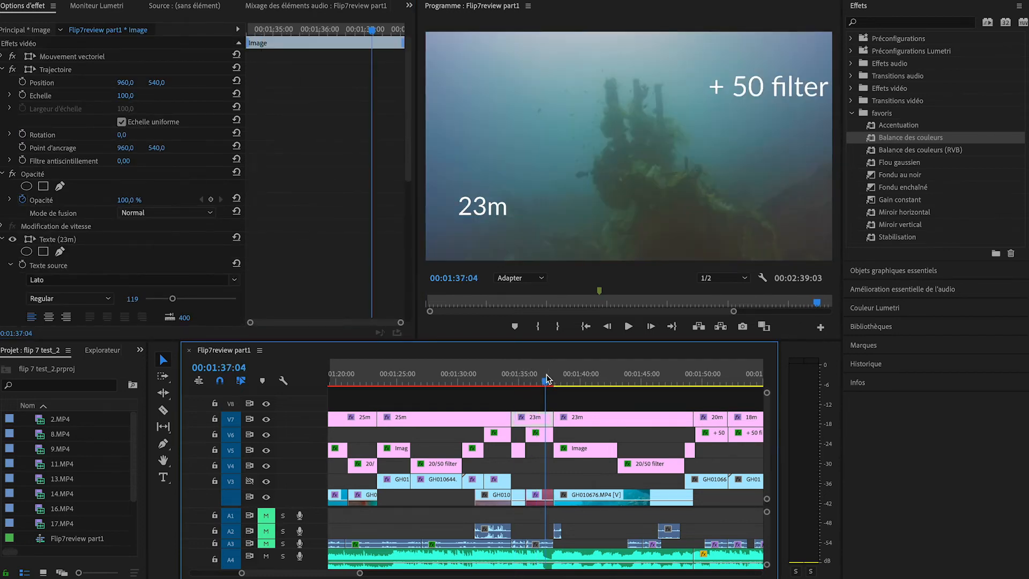
Step: Compare GH010662's No filter and + 50 filter parts, and set Balance vert moyen to -1 on the + 50 filter part
{"action": "left_click", "coordinate": [512, 379]}
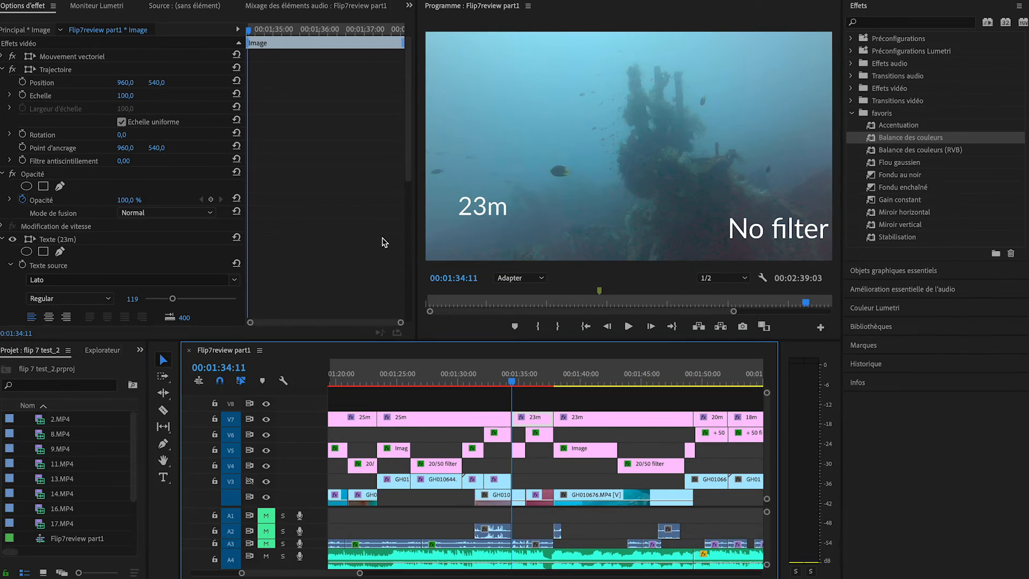
{"action": "left_click", "coordinate": [518, 376]}
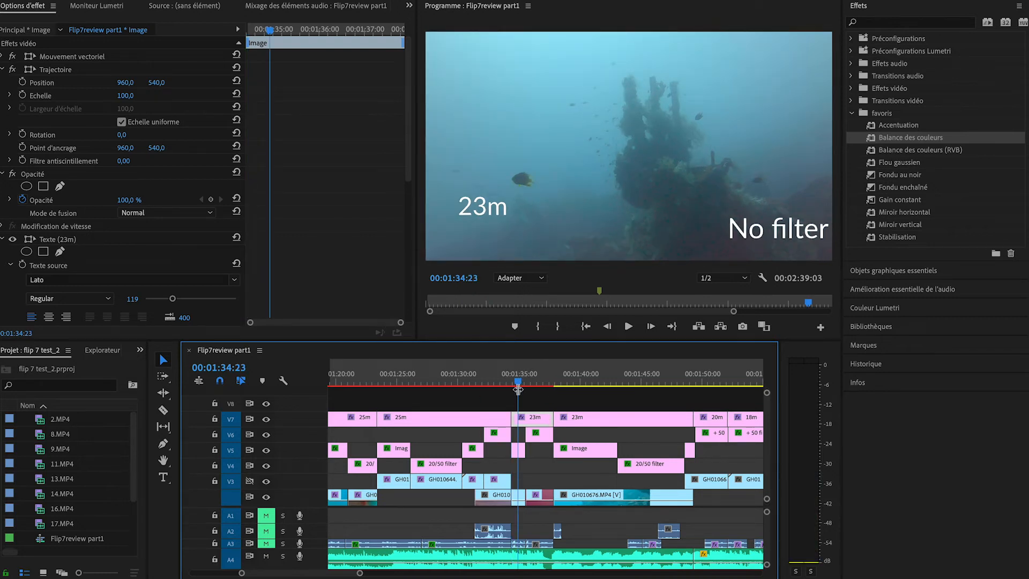
{"action": "left_click", "coordinate": [540, 380]}
{"action": "left_click_drag", "start_coordinate": [541, 378], "coordinate": [541, 379]}
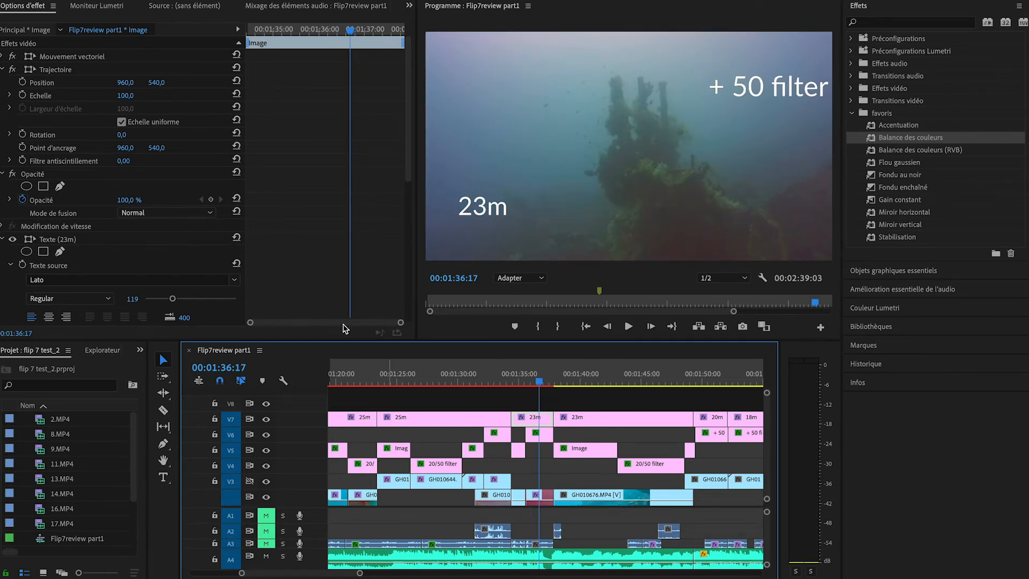
{"action": "scroll", "coordinate": [311, 268], "scroll_direction": "down", "scroll_amount": 5}
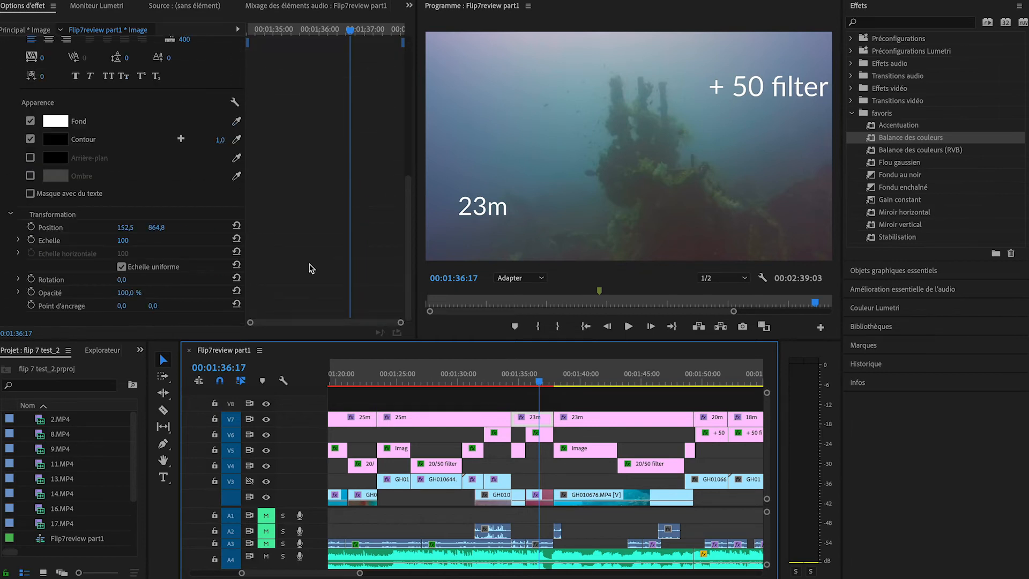
{"action": "scroll", "coordinate": [310, 268], "scroll_direction": "up", "scroll_amount": 3}
{"action": "left_click", "coordinate": [542, 499]}
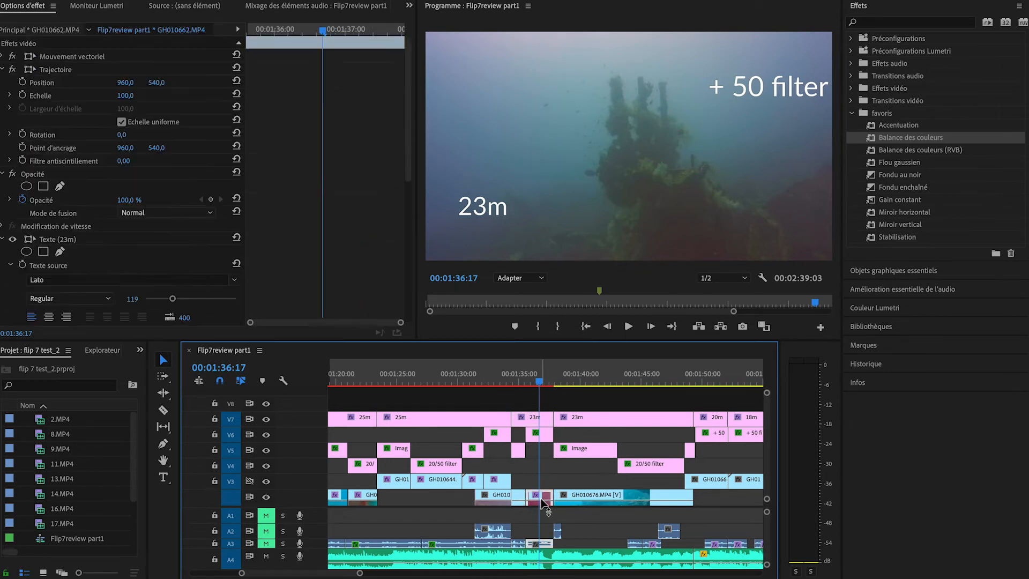
{"action": "scroll", "coordinate": [332, 239], "scroll_direction": "down", "scroll_amount": 5}
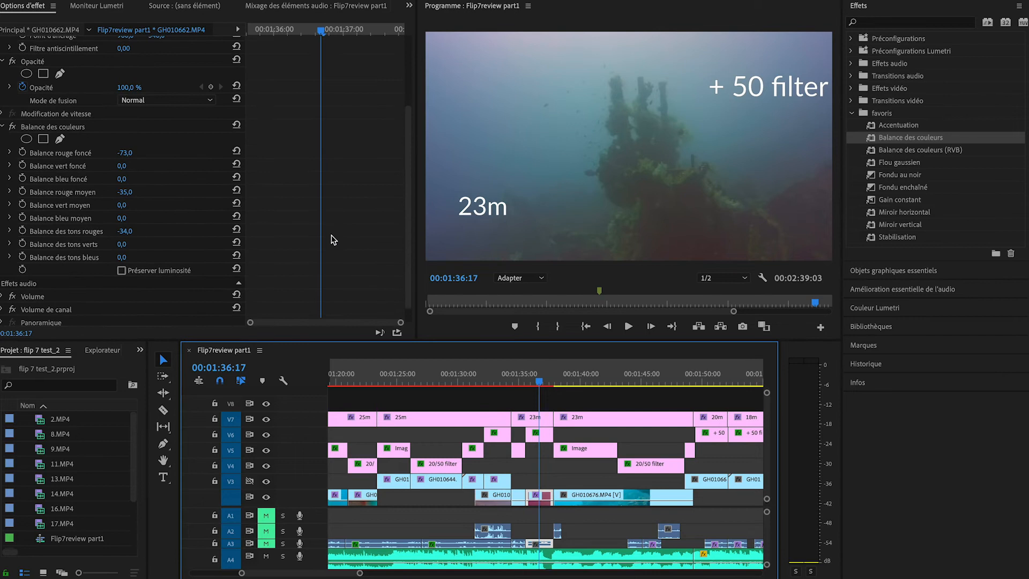
{"action": "left_click", "coordinate": [126, 207]}
{"action": "left_click_drag", "start_coordinate": [126, 207], "coordinate": [136, 207]}
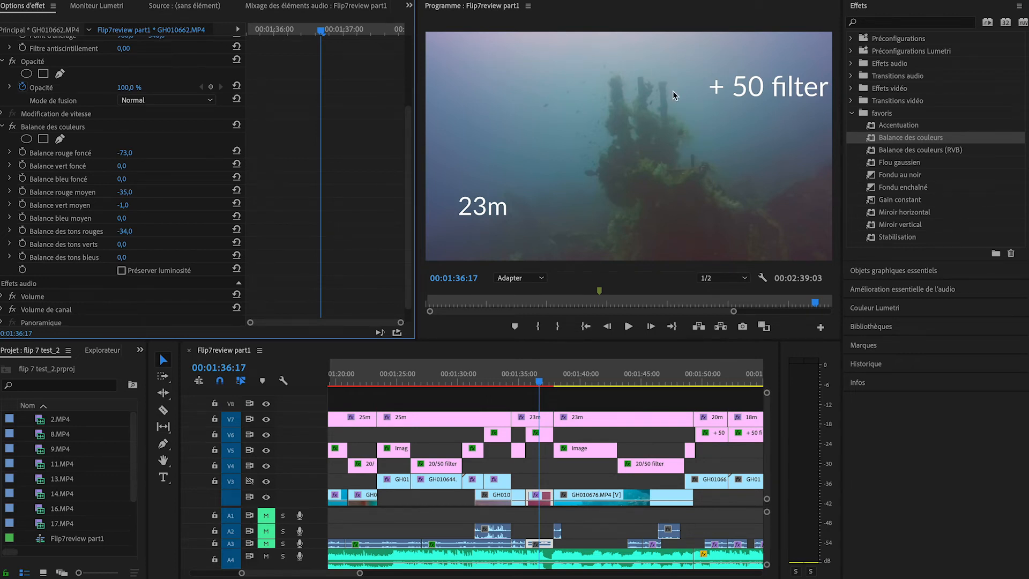
{"action": "scroll", "coordinate": [673, 91], "scroll_direction": "up", "scroll_amount": 15}
{"action": "scroll", "coordinate": [673, 91], "scroll_direction": "down", "scroll_amount": 14}
{"action": "scroll", "coordinate": [673, 91], "scroll_direction": "down", "scroll_amount": 2}
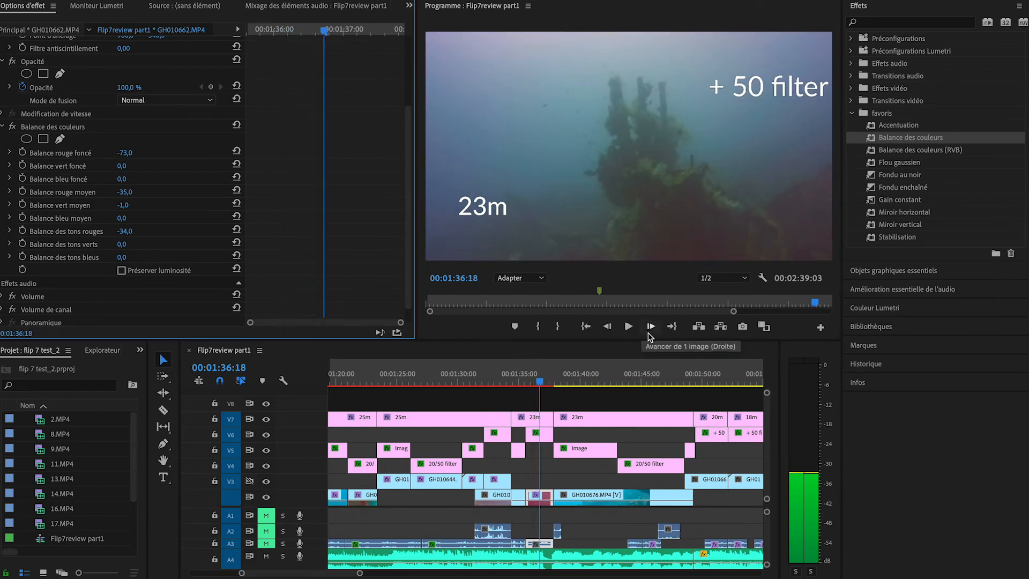
Step: Split the 23m clip GH010676 where its caption changes from No filter to 20/50 filter
{"action": "key", "text": "c"}
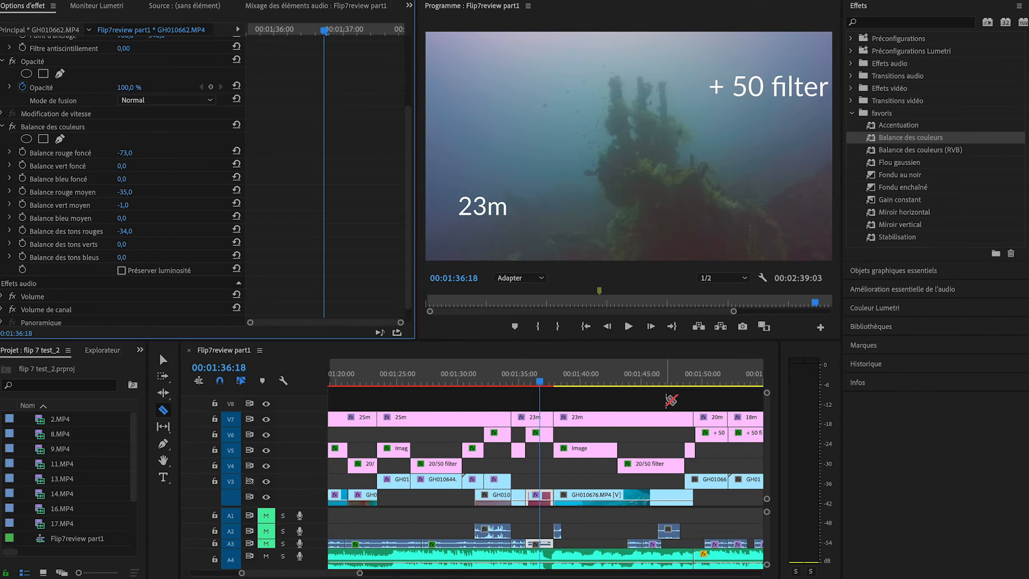
{"action": "left_click", "coordinate": [618, 493]}
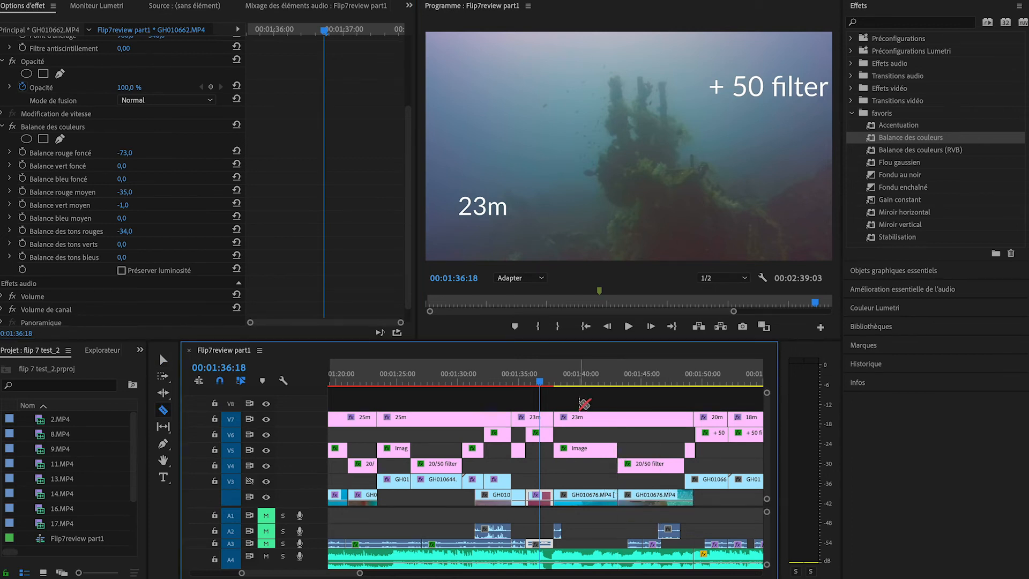
{"action": "key", "text": "v"}
Step: Apply Balance des couleurs to GH010676's No filter part with rouge foncé 73, rouge moyen 29 and adjusted bleu foncé, and compare it with 20/50 filter
{"action": "left_click", "coordinate": [571, 381]}
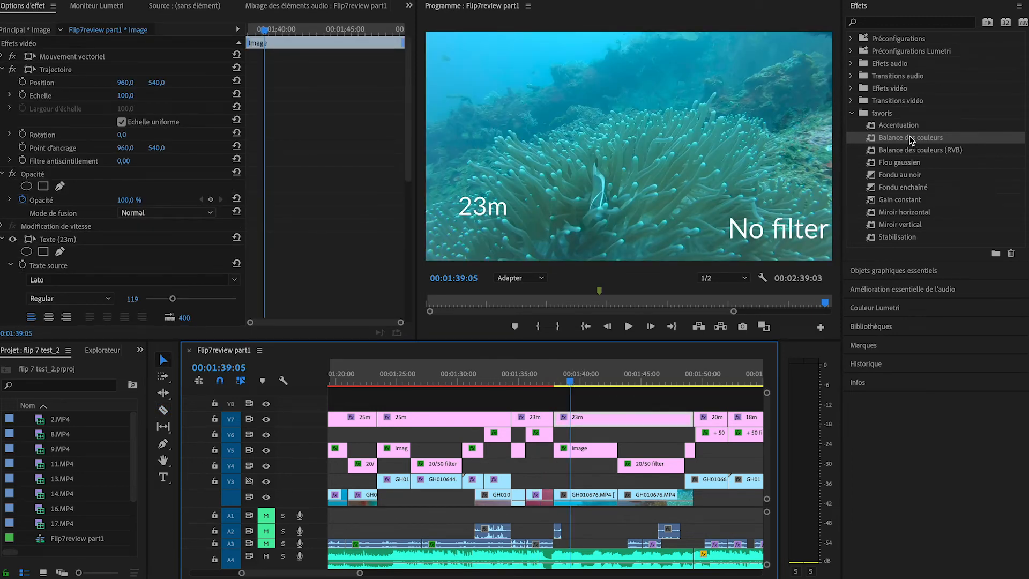
{"action": "left_click_drag", "start_coordinate": [911, 139], "coordinate": [583, 507]}
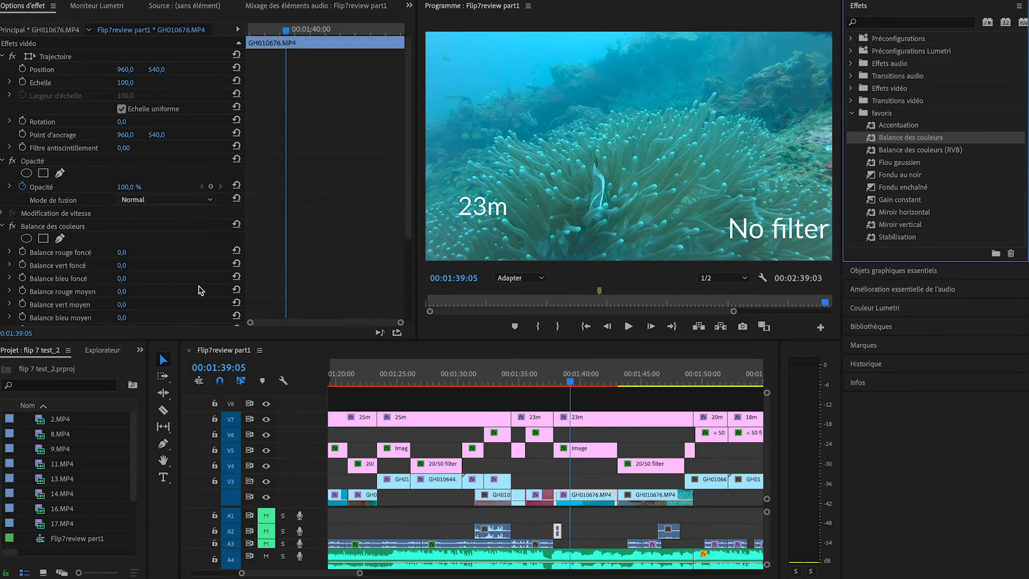
{"action": "scroll", "coordinate": [278, 252], "scroll_direction": "down", "scroll_amount": 2}
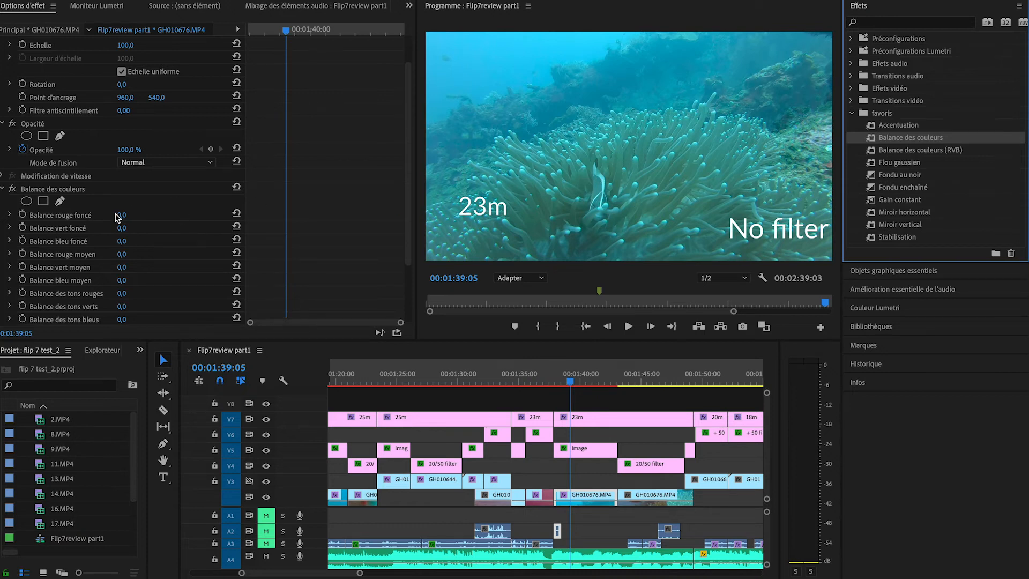
{"action": "left_click_drag", "start_coordinate": [124, 216], "coordinate": [153, 217]}
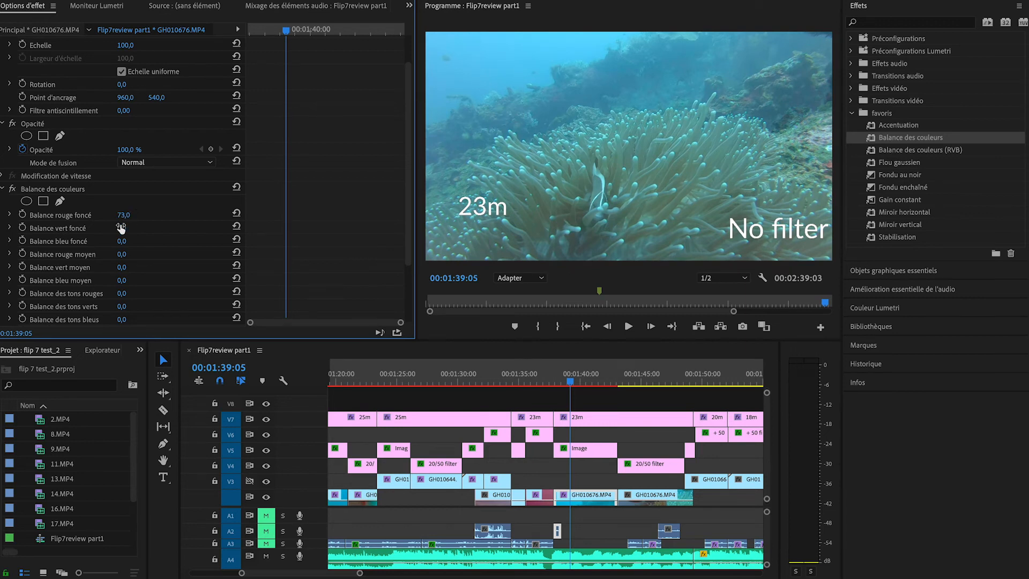
{"action": "left_click_drag", "start_coordinate": [121, 254], "coordinate": [128, 254]}
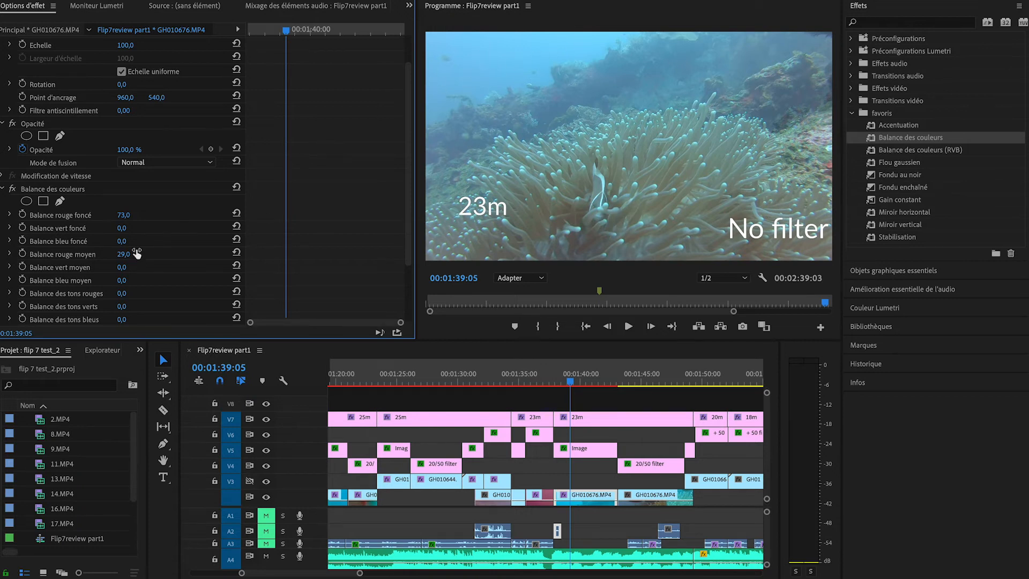
{"action": "mouse_move", "coordinate": [123, 243]}
{"action": "left_mouse_down"}
{"action": "mouse_move", "coordinate": [132, 243]}
{"action": "mouse_move", "coordinate": [113, 241]}
{"action": "left_mouse_up"}
{"action": "left_click", "coordinate": [654, 379]}
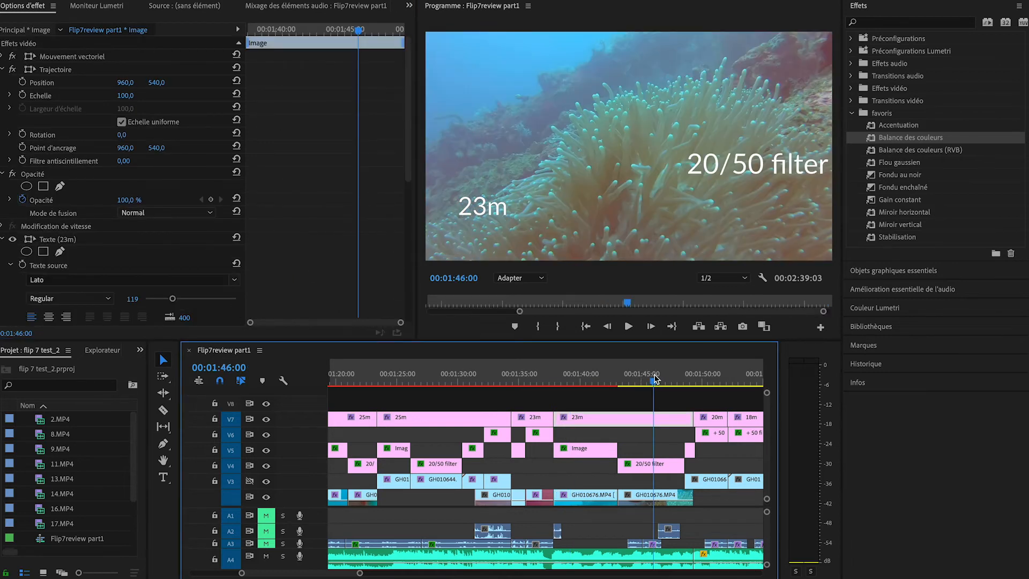
{"action": "left_click", "coordinate": [599, 379]}
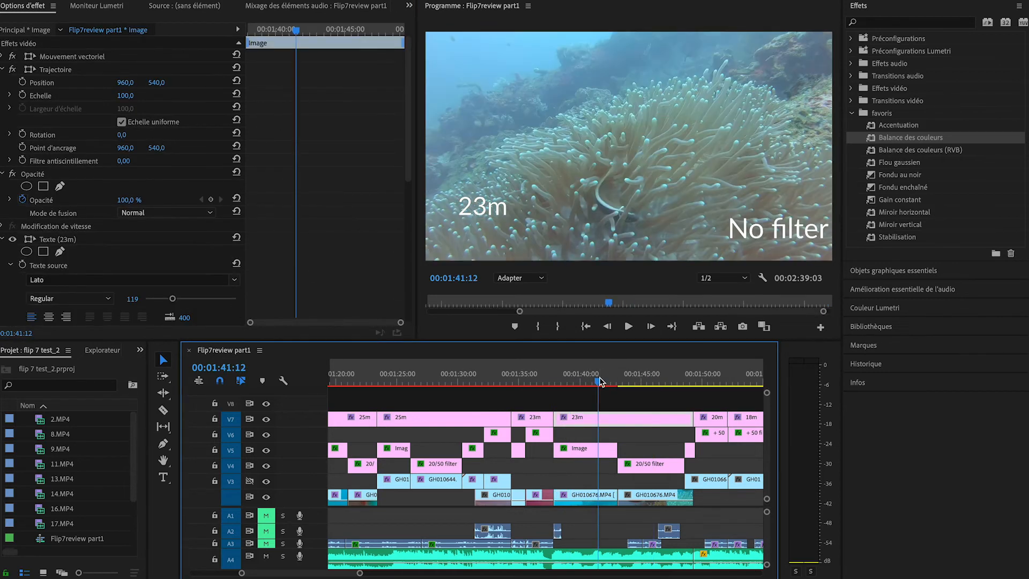
{"action": "left_click", "coordinate": [646, 379]}
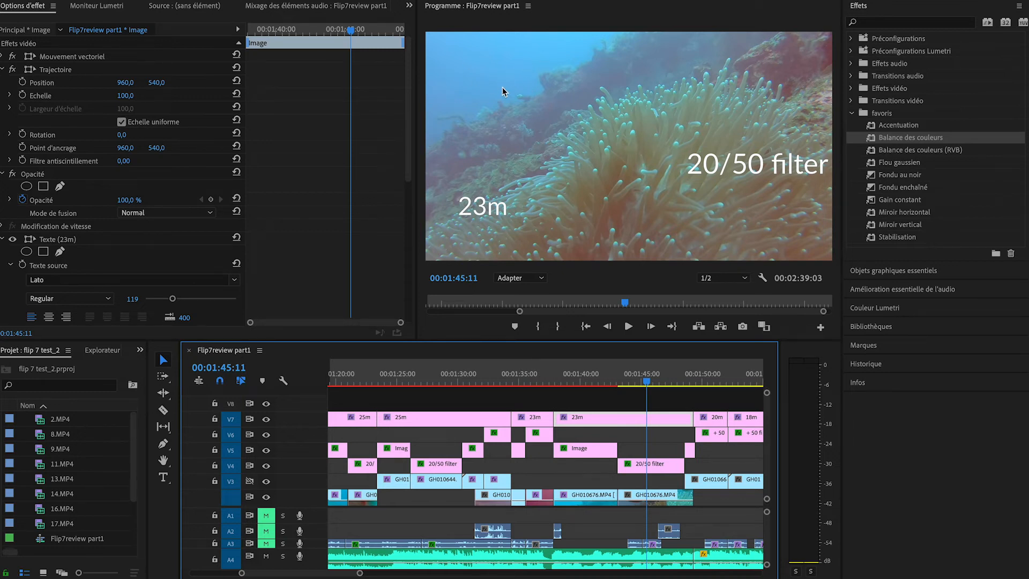
Step: Apply Balance des couleurs to GH010676's 20/50 filter part with rouge foncé at -3, and fine-tune rouge moyen and bleu foncé
{"action": "left_click_drag", "start_coordinate": [907, 138], "coordinate": [650, 500]}
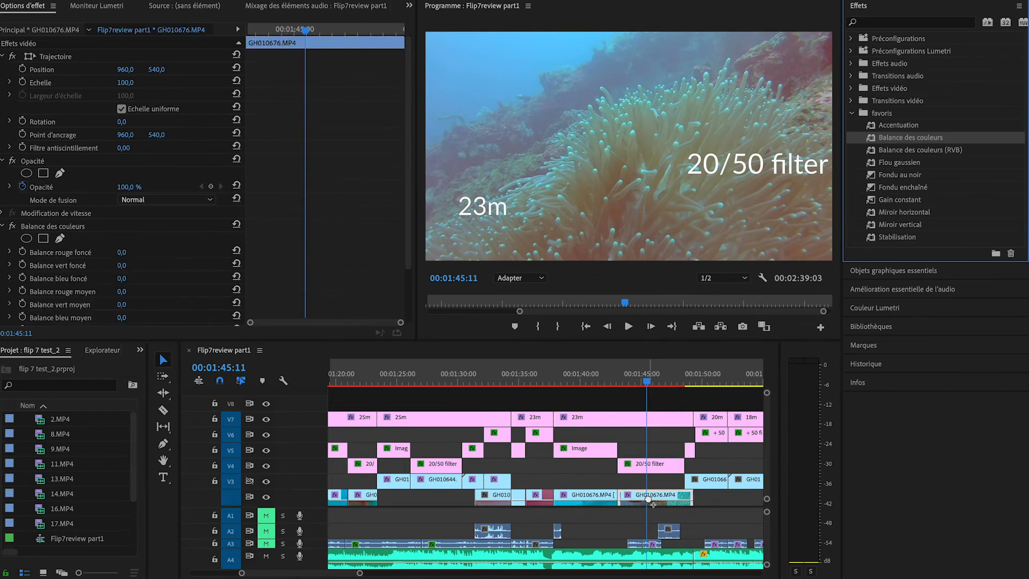
{"action": "scroll", "coordinate": [227, 256], "scroll_direction": "down", "scroll_amount": 2}
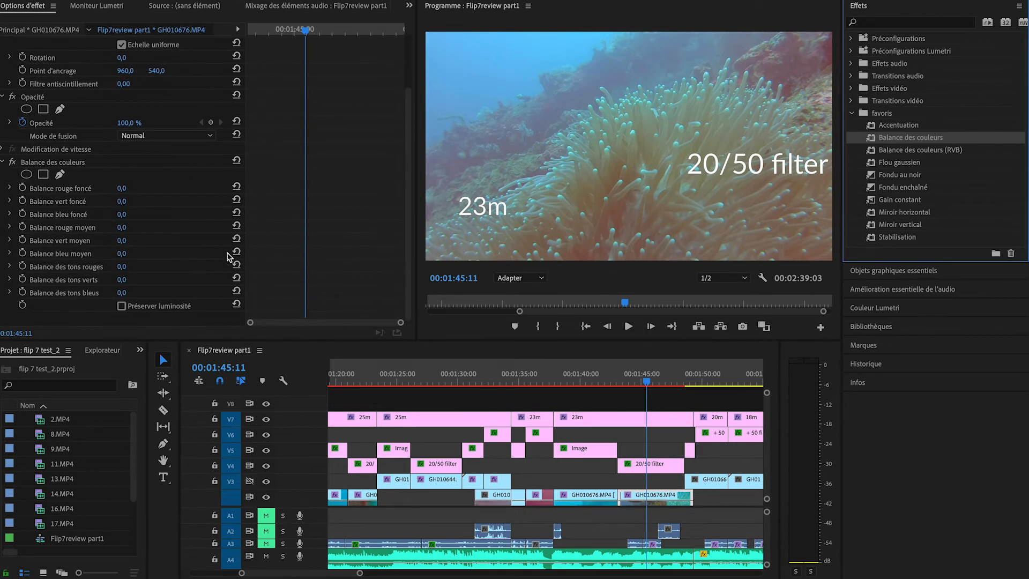
{"action": "left_click", "coordinate": [125, 191]}
{"action": "mouse_move", "coordinate": [125, 190]}
{"action": "left_mouse_down"}
{"action": "mouse_move", "coordinate": [135, 190]}
{"action": "mouse_move", "coordinate": [124, 188]}
{"action": "left_mouse_up"}
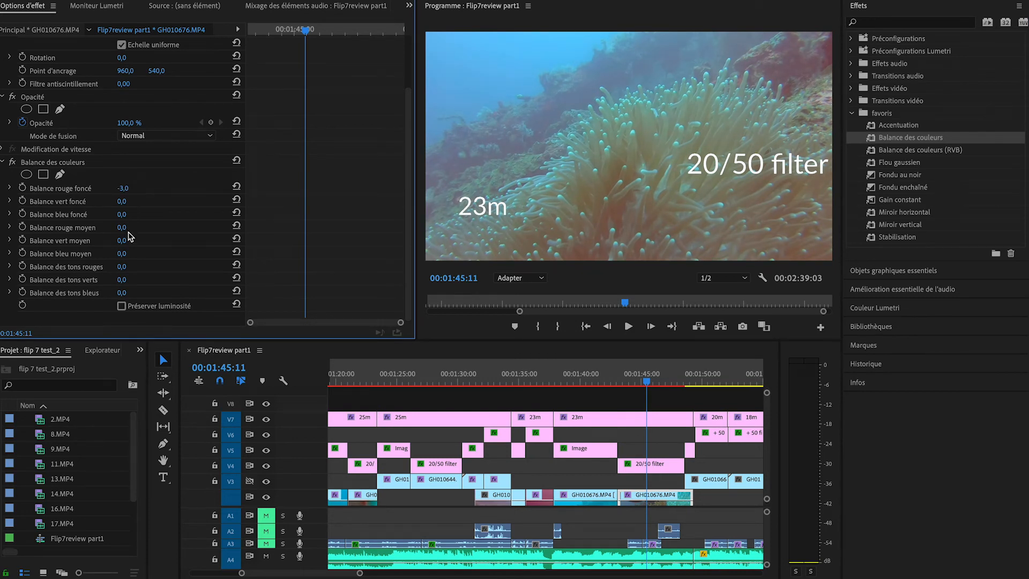
{"action": "left_click_drag", "start_coordinate": [125, 228], "coordinate": [119, 229]}
{"action": "left_click_drag", "start_coordinate": [127, 215], "coordinate": [143, 215]}
Step: Compare the colours of GH010676's corrected No filter part with those of its 20/50 filter part
{"action": "left_click", "coordinate": [582, 380]}
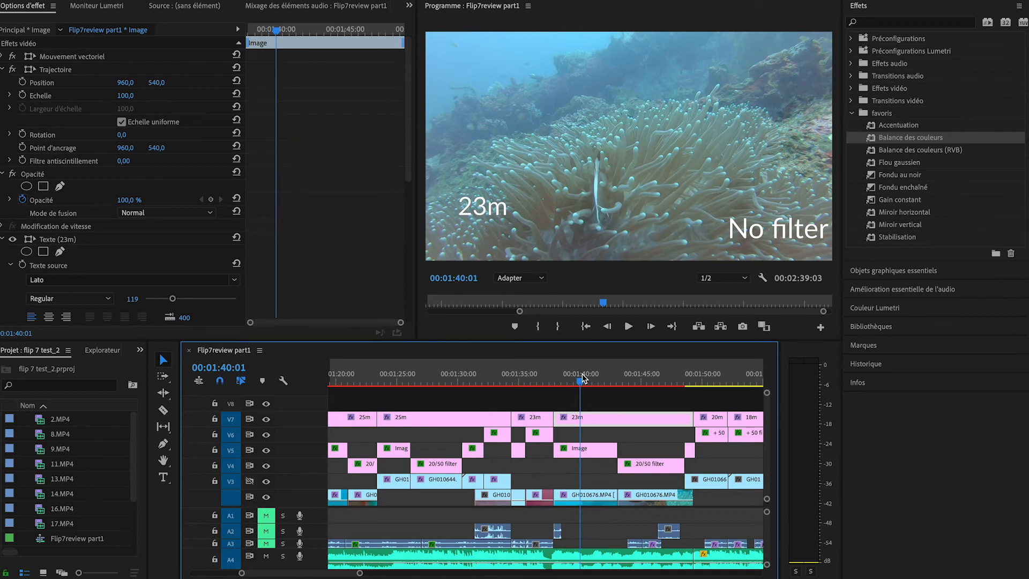
{"action": "left_click", "coordinate": [659, 380]}
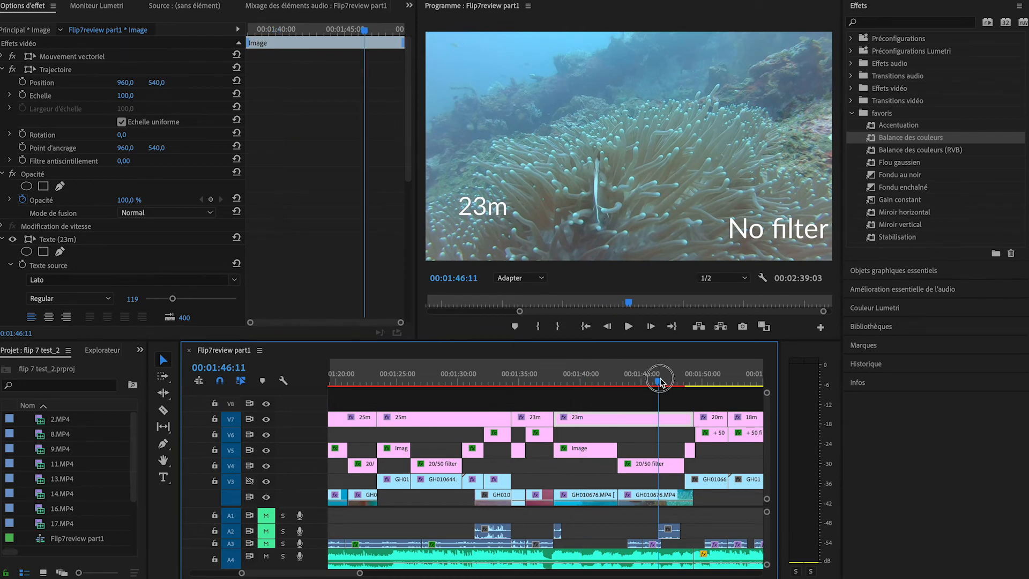
{"action": "left_click", "coordinate": [586, 381]}
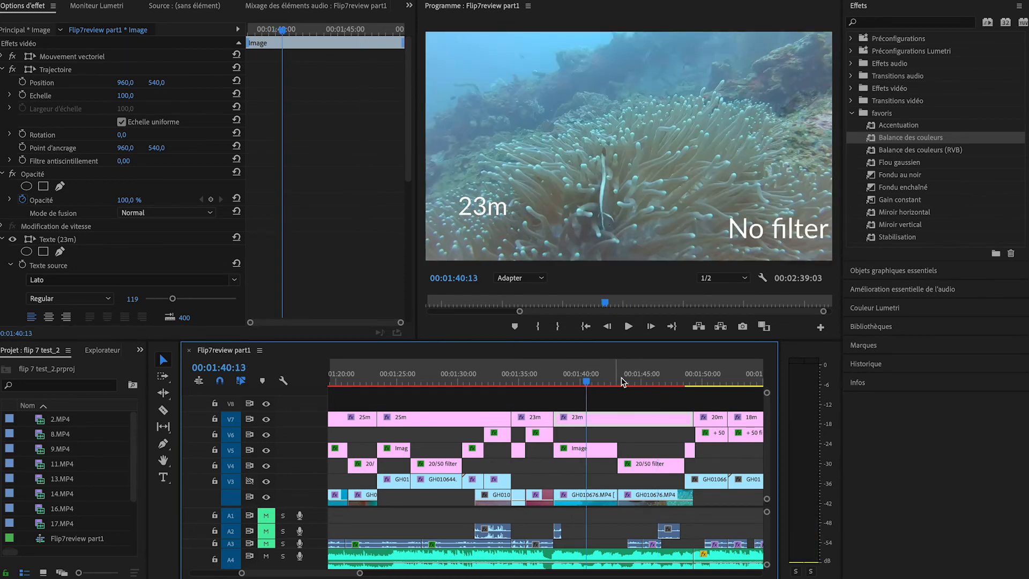
{"action": "left_click", "coordinate": [647, 380]}
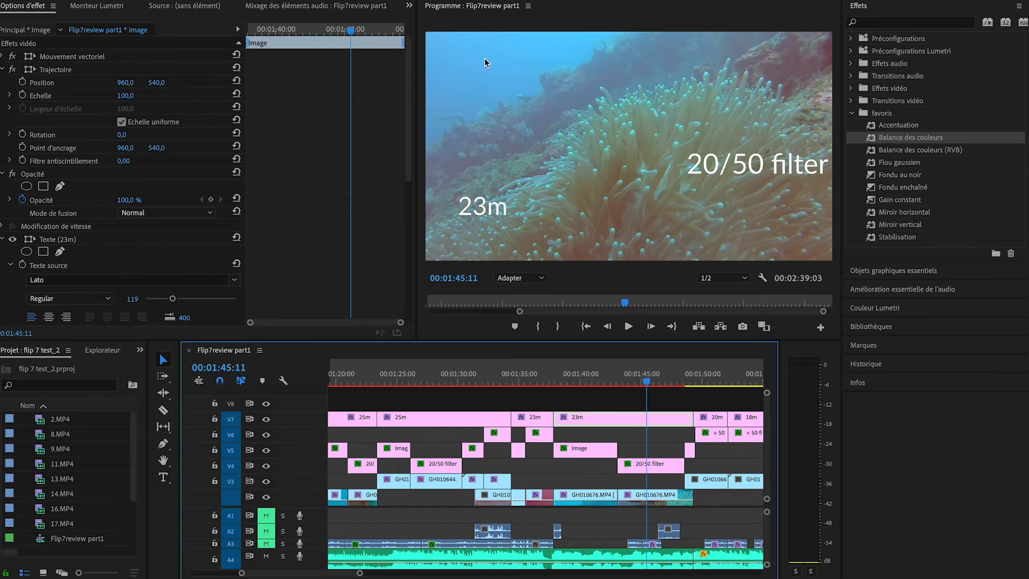
{"action": "left_click", "coordinate": [580, 381]}
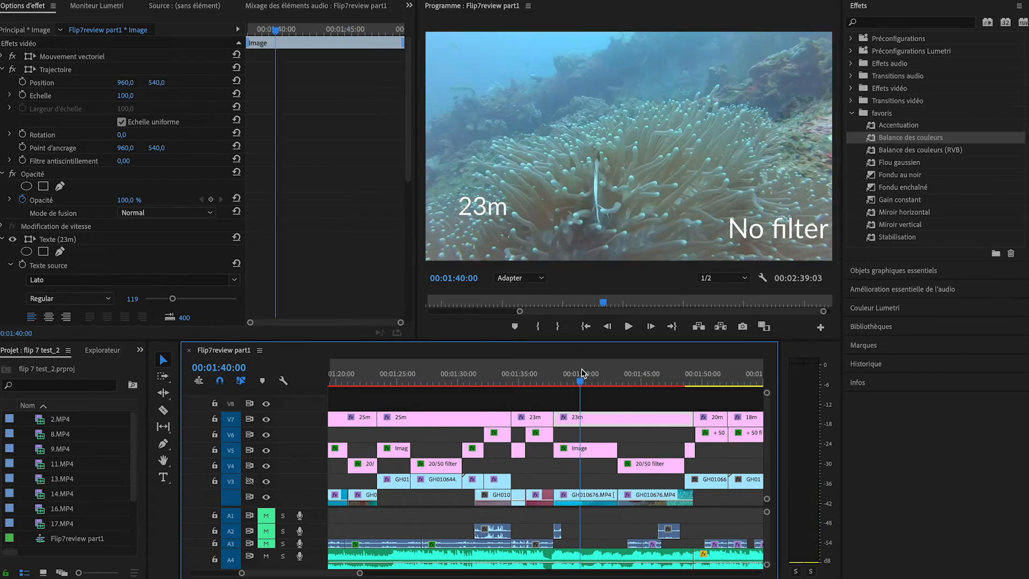
{"action": "left_click", "coordinate": [645, 381]}
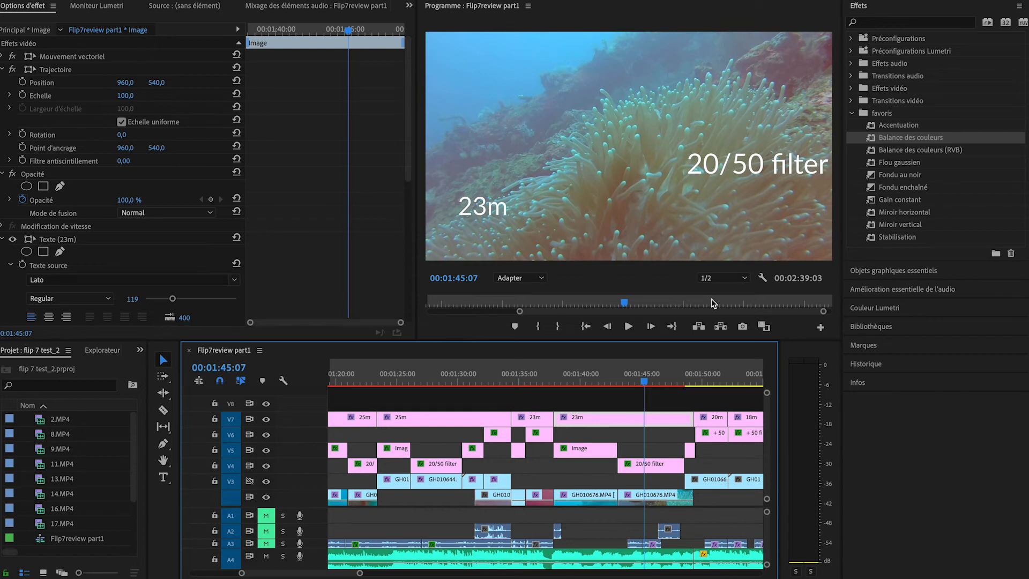
Step: Preview the 20m and 18m clips and split the 18m clip GH010675 where its + 50 filter caption ends
{"action": "scroll", "coordinate": [658, 449], "scroll_direction": "down", "scroll_amount": 3}
{"action": "scroll", "coordinate": [658, 449], "scroll_direction": "right", "scroll_amount": 5}
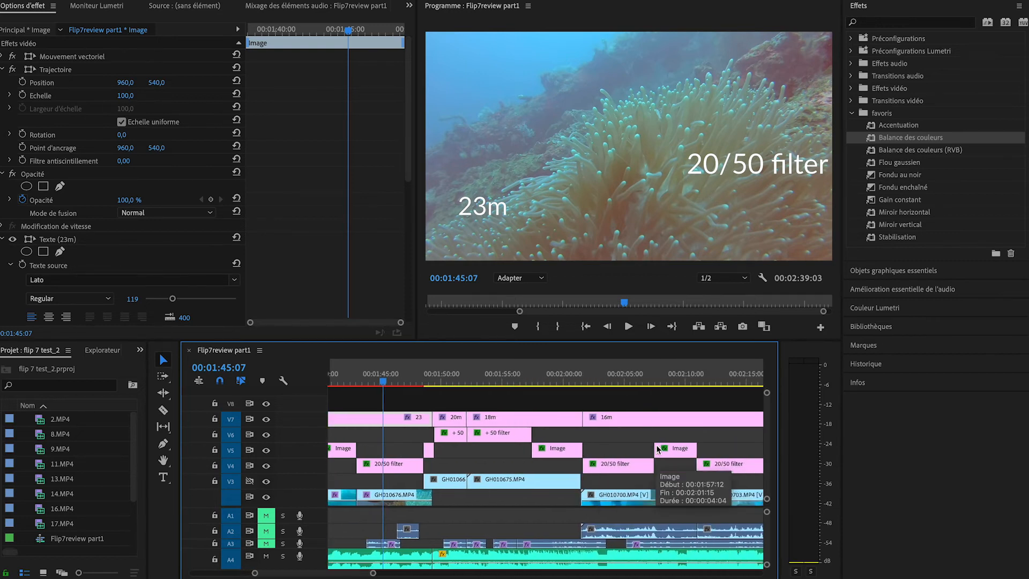
{"action": "scroll", "coordinate": [658, 449], "scroll_direction": "left", "scroll_amount": 5}
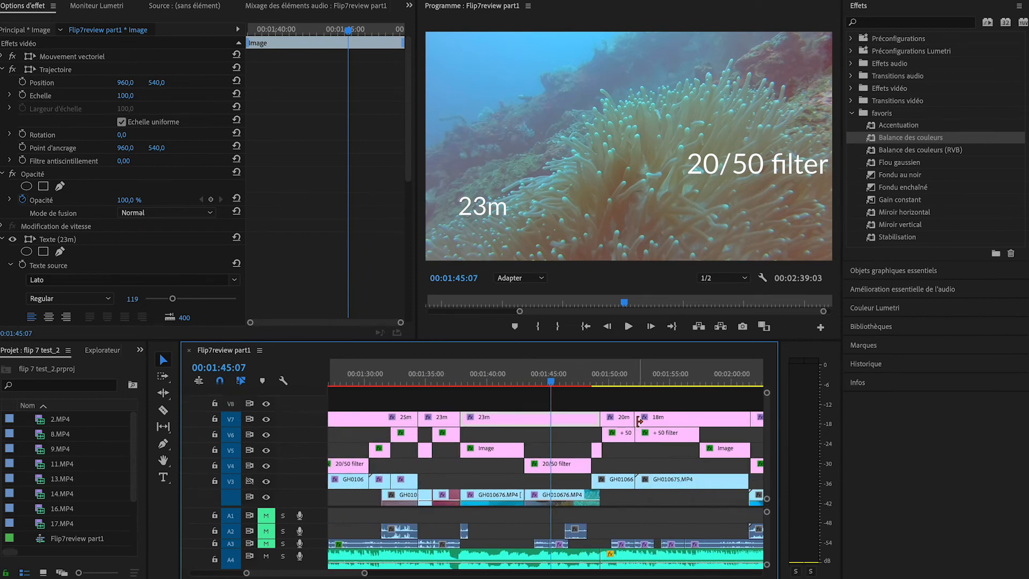
{"action": "left_click", "coordinate": [617, 383]}
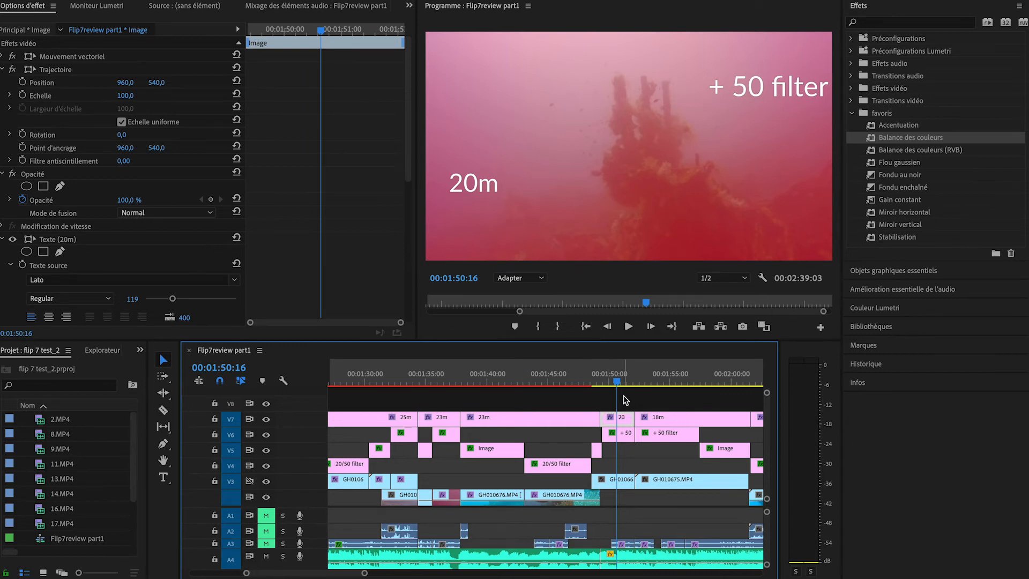
{"action": "left_click", "coordinate": [670, 383]}
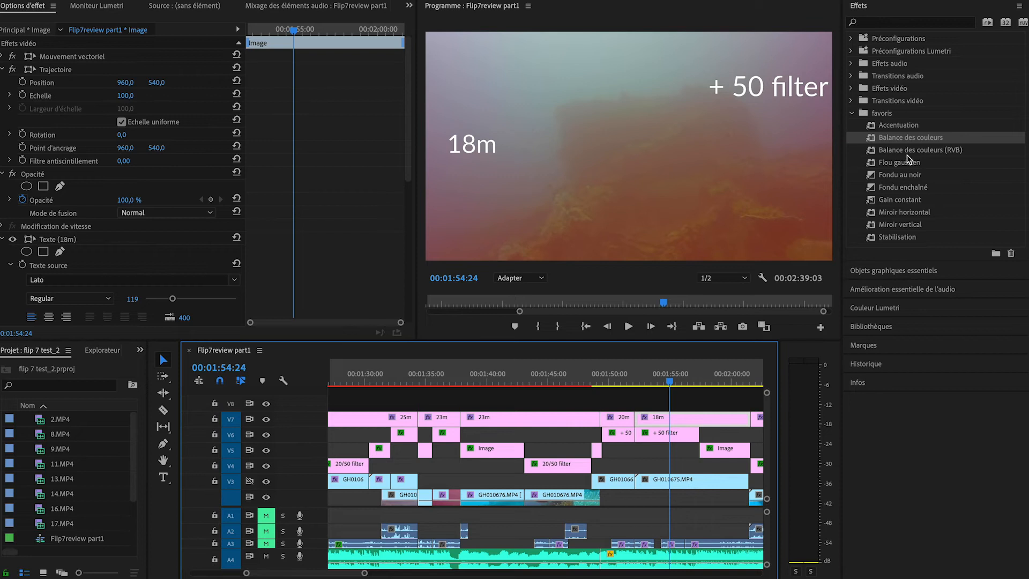
{"action": "left_click_drag", "start_coordinate": [900, 140], "coordinate": [654, 482]}
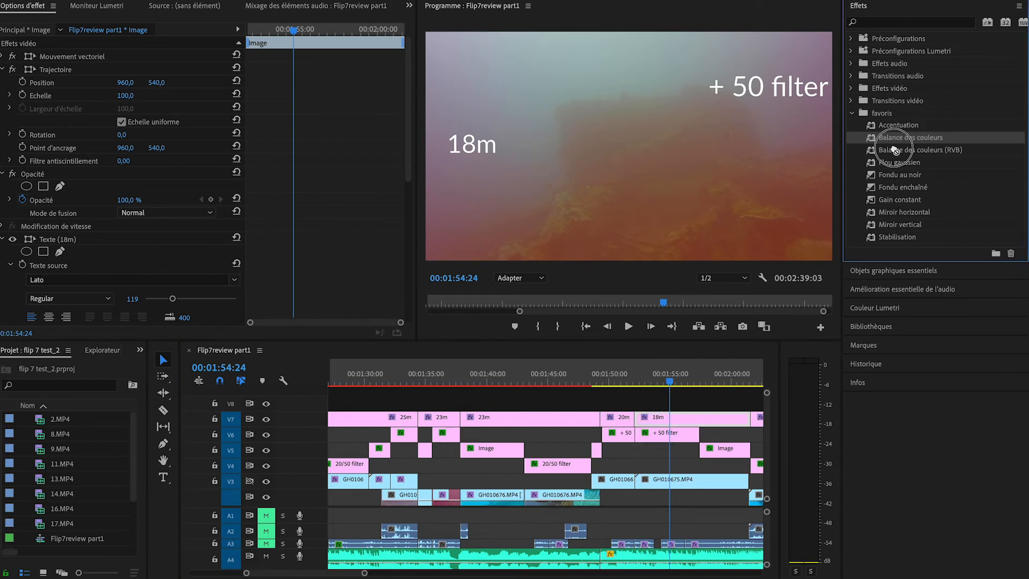
{"action": "key", "text": "c"}
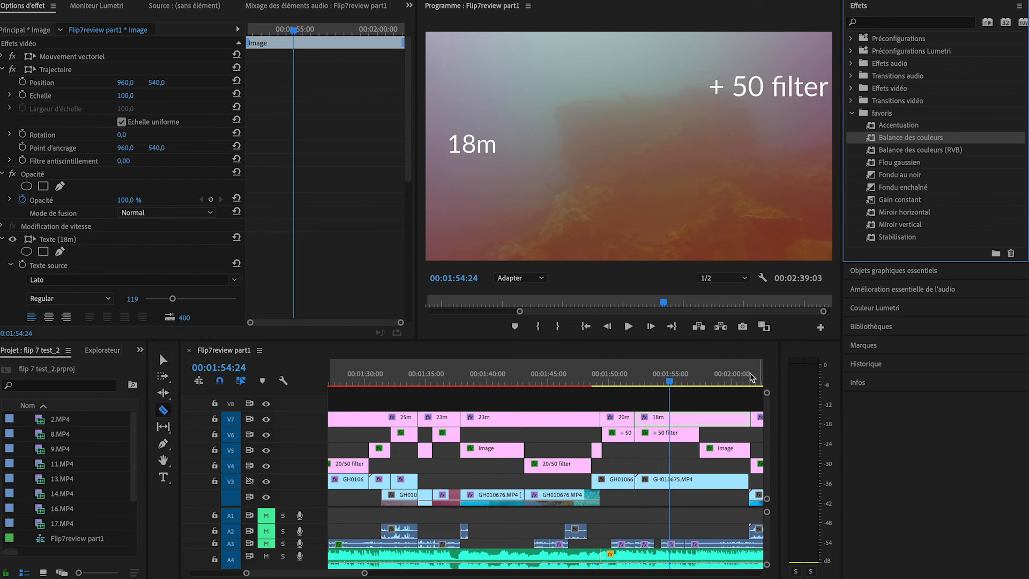
{"action": "left_click", "coordinate": [699, 482]}
Step: Apply Balance des couleurs to GH010675's + 50 filter part with rouge foncé at -23 and a lowered rouge moyen
{"action": "left_click_drag", "start_coordinate": [911, 138], "coordinate": [664, 482]}
{"action": "key", "text": "v"}
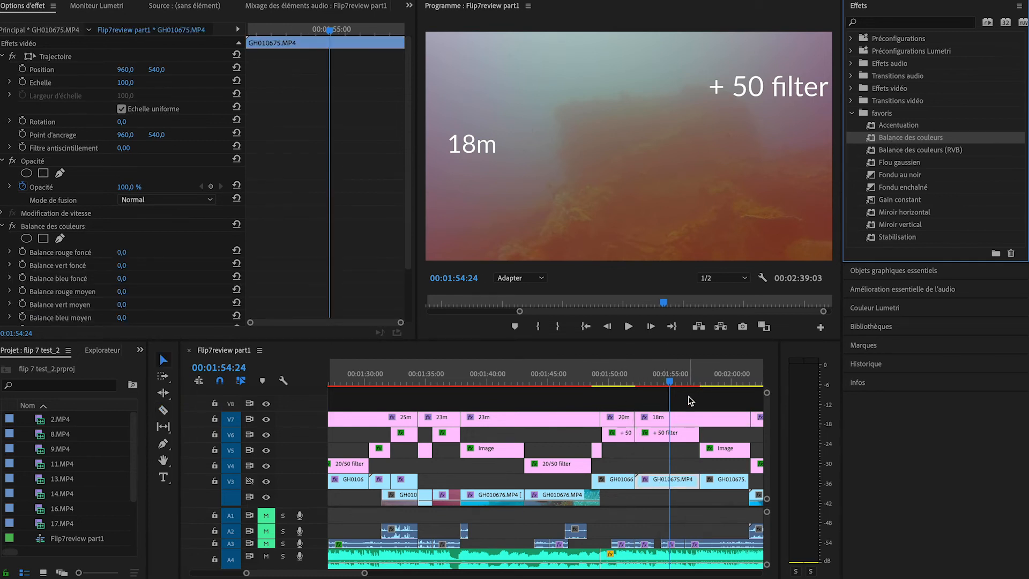
{"action": "left_click_drag", "start_coordinate": [121, 252], "coordinate": [103, 252]}
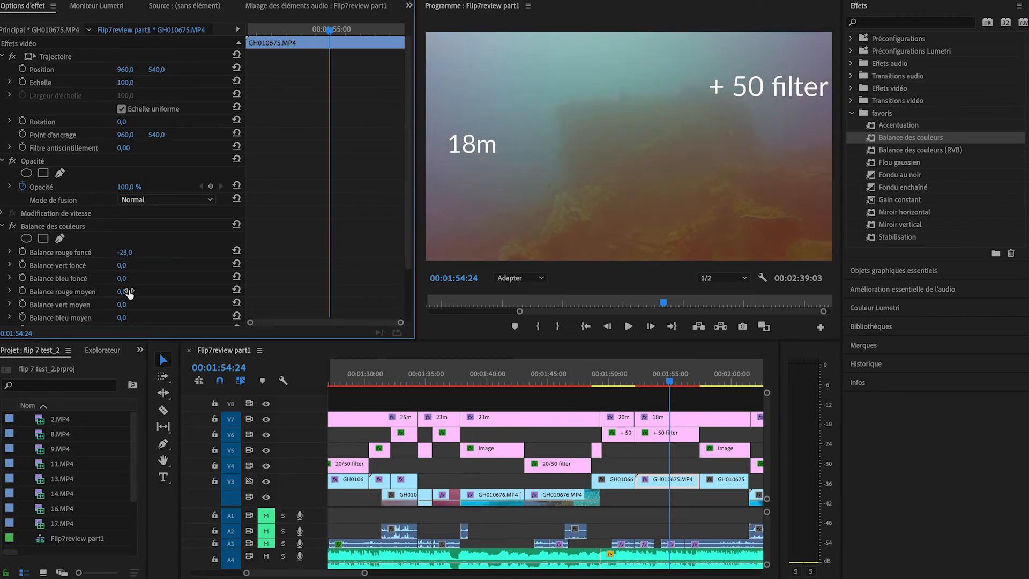
{"action": "left_click_drag", "start_coordinate": [121, 291], "coordinate": [111, 291]}
Step: Apply Balance des couleurs to GH010675's No filter part with rouge foncé at 54, and raise rouge moyen and tons rouges
{"action": "left_click", "coordinate": [719, 382]}
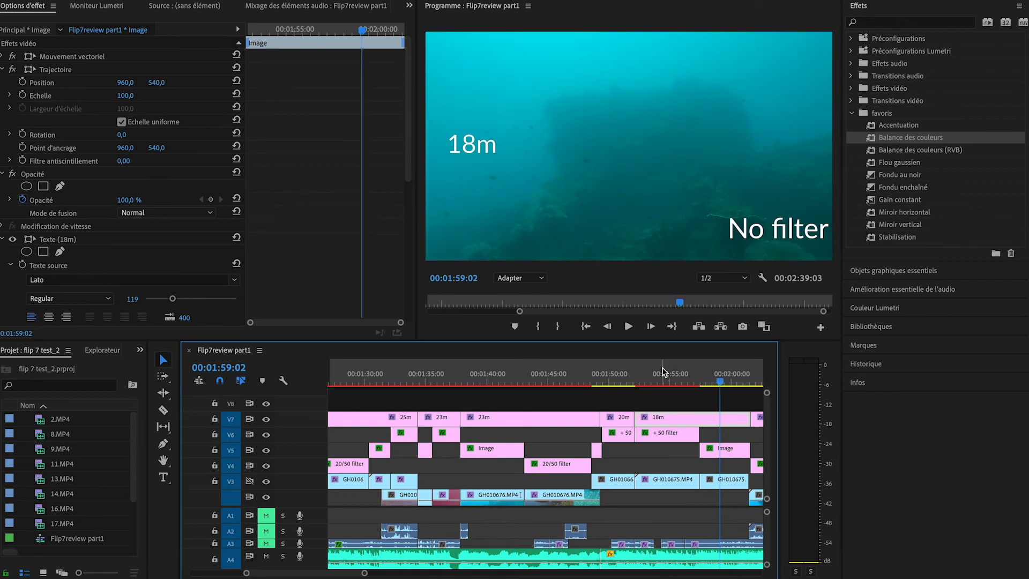
{"action": "left_click_drag", "start_coordinate": [900, 138], "coordinate": [721, 485]}
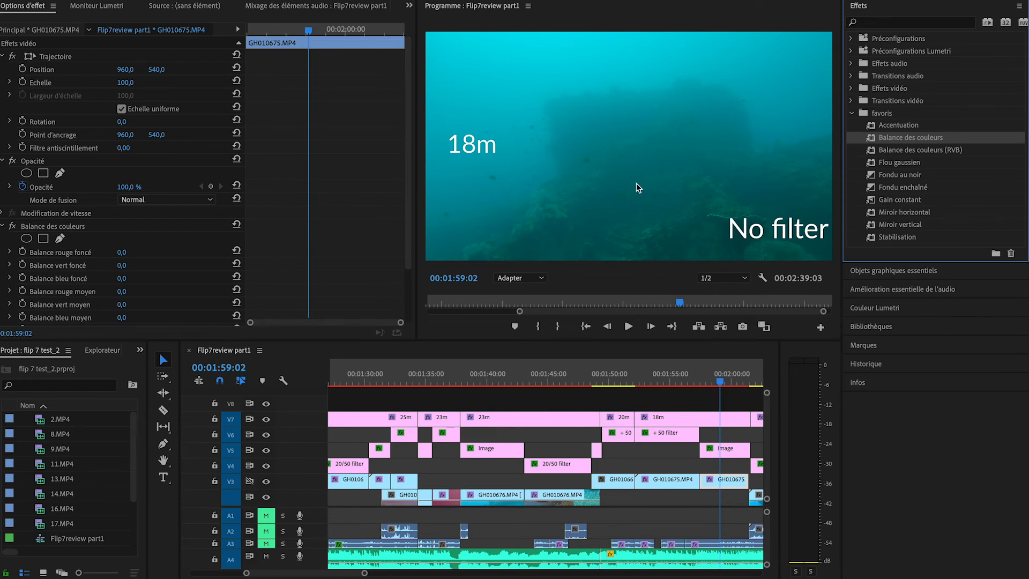
{"action": "scroll", "coordinate": [273, 250], "scroll_direction": "down", "scroll_amount": 3}
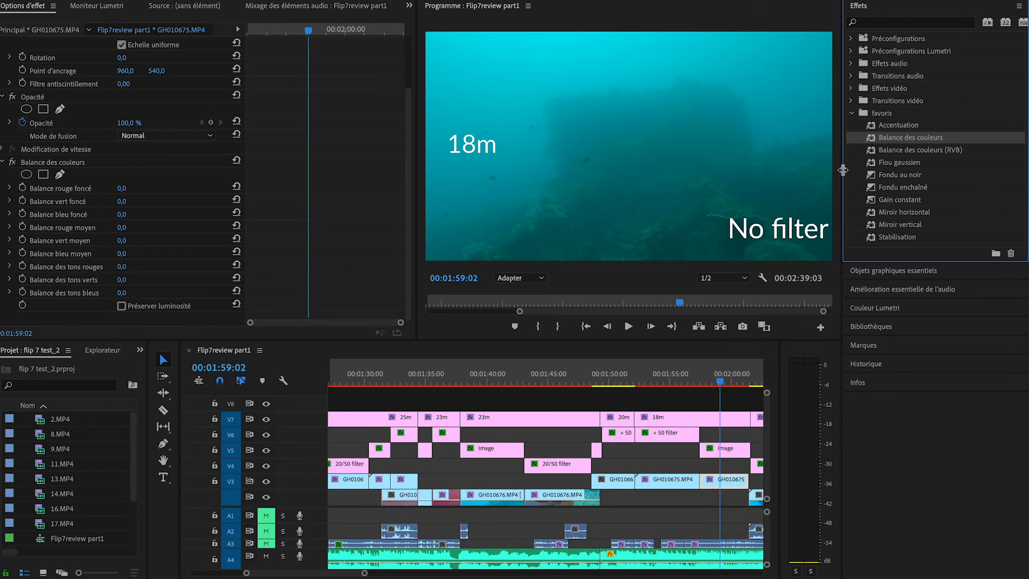
{"action": "left_click_drag", "start_coordinate": [124, 189], "coordinate": [103, 189]}
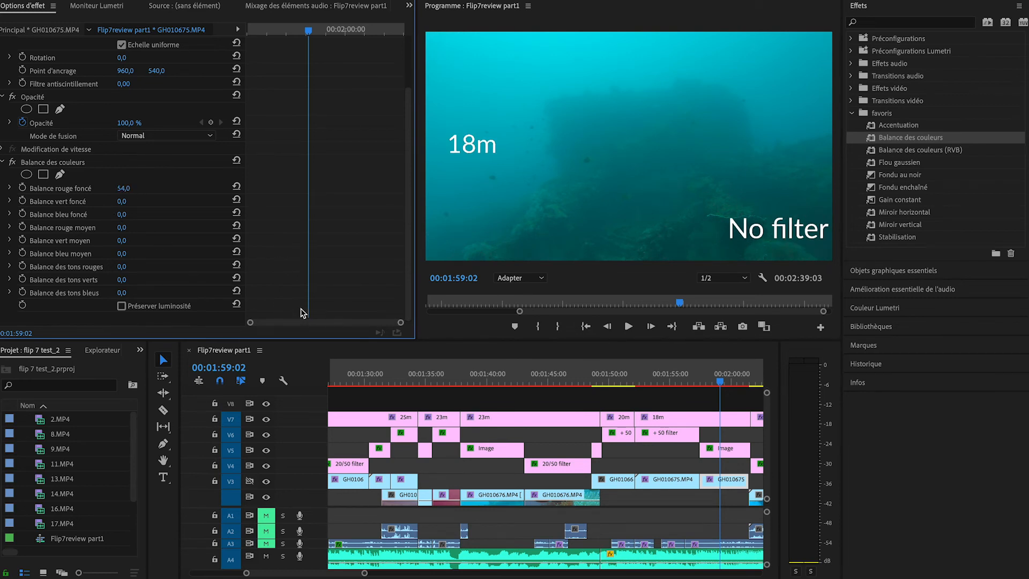
{"action": "mouse_move", "coordinate": [123, 227]}
{"action": "left_mouse_down"}
{"action": "mouse_move", "coordinate": [179, 227]}
{"action": "mouse_move", "coordinate": [72, 227]}
{"action": "mouse_move", "coordinate": [137, 227]}
{"action": "left_mouse_up"}
{"action": "mouse_move", "coordinate": [122, 266]}
{"action": "left_mouse_down"}
{"action": "mouse_move", "coordinate": [160, 266]}
{"action": "mouse_move", "coordinate": [130, 266]}
{"action": "left_mouse_up"}
Step: Compare the colours of GH010675's corrected + 50 filter part with those of its No filter part
{"action": "left_click", "coordinate": [662, 371]}
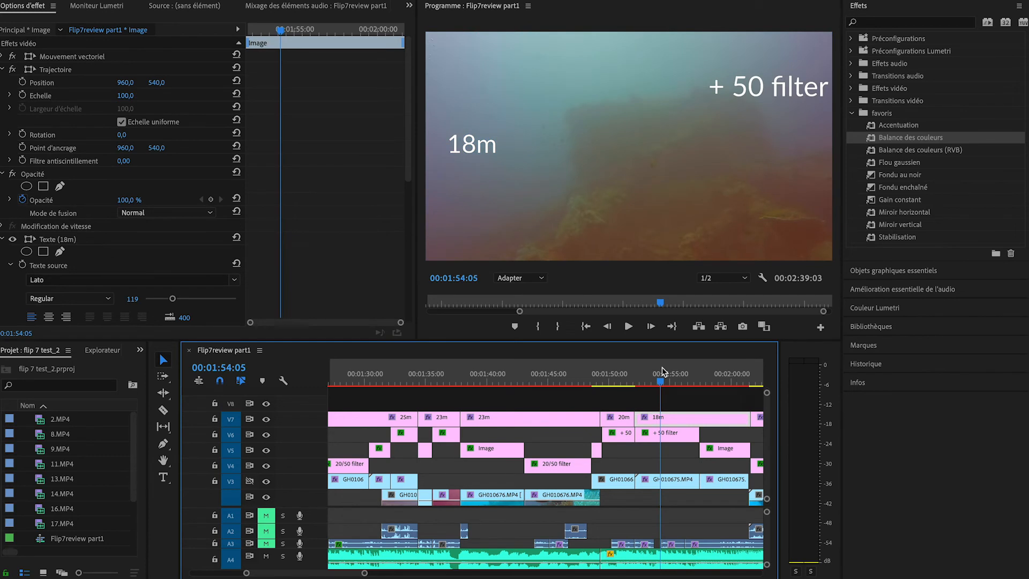
{"action": "left_click", "coordinate": [719, 370]}
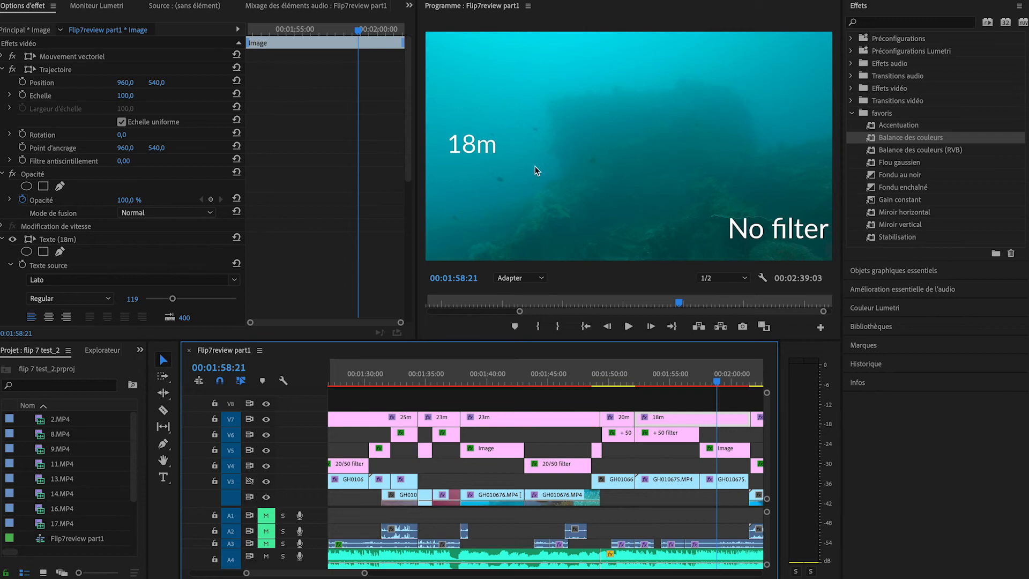
{"action": "left_click", "coordinate": [657, 382]}
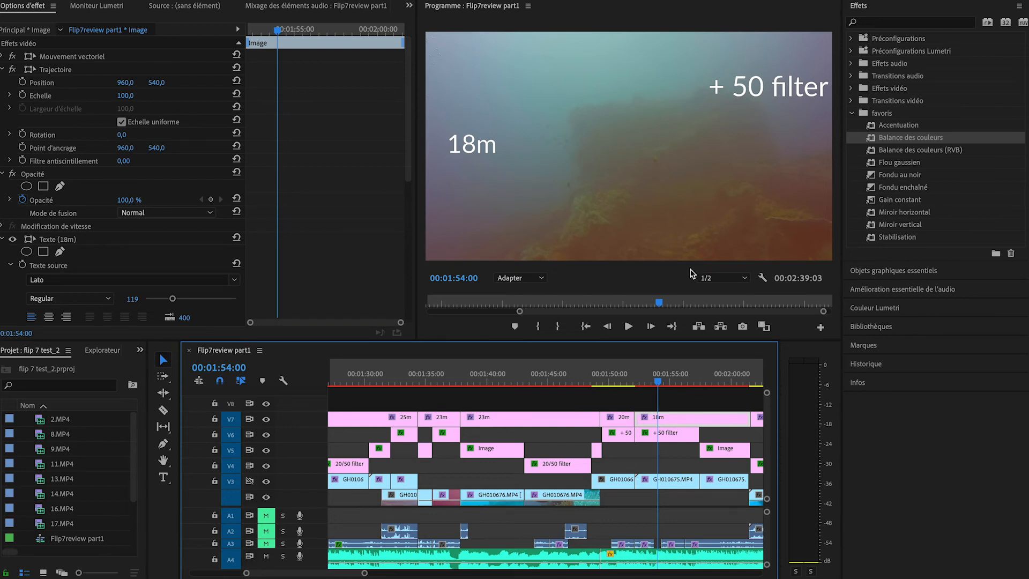
Step: Split the 16m clip GH010700 where its 20/50 filter caption ends
{"action": "scroll", "coordinate": [678, 459], "scroll_direction": "right", "scroll_amount": 5}
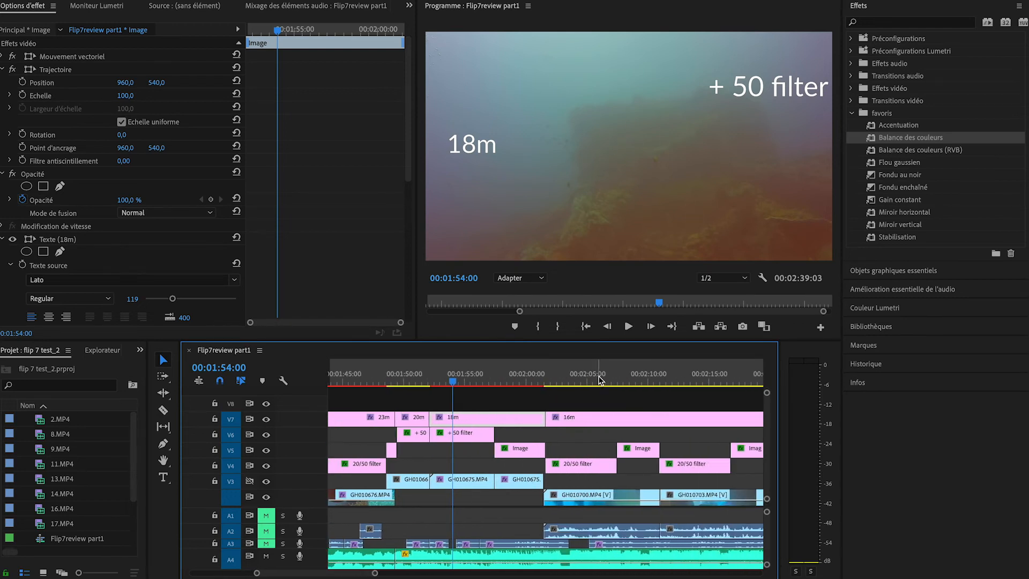
{"action": "left_click", "coordinate": [571, 380]}
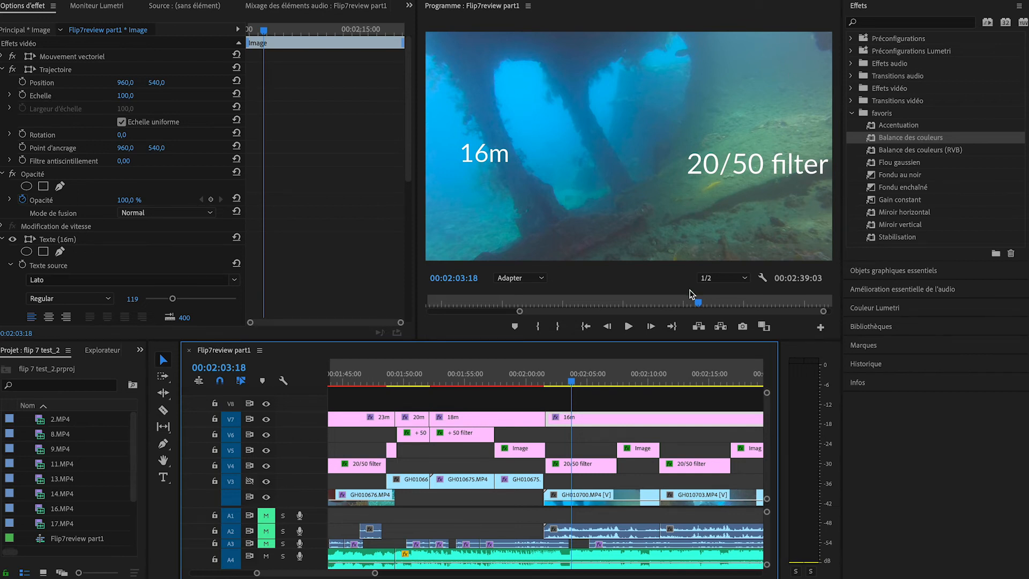
{"action": "key", "text": "c"}
{"action": "left_click", "coordinate": [617, 494]}
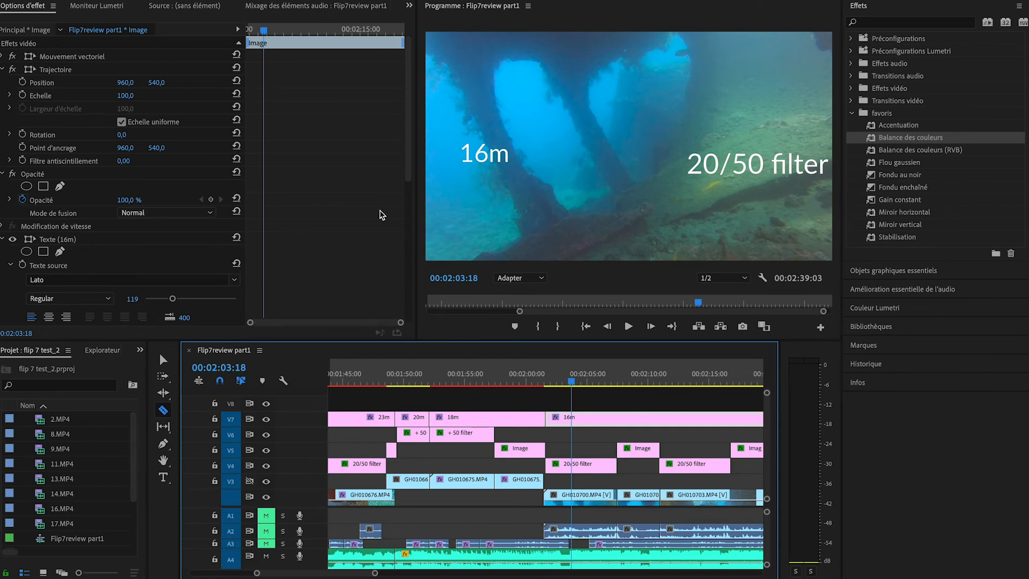
Step: Apply Balance des couleurs to GH010700's No filter part with rouge foncé at 22 and rouge moyen at 52
{"action": "left_click", "coordinate": [633, 383]}
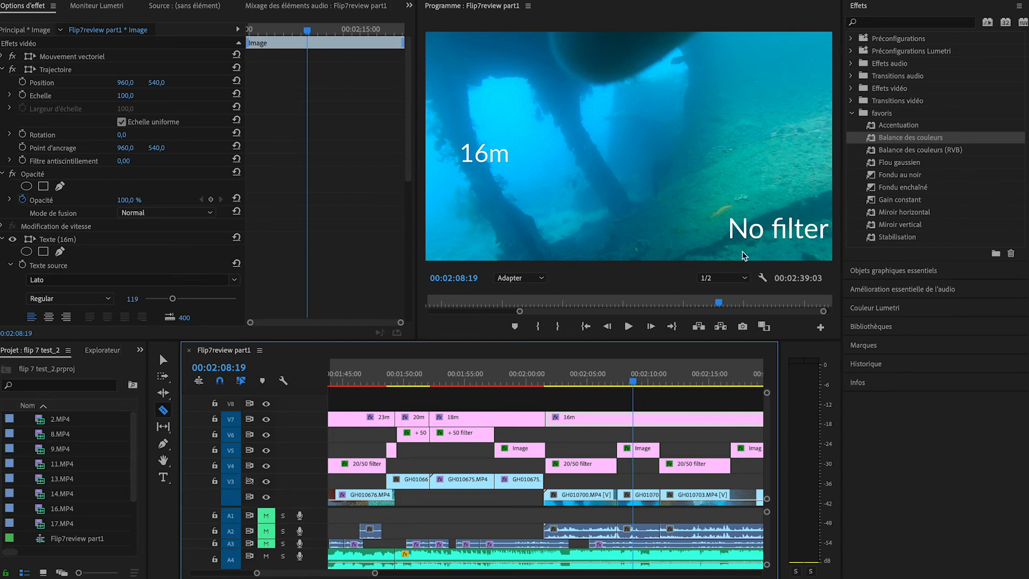
{"action": "left_click_drag", "start_coordinate": [899, 140], "coordinate": [645, 493]}
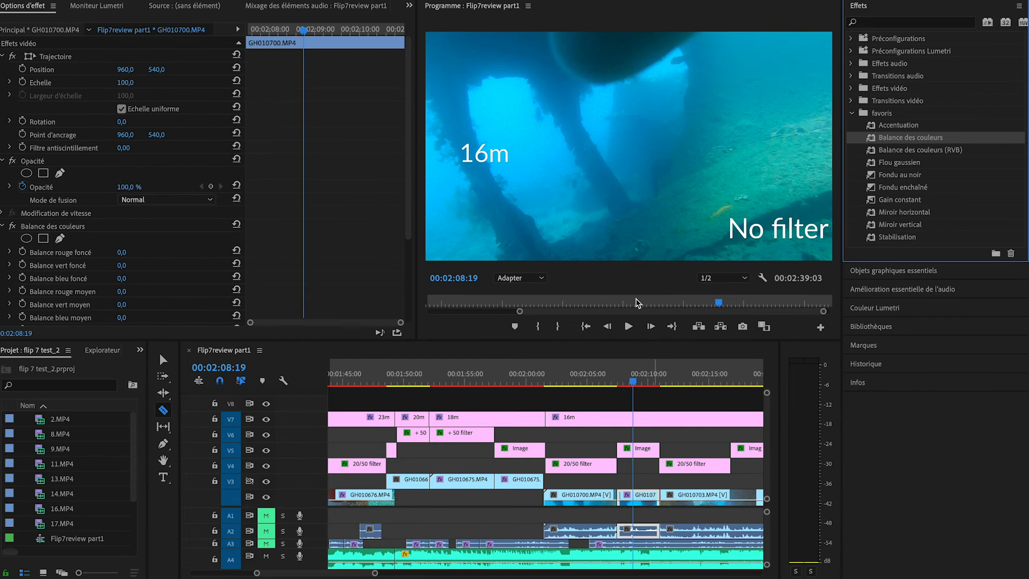
{"action": "scroll", "coordinate": [163, 247], "scroll_direction": "down", "scroll_amount": 5}
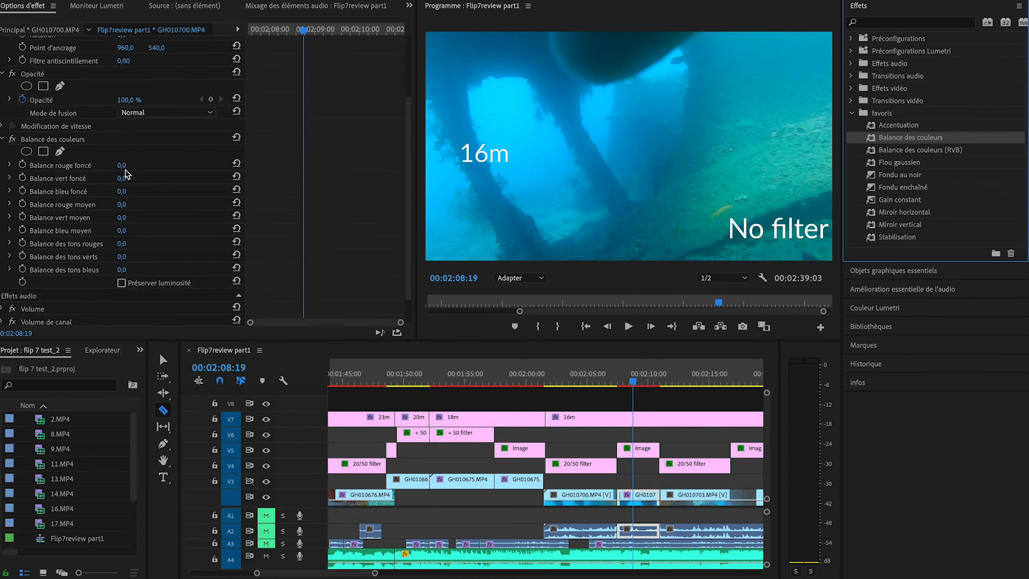
{"action": "mouse_move", "coordinate": [124, 167]}
{"action": "left_mouse_down"}
{"action": "mouse_move", "coordinate": [177, 166]}
{"action": "mouse_move", "coordinate": [126, 167]}
{"action": "mouse_move", "coordinate": [135, 165]}
{"action": "left_mouse_up"}
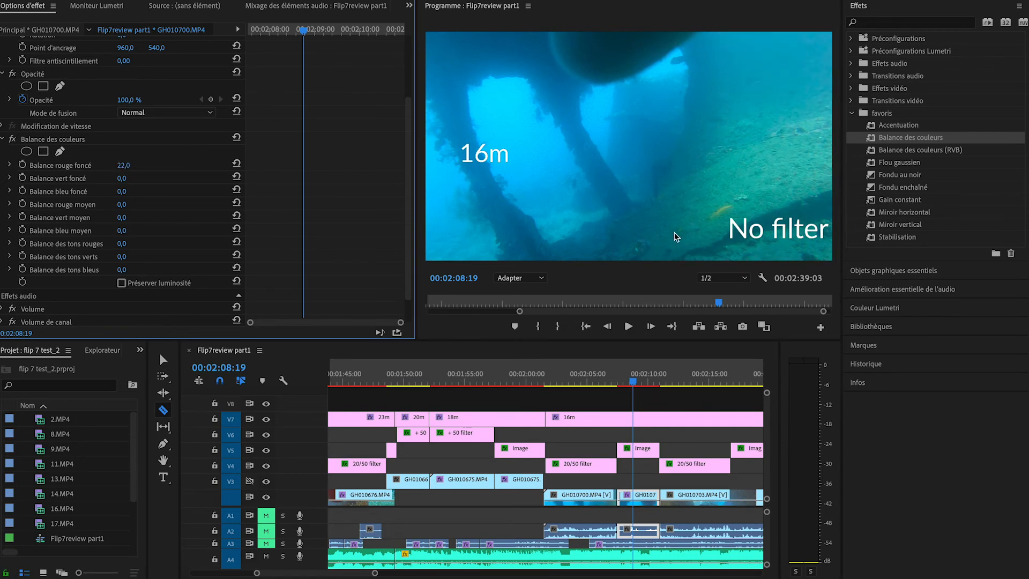
{"action": "left_click_drag", "start_coordinate": [124, 204], "coordinate": [151, 204]}
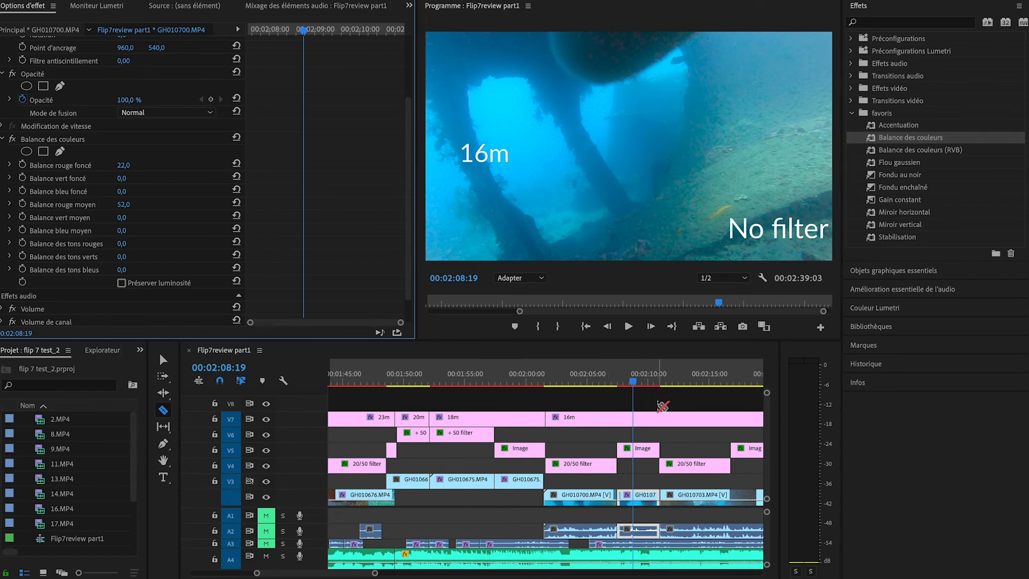
Step: Compare GH010700's corrected No filter part with its uncorrected 20/50 filter part at several frames
{"action": "left_click", "coordinate": [645, 383]}
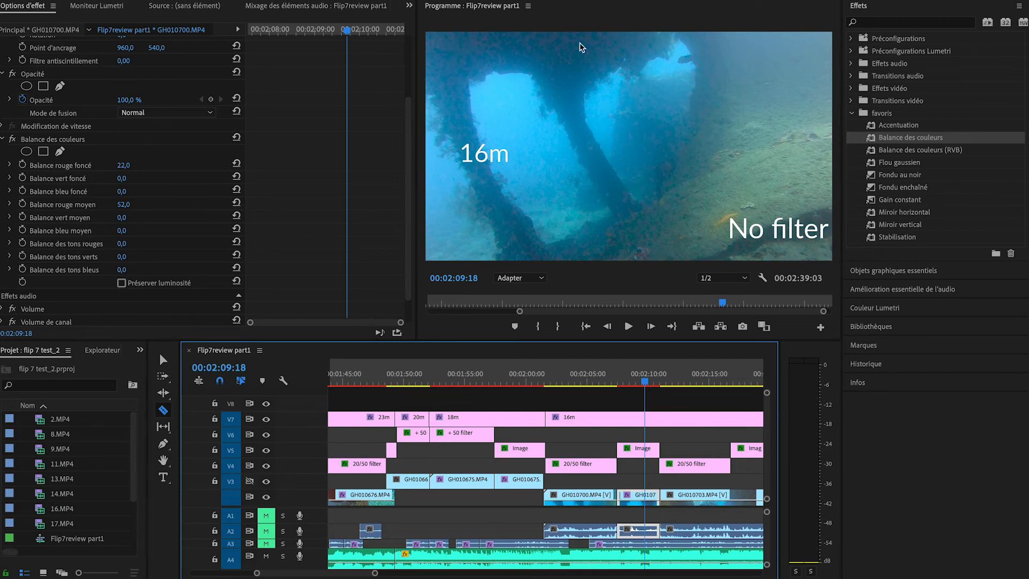
{"action": "left_click", "coordinate": [585, 374]}
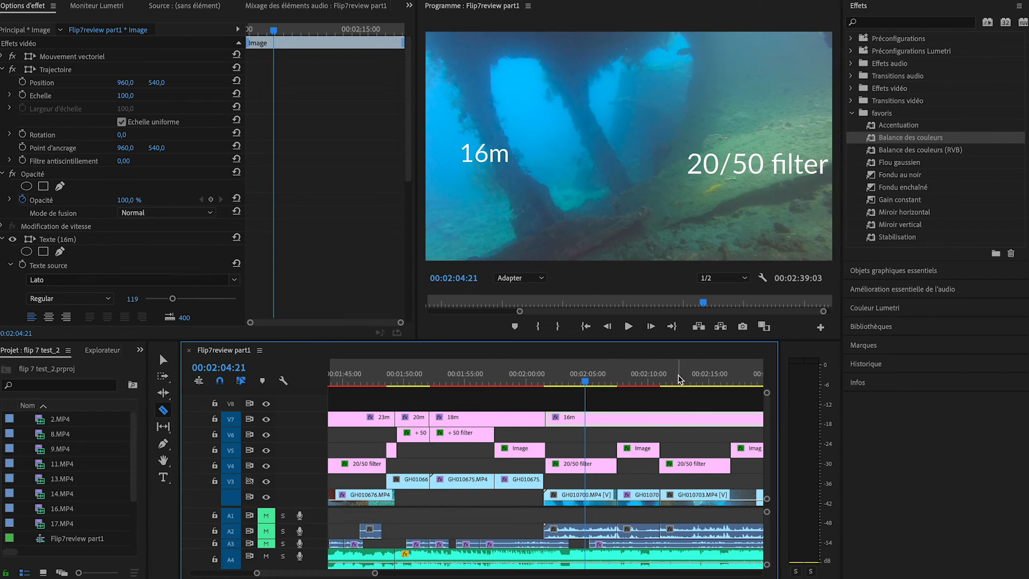
{"action": "left_click", "coordinate": [638, 373]}
{"action": "left_click", "coordinate": [584, 373]}
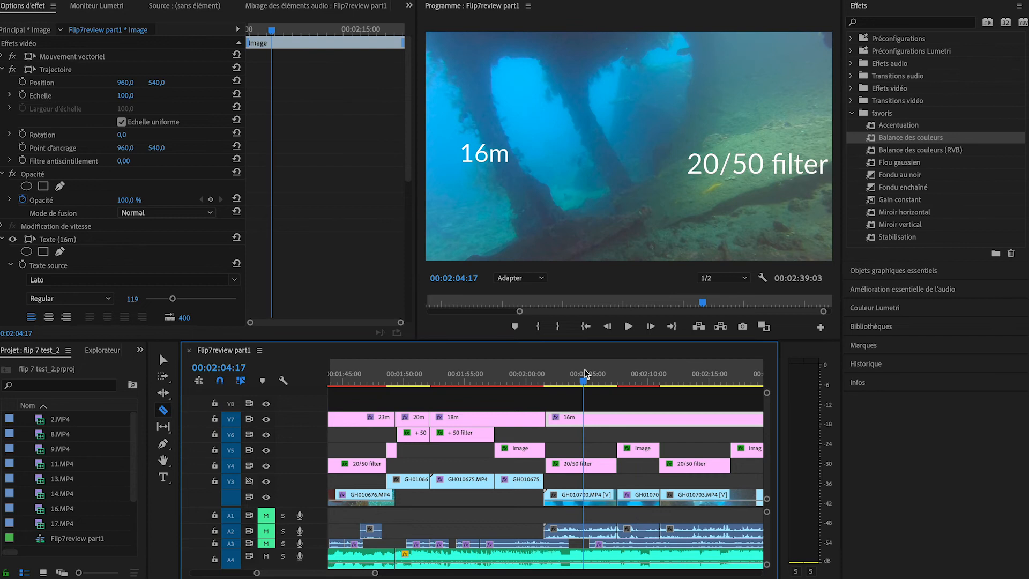
{"action": "left_click", "coordinate": [631, 376]}
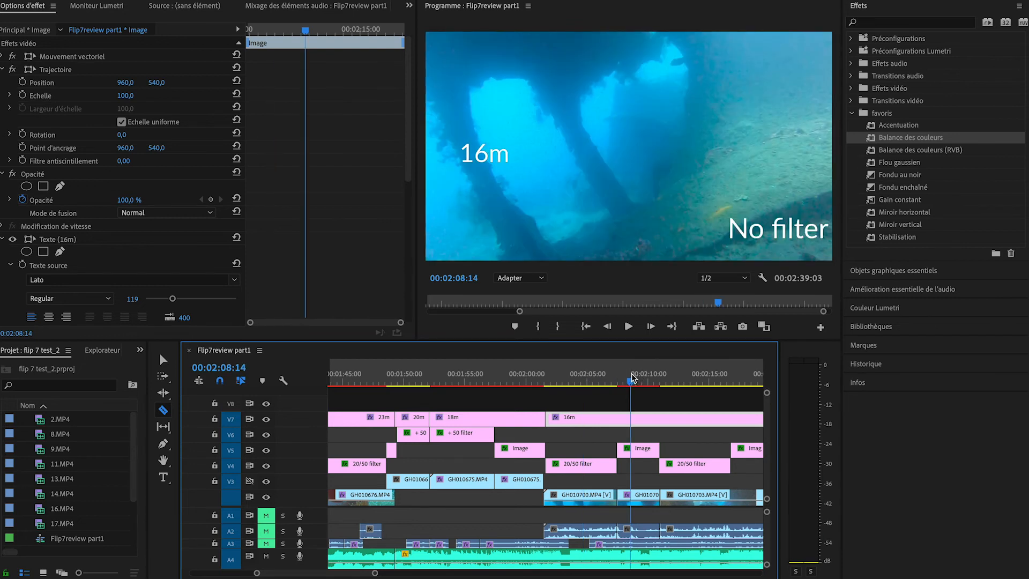
Step: Apply Balance des couleurs to GH010700's 20/50 filter part with rouge foncé at 10 and rouge moyen at 6
{"action": "left_click", "coordinate": [582, 378]}
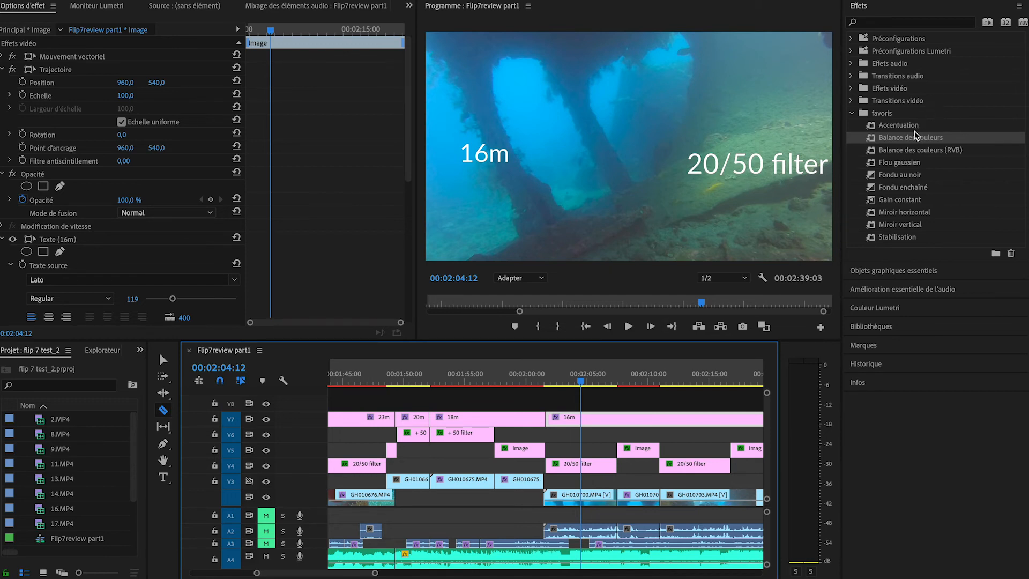
{"action": "left_click_drag", "start_coordinate": [912, 142], "coordinate": [579, 496]}
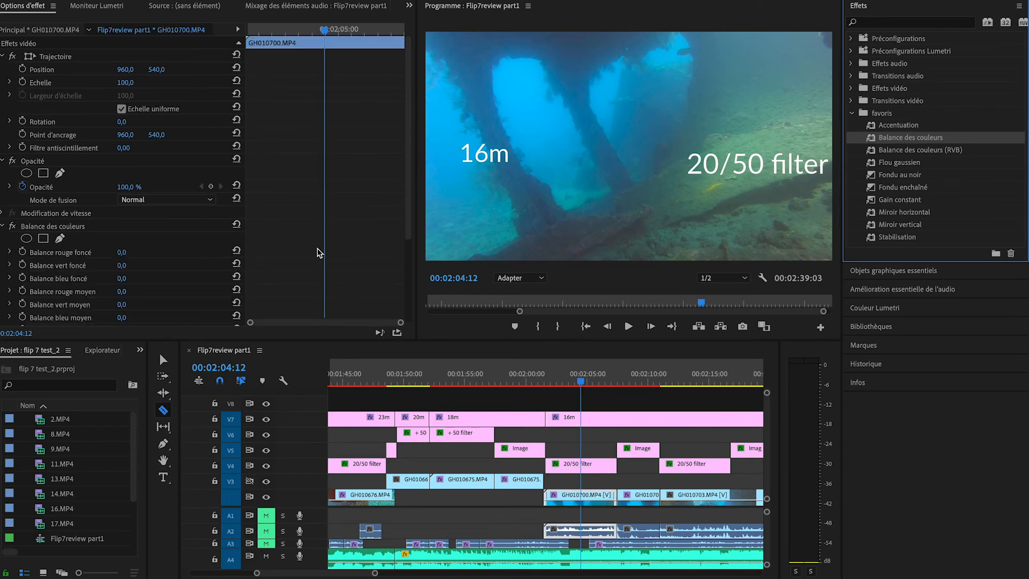
{"action": "scroll", "coordinate": [318, 254], "scroll_direction": "down", "scroll_amount": 5}
{"action": "left_click_drag", "start_coordinate": [121, 153], "coordinate": [132, 153]}
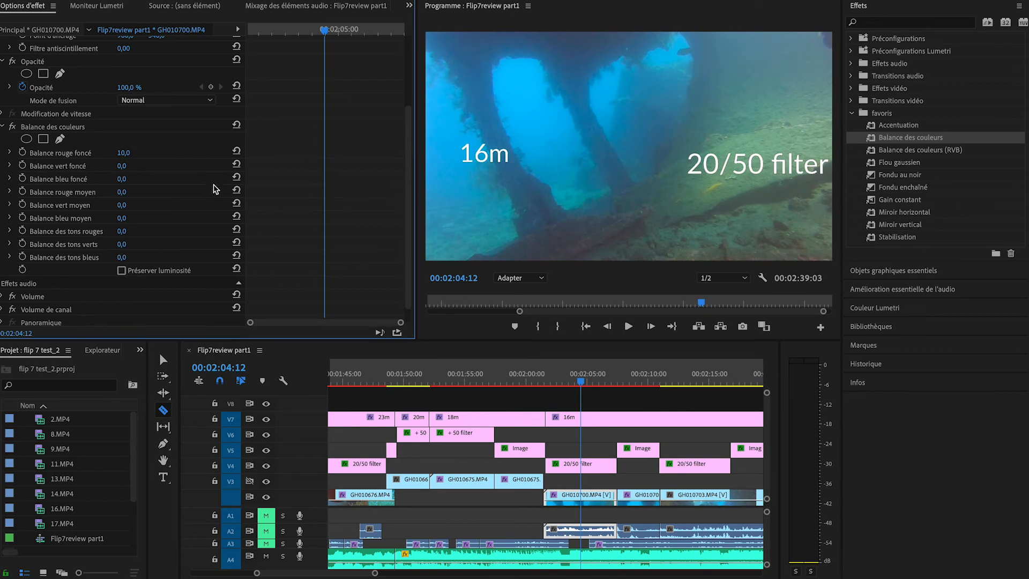
{"action": "mouse_move", "coordinate": [122, 192]}
{"action": "left_mouse_down"}
{"action": "mouse_move", "coordinate": [140, 192]}
{"action": "mouse_move", "coordinate": [125, 191]}
{"action": "left_mouse_up"}
{"action": "key", "text": "shift+Left"}
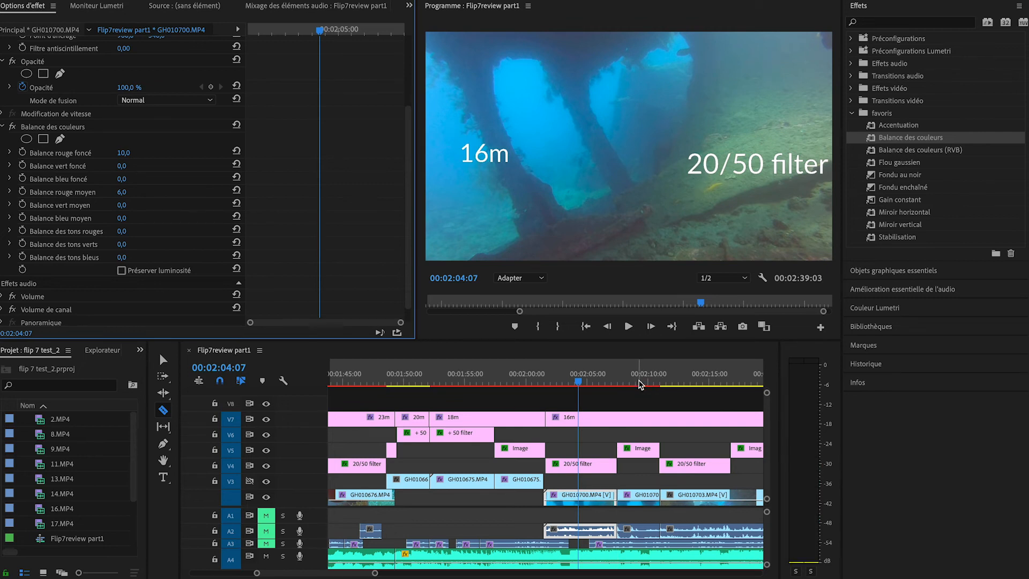
{"action": "key", "text": "v"}
Step: Compare the colours of GH010700's corrected No filter and 20/50 filter parts
{"action": "left_click", "coordinate": [634, 379]}
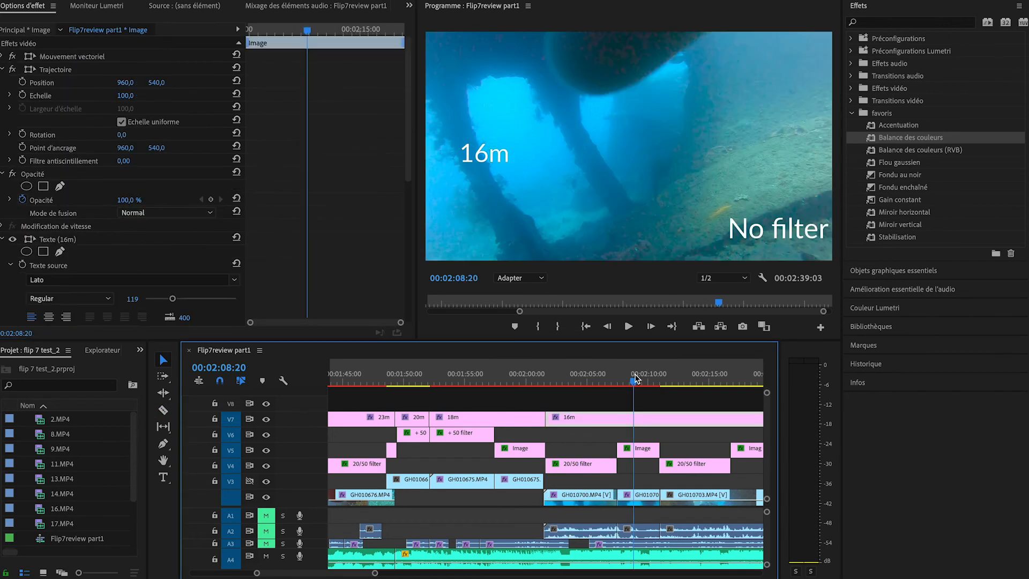
{"action": "mouse_move", "coordinate": [635, 379]}
{"action": "left_mouse_down"}
{"action": "mouse_move", "coordinate": [596, 379]}
{"action": "mouse_move", "coordinate": [645, 379]}
{"action": "left_mouse_up"}
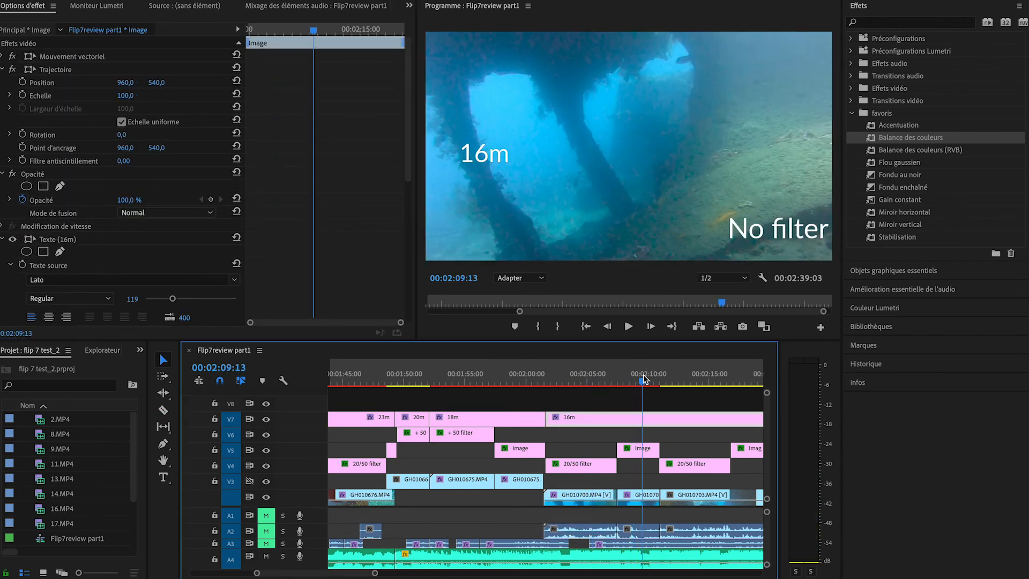
{"action": "left_click", "coordinate": [583, 383]}
Step: Split GH010703, GH010704 and the following 7m clip where their filter captions change
{"action": "left_click", "coordinate": [689, 382]}
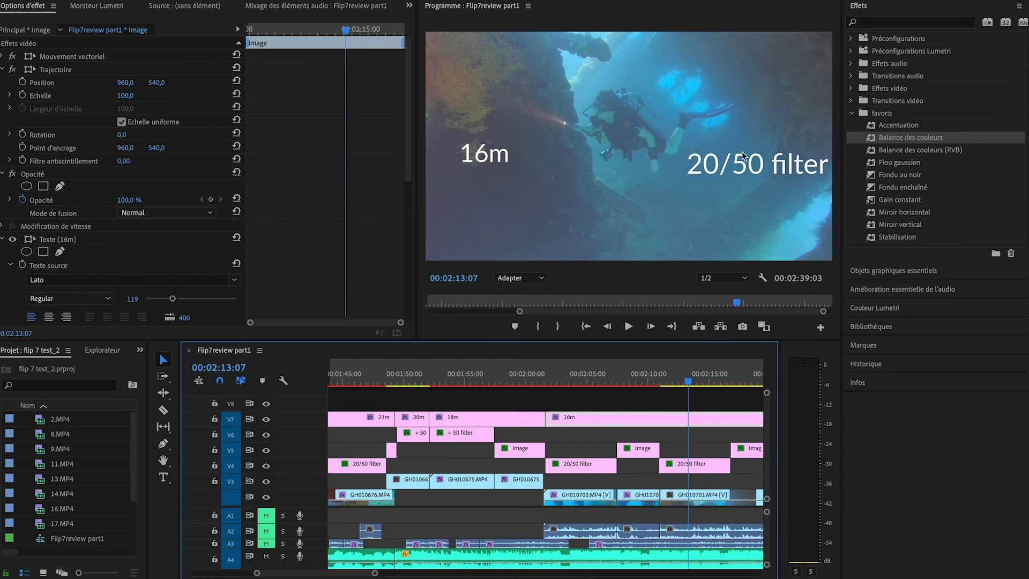
{"action": "left_click", "coordinate": [918, 141]}
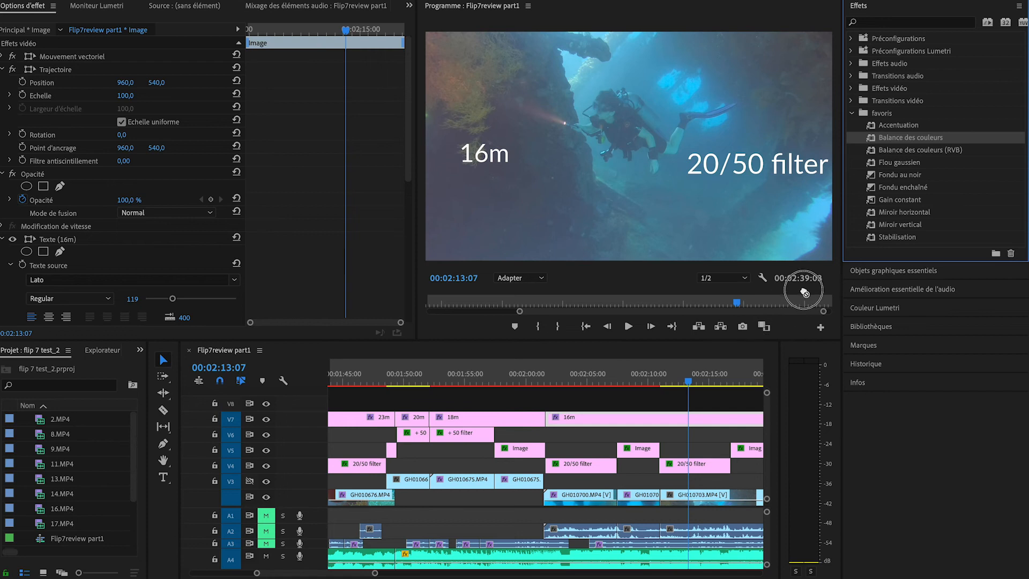
{"action": "left_click_drag", "start_coordinate": [885, 129], "coordinate": [893, 136]}
{"action": "key", "text": "c"}
{"action": "left_click", "coordinate": [730, 498]}
{"action": "scroll", "coordinate": [728, 495], "scroll_direction": "right", "scroll_amount": 5}
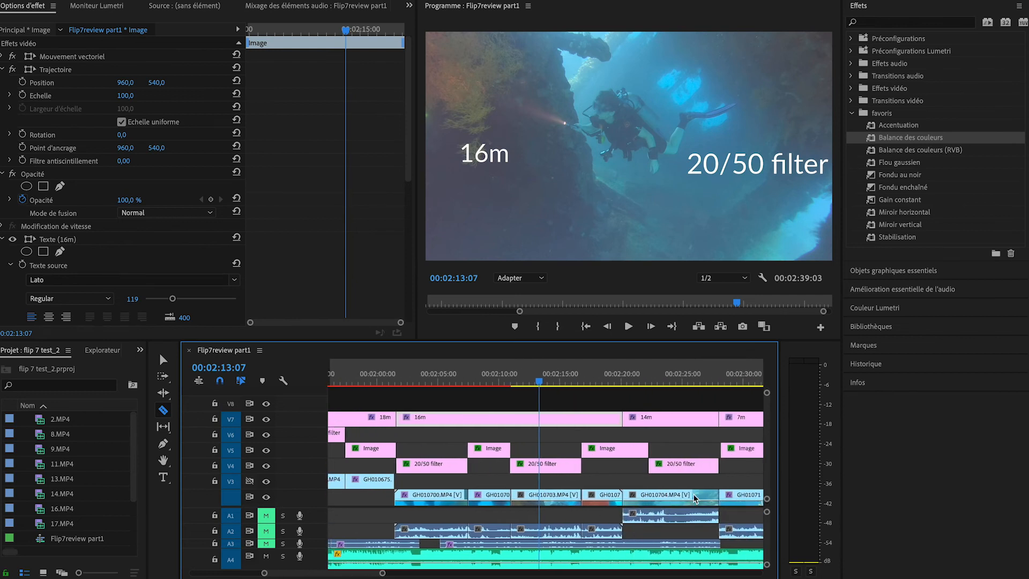
{"action": "left_click", "coordinate": [648, 496]}
{"action": "scroll", "coordinate": [727, 483], "scroll_direction": "right", "scroll_amount": 5}
{"action": "left_click", "coordinate": [623, 495]}
{"action": "scroll", "coordinate": [628, 495], "scroll_direction": "left", "scroll_amount": 8}
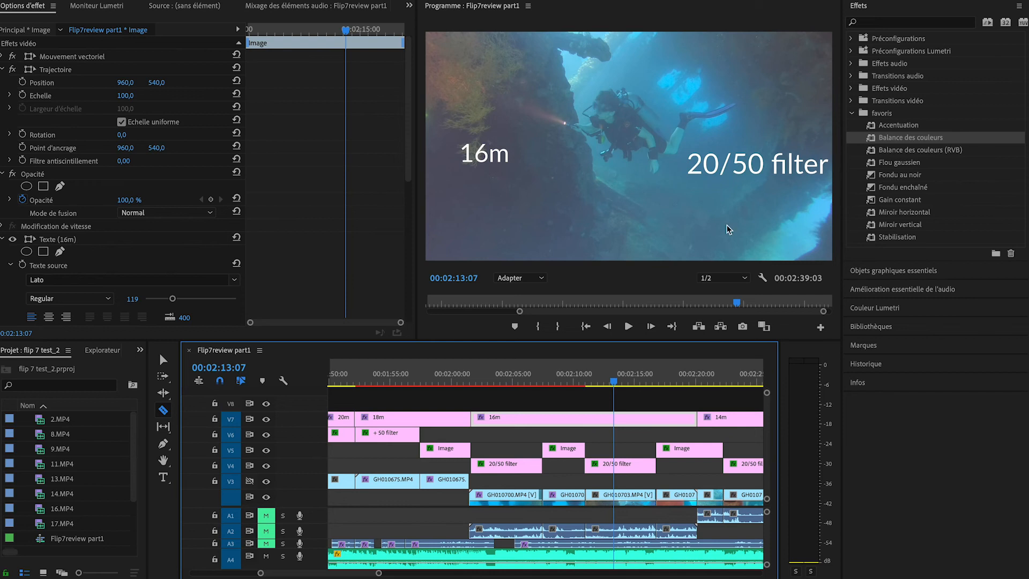
Step: Apply Balance des couleurs to GH010703's 20/50 filter part and slightly adjust rouge foncé and rouge moyen
{"action": "key", "text": "v"}
{"action": "left_click", "coordinate": [899, 138]}
{"action": "left_click_drag", "start_coordinate": [899, 138], "coordinate": [622, 492]}
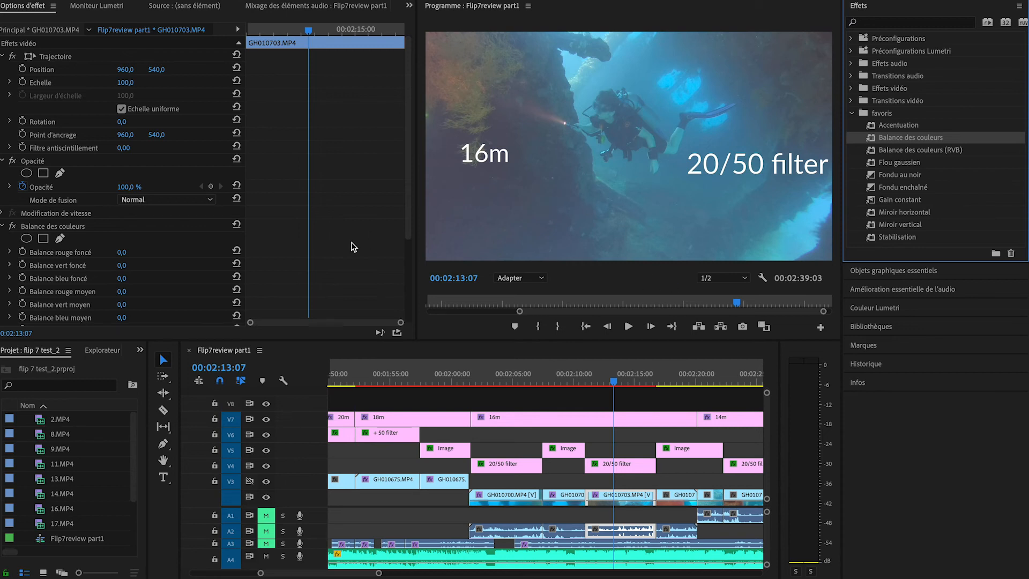
{"action": "scroll", "coordinate": [353, 246], "scroll_direction": "down", "scroll_amount": 2}
{"action": "scroll", "coordinate": [353, 246], "scroll_direction": "down", "scroll_amount": 1}
{"action": "mouse_move", "coordinate": [120, 202]}
{"action": "left_mouse_down"}
{"action": "mouse_move", "coordinate": [135, 202]}
{"action": "mouse_move", "coordinate": [124, 203]}
{"action": "left_mouse_up"}
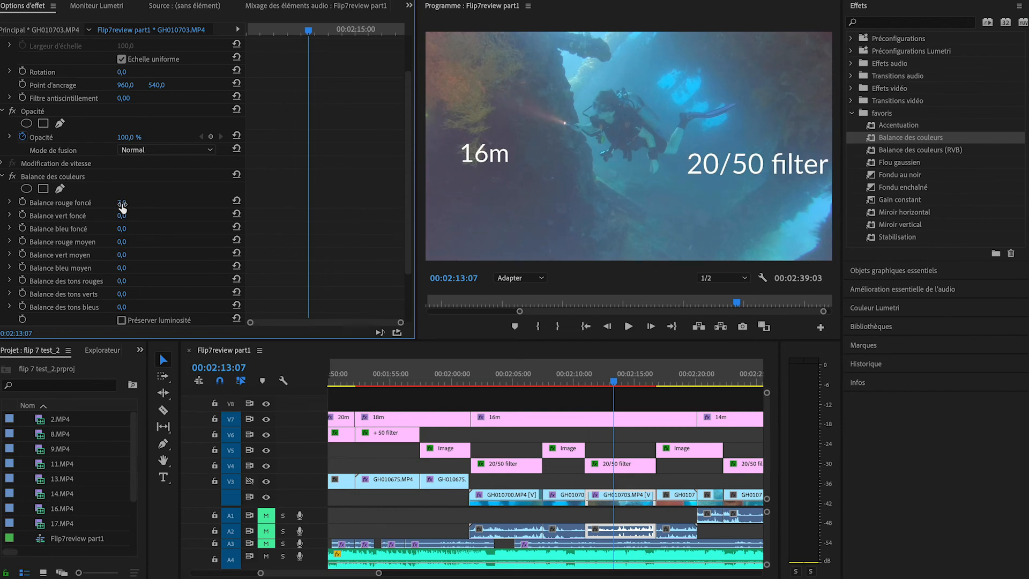
{"action": "left_click_drag", "start_coordinate": [122, 203], "coordinate": [121, 202]}
{"action": "left_click_drag", "start_coordinate": [123, 241], "coordinate": [119, 242]}
Step: Apply Balance des couleurs to GH010703's No filter part with rouge foncé at 81 and fine-tune rouge moyen against the 20/50 filter part
{"action": "left_click", "coordinate": [675, 381]}
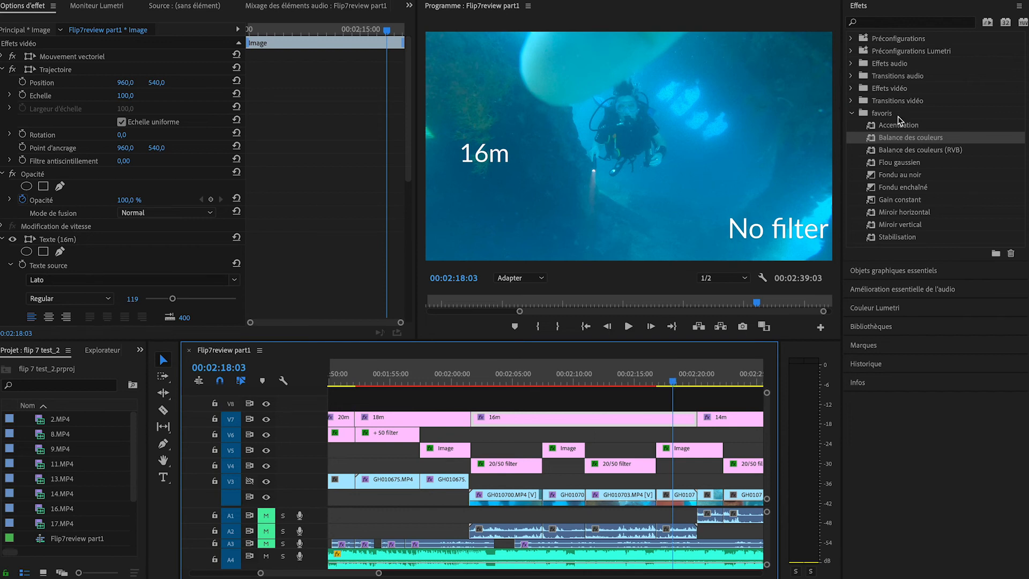
{"action": "left_click_drag", "start_coordinate": [894, 136], "coordinate": [671, 499]}
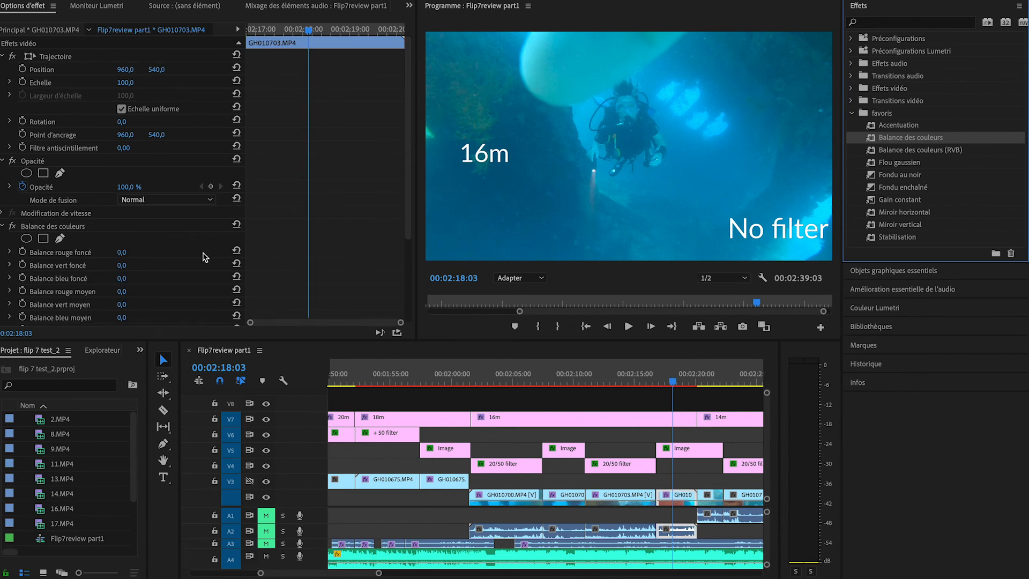
{"action": "scroll", "coordinate": [205, 257], "scroll_direction": "down", "scroll_amount": 5}
{"action": "left_click_drag", "start_coordinate": [125, 178], "coordinate": [175, 178]}
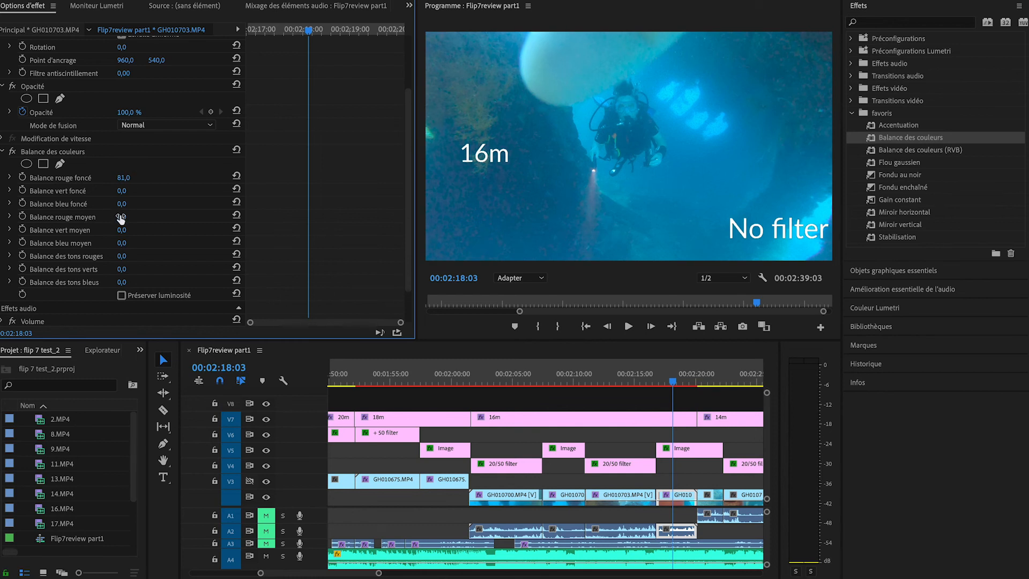
{"action": "mouse_move", "coordinate": [120, 217]}
{"action": "left_mouse_down"}
{"action": "mouse_move", "coordinate": [143, 218]}
{"action": "mouse_move", "coordinate": [112, 218]}
{"action": "left_mouse_up"}
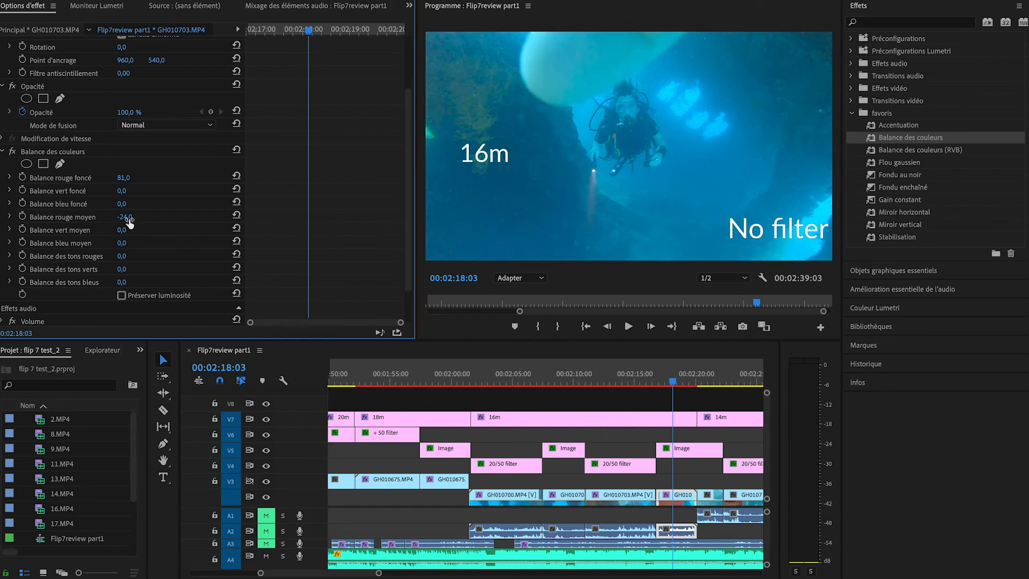
{"action": "left_click_drag", "start_coordinate": [128, 220], "coordinate": [195, 220]}
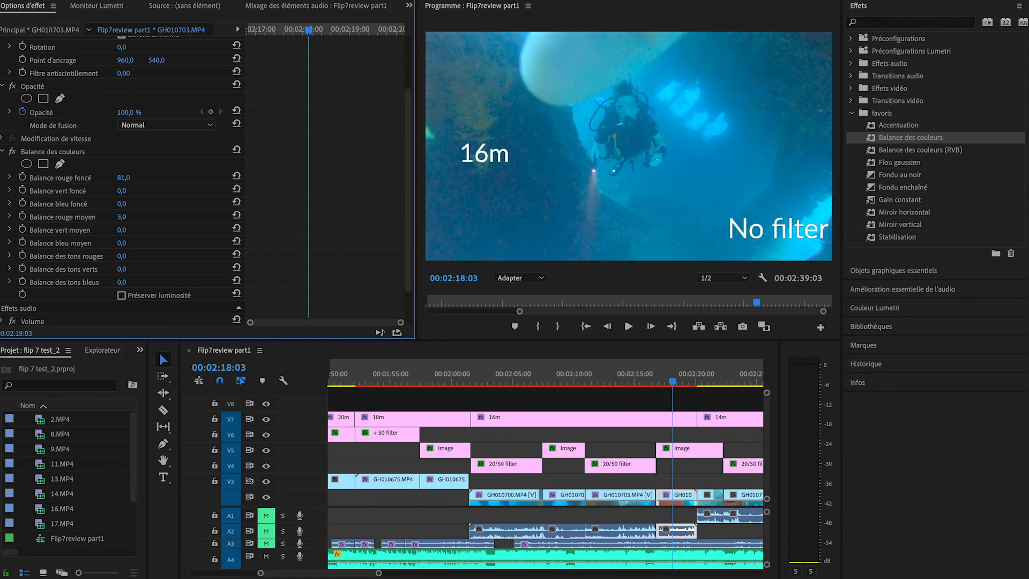
{"action": "left_click_drag", "start_coordinate": [122, 217], "coordinate": [139, 217]}
{"action": "left_click_drag", "start_coordinate": [122, 217], "coordinate": [130, 214]}
{"action": "left_click", "coordinate": [621, 378]}
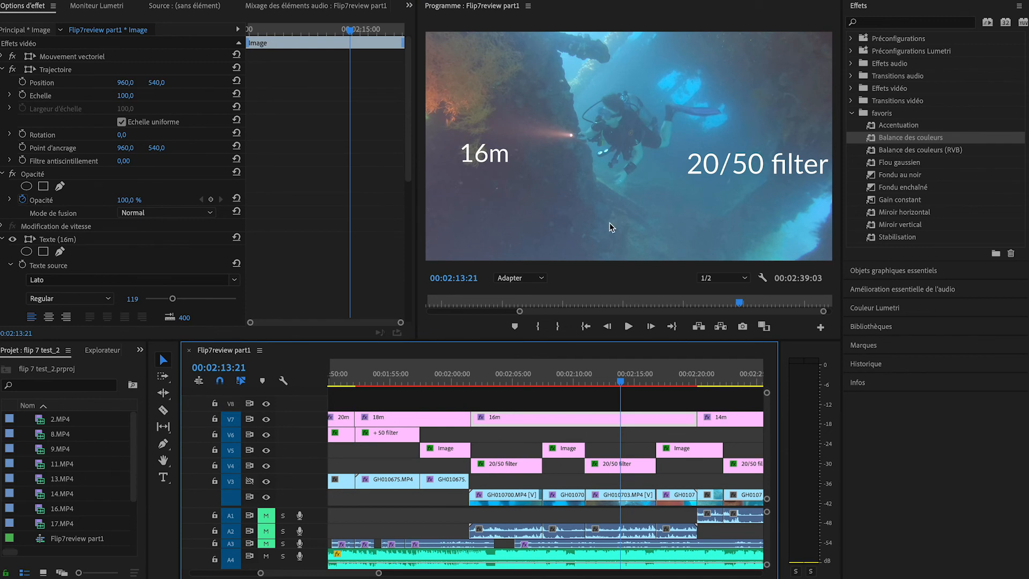
Step: Apply Balance des couleurs to GH010704's No filter part with rouge foncé at 17, vert foncé at -19 and bleu foncé at 15
{"action": "scroll", "coordinate": [657, 440], "scroll_direction": "right", "scroll_amount": 10}
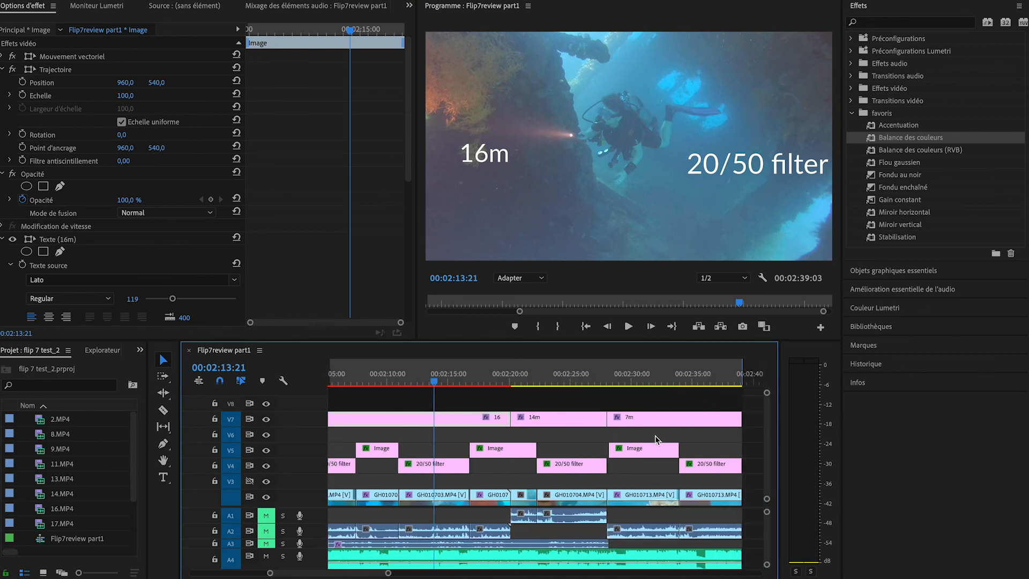
{"action": "scroll", "coordinate": [657, 440], "scroll_direction": "down", "scroll_amount": 3}
{"action": "scroll", "coordinate": [657, 439], "scroll_direction": "up", "scroll_amount": 3}
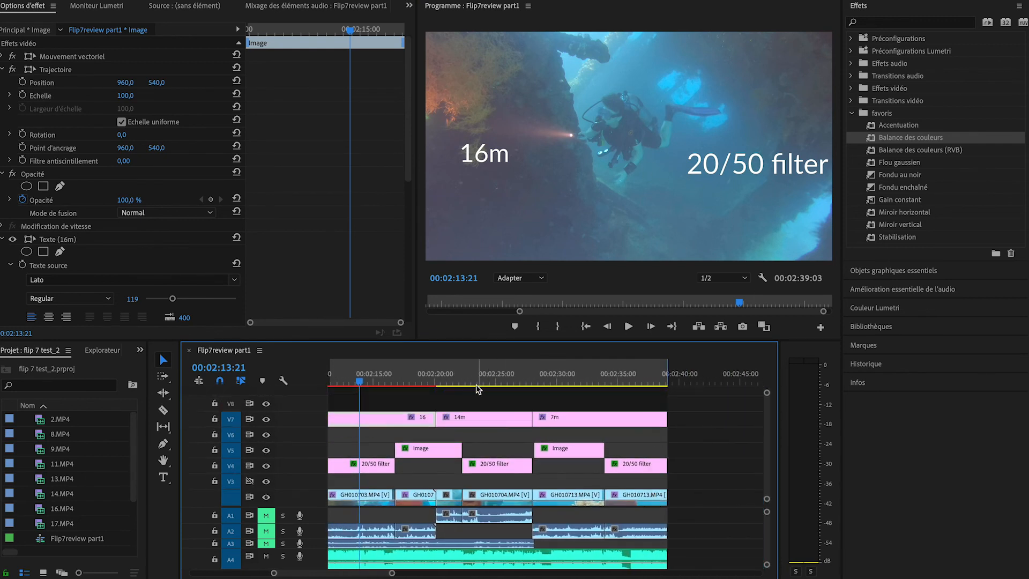
{"action": "left_click", "coordinate": [449, 374]}
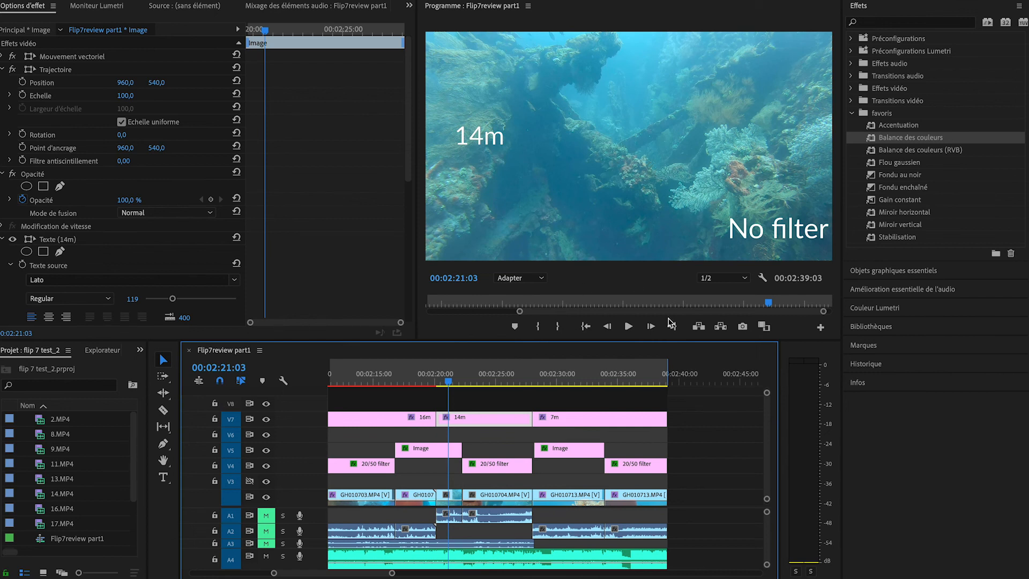
{"action": "key", "text": "space"}
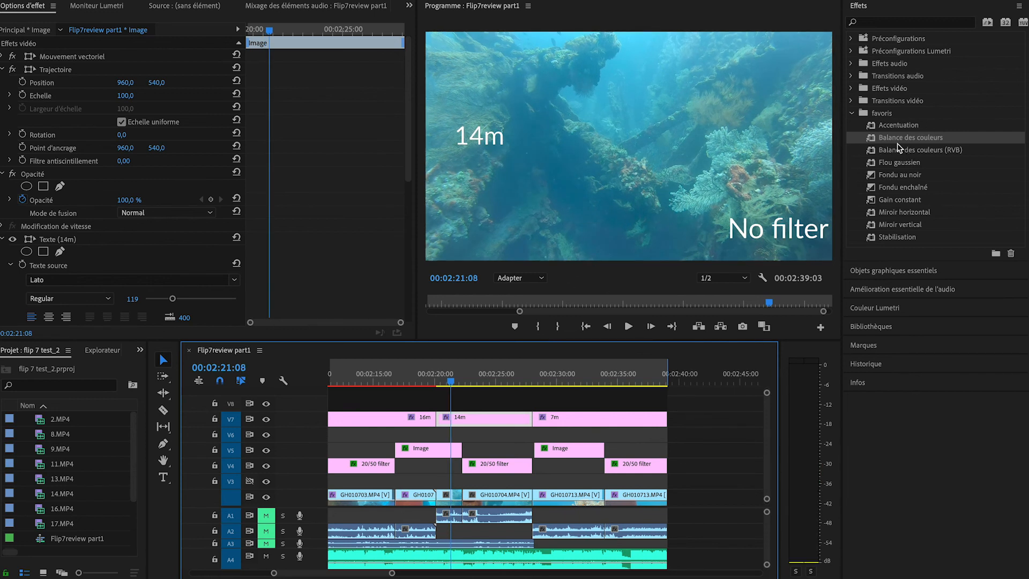
{"action": "left_click_drag", "start_coordinate": [887, 141], "coordinate": [455, 493]}
{"action": "key", "text": "space"}
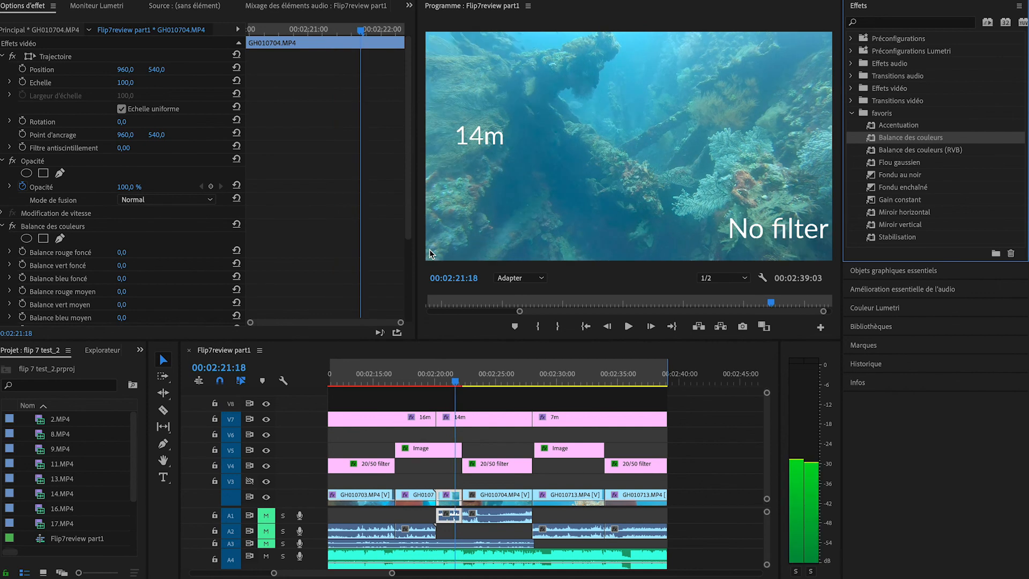
{"action": "left_click_drag", "start_coordinate": [124, 252], "coordinate": [157, 252]}
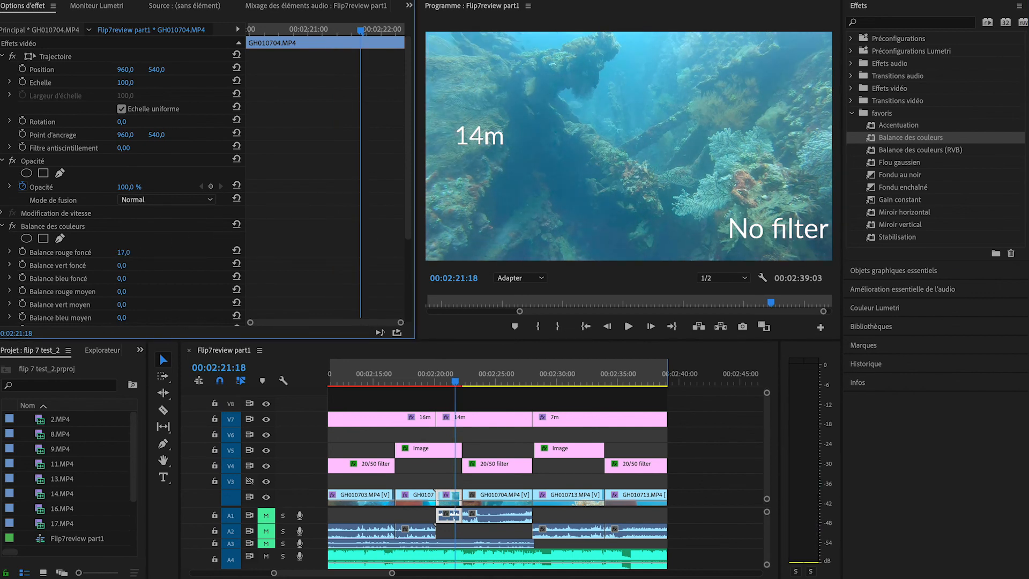
{"action": "scroll", "coordinate": [206, 249], "scroll_direction": "down", "scroll_amount": 3}
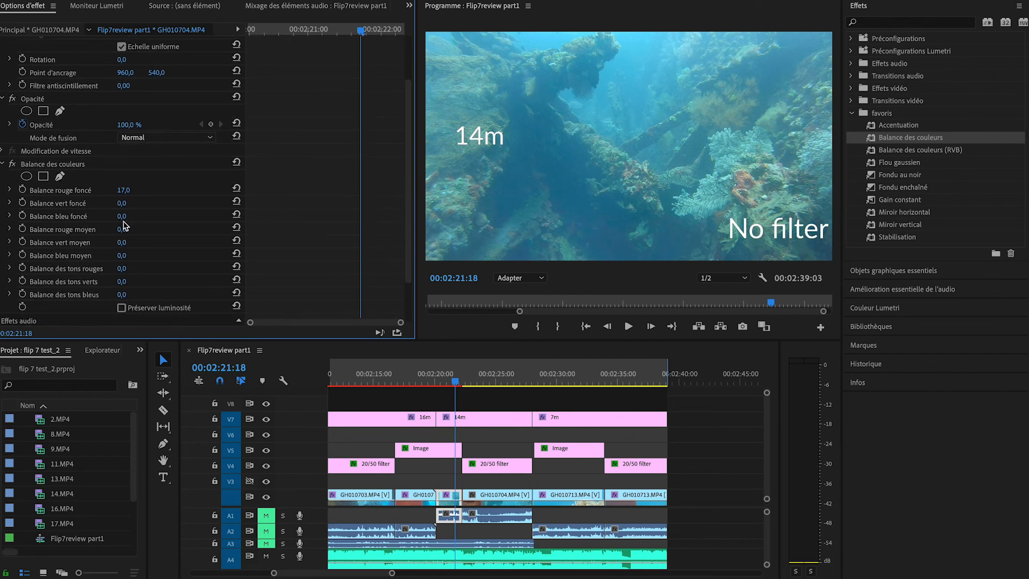
{"action": "mouse_move", "coordinate": [123, 216]}
{"action": "left_mouse_down"}
{"action": "mouse_move", "coordinate": [106, 217]}
{"action": "mouse_move", "coordinate": [137, 216]}
{"action": "left_mouse_up"}
{"action": "left_click_drag", "start_coordinate": [122, 203], "coordinate": [113, 203]}
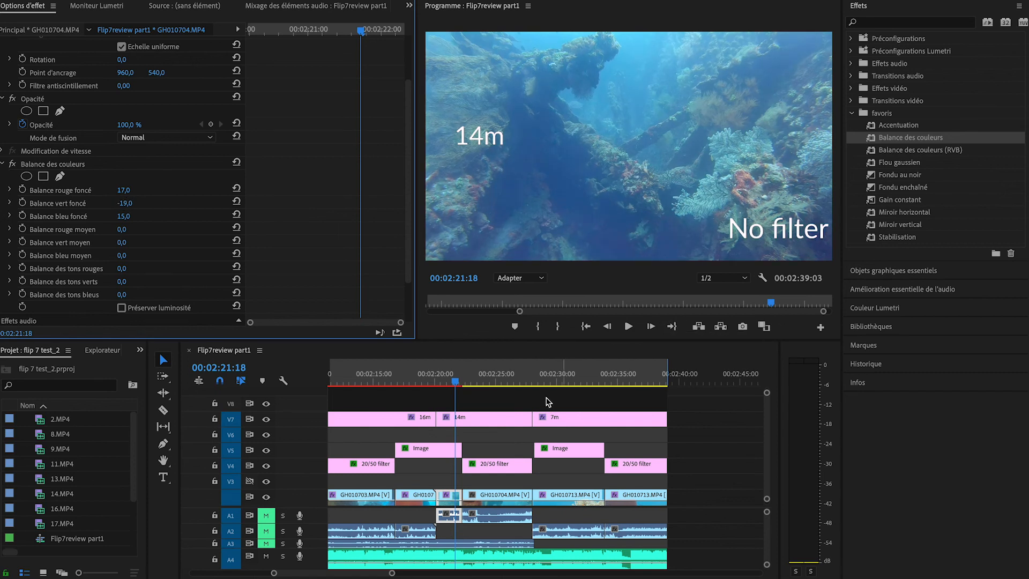
Step: Apply Balance des couleurs to GH010704's 20/50 filter part with rouge foncé -41, vert foncé -22, bleu foncé 51 and rouge moyen -20
{"action": "left_click", "coordinate": [496, 382]}
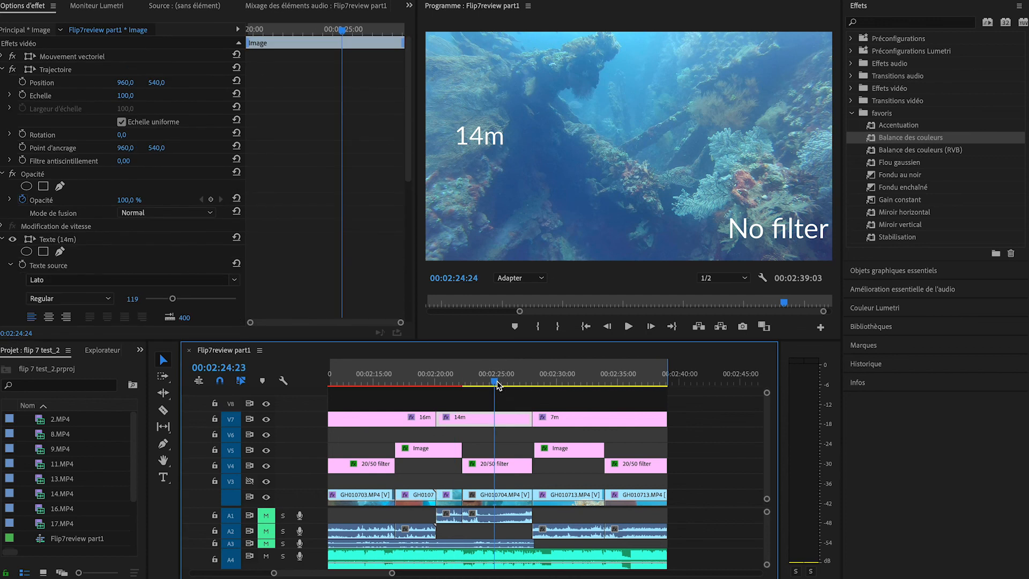
{"action": "key", "text": "Left"}
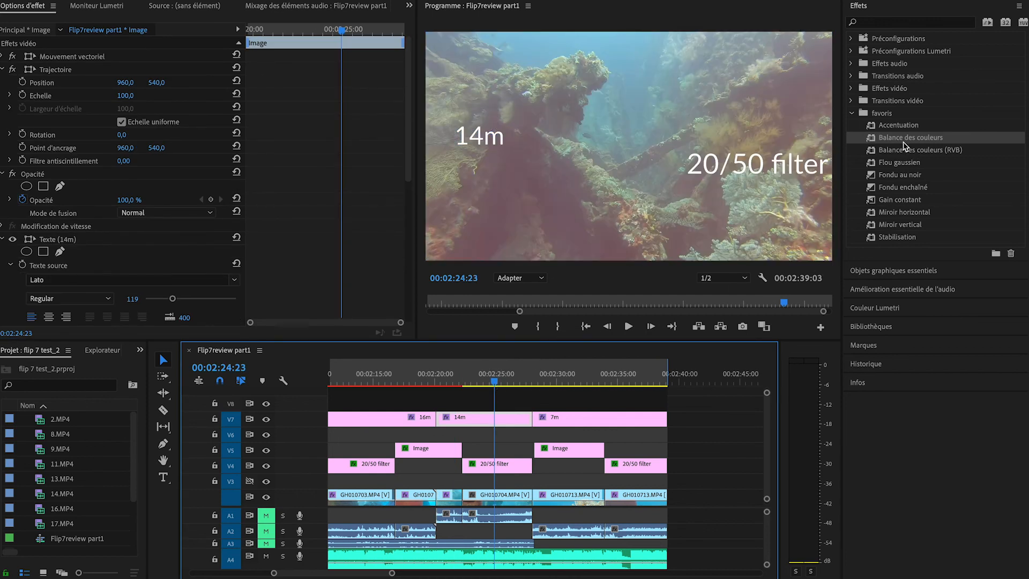
{"action": "left_click_drag", "start_coordinate": [911, 137], "coordinate": [563, 381]}
{"action": "left_click_drag", "start_coordinate": [497, 485], "coordinate": [498, 485]}
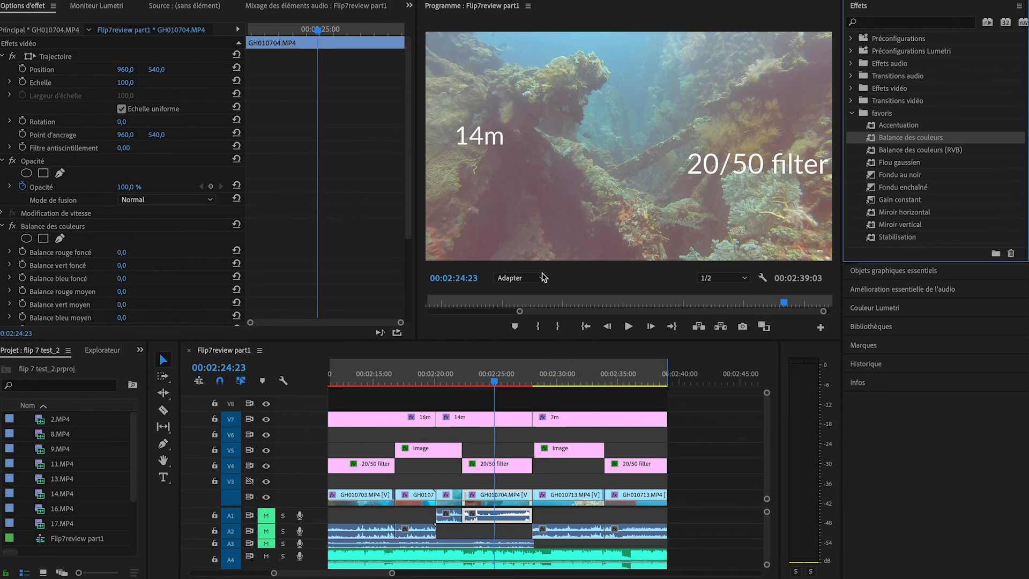
{"action": "scroll", "coordinate": [289, 268], "scroll_direction": "down", "scroll_amount": 2}
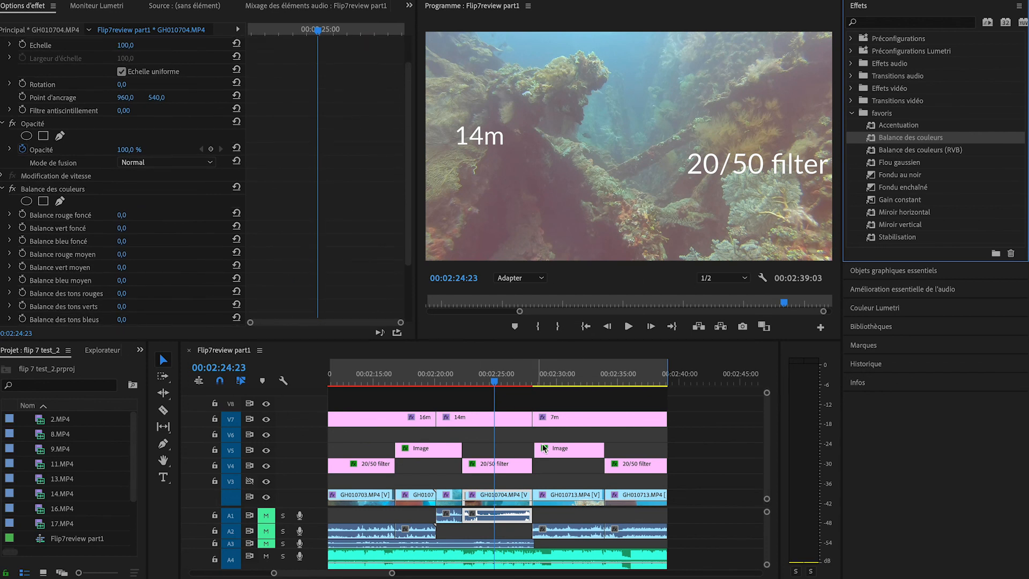
{"action": "left_click_drag", "start_coordinate": [127, 217], "coordinate": [112, 217]}
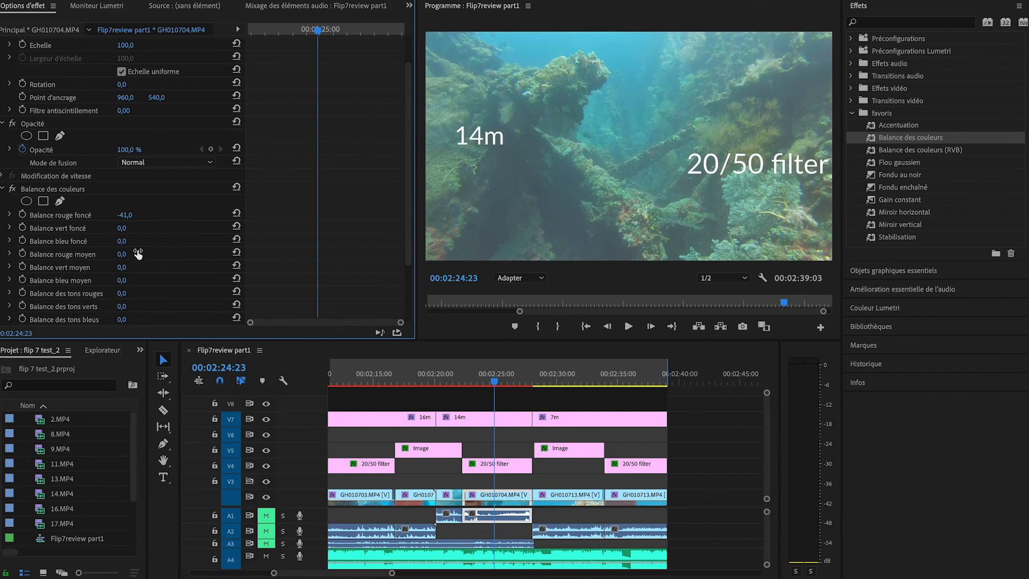
{"action": "left_click_drag", "start_coordinate": [127, 256], "coordinate": [110, 228]}
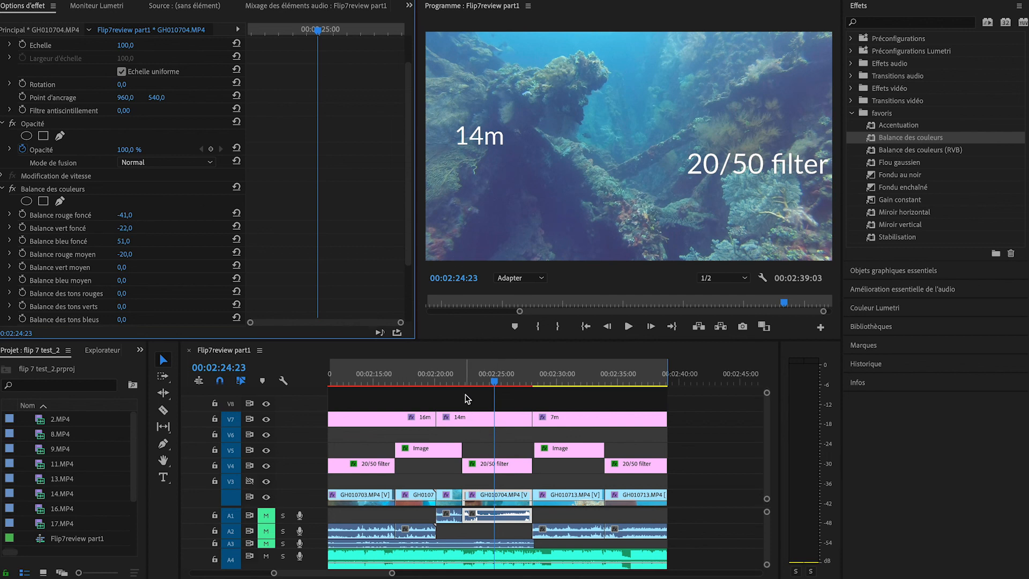
Step: Compare the colours of the No filter and 20/50 filter parts in the 14m clip GH010704 and the 7m clip GH010713
{"action": "left_click", "coordinate": [450, 377]}
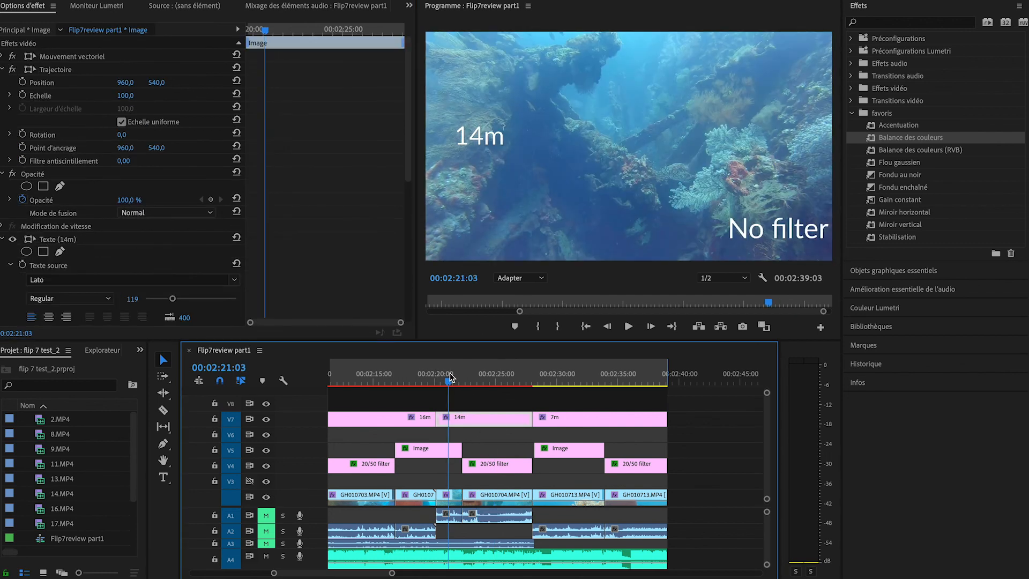
{"action": "left_click", "coordinate": [486, 378]}
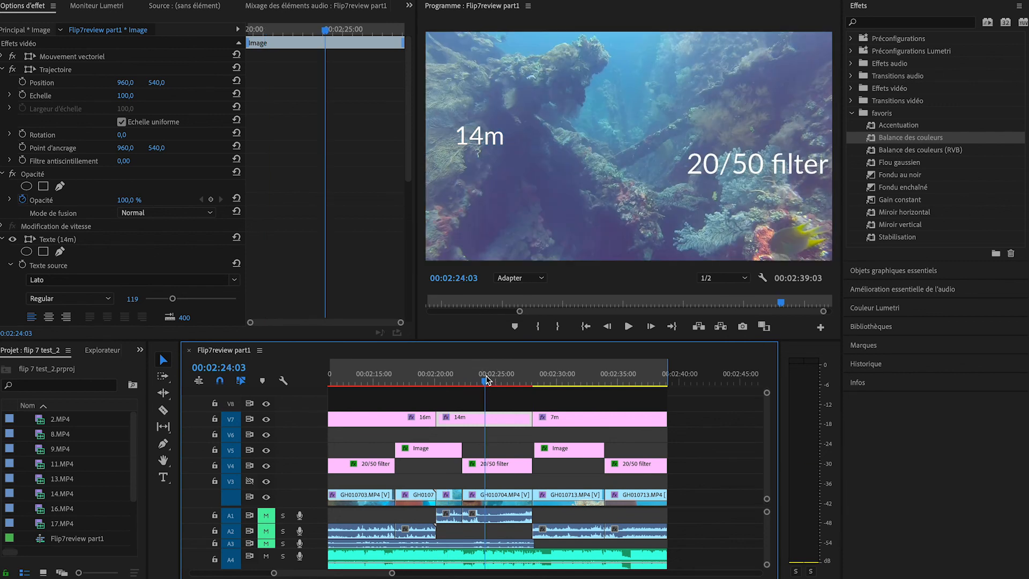
{"action": "left_click", "coordinate": [455, 380]}
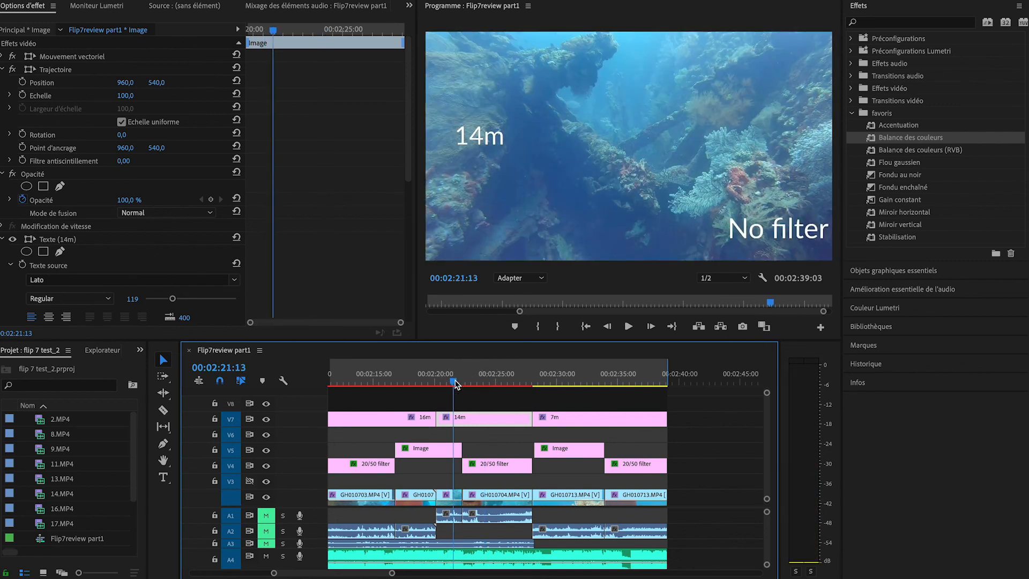
{"action": "left_click", "coordinate": [499, 381]}
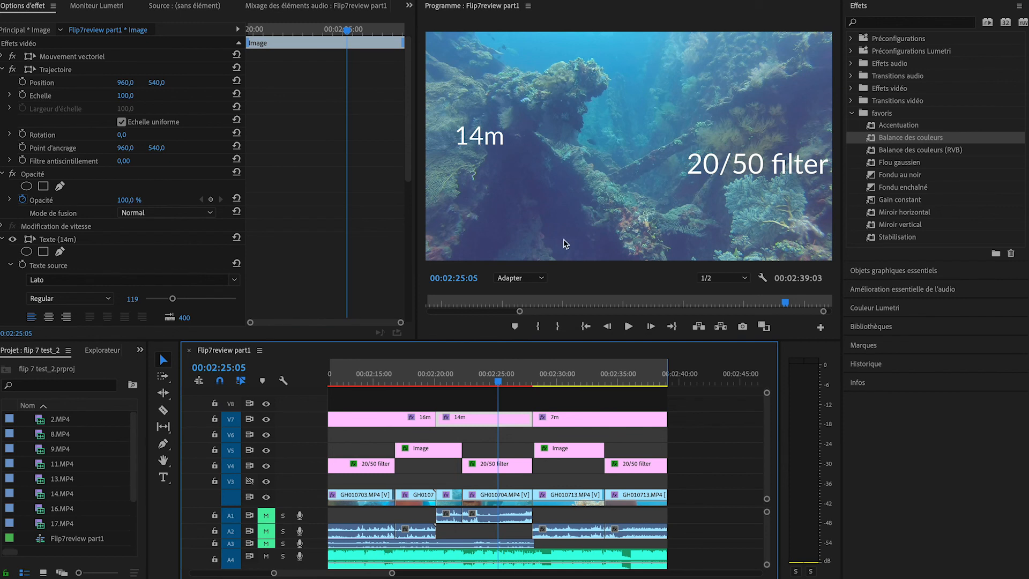
{"action": "left_click", "coordinate": [448, 375]}
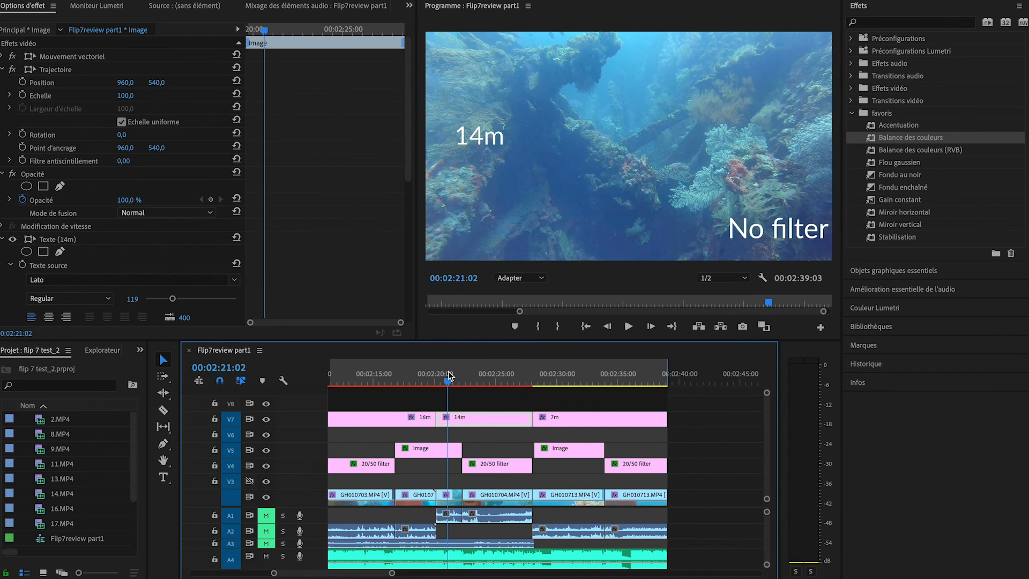
{"action": "left_click", "coordinate": [503, 379]}
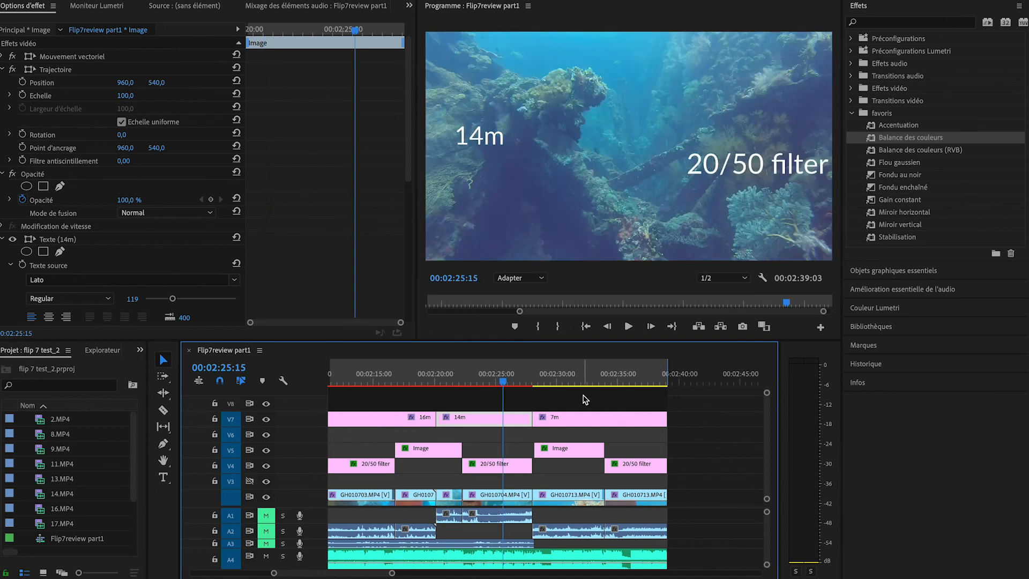
{"action": "left_click", "coordinate": [629, 421]}
{"action": "left_click", "coordinate": [551, 378]}
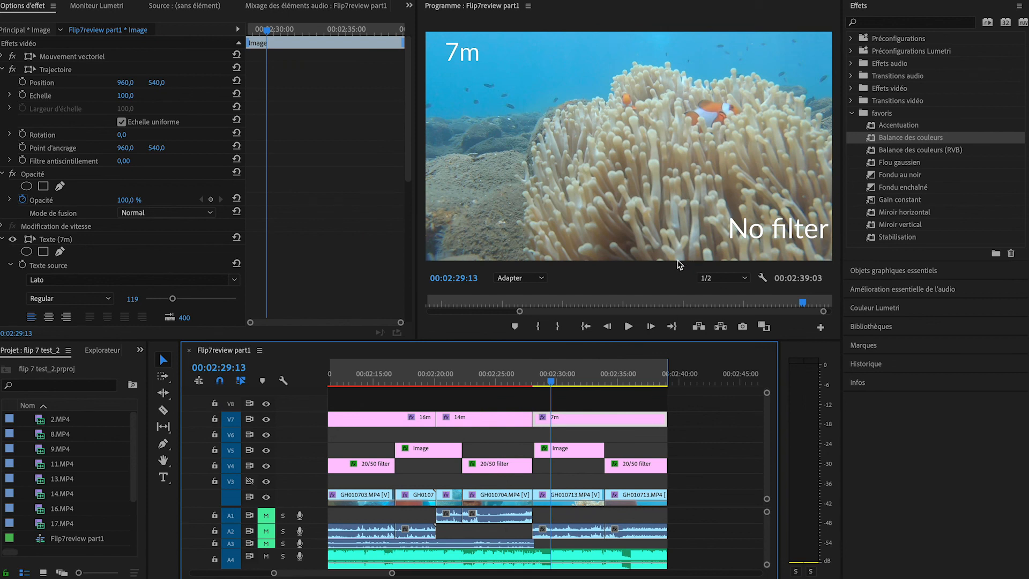
{"action": "left_click", "coordinate": [635, 381]}
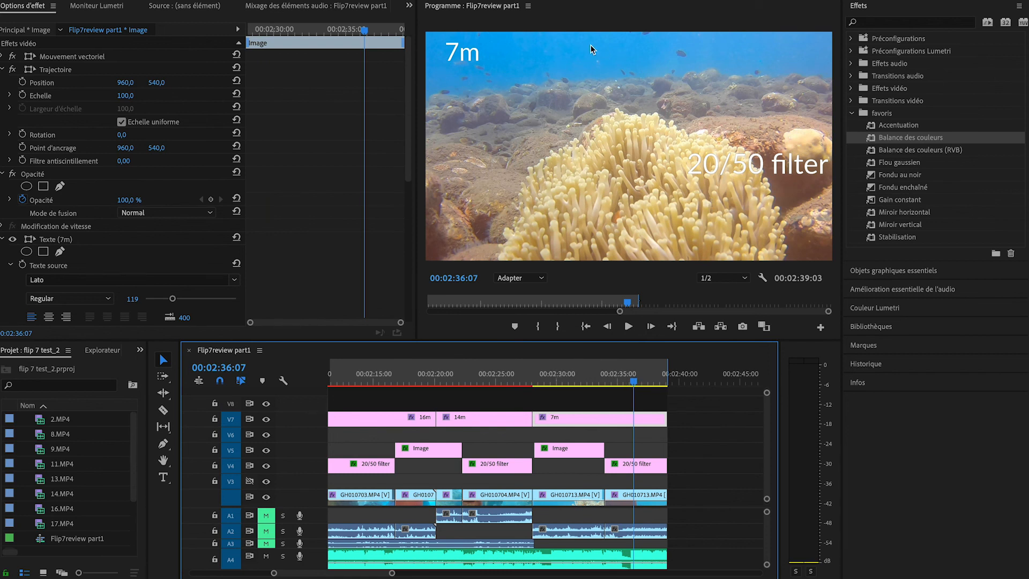
{"action": "left_click", "coordinate": [572, 381]}
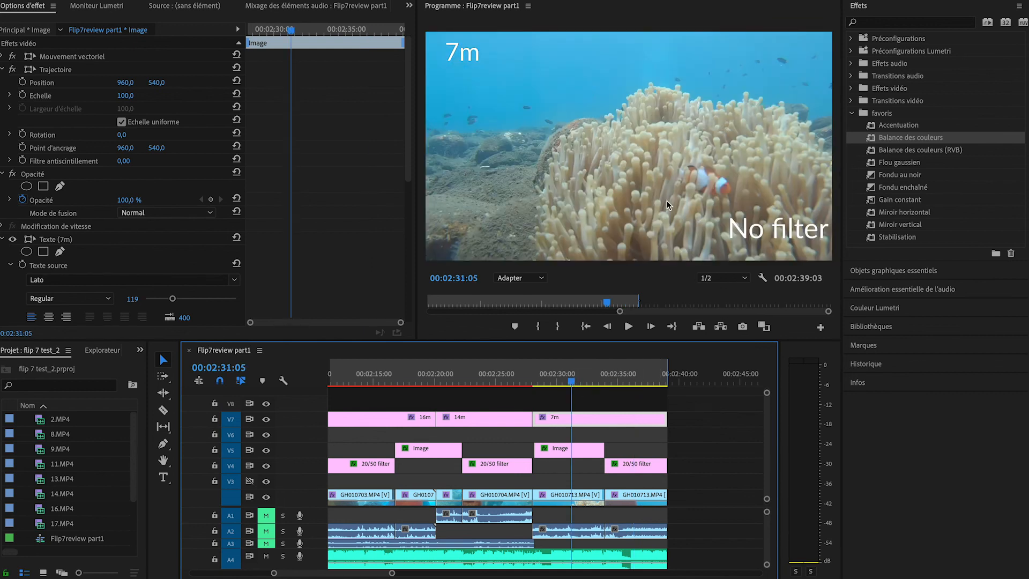
Step: Apply Balance des couleurs to GH010713's No filter part and slightly raise rouge foncé and rouge moyen
{"action": "left_click_drag", "start_coordinate": [911, 137], "coordinate": [560, 499]}
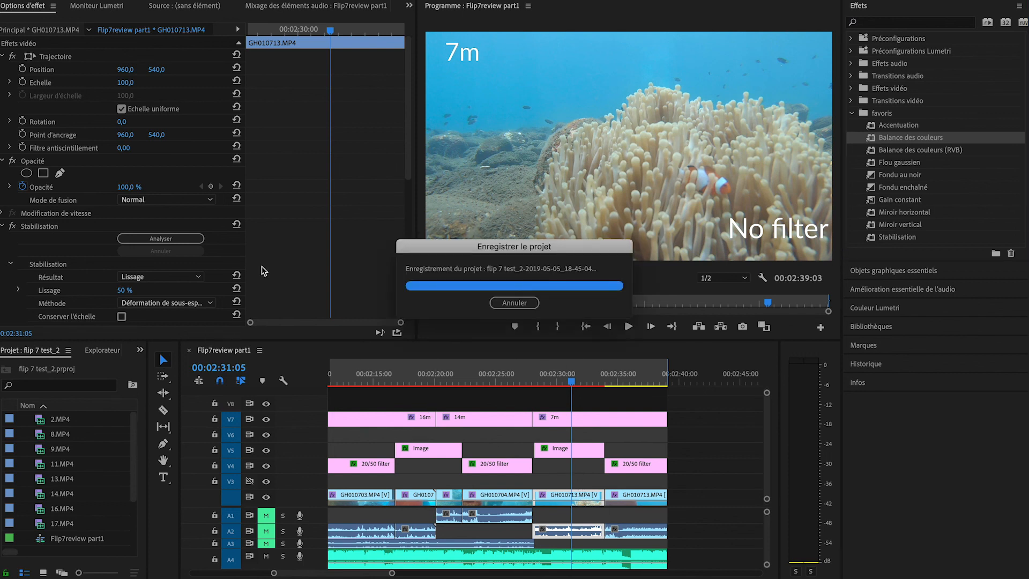
{"action": "scroll", "coordinate": [172, 254], "scroll_direction": "down", "scroll_amount": 5}
{"action": "scroll", "coordinate": [172, 253], "scroll_direction": "up", "scroll_amount": 3}
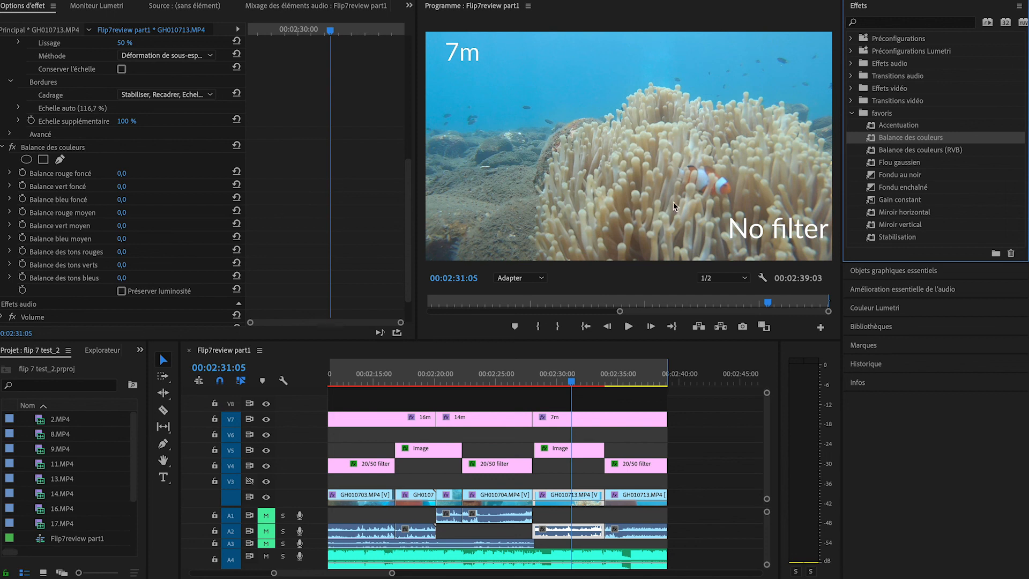
{"action": "left_click", "coordinate": [122, 173]}
{"action": "type", "text": "40"}
{"action": "key", "text": "Return"}
{"action": "left_click_drag", "start_coordinate": [123, 173], "coordinate": [113, 173]}
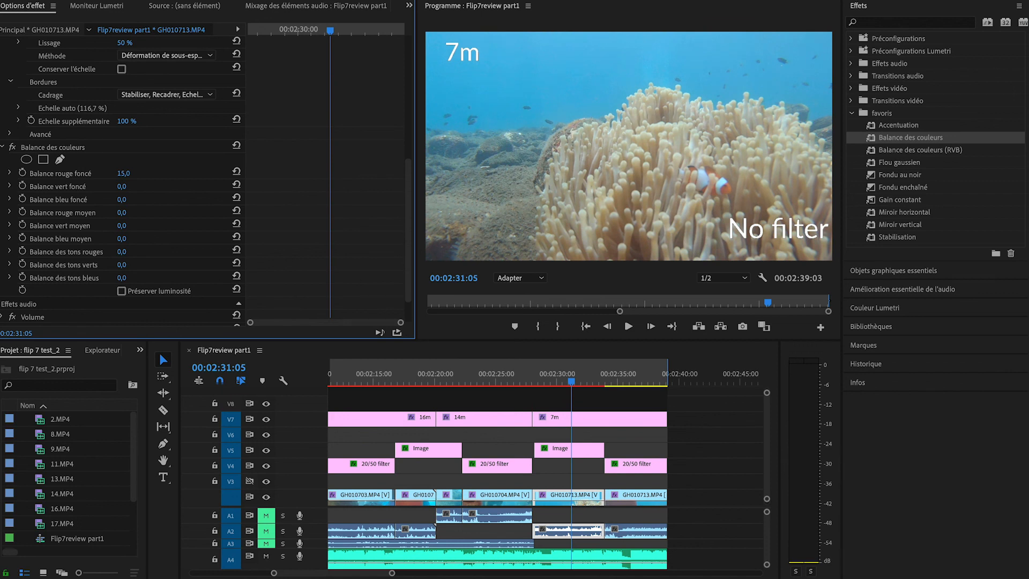
{"action": "left_click_drag", "start_coordinate": [123, 173], "coordinate": [130, 173]}
{"action": "mouse_move", "coordinate": [121, 212]}
{"action": "left_mouse_down"}
{"action": "mouse_move", "coordinate": [134, 213]}
{"action": "mouse_move", "coordinate": [124, 212]}
{"action": "left_mouse_up"}
Step: Compare the colours of the No filter and 20/50 filter parts of the 7m clip GH010713
{"action": "left_click", "coordinate": [631, 382]}
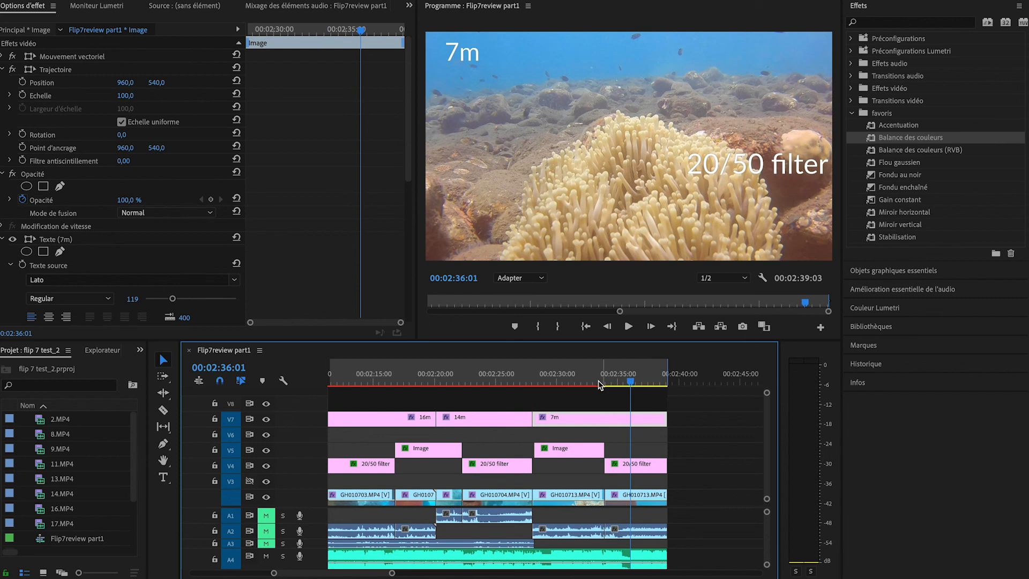
{"action": "left_click", "coordinate": [576, 381]}
{"action": "left_click_drag", "start_coordinate": [576, 382], "coordinate": [663, 383]}
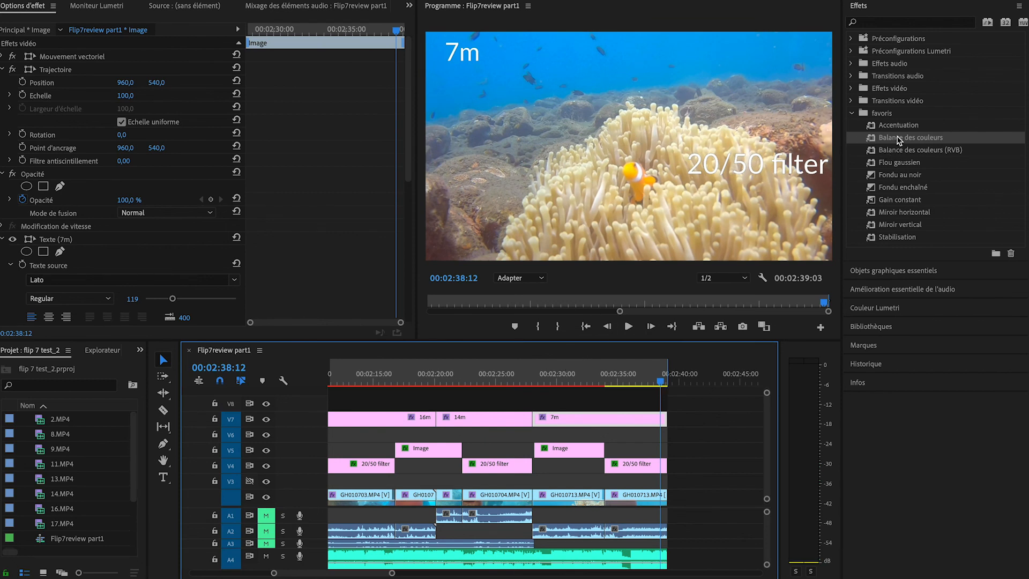
Step: Apply Balance des couleurs to GH010713's 20/50 filter part, lower rouge foncé and rouge moyen, and check it against the No filter part
{"action": "left_click", "coordinate": [624, 493]}
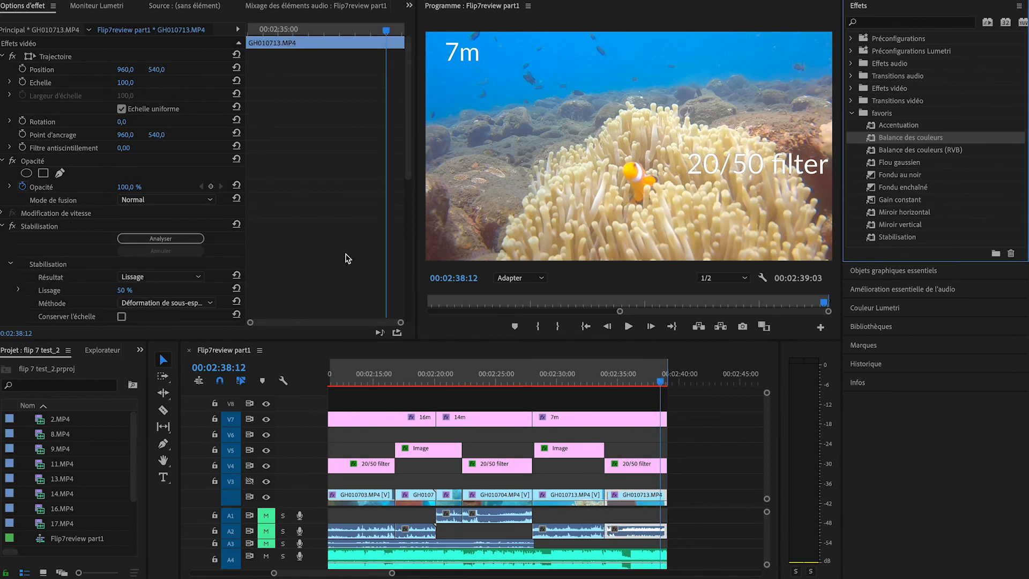
{"action": "scroll", "coordinate": [305, 228], "scroll_direction": "down", "scroll_amount": 10}
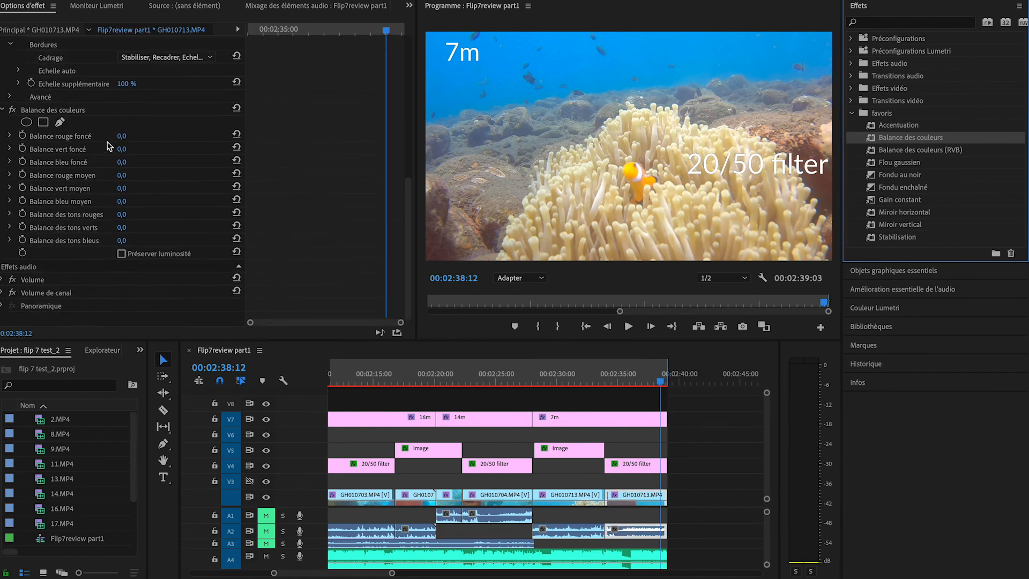
{"action": "left_click_drag", "start_coordinate": [122, 136], "coordinate": [108, 136]}
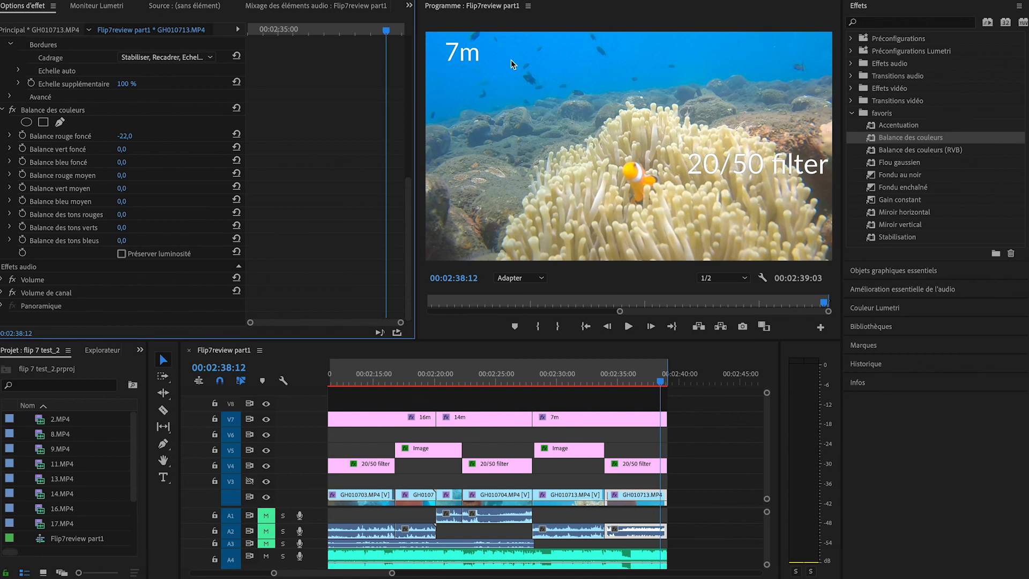
{"action": "mouse_move", "coordinate": [122, 175]}
{"action": "left_mouse_down"}
{"action": "mouse_move", "coordinate": [108, 175]}
{"action": "mouse_move", "coordinate": [117, 175]}
{"action": "left_mouse_up"}
{"action": "left_click_drag", "start_coordinate": [125, 137], "coordinate": [120, 136]}
{"action": "left_click", "coordinate": [570, 375]}
{"action": "left_click", "coordinate": [635, 375]}
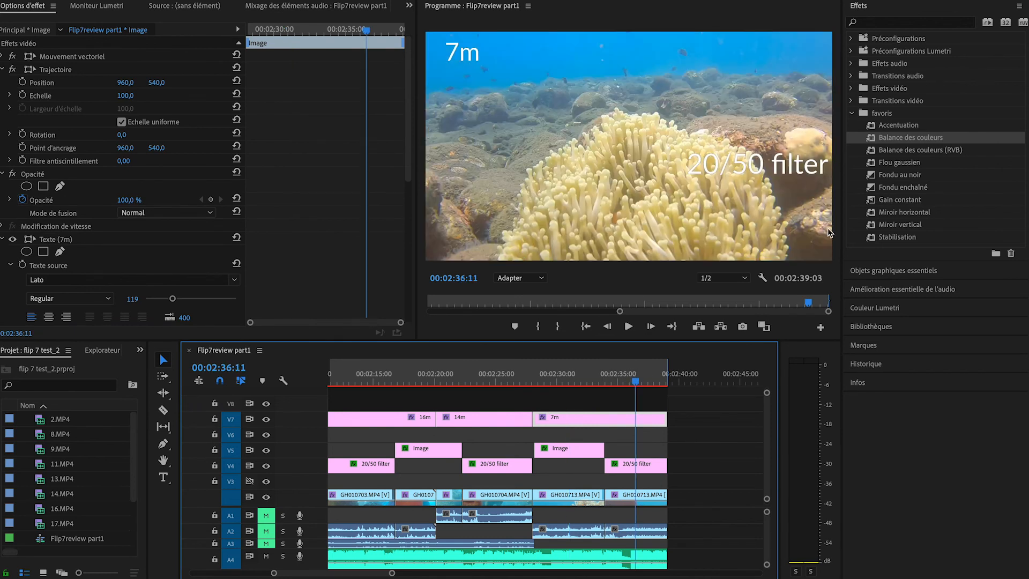
{"action": "scroll", "coordinate": [508, 463], "scroll_direction": "left", "scroll_amount": 15}
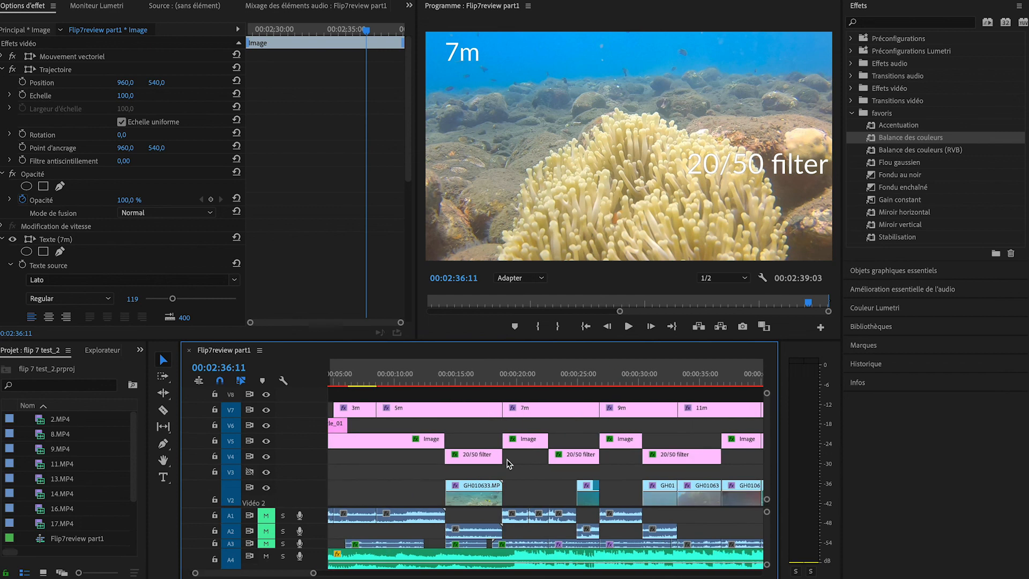
{"action": "scroll", "coordinate": [506, 458], "scroll_direction": "up", "scroll_amount": 1}
{"action": "scroll", "coordinate": [506, 459], "scroll_direction": "right", "scroll_amount": 15}
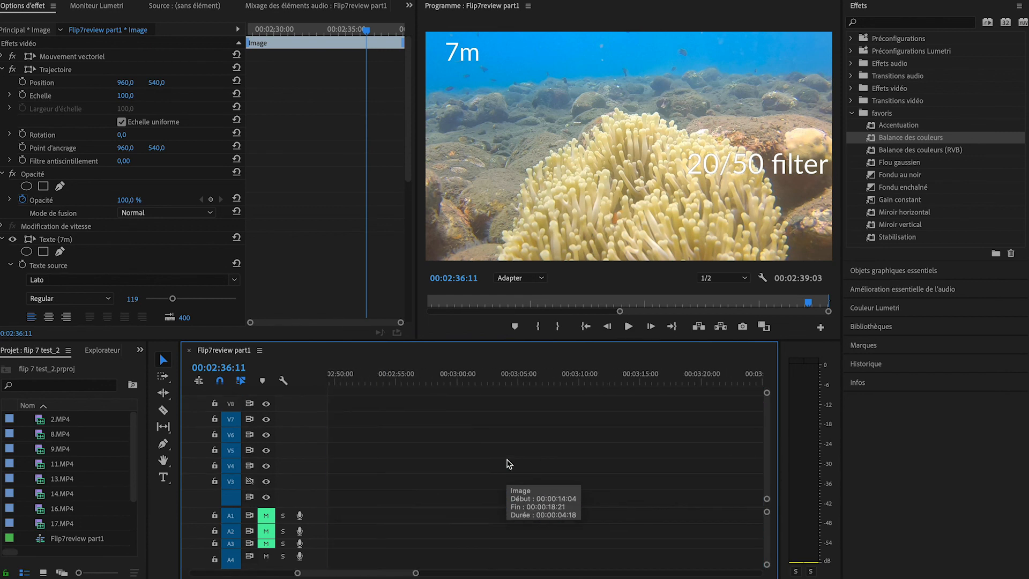
{"action": "scroll", "coordinate": [557, 405], "scroll_direction": "left", "scroll_amount": 12}
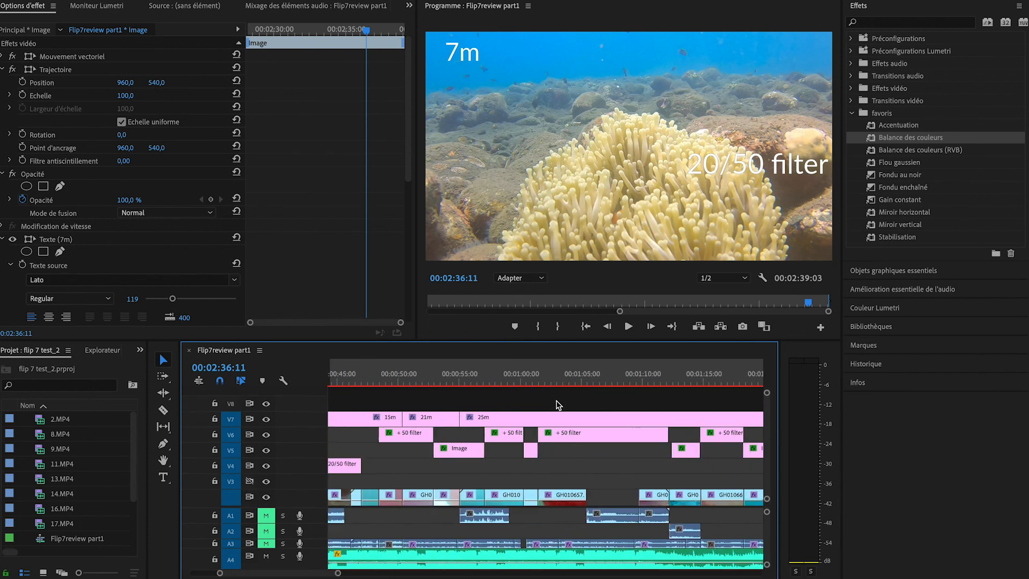